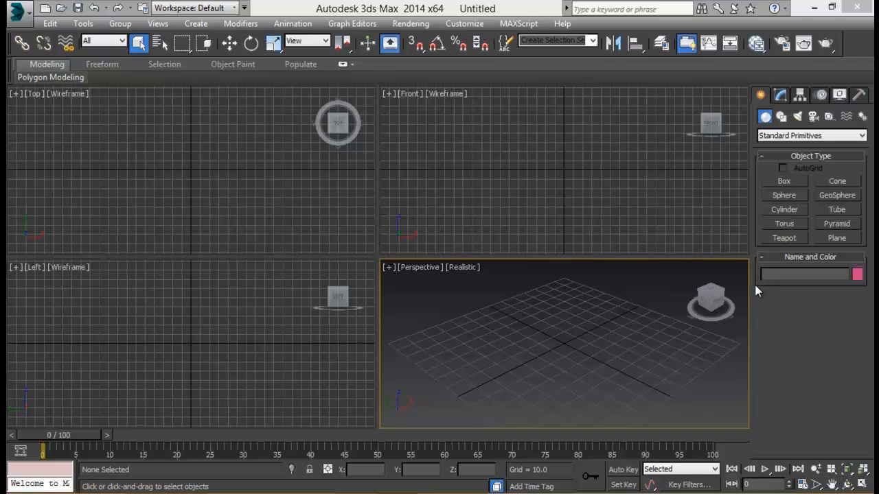
Switch to Chrome and look over the Video Copilot Shockwave page and the other open Video Copilot page for reference
mouse_move(166, 492)
click(128, 450)
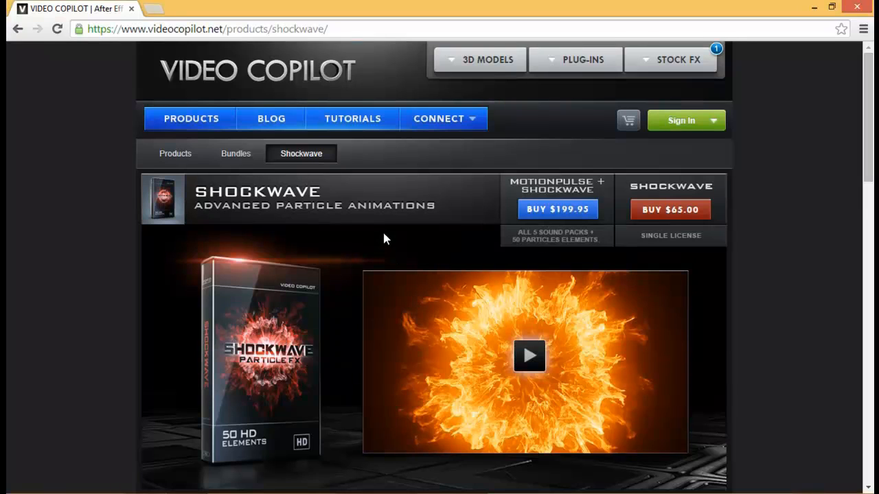
scroll(497, 446, down, 1)
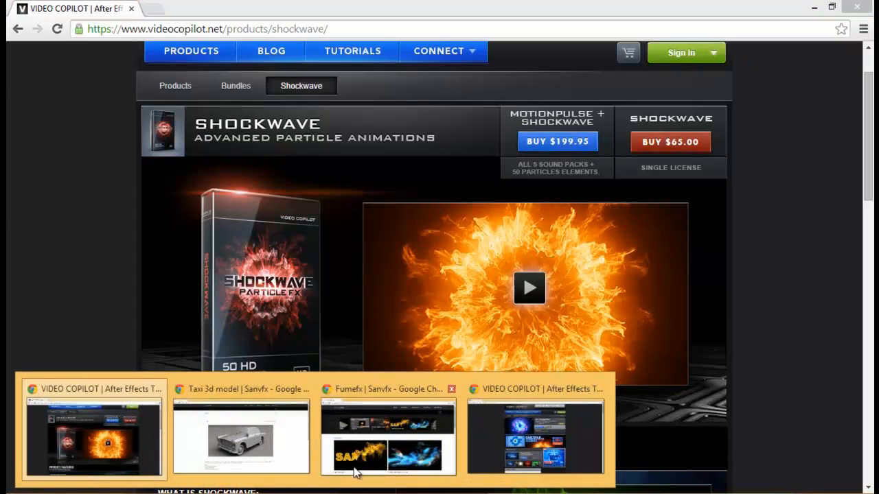
click(542, 439)
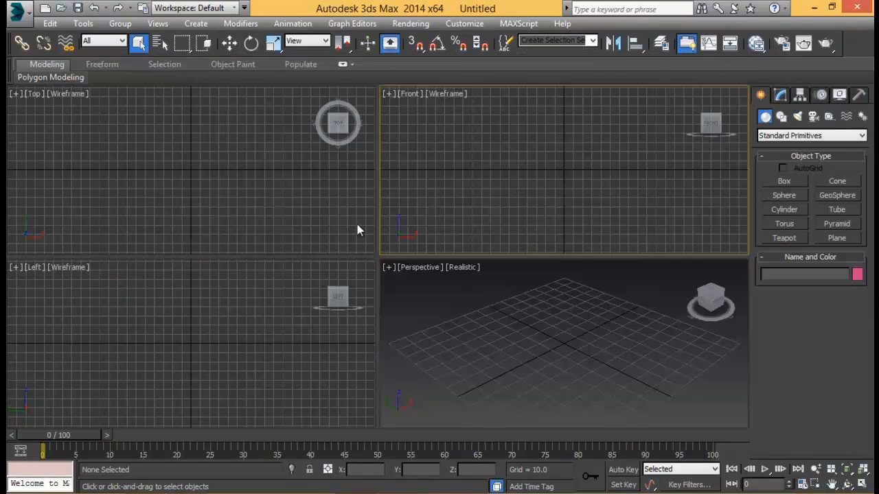
click(357, 230)
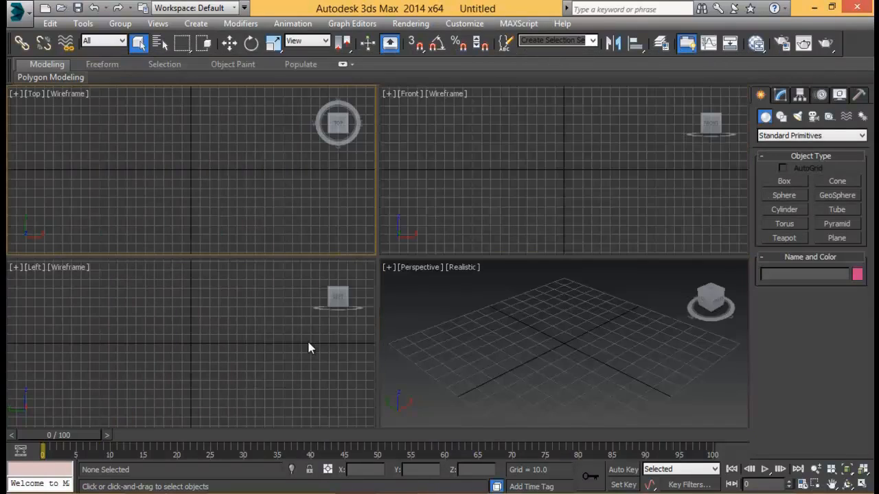
click(308, 339)
click(532, 346)
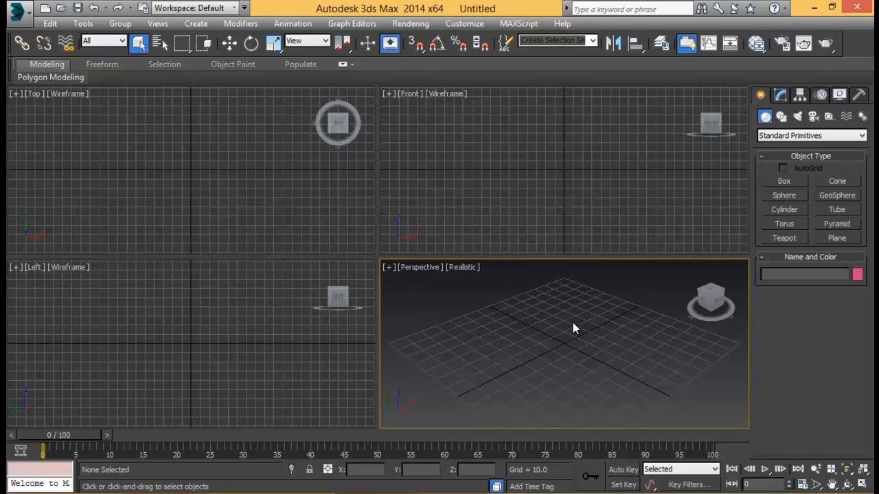
Switch to the Sanvfx Taxi 3D model page in Chrome, review its preview and download details, and return to 3ds Max
mouse_move(202, 465)
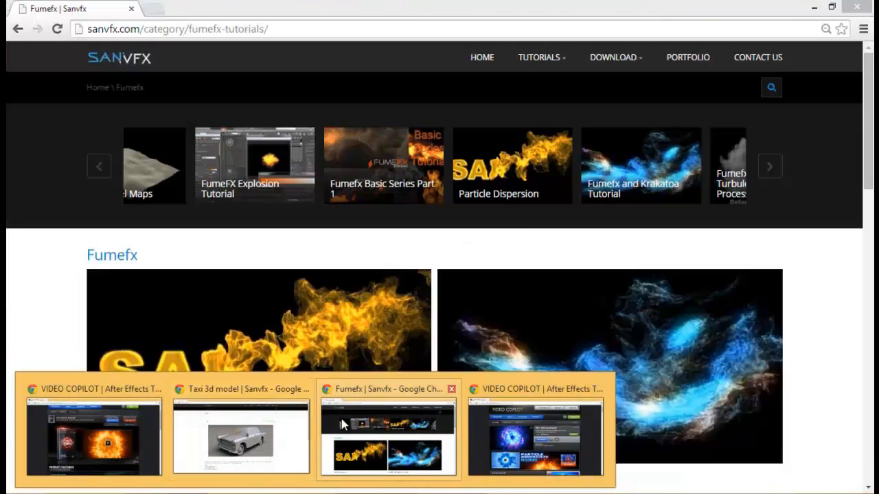
click(278, 425)
scroll(507, 283, down, 4)
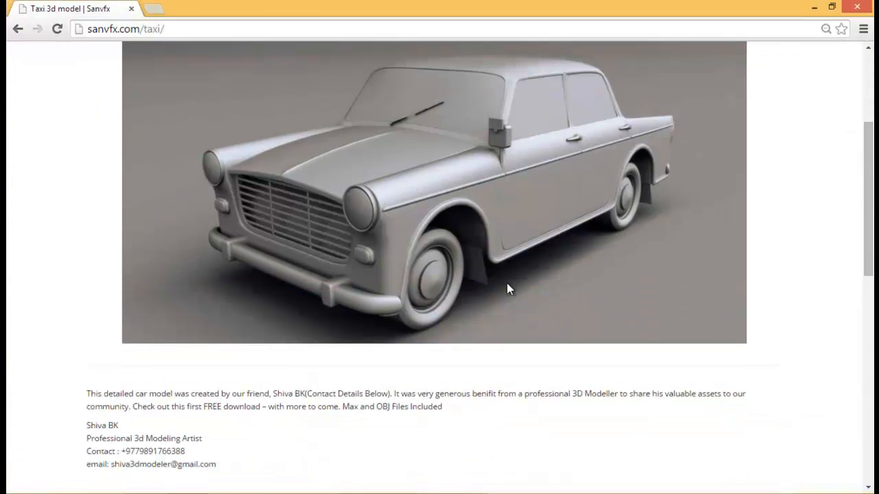
scroll(474, 199, up, 3)
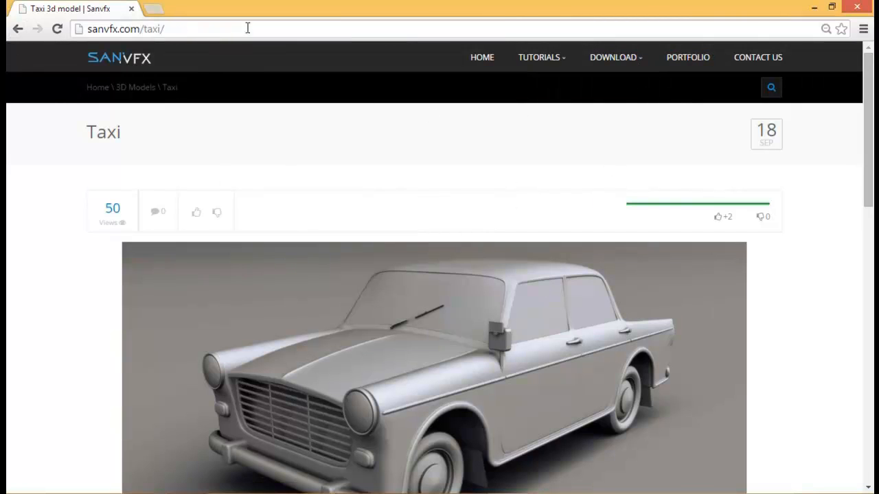
scroll(350, 166, down, 3)
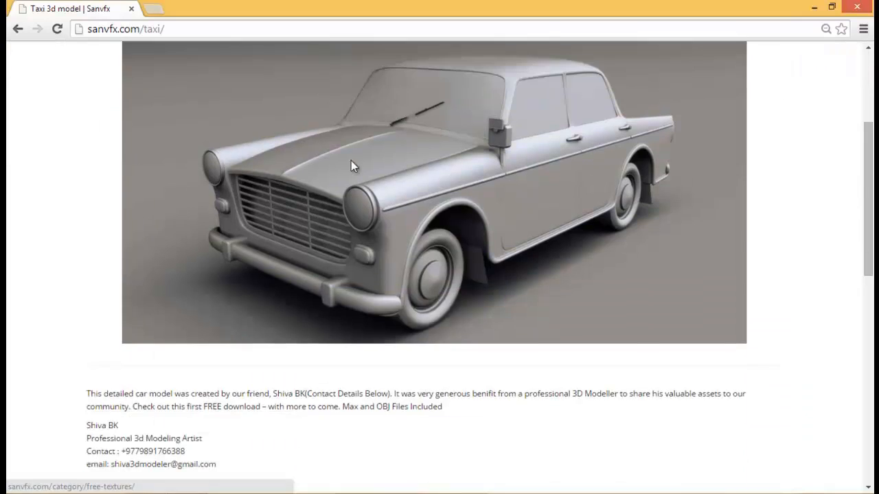
scroll(329, 162, up, 2)
scroll(359, 168, down, 3)
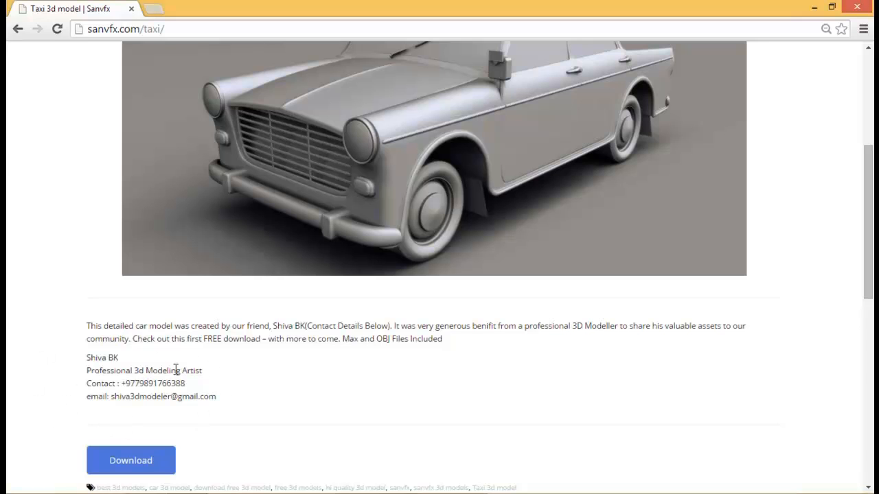
scroll(574, 364, up, 2)
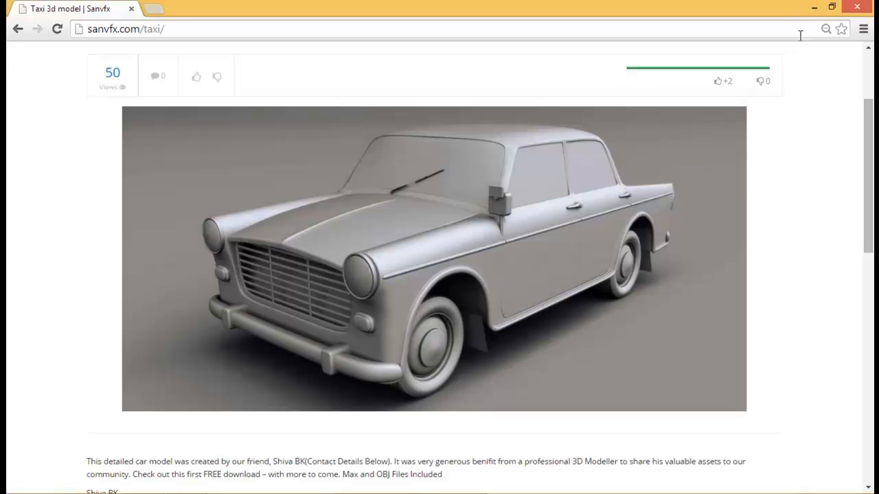
click(814, 7)
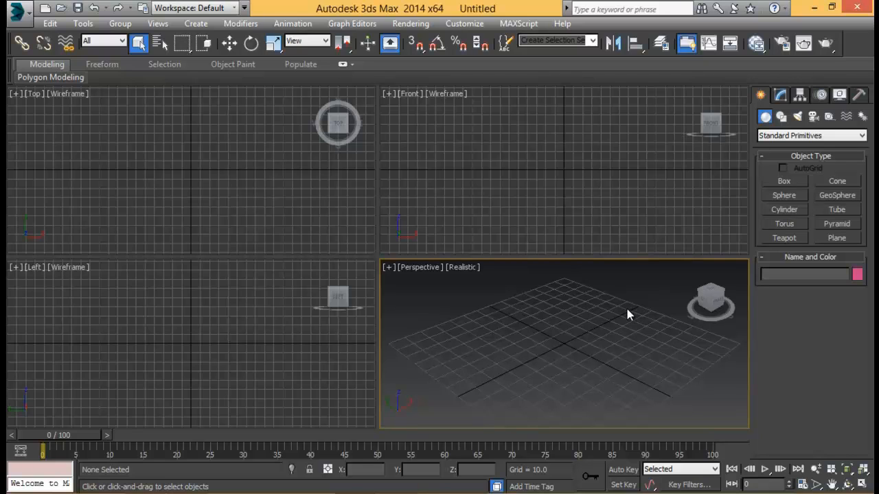
Switch to the Sanvfx Fumefx tutorials page in Chrome, look through the listed tutorials, and return to 3ds Max
mouse_move(318, 489)
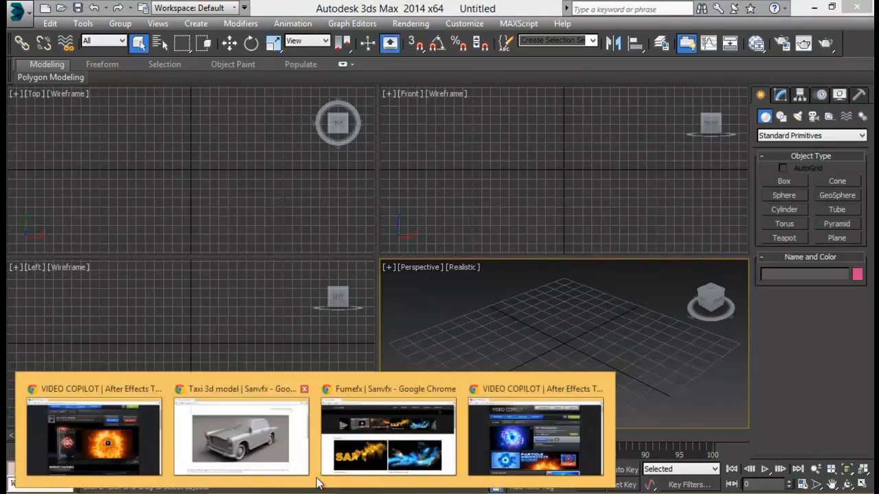
click(405, 429)
scroll(624, 251, down, 14)
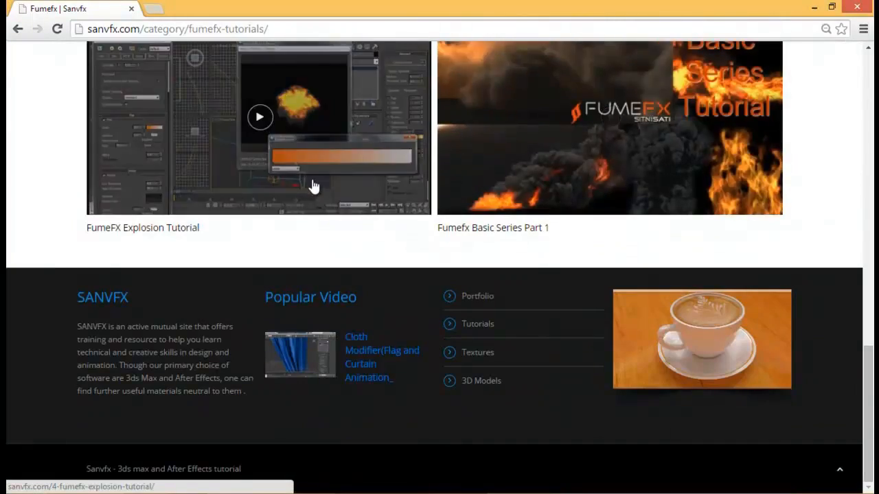
scroll(323, 206, up, 5)
scroll(412, 255, up, 6)
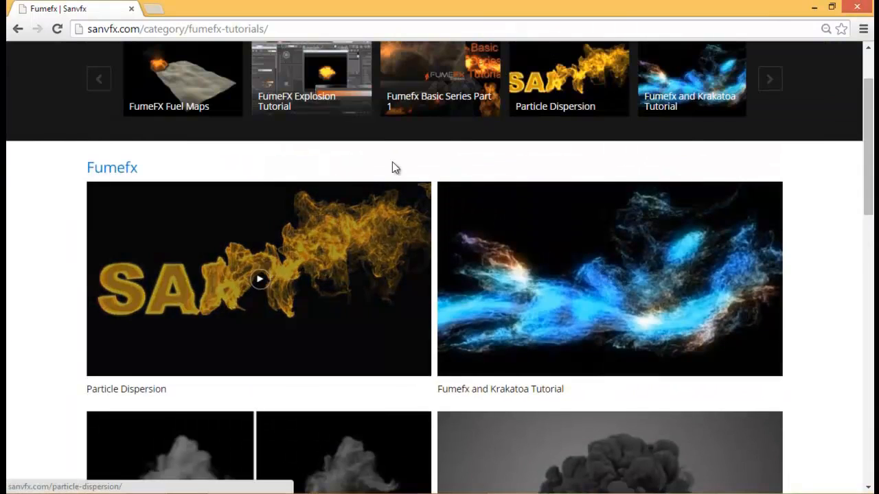
scroll(427, 158, up, 2)
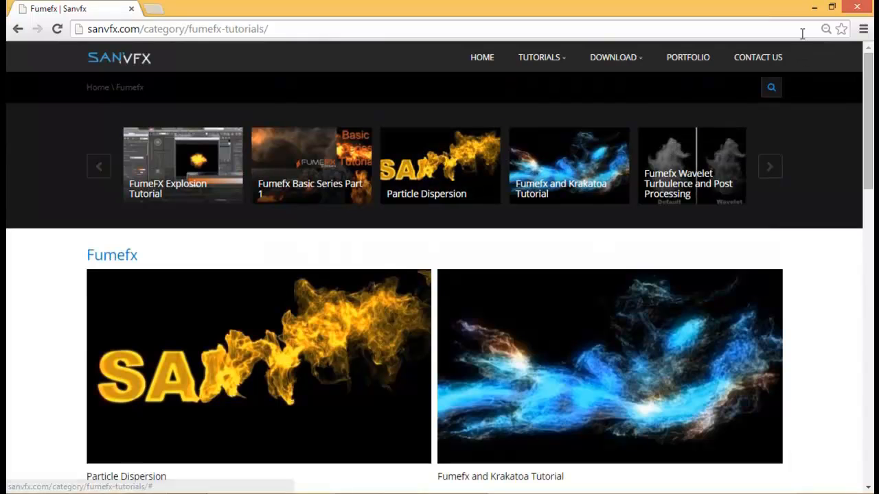
click(814, 8)
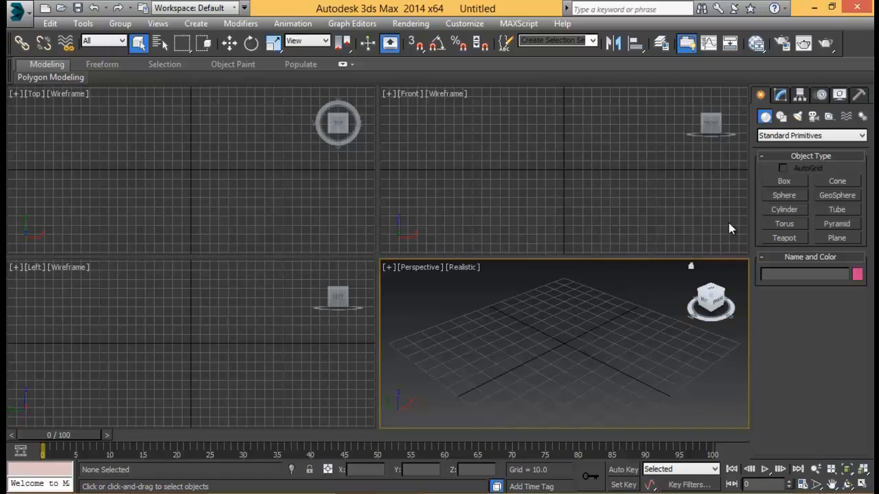
Create a PF Source particle emitter about 26 by 26 units at the grid's centre in the Perspective viewport
click(822, 136)
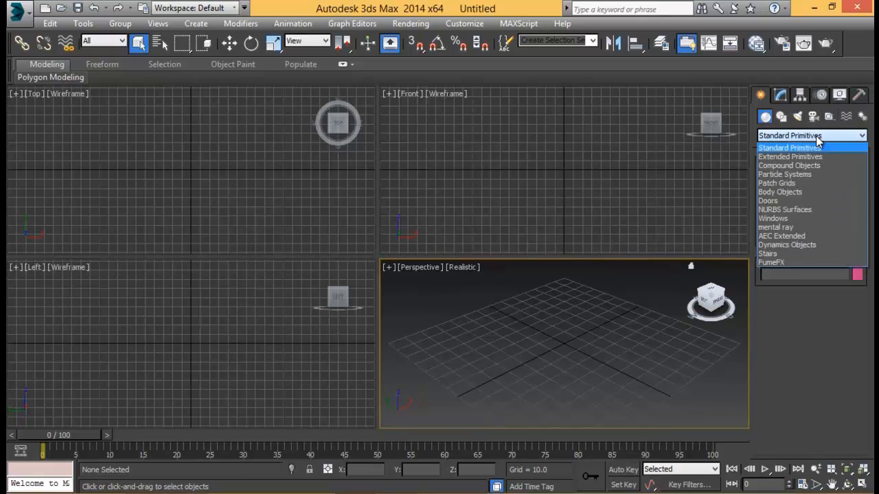
click(793, 175)
click(785, 182)
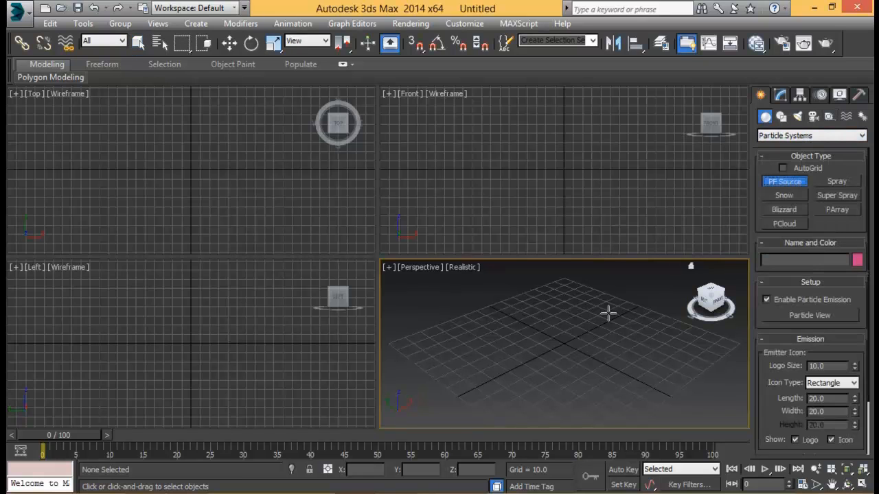
drag(565, 339, 565, 365)
right_click(566, 365)
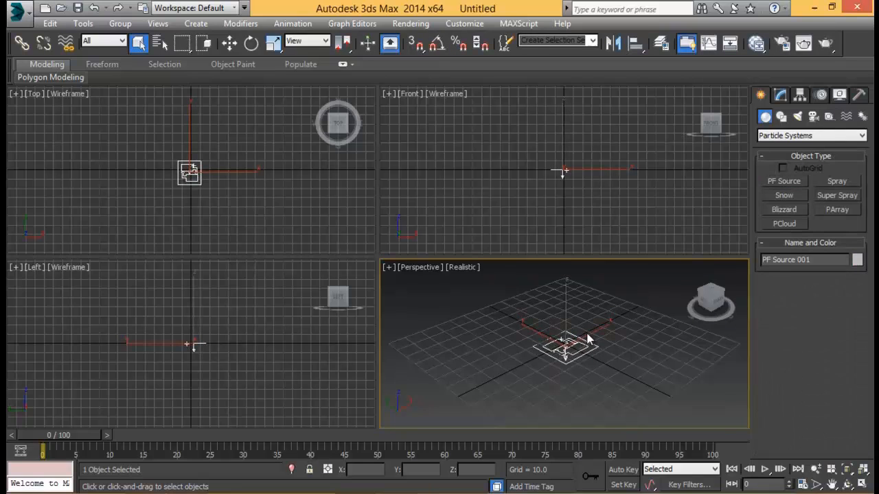
alt+middle_drag(586, 336, 621, 330)
Open Particle View for the PF Source, enlarge its window and event area, and arrange the PF Source and Event 001 nodes
click(780, 96)
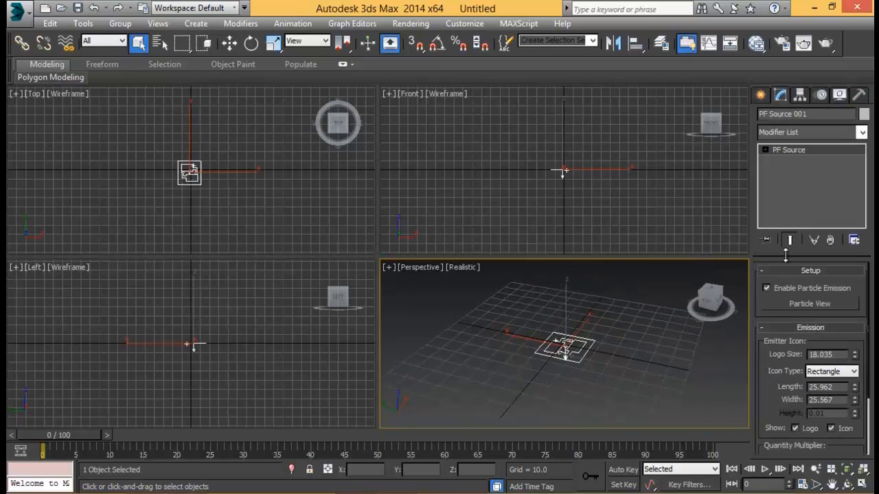
click(808, 306)
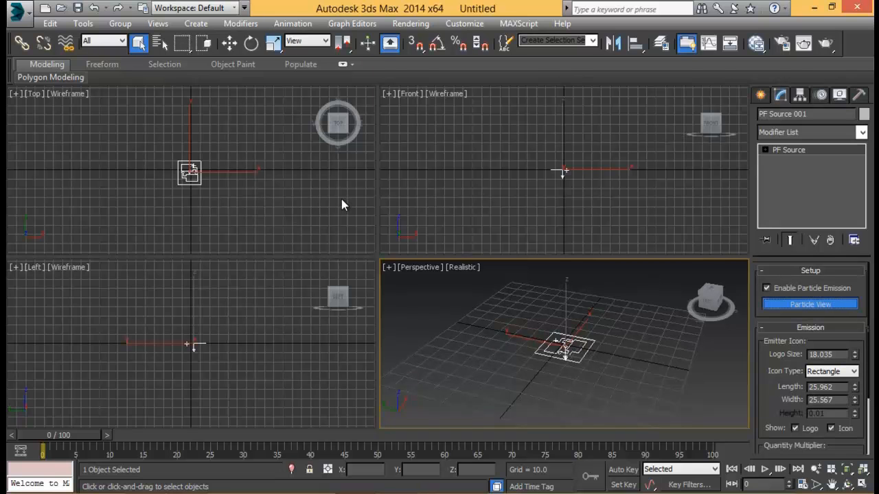
drag(207, 65, 239, 35)
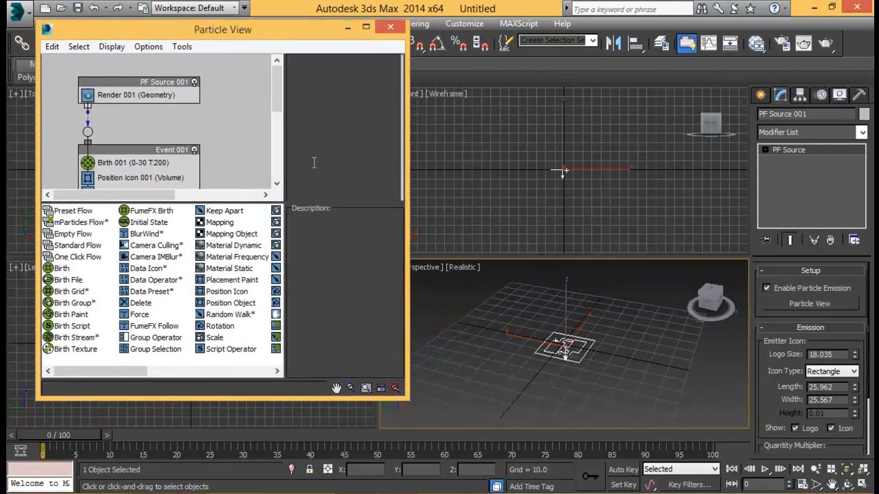
drag(405, 398, 413, 435)
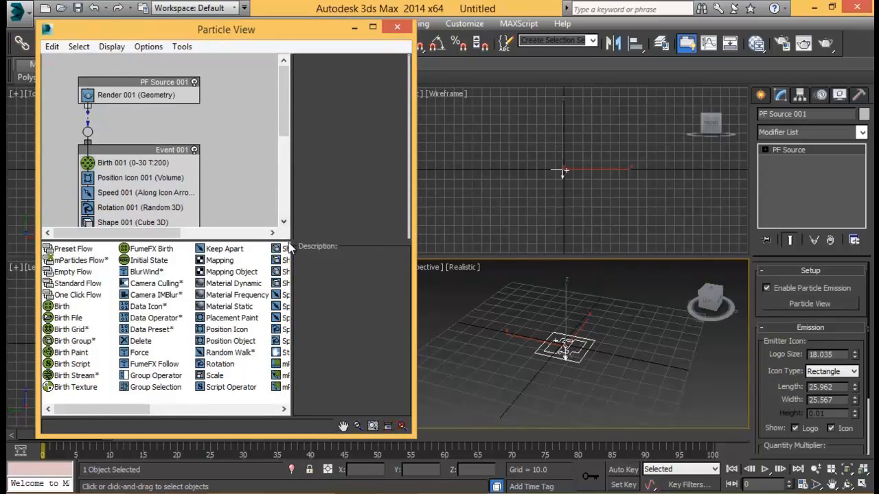
drag(289, 241, 290, 302)
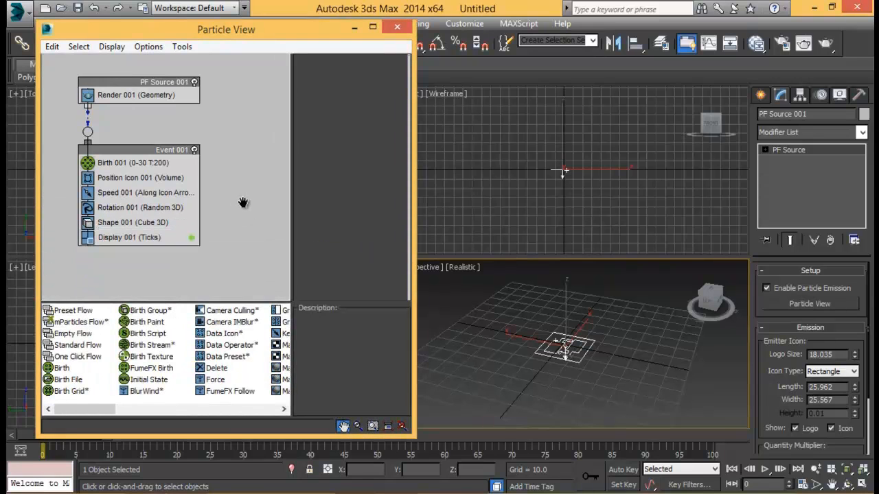
drag(128, 150, 122, 157)
drag(151, 82, 165, 82)
drag(261, 38, 264, 25)
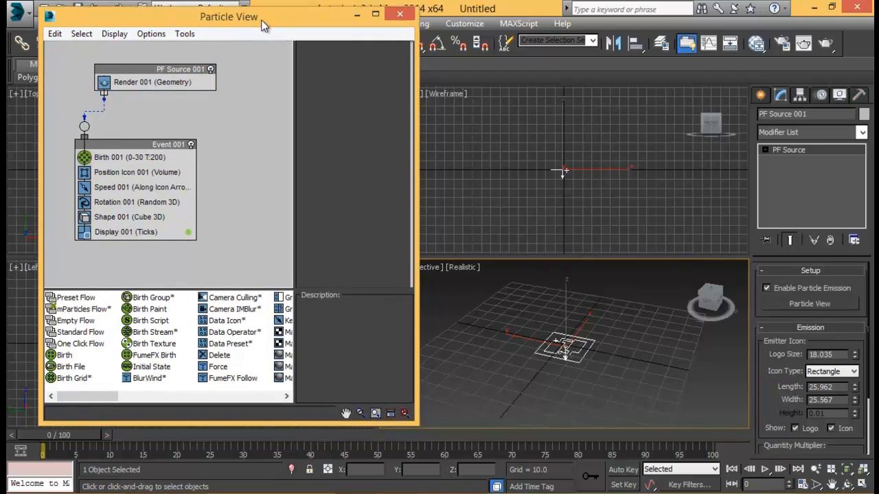
Scrub the timeline to frame 12 and keep the Position Icon operator's location at Volume
drag(79, 435, 149, 450)
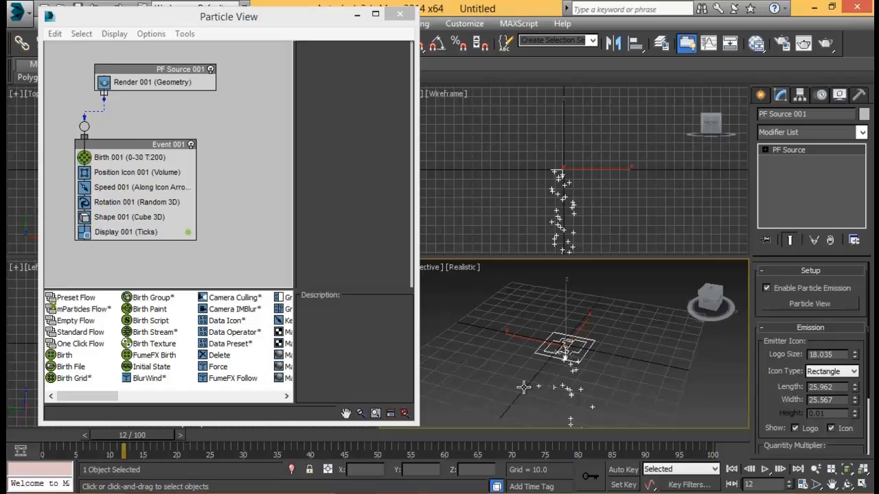
click(137, 175)
click(332, 123)
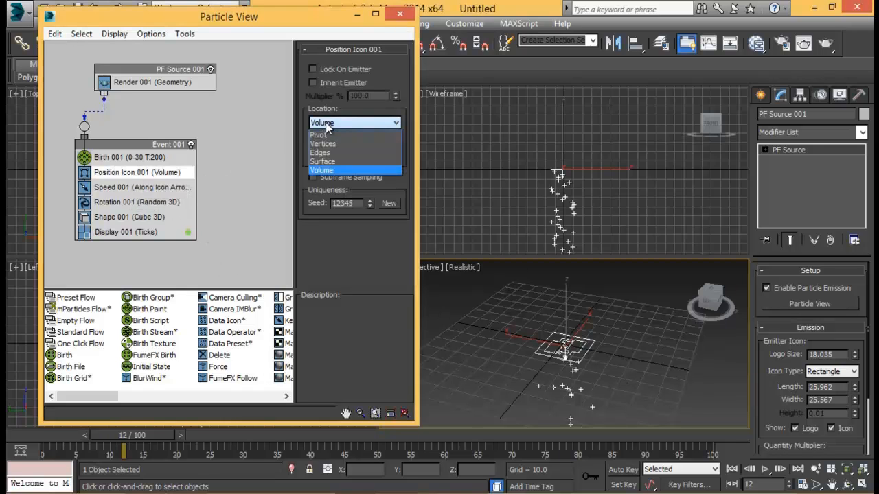
click(341, 169)
Set the Speed operator's direction to Icon Center Out and scrub the timeline to check the particle spread
click(140, 186)
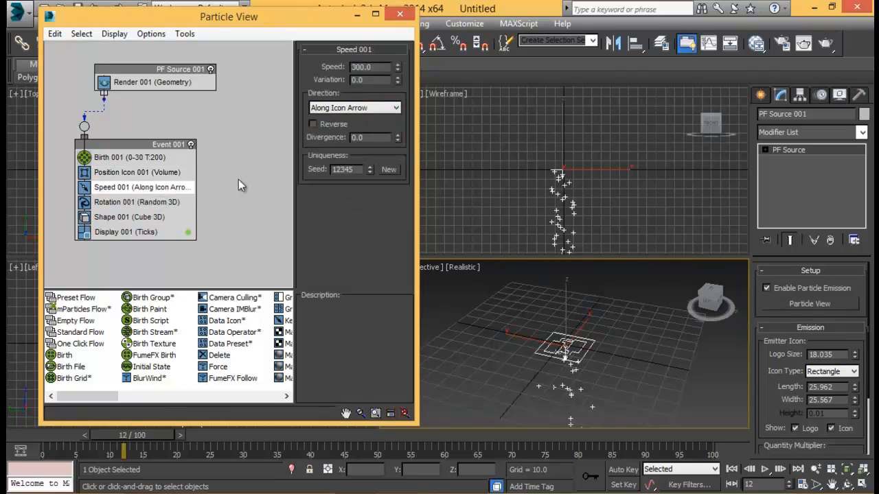
click(341, 108)
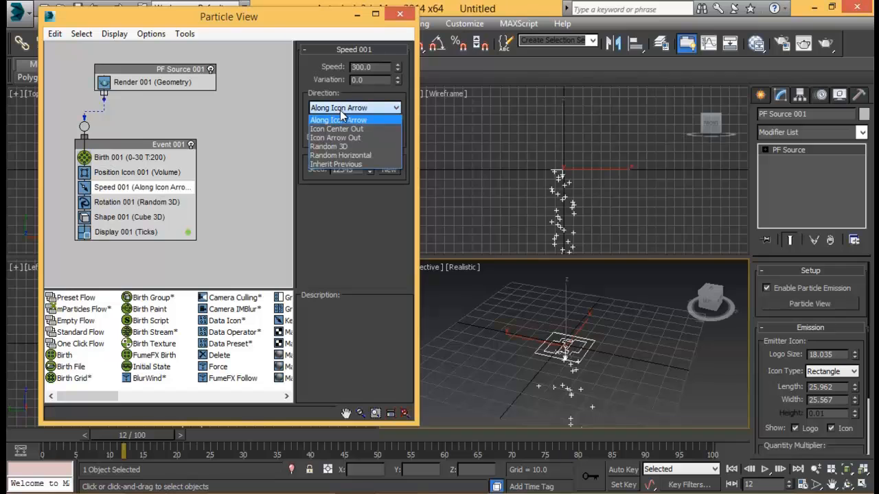
click(356, 129)
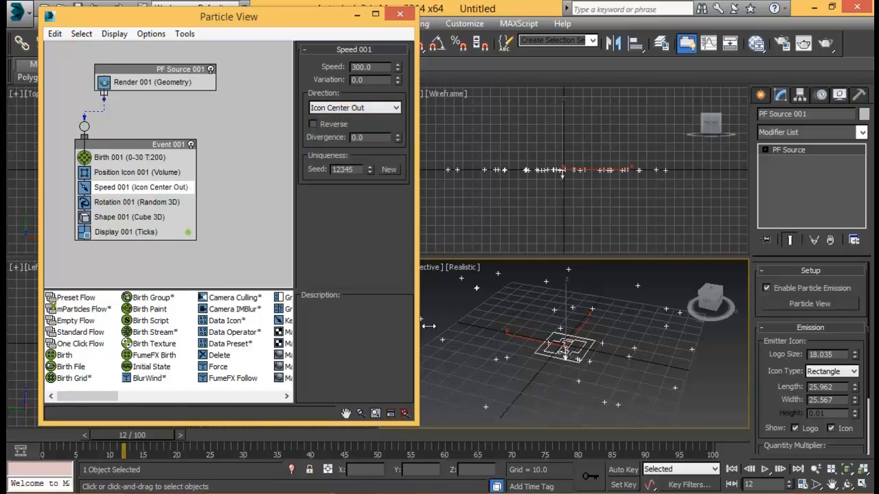
drag(140, 436, 124, 420)
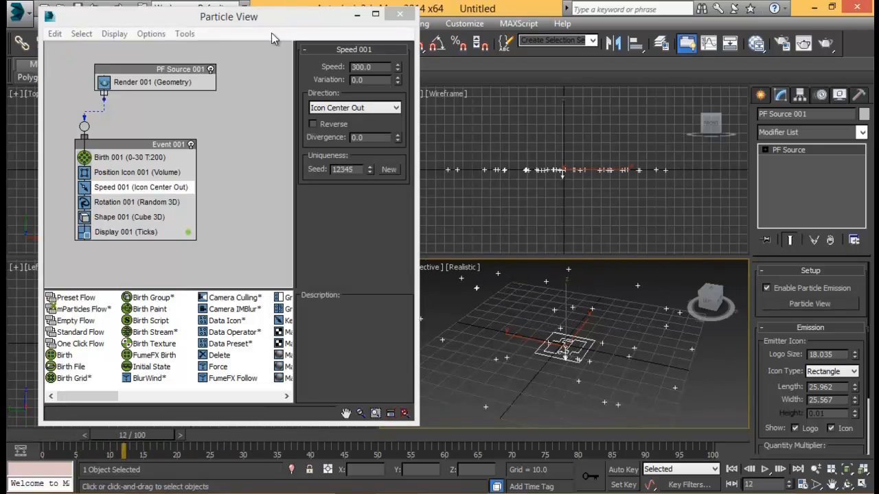
Move the Particle View window clear of the Top and Left viewports and set the Speed operator's speed to 450
drag(271, 21, 622, 224)
scroll(272, 182, down, 3)
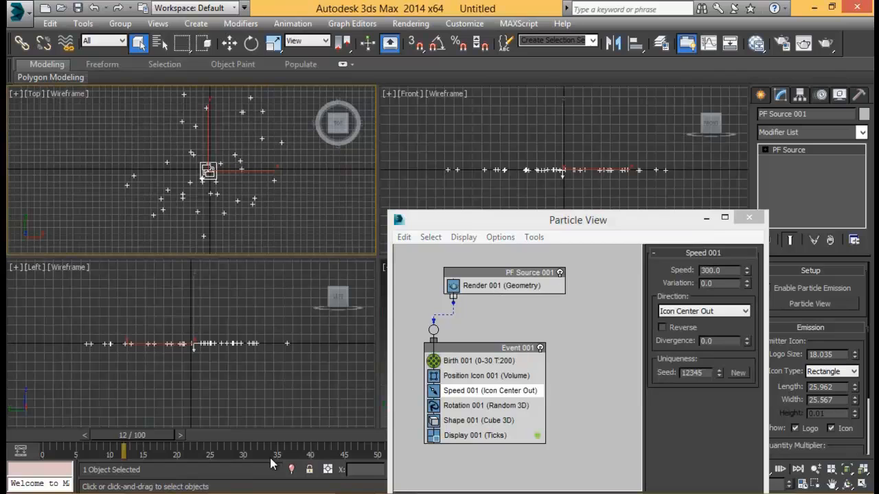
drag(131, 435, 160, 423)
drag(539, 221, 534, 156)
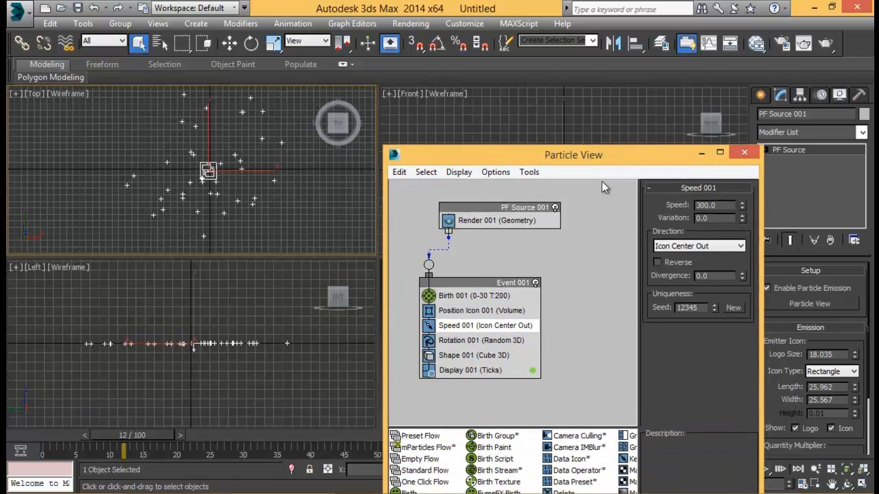
double_click(700, 206)
text(450)
key(Return)
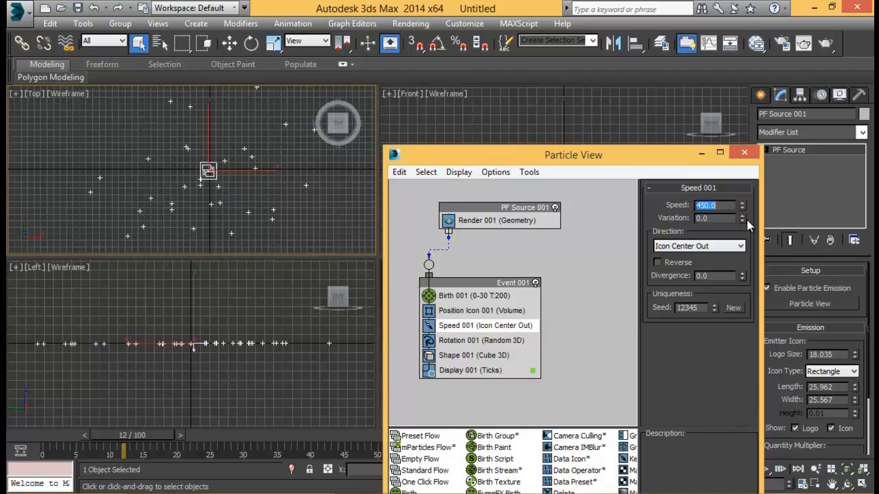
Set the Speed operator's variation to 100 and its divergence to 22.5
drag(742, 217, 738, 80)
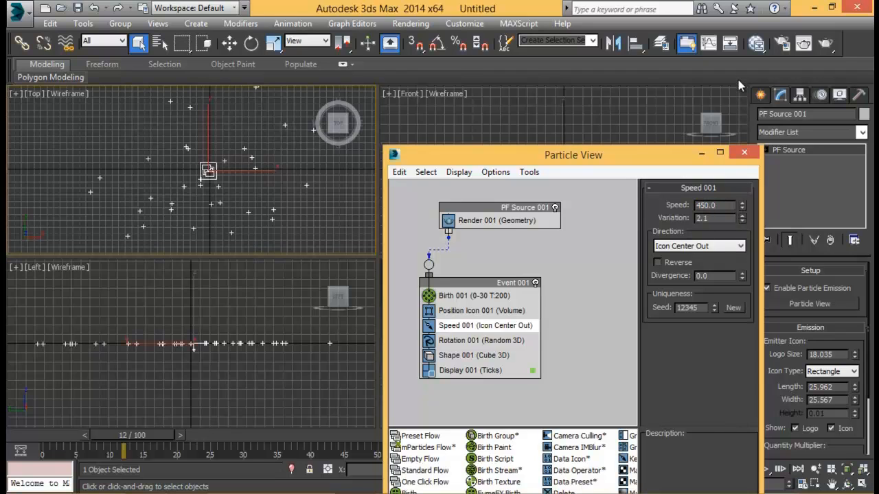
double_click(723, 217)
text(100)
key(Return)
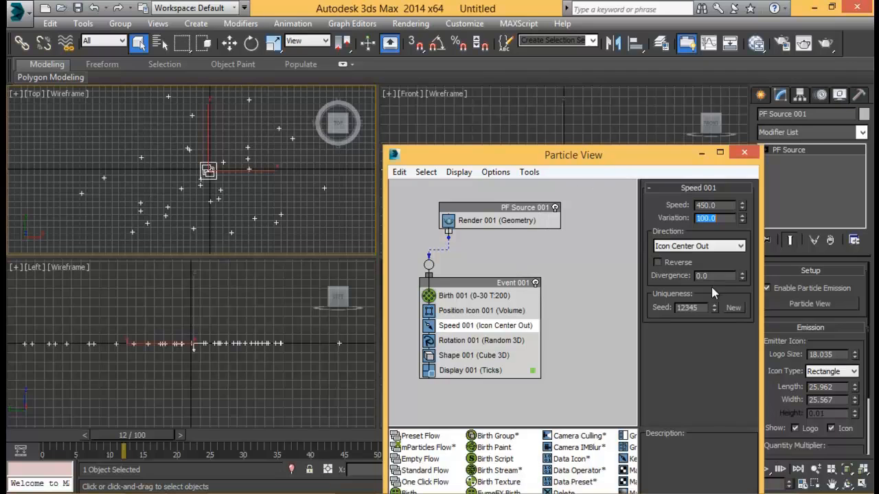
click(742, 271)
drag(743, 277, 742, 244)
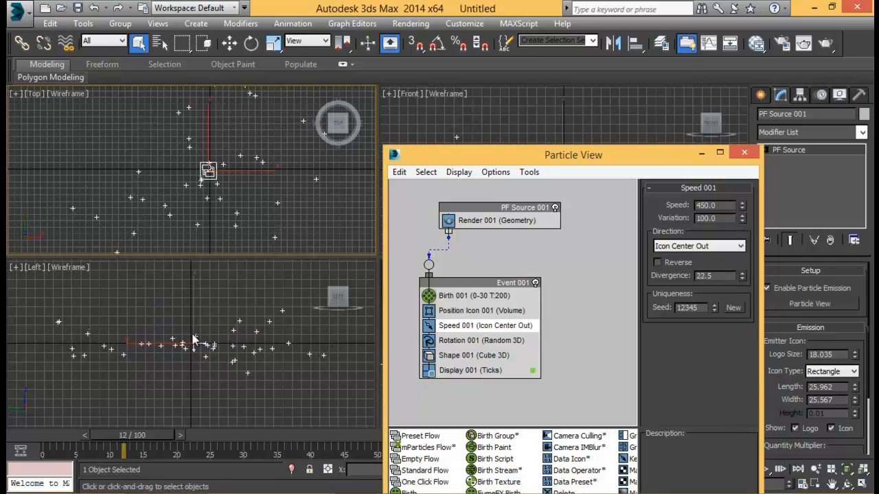
Move Particle View clear of the Perspective viewport and examine the particle spread there from several angles
drag(484, 154, 56, 135)
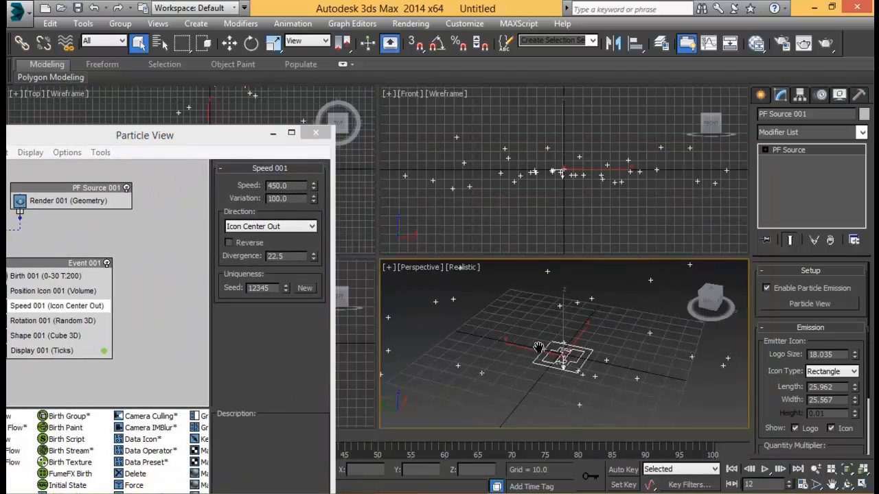
alt+middle_drag(509, 340, 553, 333)
alt+middle_drag(554, 301, 597, 295)
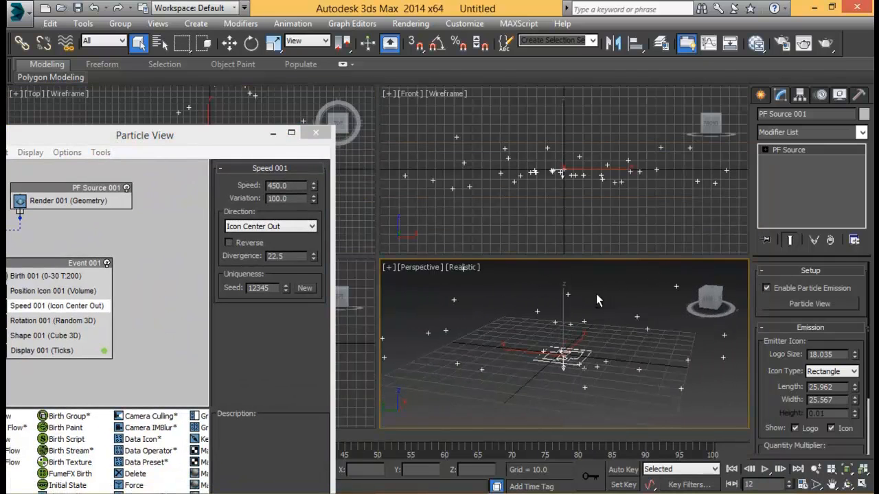
drag(221, 135, 298, 54)
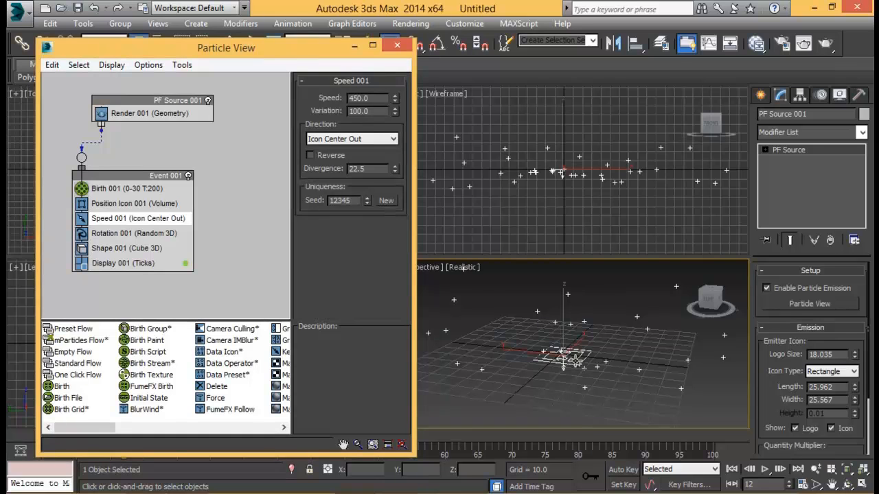
alt+middle_drag(583, 330, 632, 304)
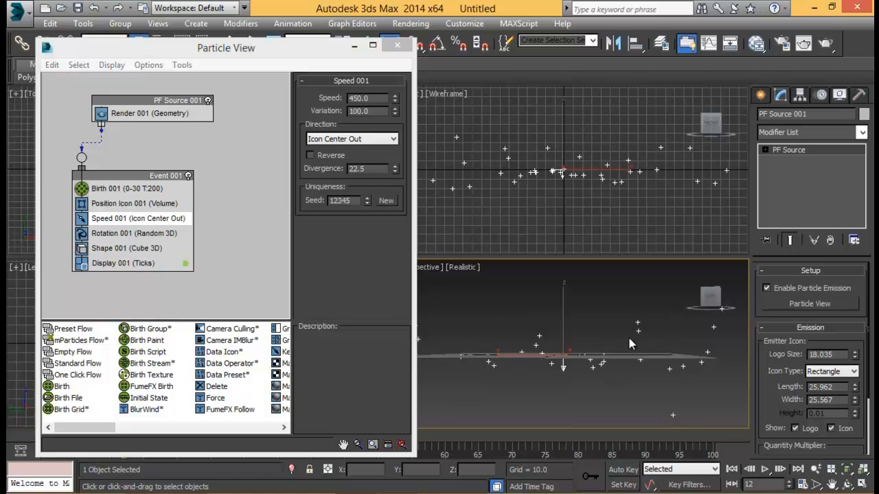
alt+middle_drag(628, 334, 596, 364)
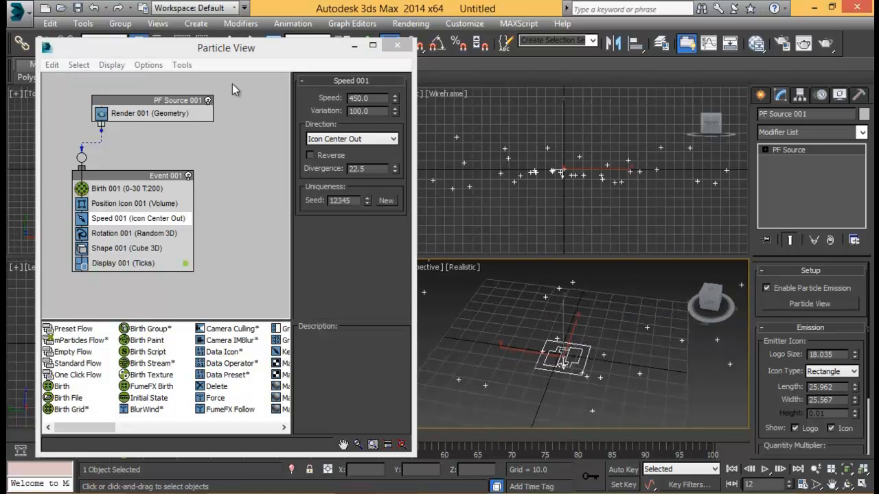
Delete the Rotation and Shape operators from Event 001
drag(245, 49, 221, 54)
click(134, 239)
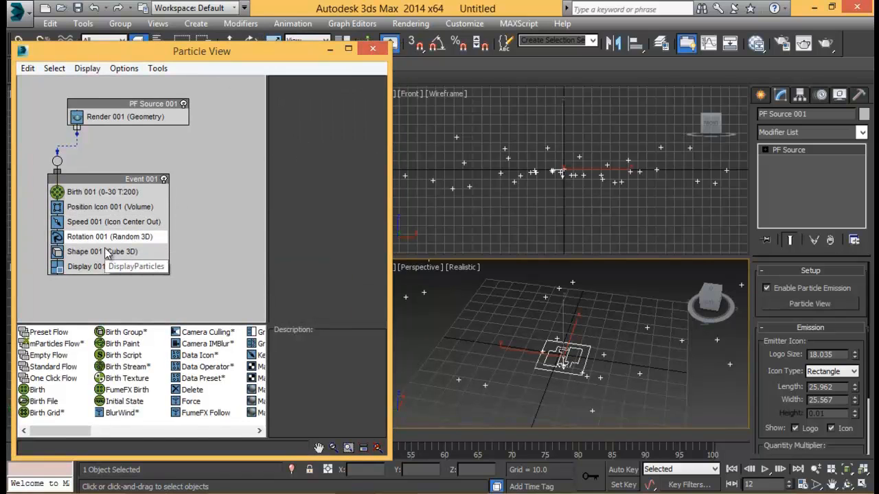
key(Delete)
click(99, 237)
key(Delete)
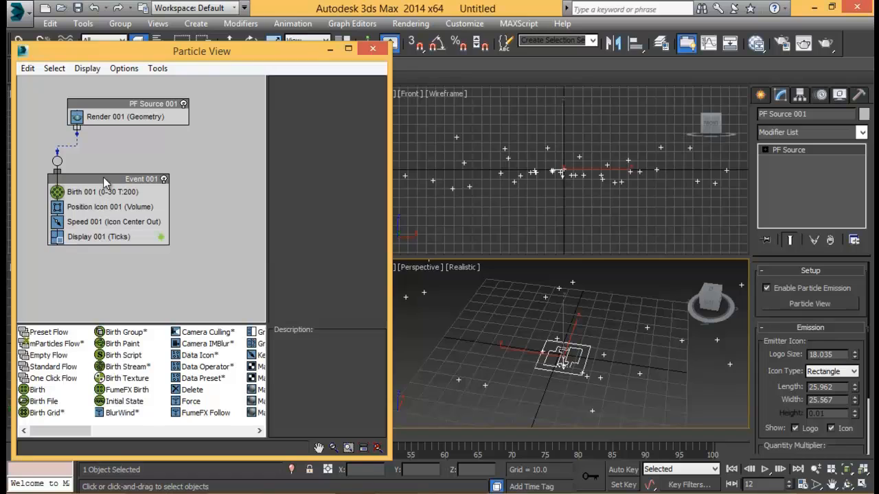
Set the Birth operator's Emit Stop to frame 4 and check the particle ring in the Perspective viewport
click(103, 179)
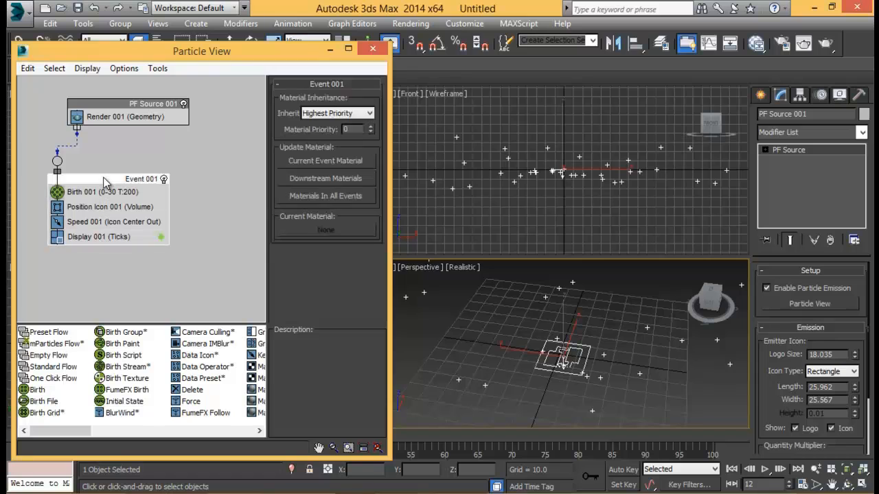
click(129, 207)
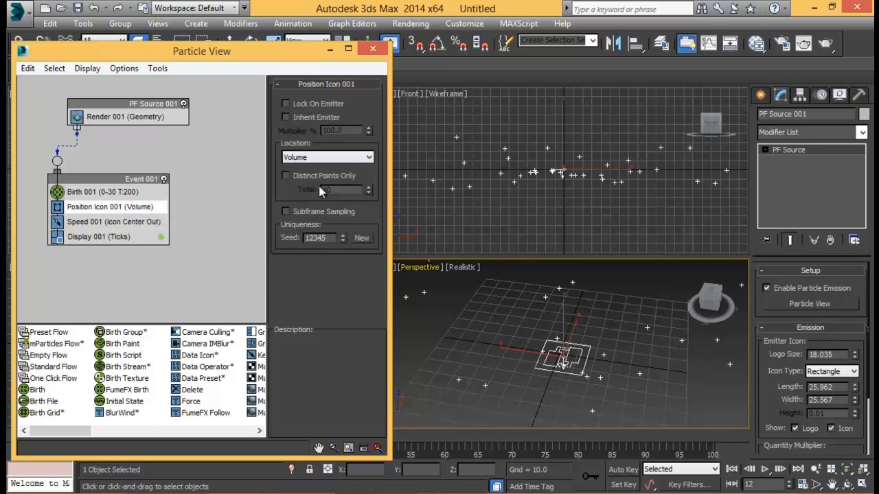
click(109, 193)
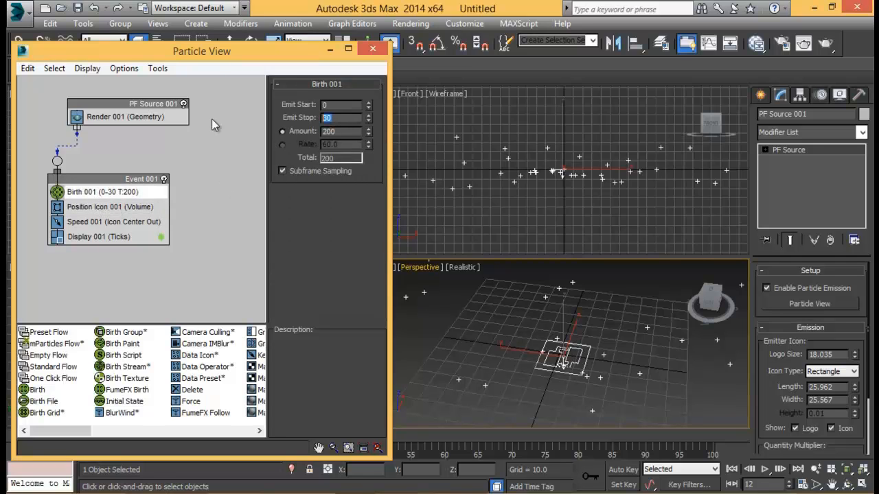
text(3)
key(BackSpace)
text(4)
key(Return)
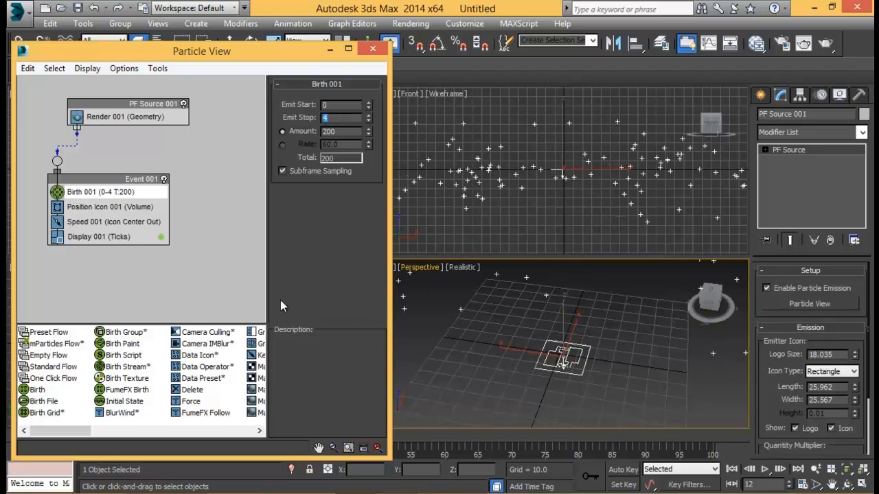
middle_drag(569, 303, 569, 309)
scroll(570, 319, down, 5)
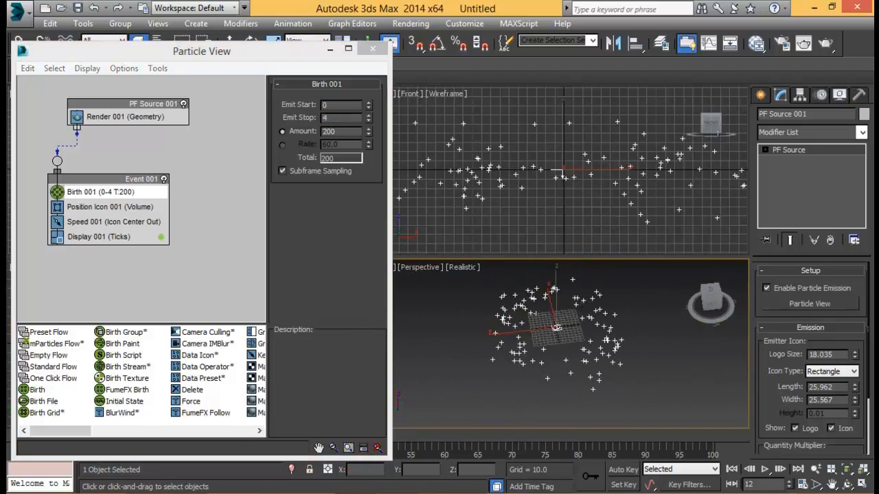
Move and shorten the Particle View window to uncover the timeline, and scrub to frame 13
drag(292, 60, 275, 28)
drag(221, 424, 221, 393)
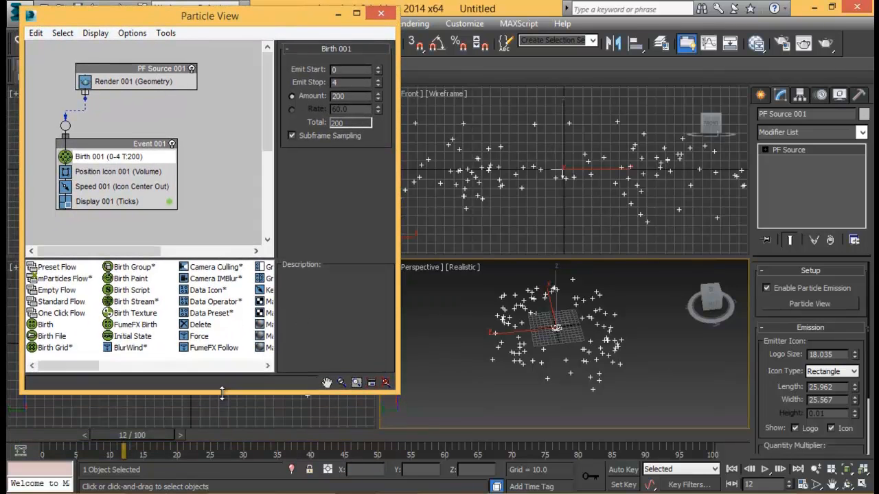
mouse_move(139, 435)
mouse_down()
mouse_move(73, 437)
mouse_move(283, 426)
mouse_move(118, 425)
mouse_move(130, 431)
mouse_up()
Set the PF Source's viewport quantity multiplier to 100%
click(123, 74)
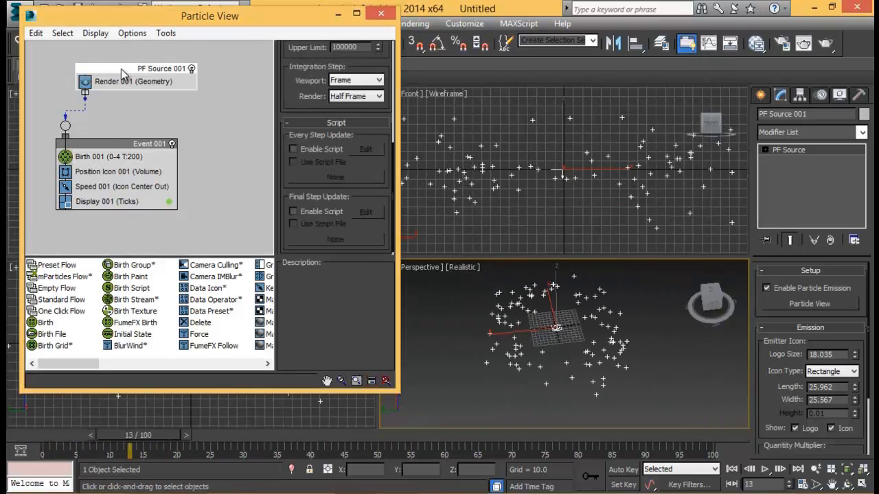
scroll(316, 151, up, 5)
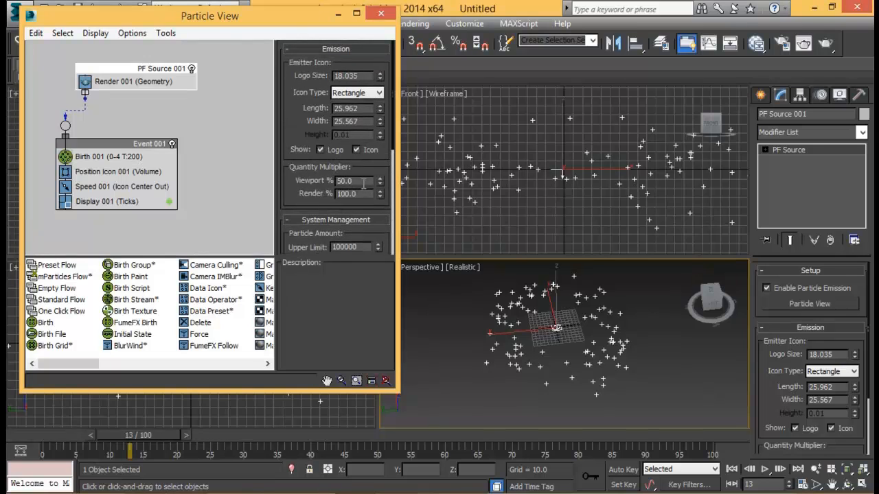
drag(355, 180, 278, 180)
text(100)
key(Return)
alt+middle_drag(568, 340, 590, 381)
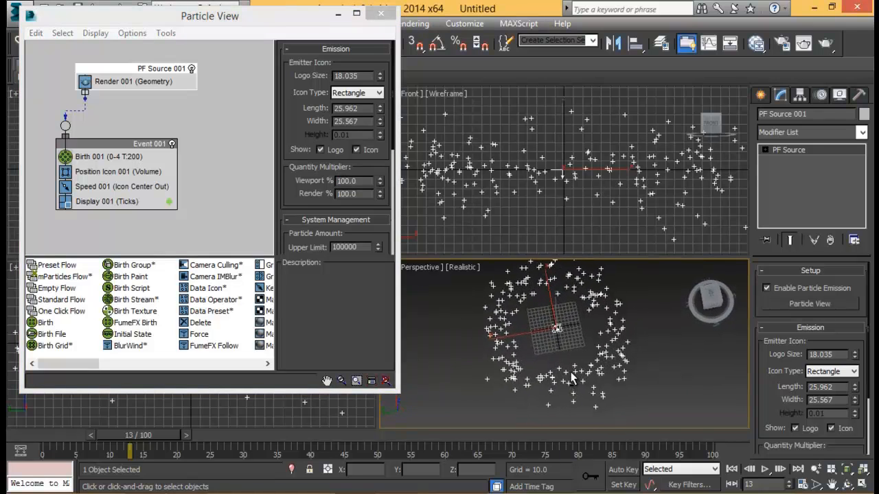
Raise the Speed operator's variation to 196 and its speed to 490.5
click(141, 186)
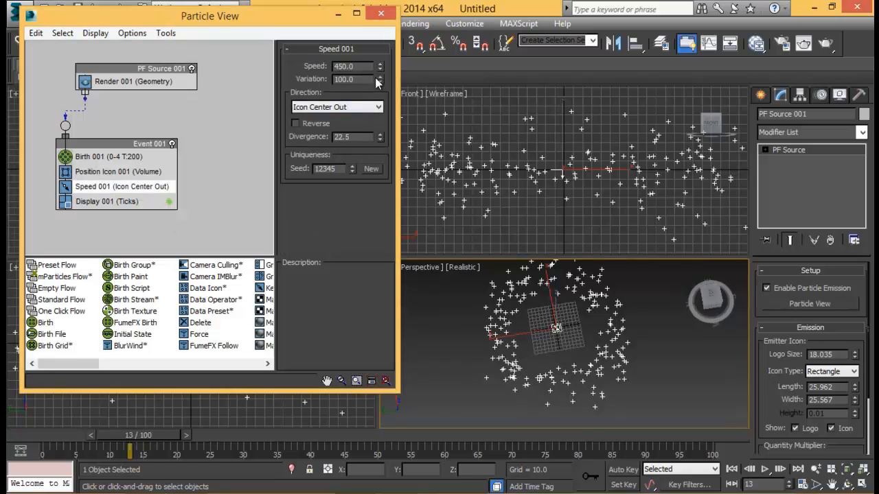
drag(377, 83, 377, 60)
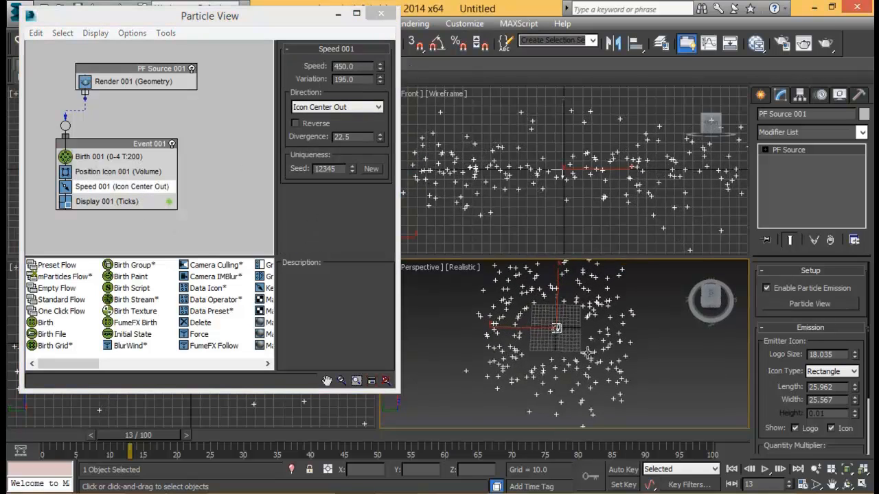
alt+middle_drag(556, 328, 562, 313)
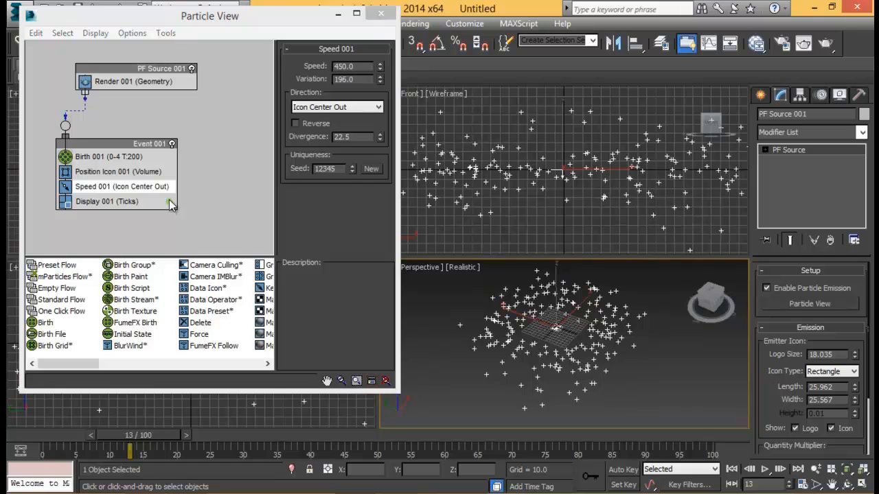
drag(379, 67, 380, 56)
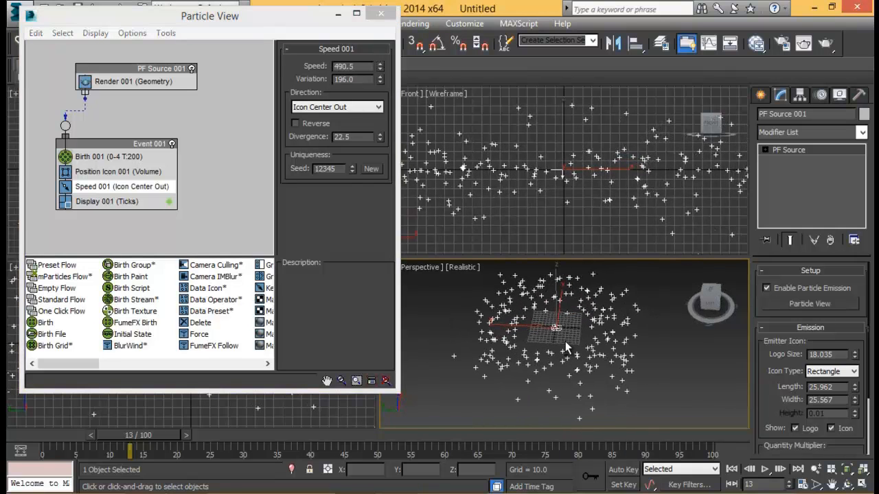
Add a Delete operator between Speed and Display in Event 001, set to remove By Particle Age
drag(66, 373, 11, 378)
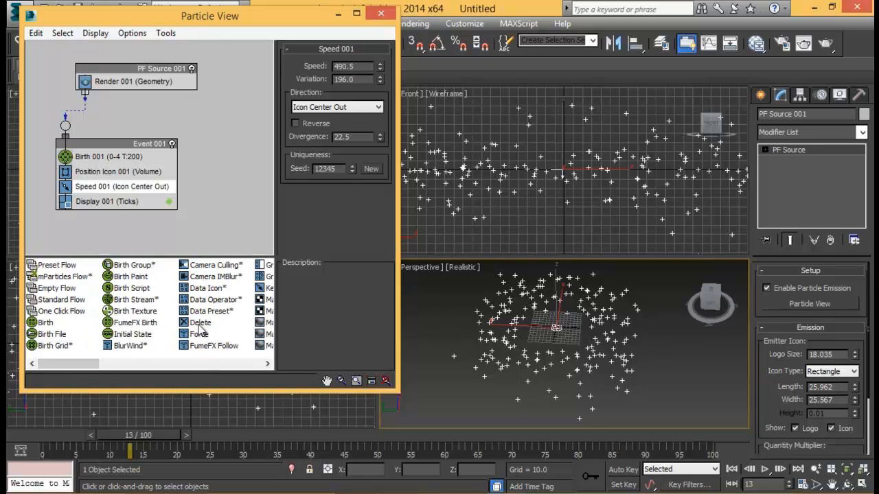
drag(199, 328, 127, 202)
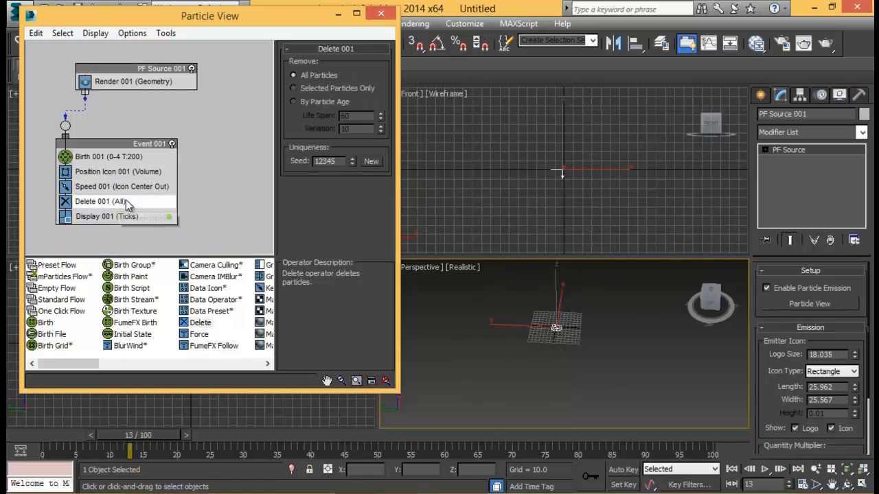
click(321, 100)
Set the Delete operator's life span to 8 and variation to 3, and scrub the timeline to frame 10
click(380, 119)
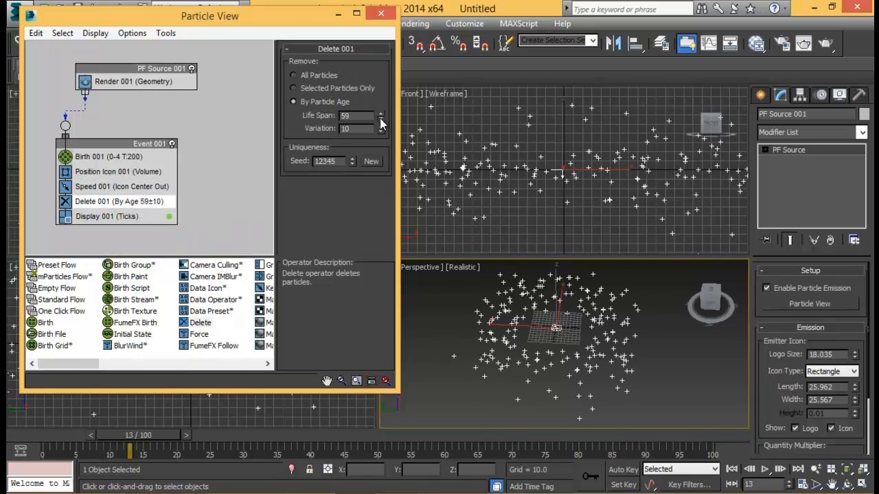
drag(382, 122, 389, 161)
drag(382, 121, 385, 138)
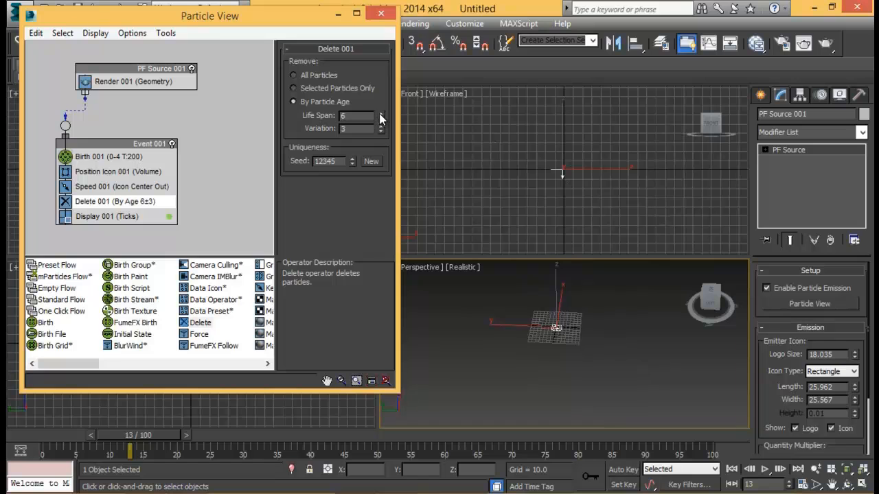
click(380, 114)
drag(141, 434, 125, 420)
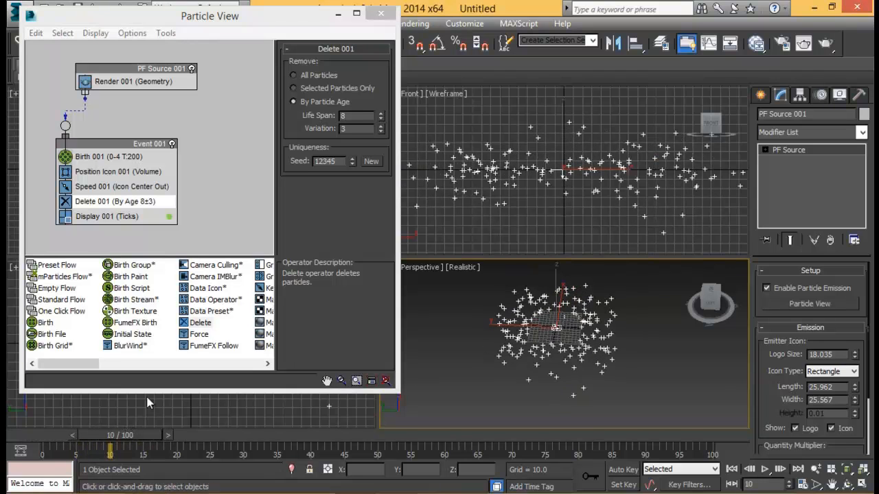
Reduce the Delete operator's life span to 6 and variation to 2, and check the particles at frame 8
click(381, 119)
click(381, 119)
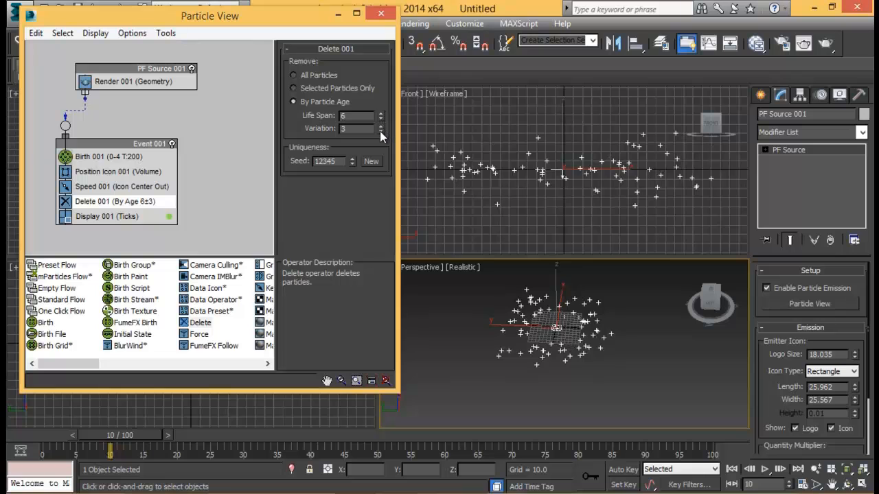
click(380, 131)
mouse_move(127, 435)
mouse_down()
mouse_move(67, 429)
mouse_move(155, 422)
mouse_move(92, 425)
mouse_move(122, 424)
mouse_up()
alt+middle_drag(582, 334, 579, 357)
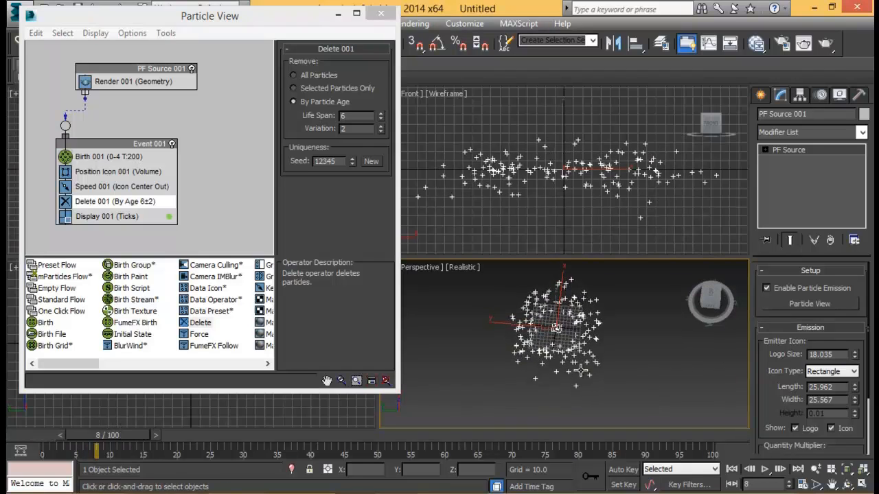
scroll(576, 319, up, 5)
scroll(580, 324, up, 2)
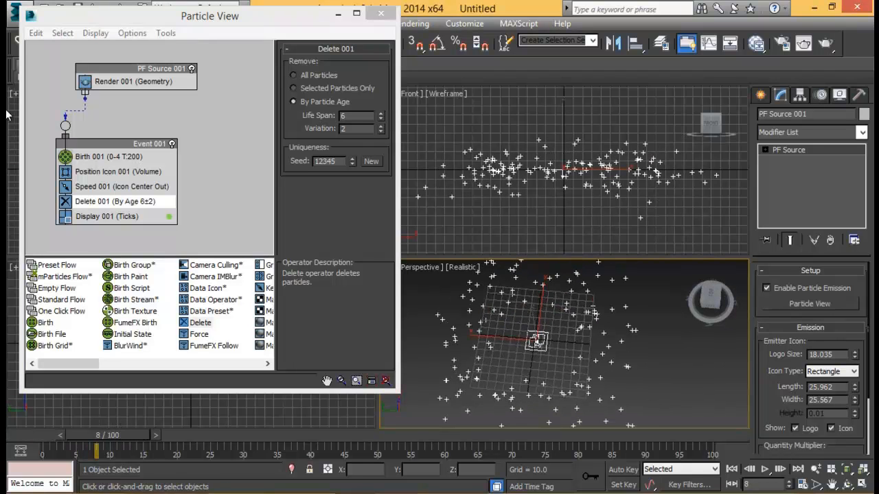
Lower the Speed operator's variation to 45.08 and scrub the timeline to frame 6 to check the burst
click(127, 186)
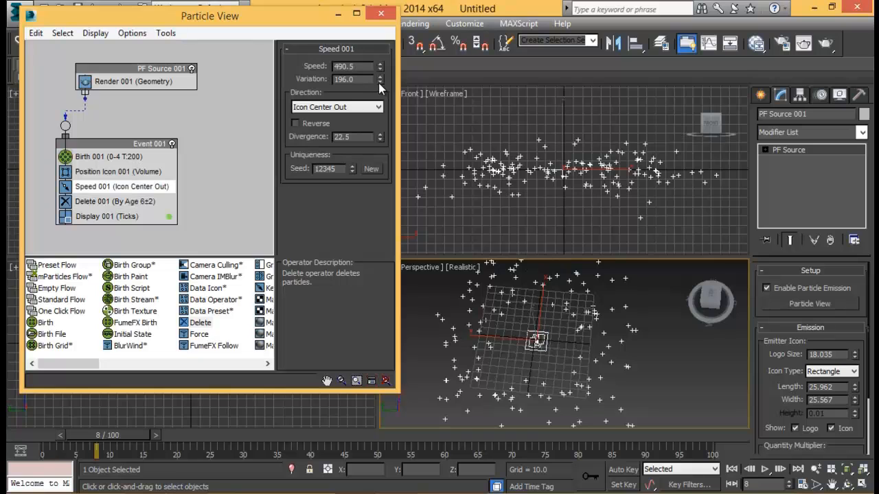
drag(380, 82, 387, 136)
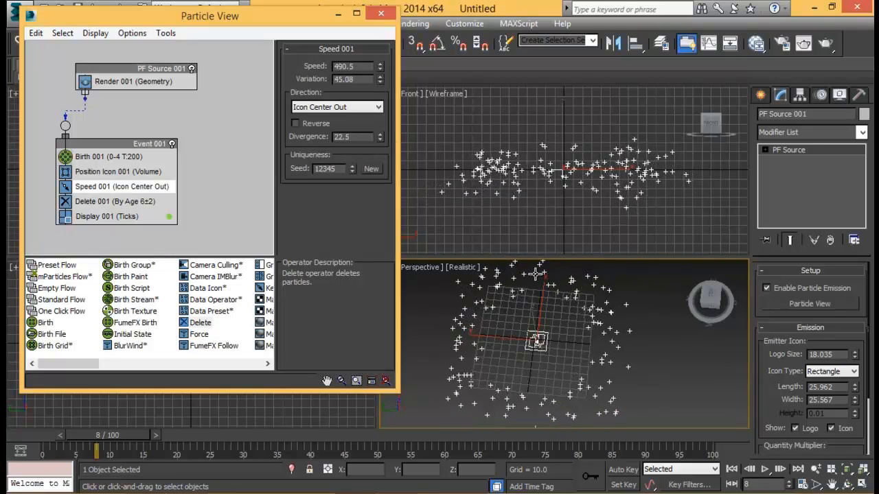
alt+middle_drag(521, 356, 525, 325)
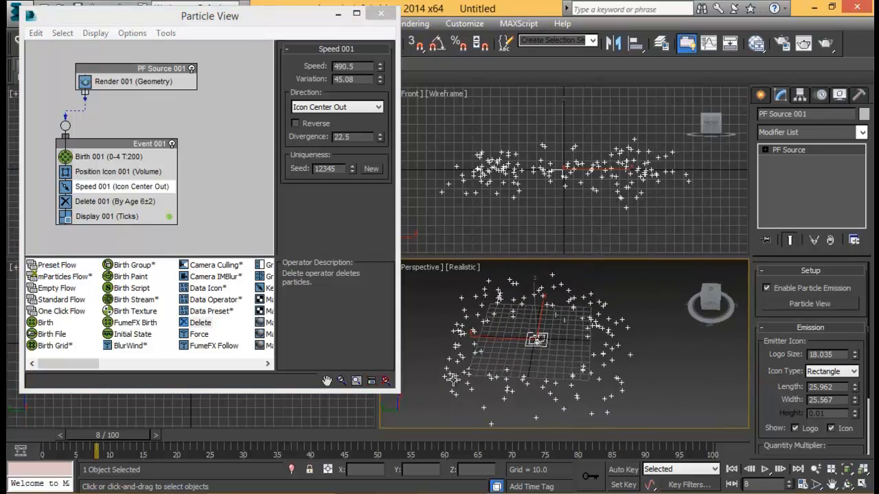
mouse_move(113, 445)
mouse_down()
mouse_move(62, 435)
mouse_move(148, 445)
mouse_move(146, 436)
mouse_move(104, 439)
mouse_up()
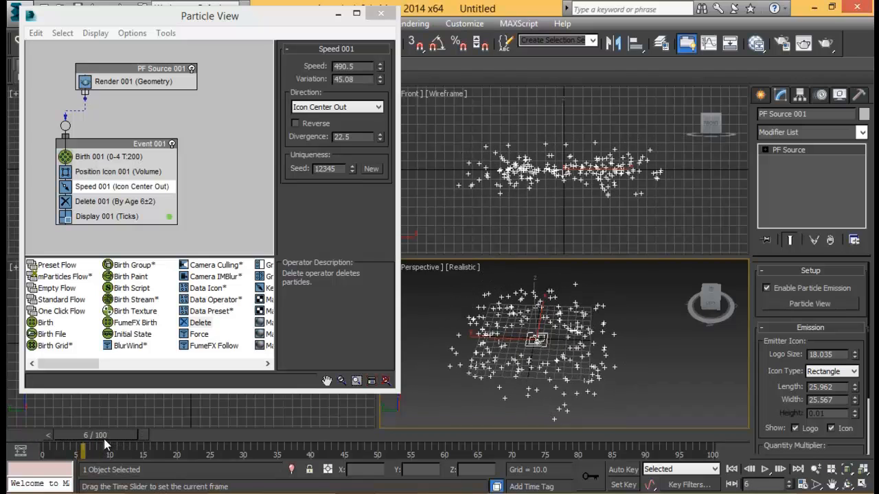
Shorten the Birth operator's Emit Stop to 3 and finally to 2, checking the burst at frame 6
click(142, 156)
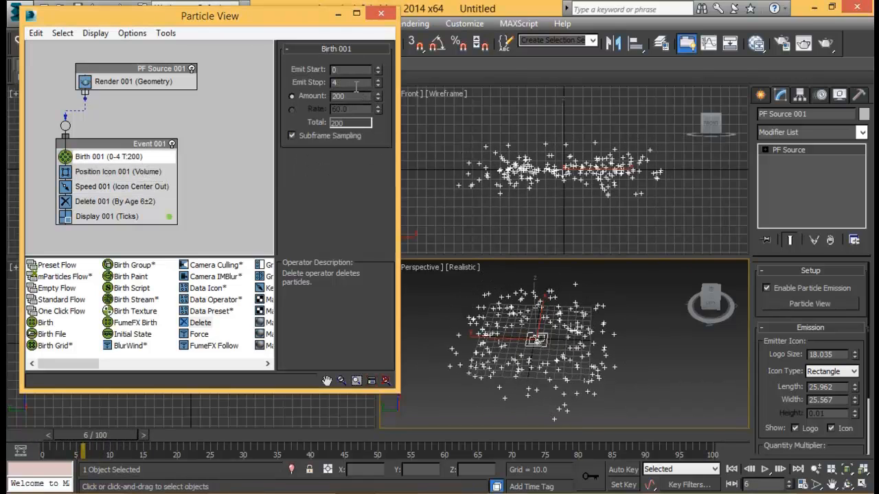
text(3)
key(Return)
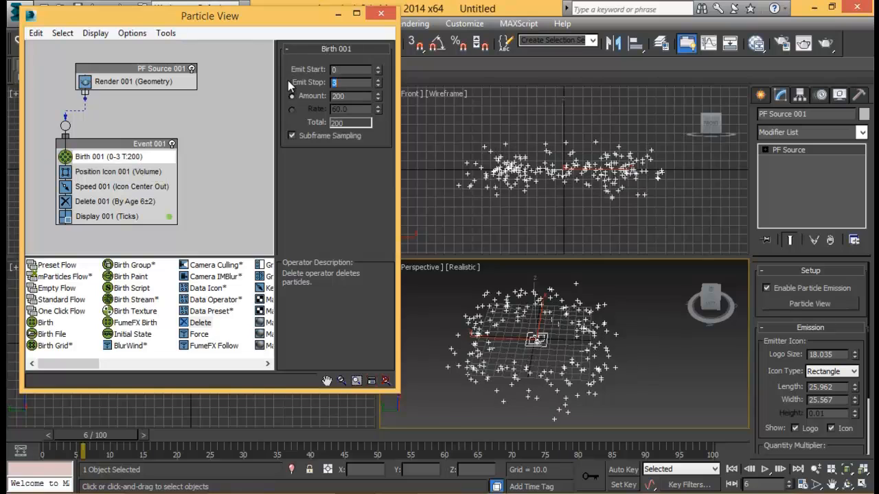
text(2)
key(Return)
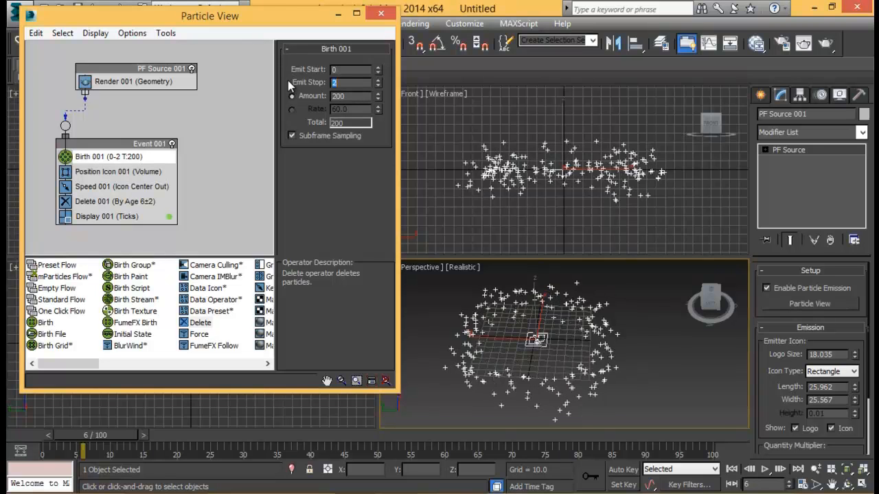
mouse_move(118, 435)
mouse_down()
mouse_move(81, 435)
mouse_move(141, 426)
mouse_move(100, 433)
mouse_move(122, 431)
mouse_up()
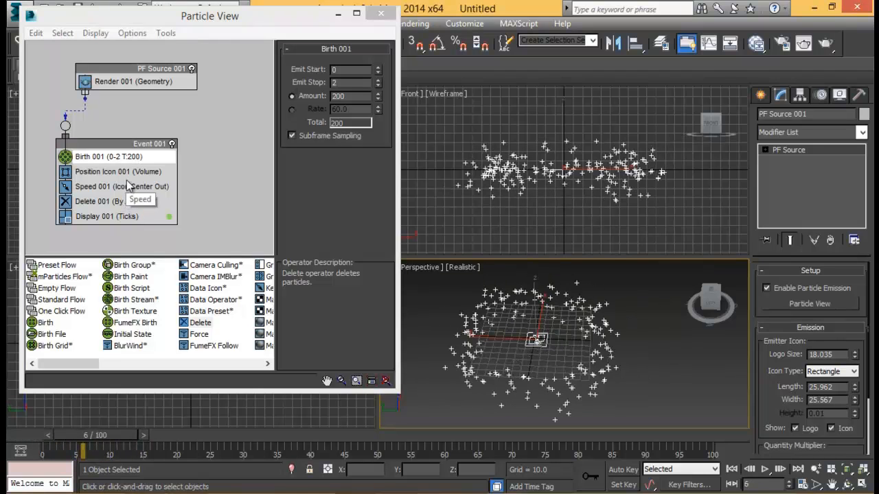
Set the Delete operator's life span to 5 and check the particles on the timeline
click(116, 201)
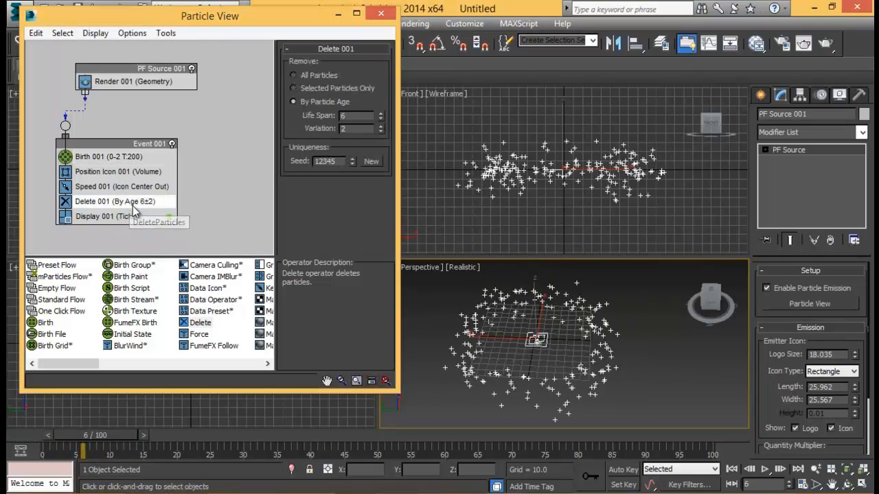
click(381, 119)
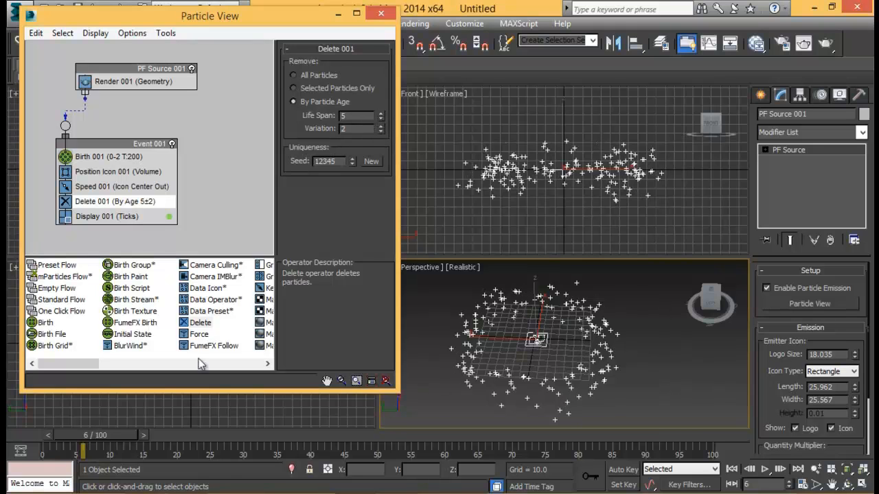
mouse_move(129, 441)
mouse_down()
mouse_move(90, 433)
mouse_move(145, 427)
mouse_move(90, 432)
mouse_move(172, 431)
mouse_move(107, 434)
mouse_move(129, 438)
mouse_up()
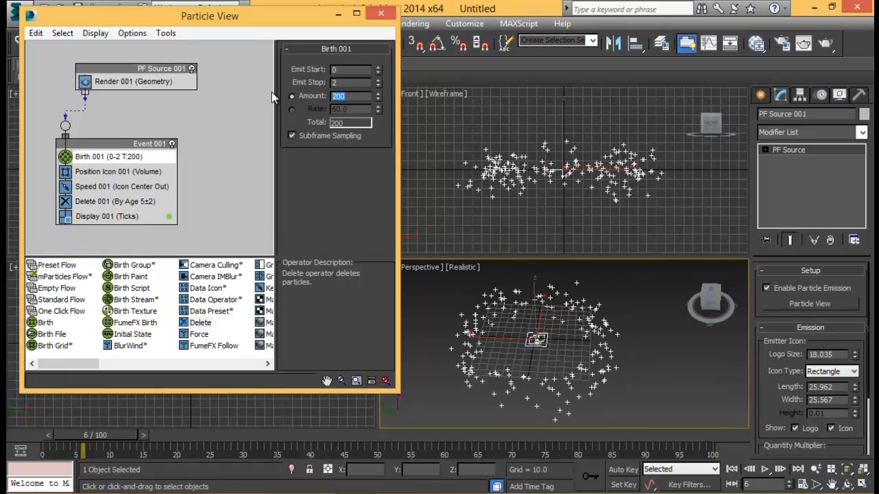
Raise the Birth operator's particle amount to 1500 and finally to 2000, and close Particle View
text(0)
key(Return)
alt+middle_drag(556, 352, 567, 384)
click(359, 100)
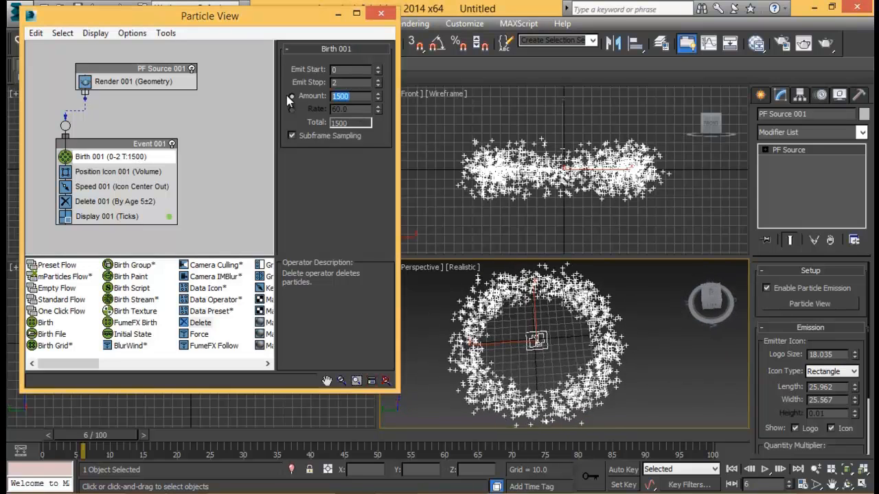
text(2000)
key(Return)
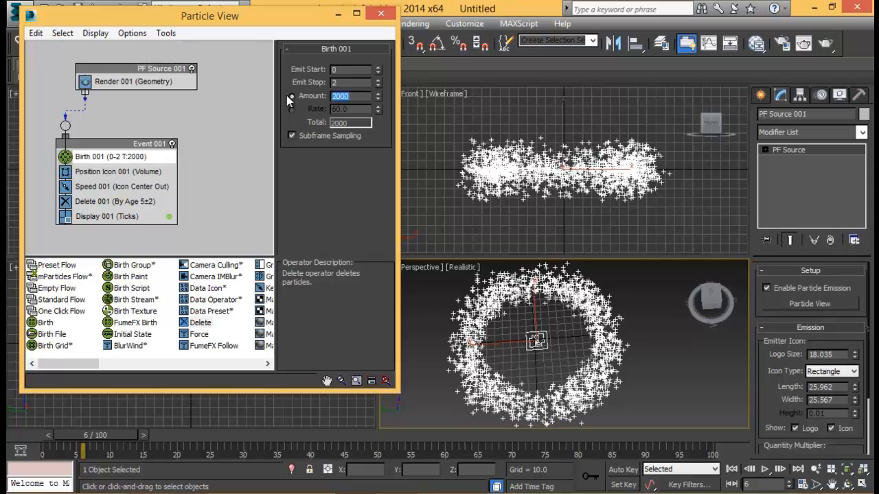
alt+middle_drag(645, 381, 508, 412)
drag(291, 21, 373, 86)
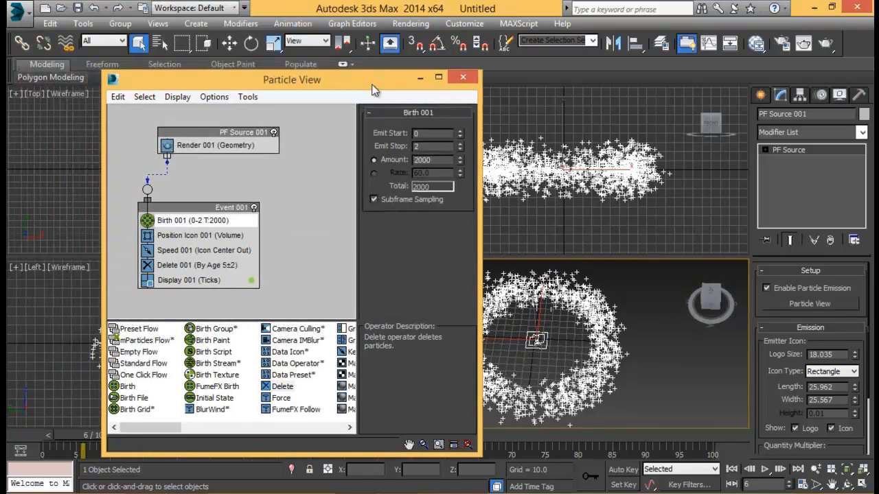
click(462, 77)
Create a FumeFX simulation container about 345 wide, 341 long and 224 high around the particle ring
key(alt+w)
alt+middle_drag(582, 321, 461, 260)
scroll(401, 295, down, 2)
alt+middle_drag(460, 259, 491, 241)
click(761, 95)
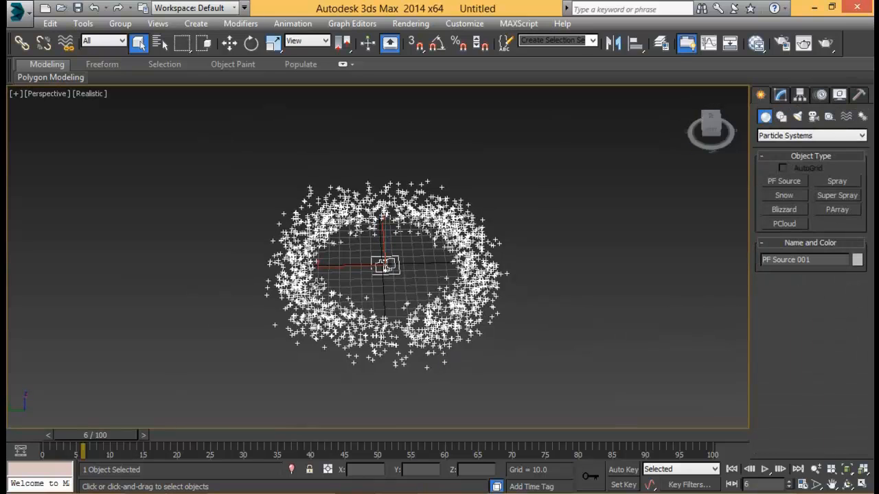
click(815, 136)
click(790, 264)
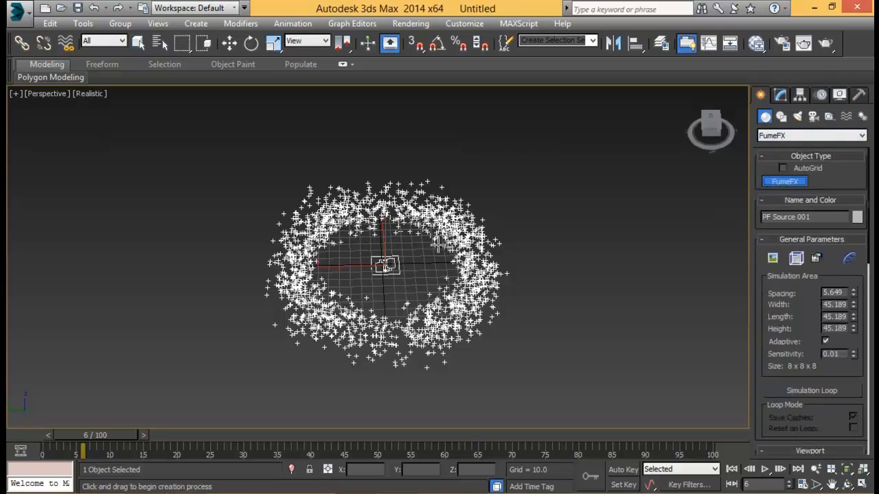
click(785, 181)
drag(311, 214, 521, 419)
click(524, 277)
alt+middle_drag(496, 310, 514, 273)
key(alt+w)
middle_drag(267, 187, 267, 194)
key(alt+w)
scroll(284, 191, down, 5)
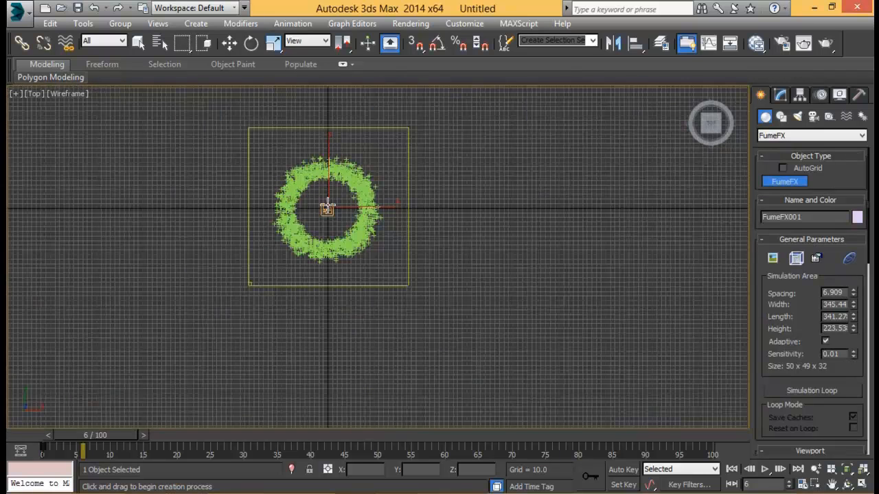
right_click(333, 208)
Resize the FumeFX container to about 418 wide, 427 long and 161 high
middle_drag(399, 197, 401, 217)
click(780, 95)
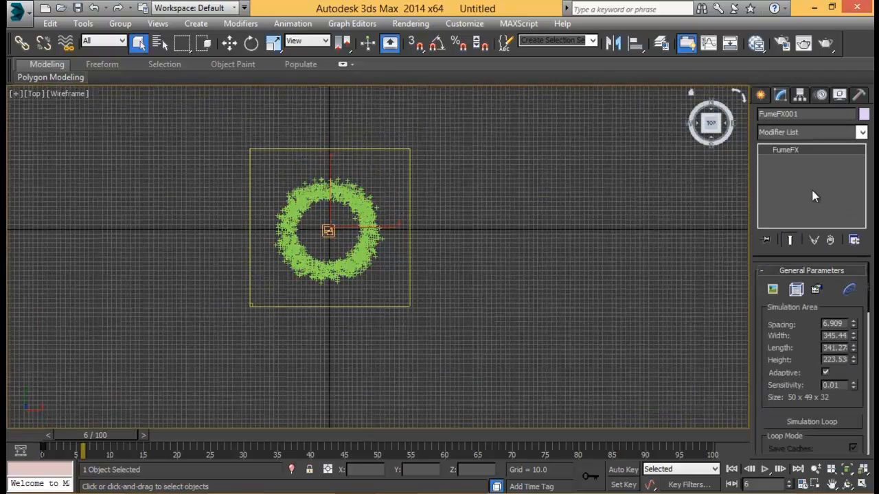
mouse_move(855, 339)
mouse_down()
mouse_move(855, 347)
mouse_move(855, 339)
mouse_up()
key(alt+w)
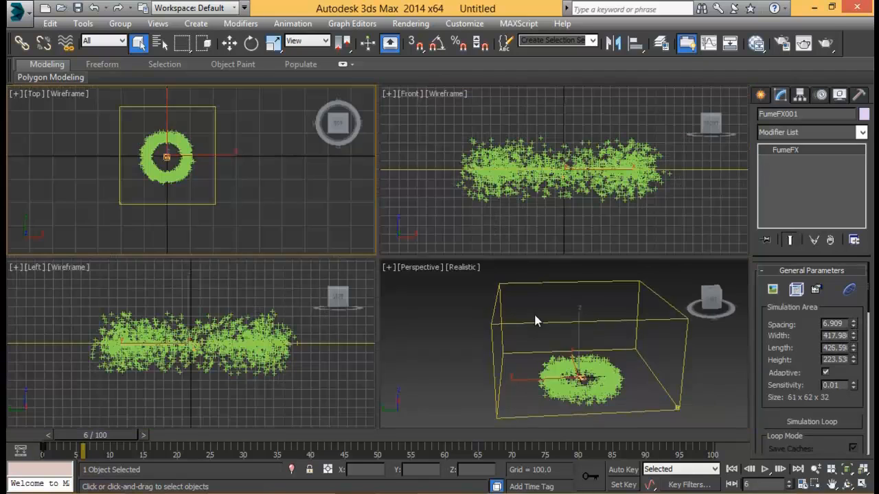
key(alt+w)
alt+middle_drag(495, 292, 520, 289)
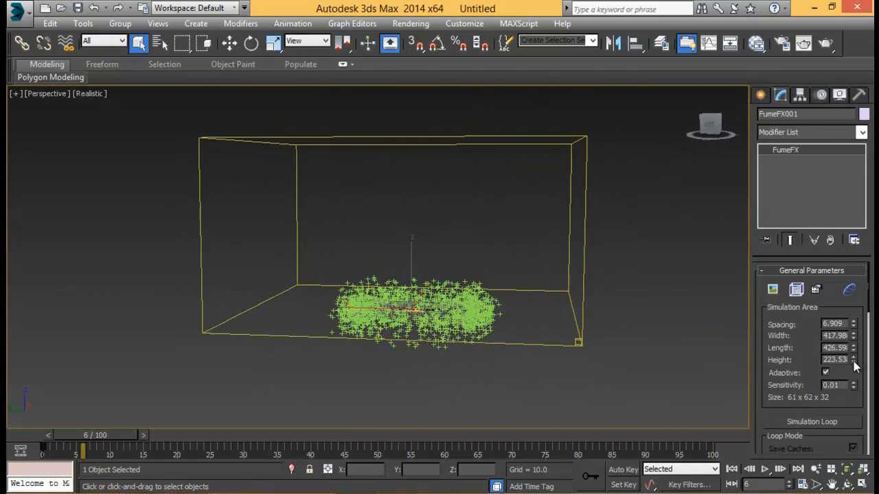
drag(853, 362, 856, 379)
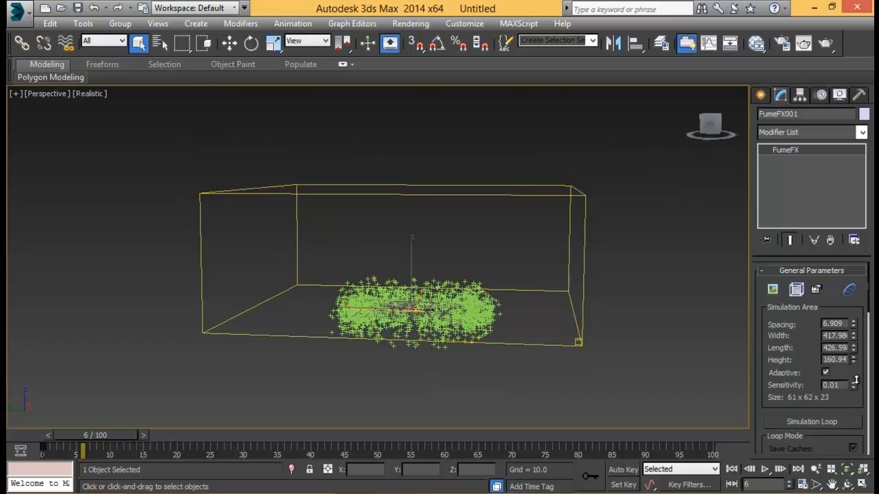
alt+middle_drag(439, 309, 549, 285)
Examine from several angles how the particle ring sits inside the FumeFX container
click(417, 308)
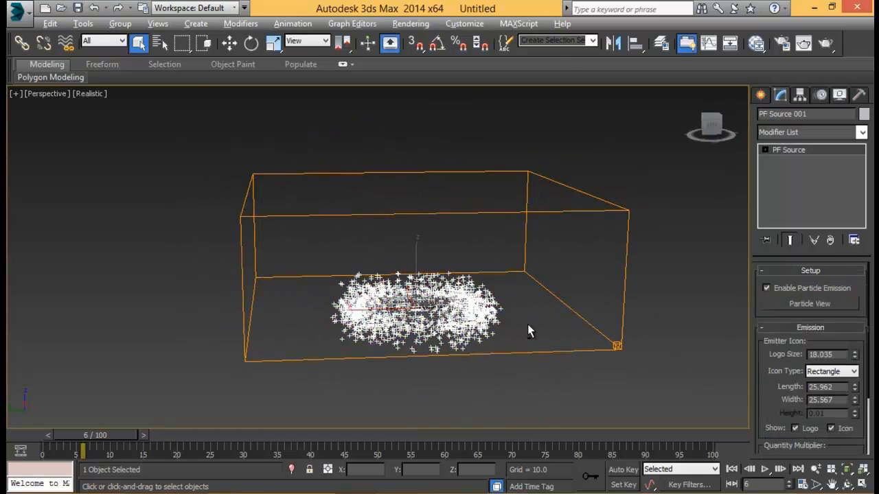
alt+middle_drag(527, 324, 569, 311)
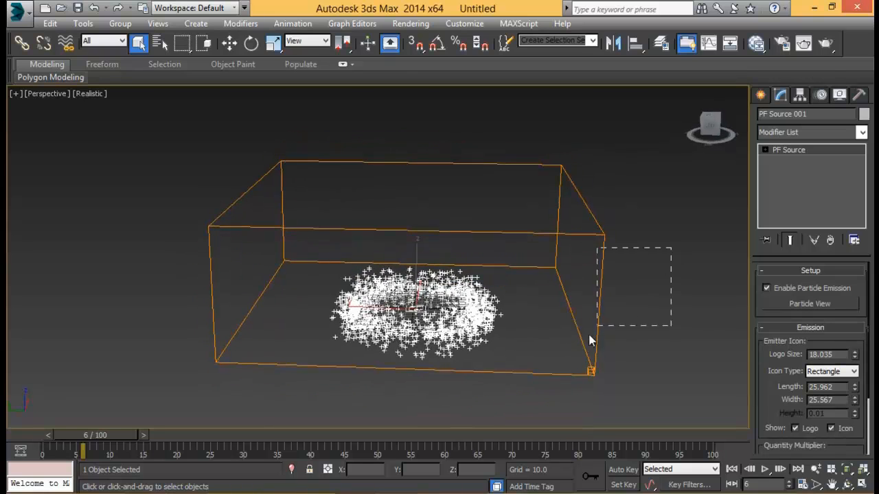
drag(589, 340, 598, 291)
alt+middle_drag(598, 291, 635, 213)
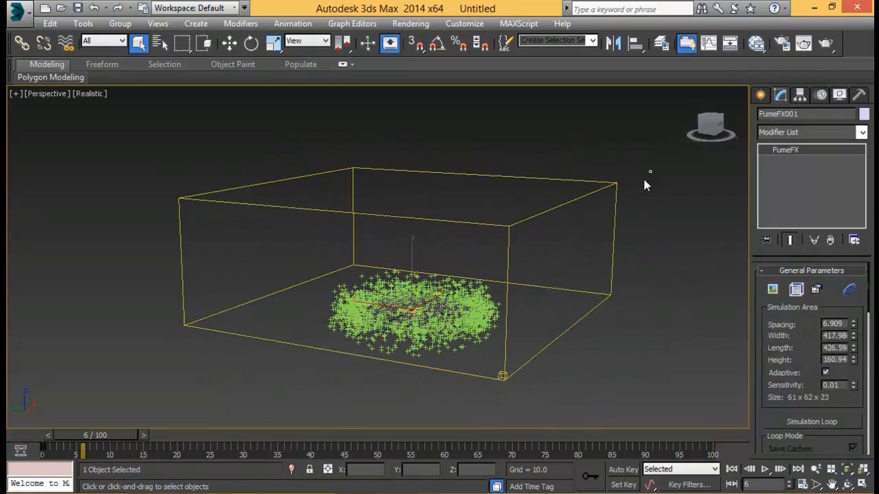
alt+middle_drag(504, 315, 536, 291)
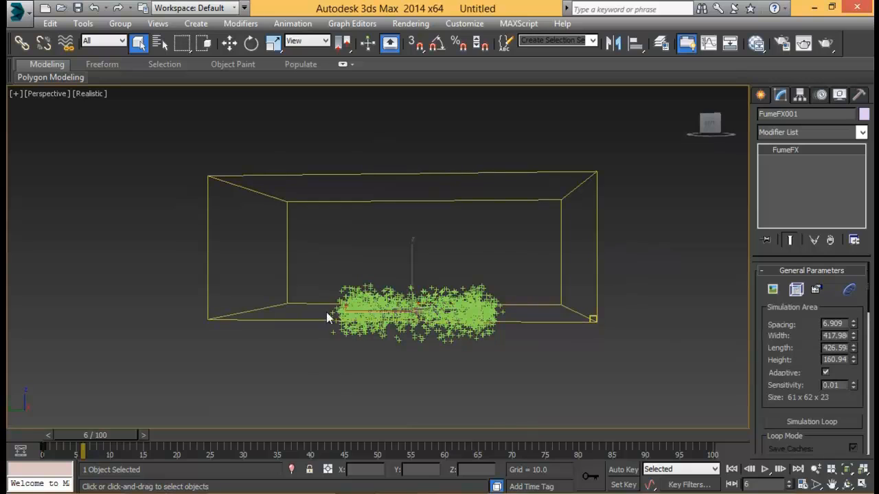
alt+middle_drag(405, 329, 412, 333)
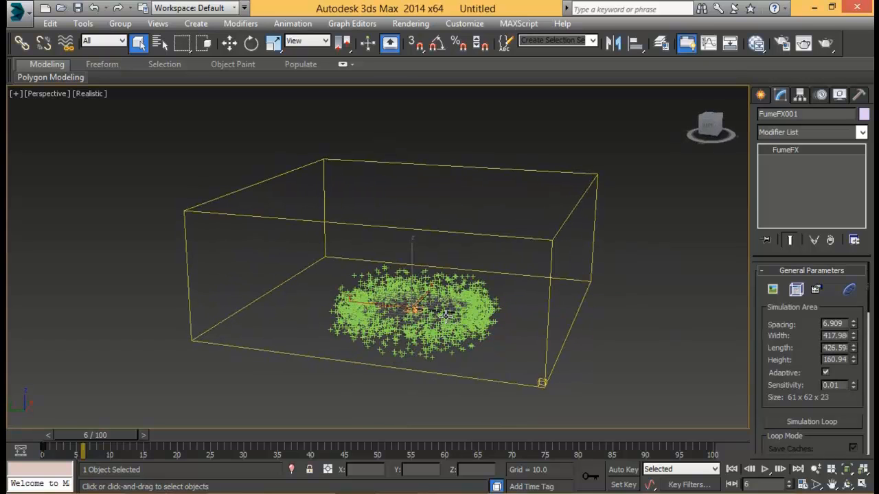
alt+middle_drag(443, 318, 481, 289)
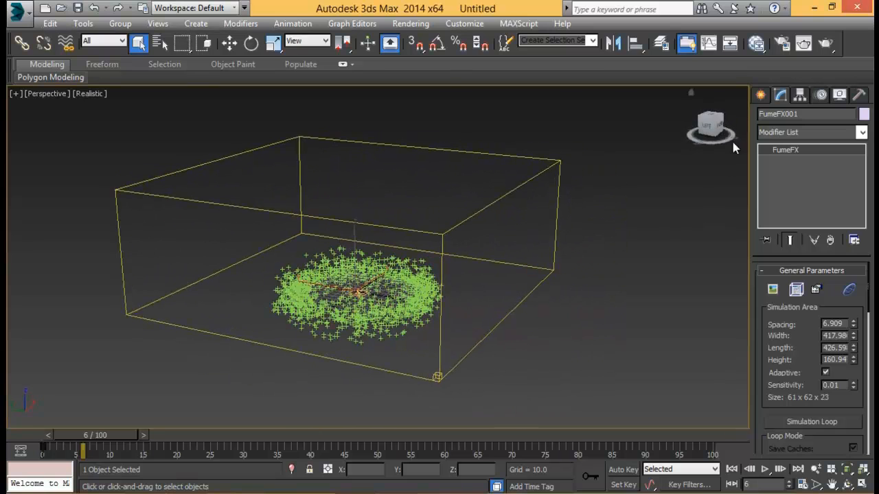
Create a FumeFX Particle Source helper beside the container with an icon size of about 51.4
click(760, 95)
click(830, 116)
click(822, 135)
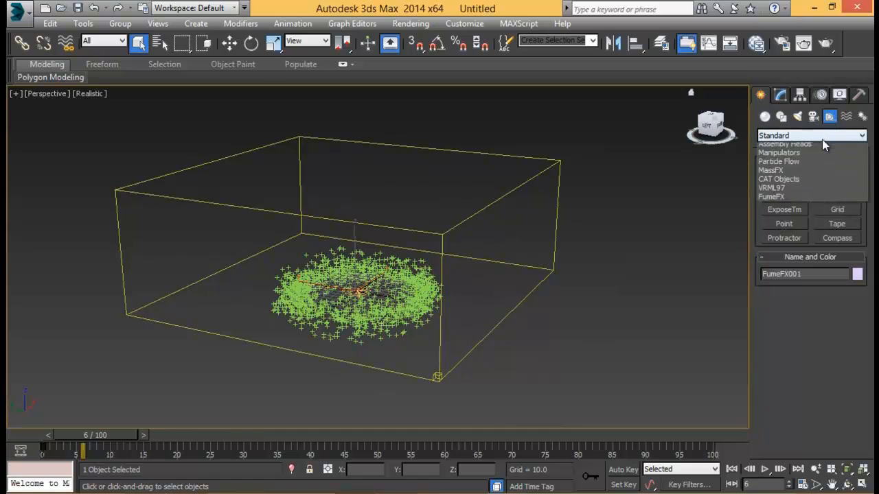
click(790, 226)
click(795, 196)
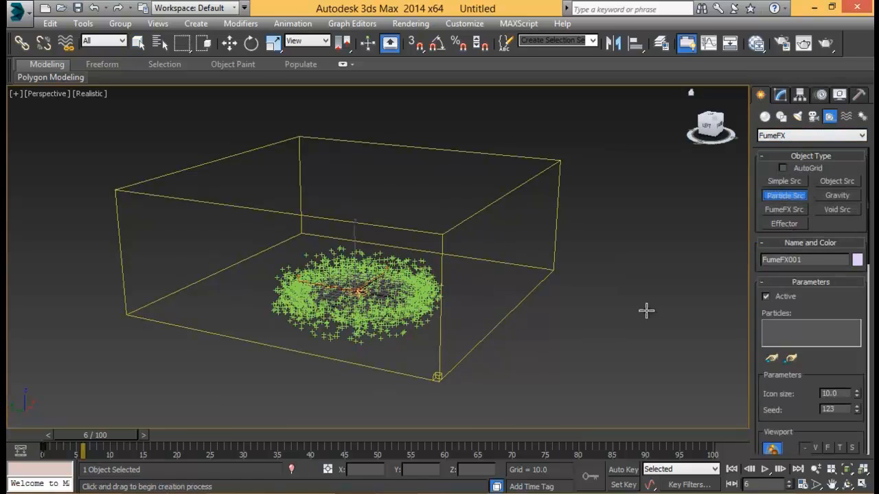
drag(574, 329, 589, 342)
right_click(589, 342)
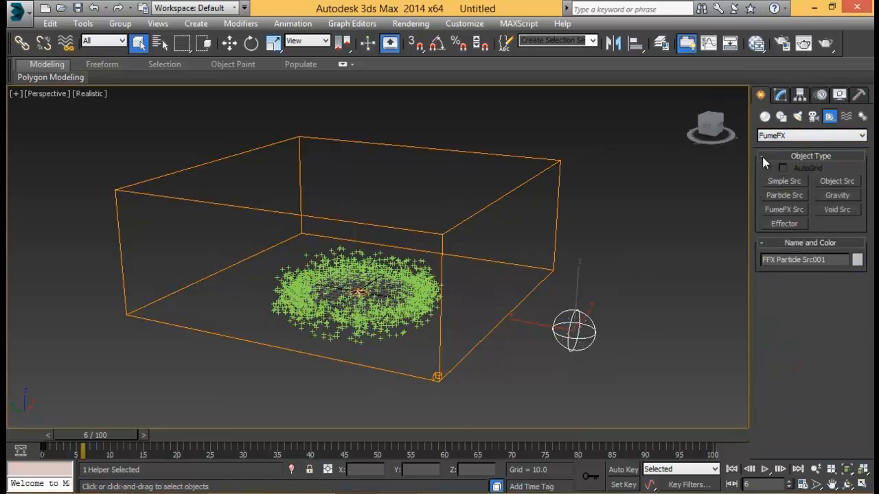
Assign PF Source 001 as the particle system of the FumeFX Particle Source helper
click(780, 96)
click(771, 346)
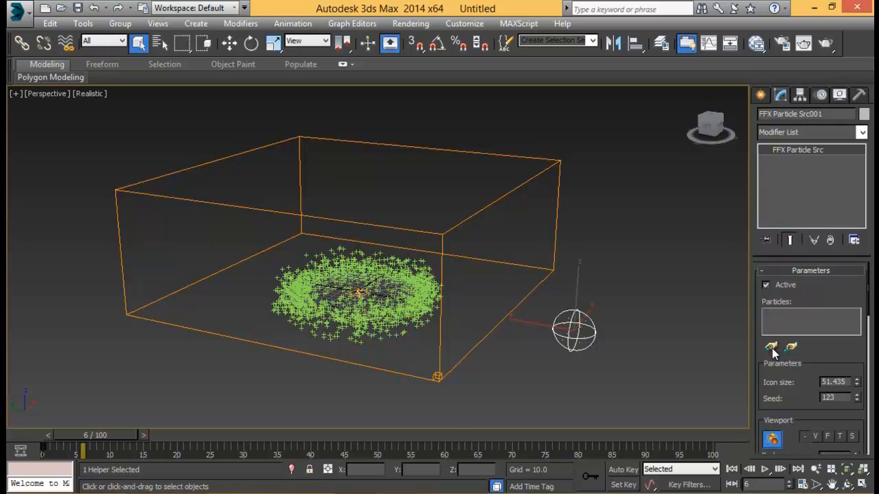
click(355, 294)
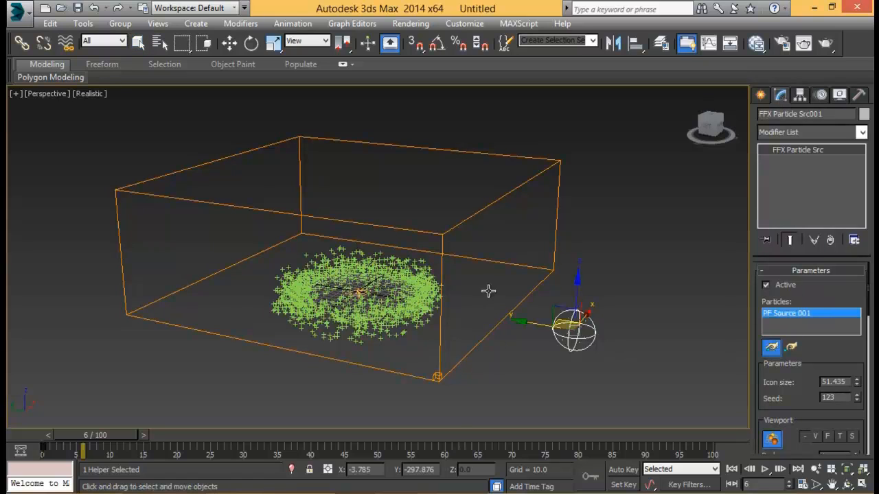
alt+middle_drag(529, 286, 560, 199)
right_click(561, 204)
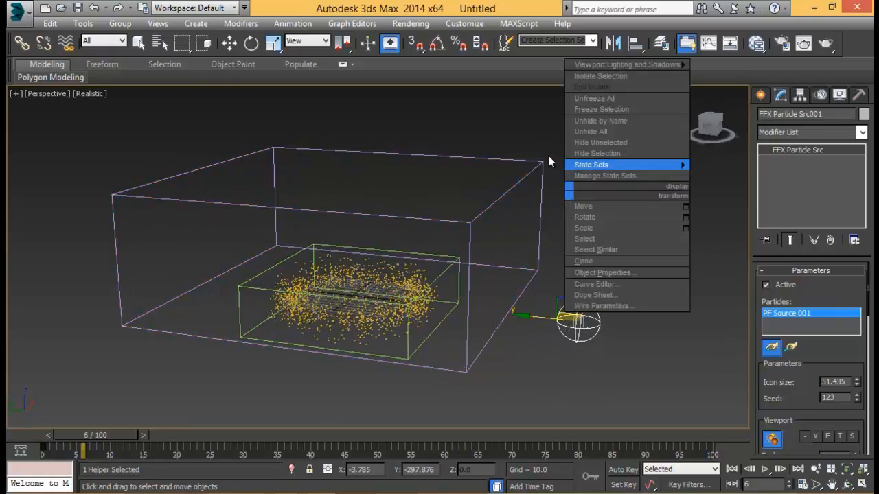
Open the FumeFX container's settings and add FFX Particle Src001 to its list of objects and sources
click(539, 166)
click(793, 291)
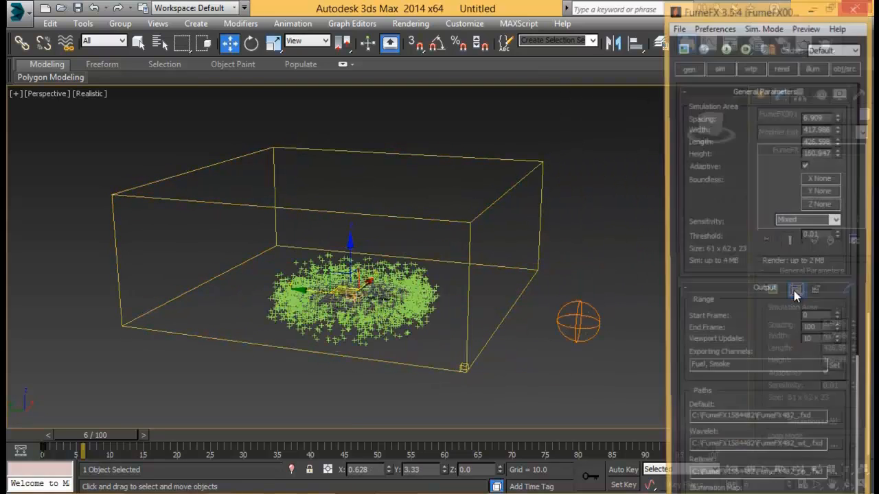
mouse_move(763, 12)
mouse_down()
mouse_move(708, 12)
mouse_move(767, 16)
mouse_up()
click(794, 69)
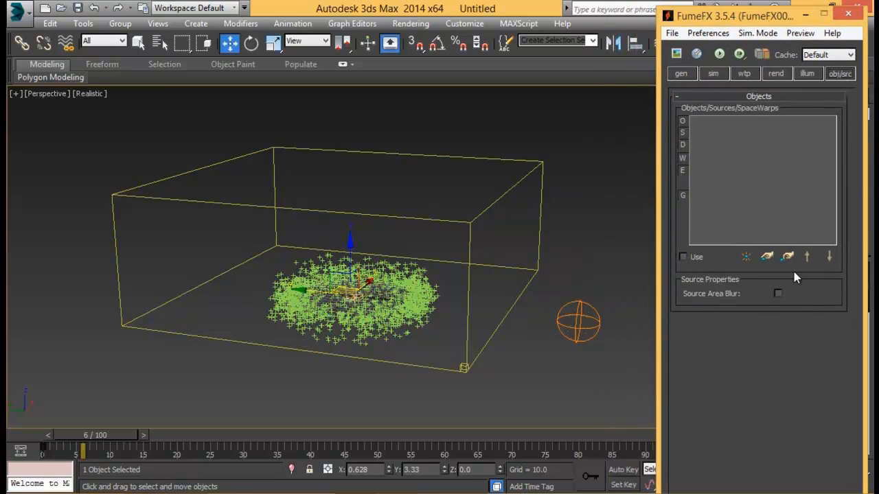
click(766, 257)
click(580, 324)
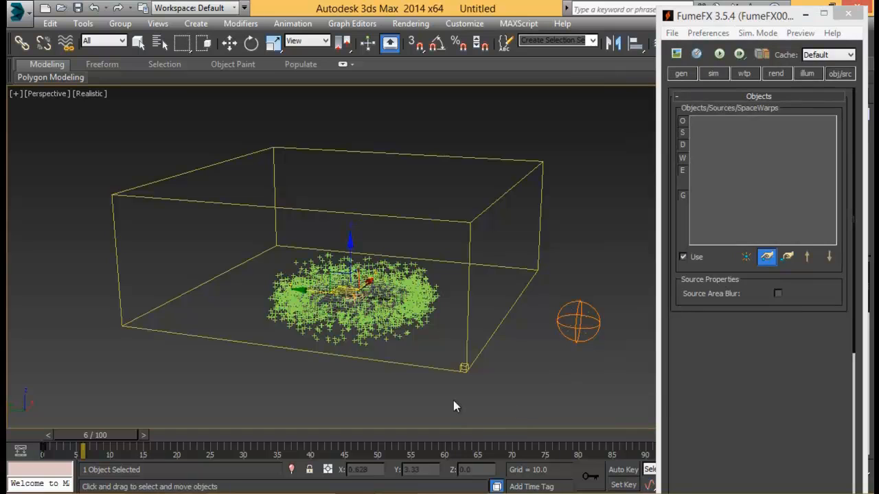
Open PF Source 001 in Particle View and set the Birth 001 operator's particle amount to 1500
mouse_move(452, 369)
alt+middle_down()
mouse_move(412, 320)
mouse_move(418, 327)
alt+middle_up()
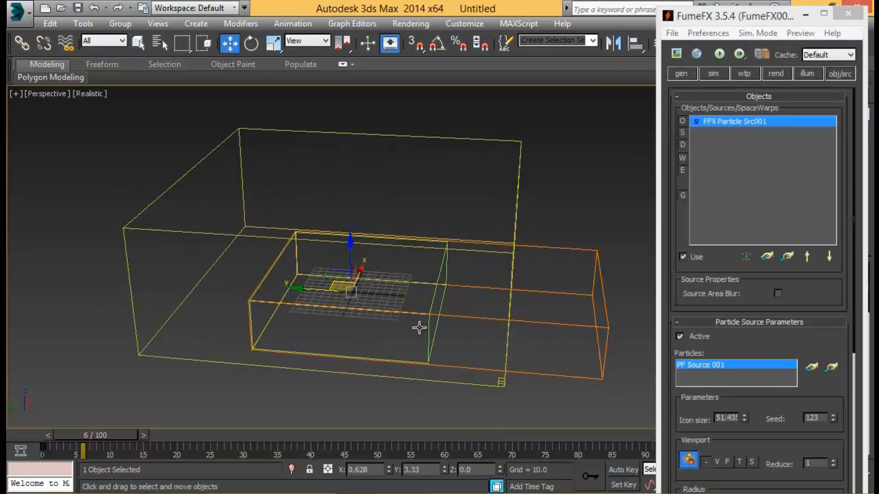
scroll(378, 272, up, 3)
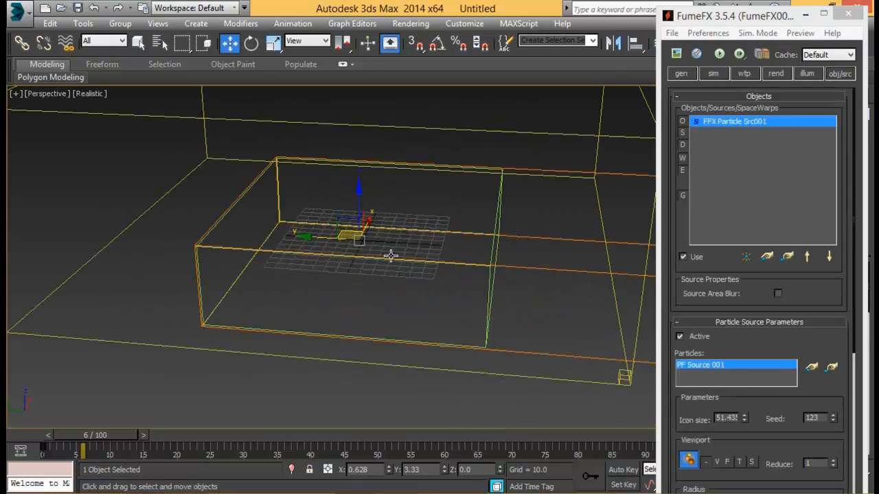
click(367, 264)
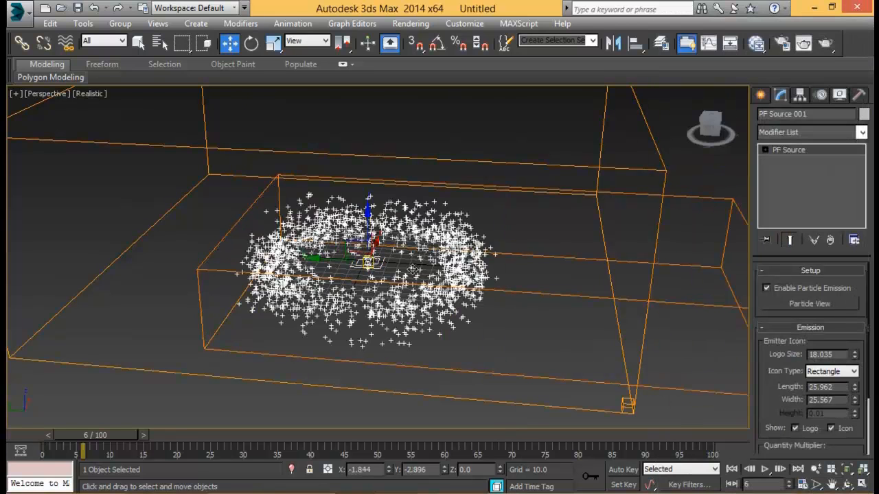
key(6)
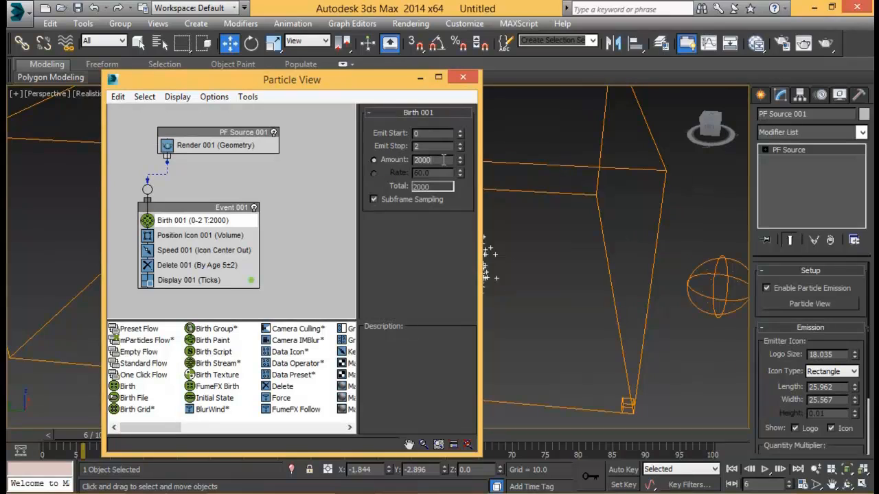
text(1500)
key(Return)
Set PF Source 001's viewport quantity multiplier to 50% and close Particle View
click(190, 135)
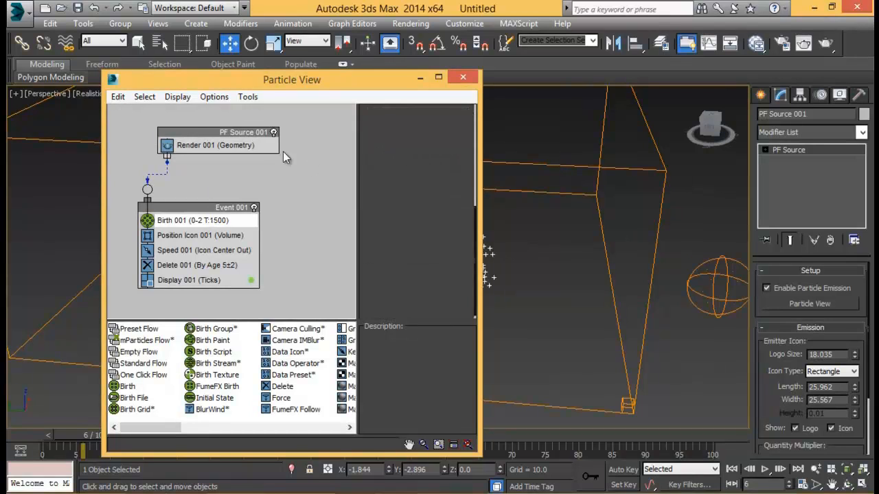
scroll(439, 192, down, 5)
scroll(439, 192, up, 2)
drag(443, 185, 373, 177)
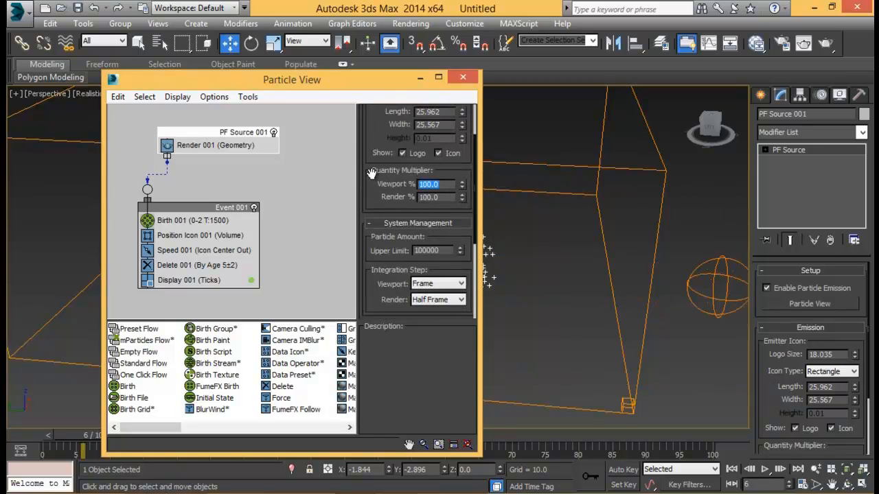
text(50)
key(Return)
click(454, 75)
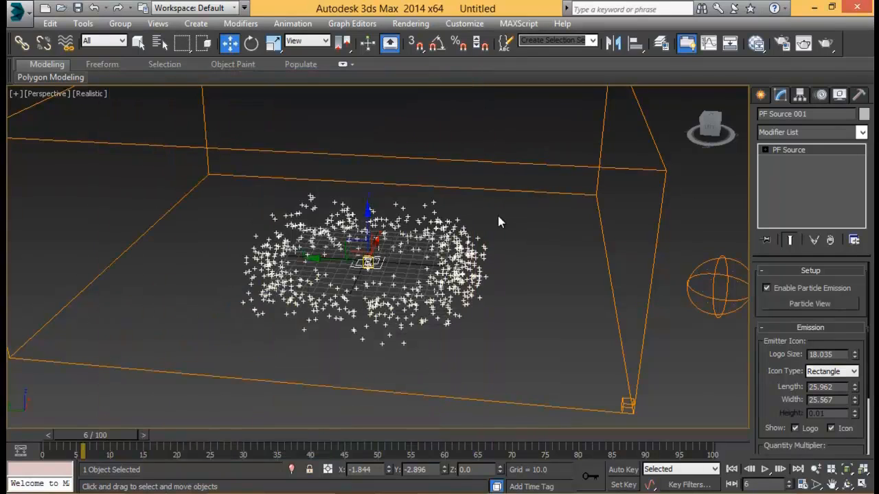
Select the FumeFX container again and reopen its settings window beside the particle ring
mouse_move(497, 216)
alt+middle_down()
mouse_move(472, 205)
mouse_move(495, 204)
mouse_move(484, 213)
alt+middle_up()
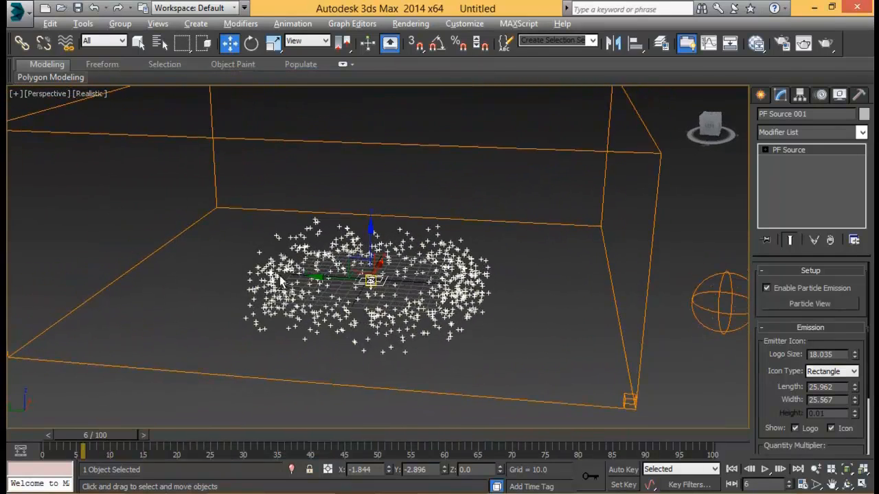
mouse_move(132, 442)
mouse_down()
mouse_move(233, 435)
mouse_move(103, 437)
mouse_move(137, 437)
mouse_up()
key(w)
alt+middle_drag(376, 281, 359, 229)
mouse_move(547, 257)
alt+middle_down()
mouse_move(524, 262)
mouse_move(546, 266)
alt+middle_up()
drag(673, 197, 591, 237)
drag(721, 24, 697, 18)
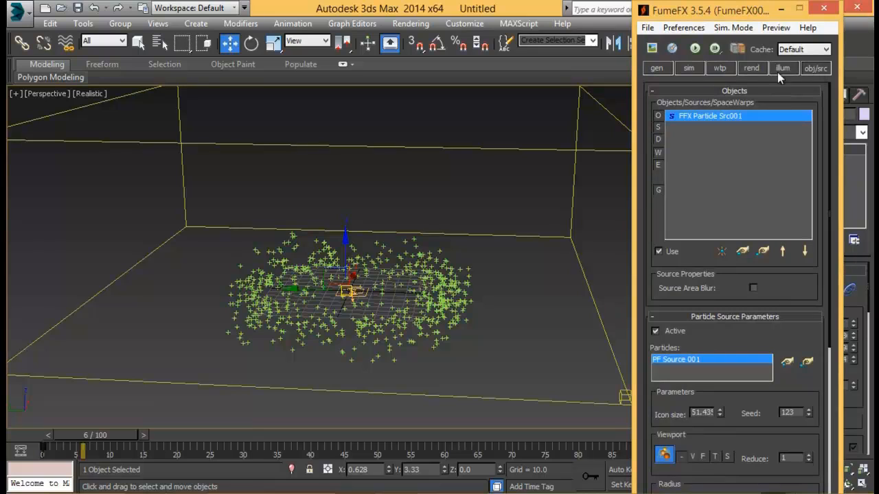
Set the grid spacing of the container's simulation area to 2
click(656, 68)
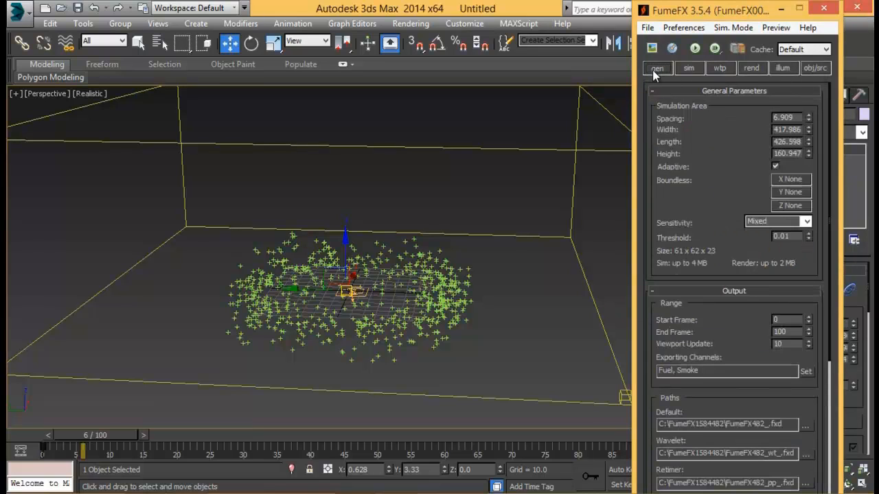
double_click(786, 118)
text(3)
key(Return)
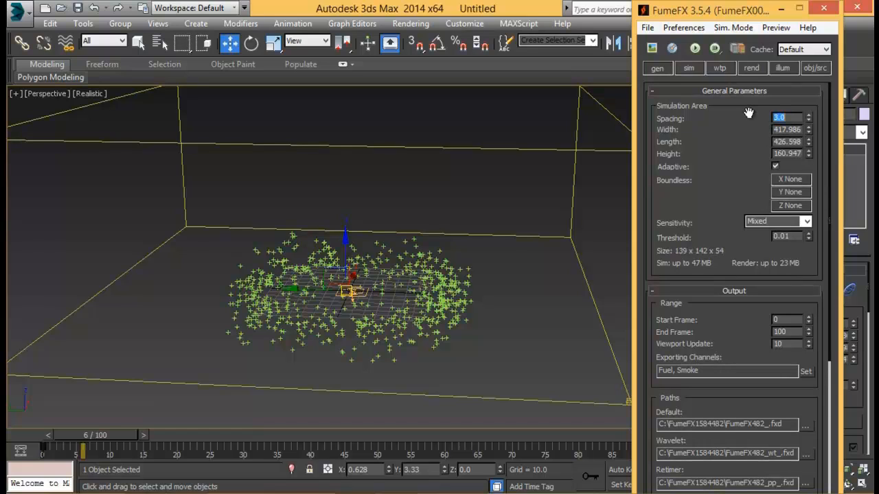
text(2)
key(Return)
drag(712, 246, 703, 305)
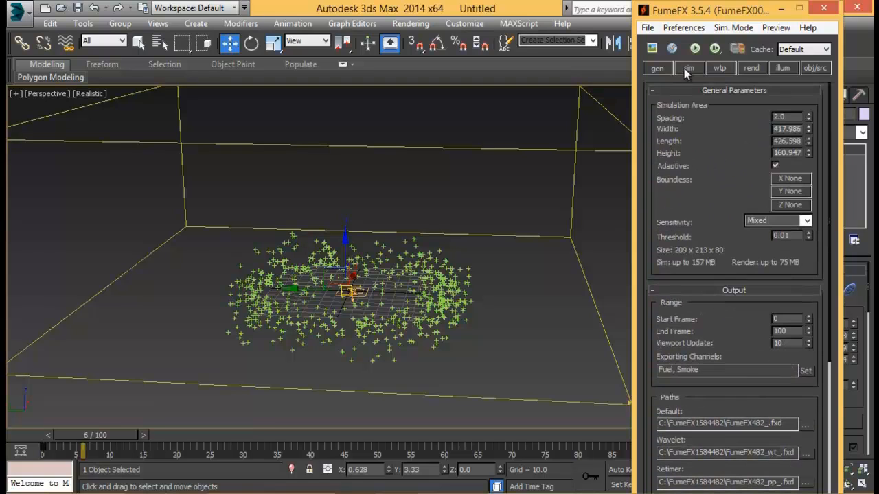
Disable smoke simulation in the container's simulation settings
click(688, 68)
drag(738, 256, 735, 92)
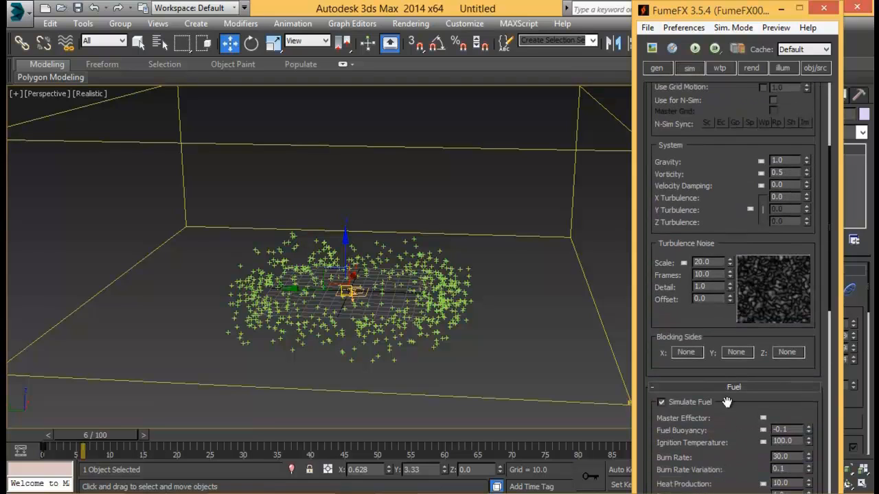
drag(726, 402, 725, 204)
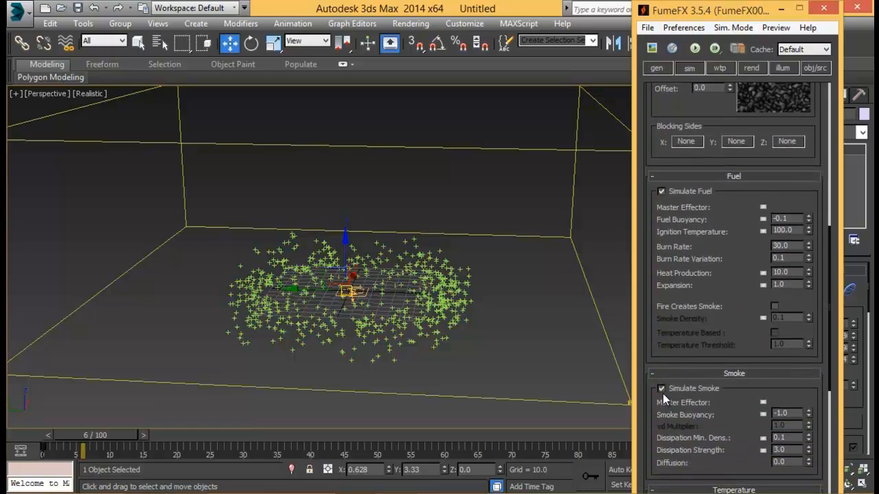
click(661, 388)
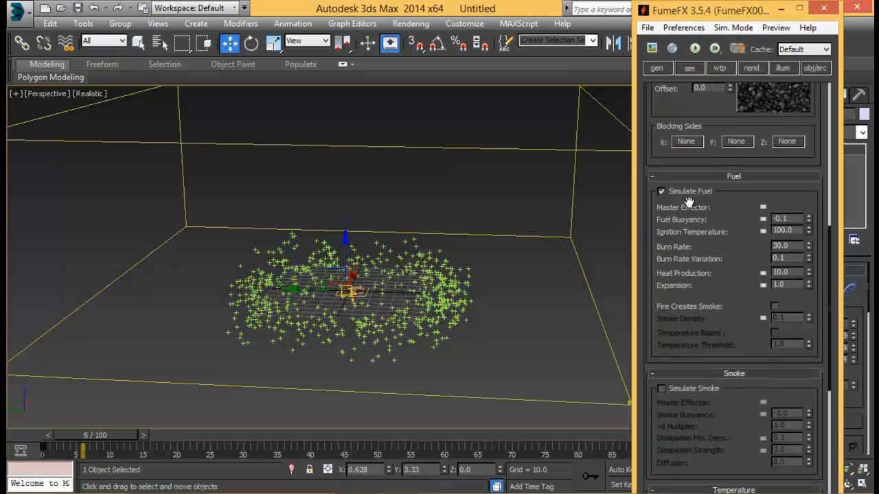
Set the solver's maximum iterations to 150 and the advection stride to 0.6
alt+middle_drag(445, 276, 456, 271)
drag(740, 218, 709, 491)
drag(740, 227, 740, 333)
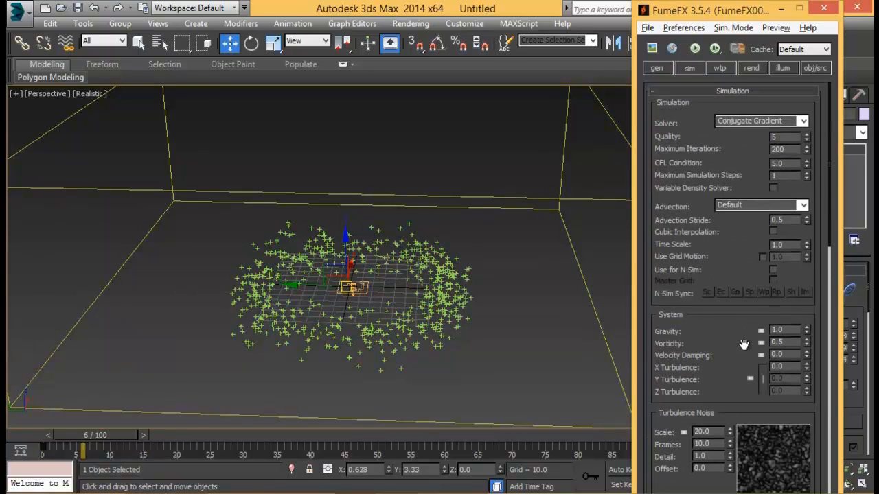
drag(788, 149, 639, 146)
drag(732, 248, 726, 203)
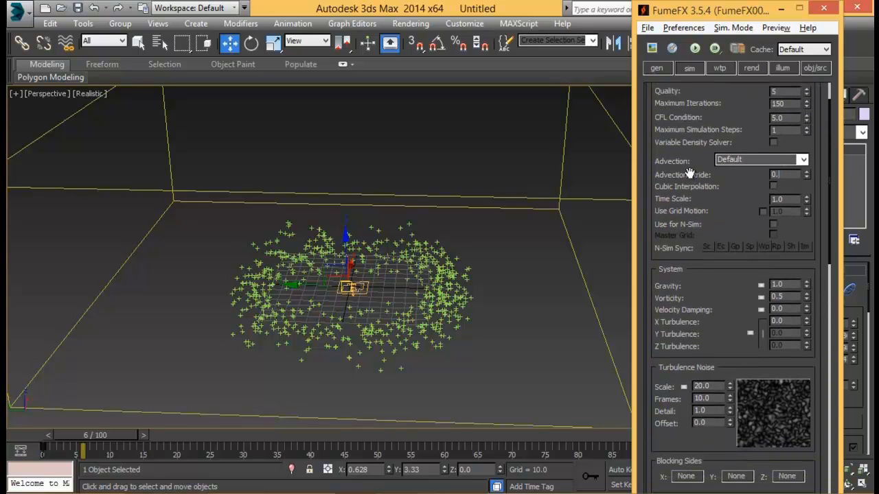
text(6)
key(Return)
Set the simulation's X turbulence to 1.2 and velocity damping to 0.2
drag(747, 210, 728, 198)
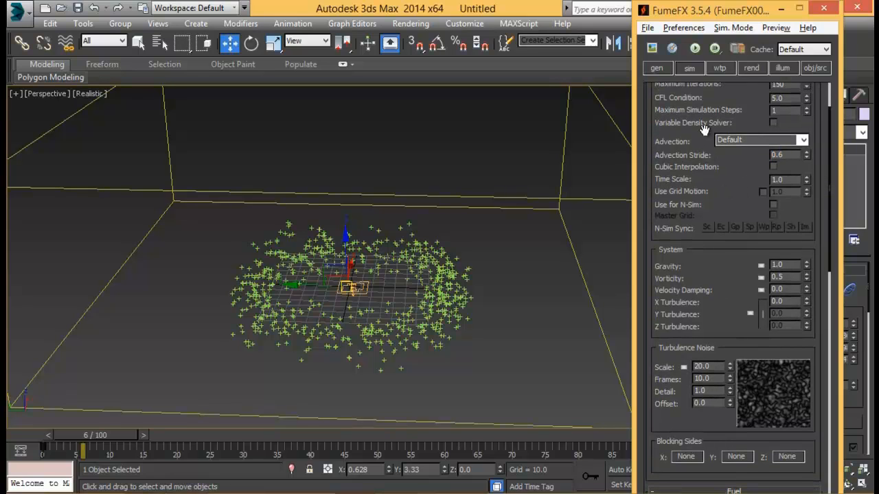
drag(748, 110, 700, 159)
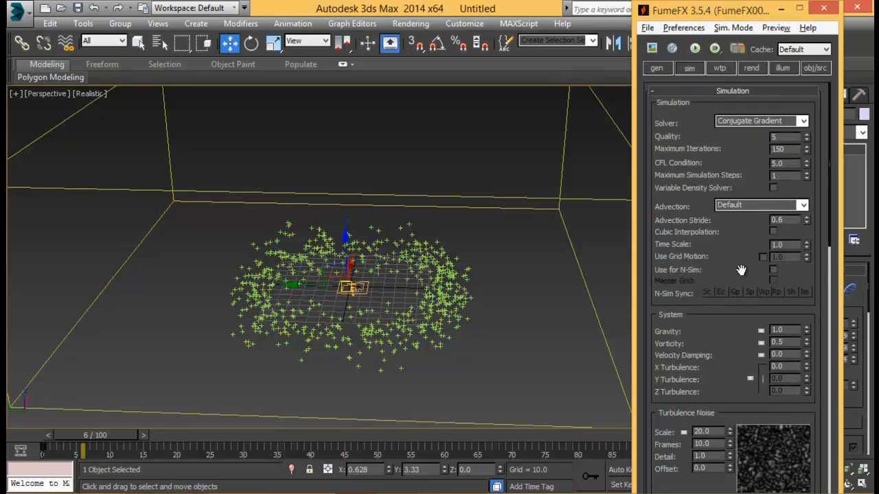
drag(739, 269, 739, 175)
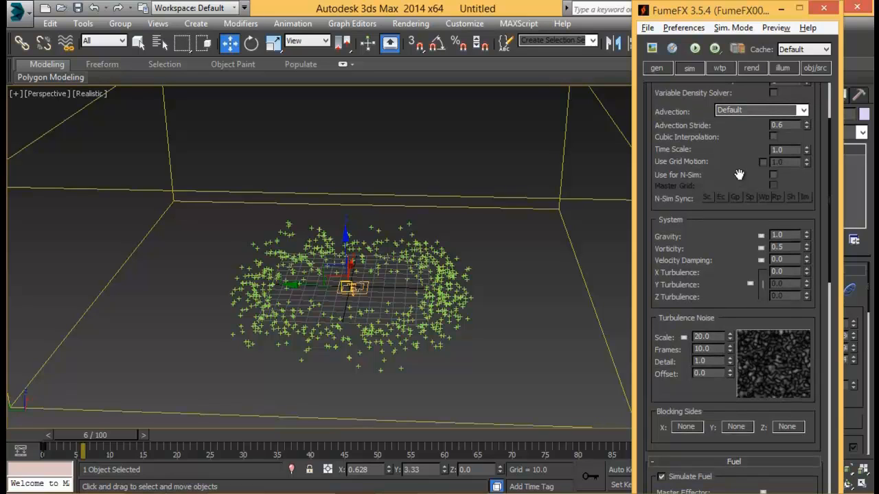
scroll(738, 179, down, 1)
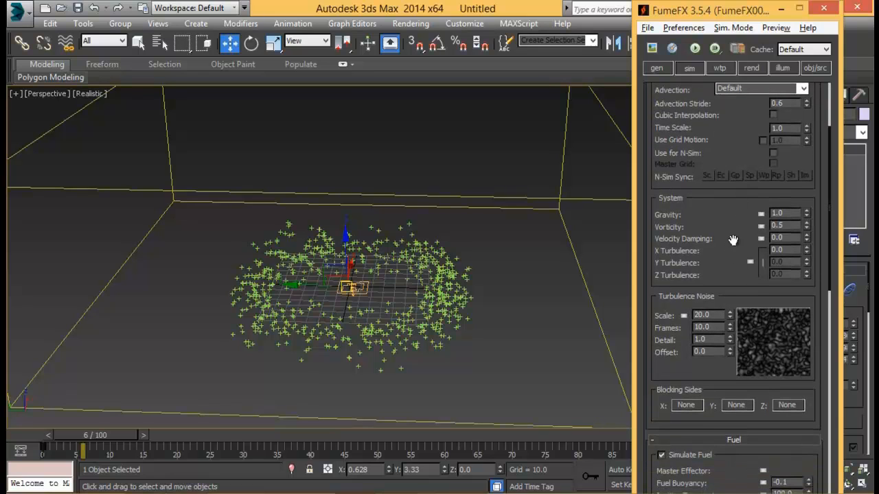
scroll(731, 234, down, 1)
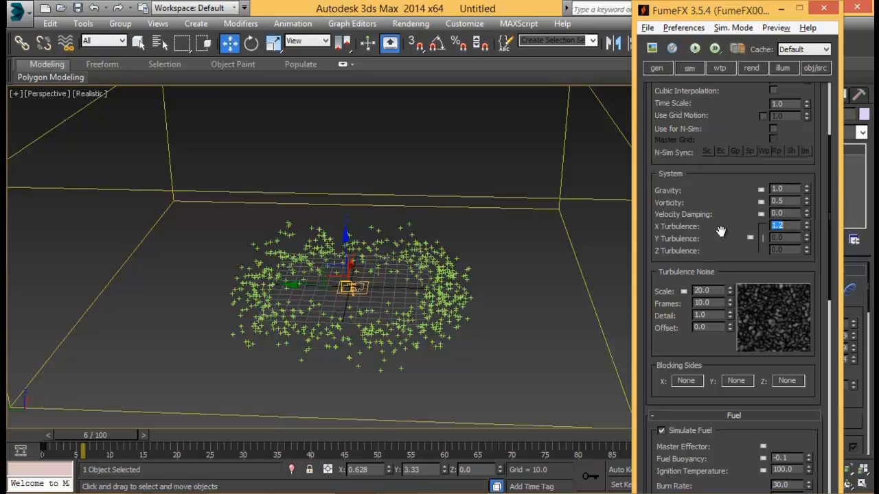
click(778, 212)
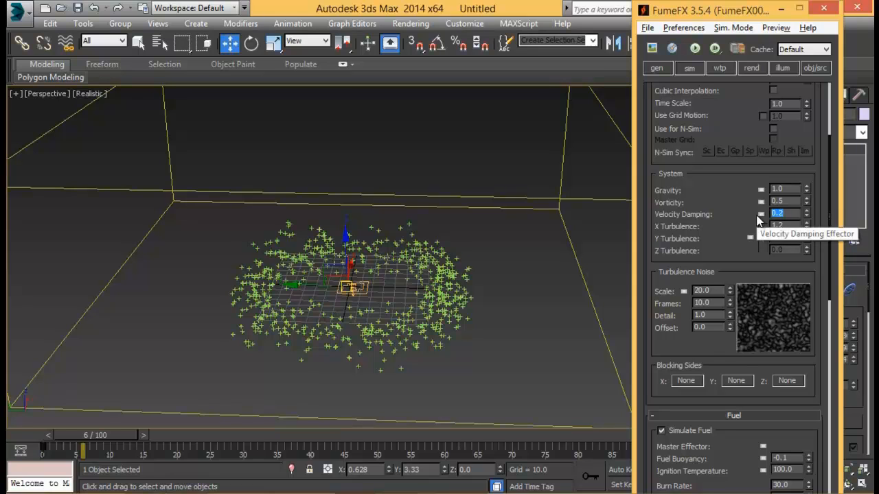
Set the turbulence noise scale to 50 and its detail to 5
scroll(720, 232, down, 3)
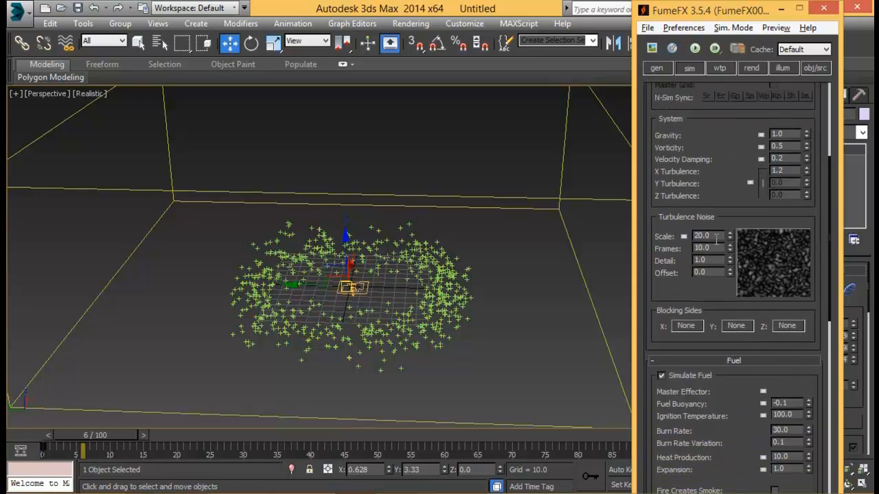
double_click(716, 238)
text(50)
key(Return)
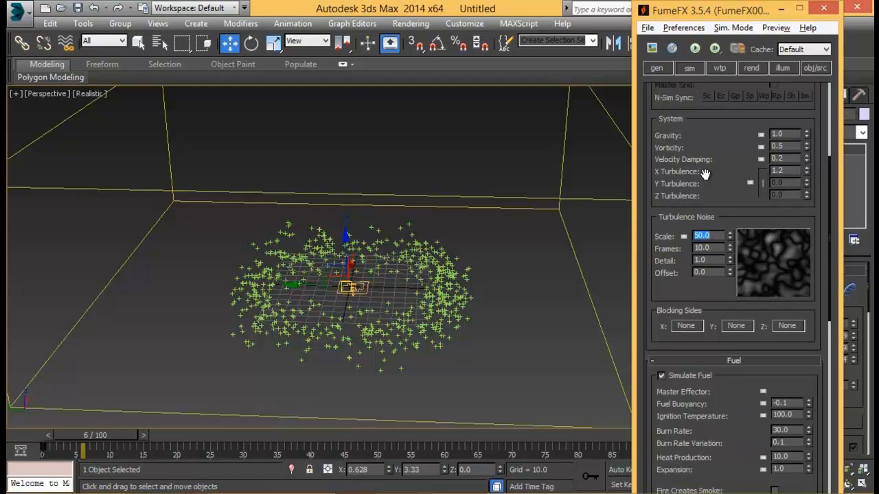
double_click(712, 261)
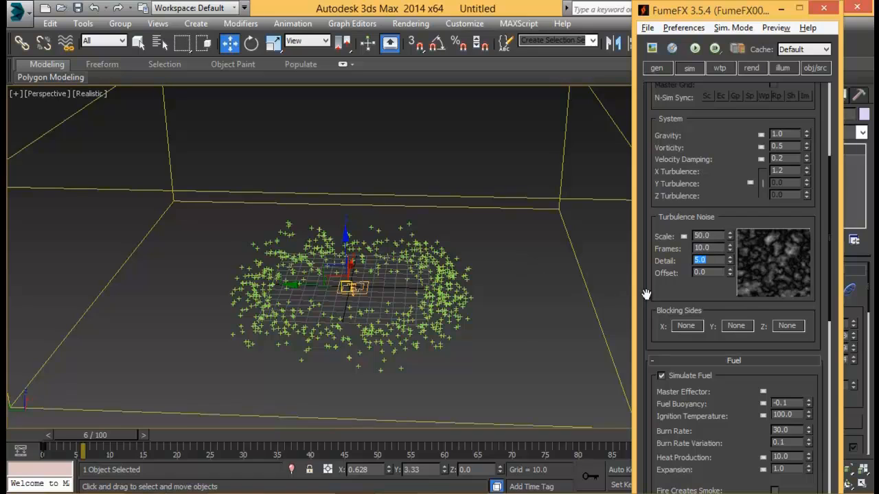
Set the fuel's burn rate to 10, checking the particle spread around frame 7
scroll(659, 294, down, 6)
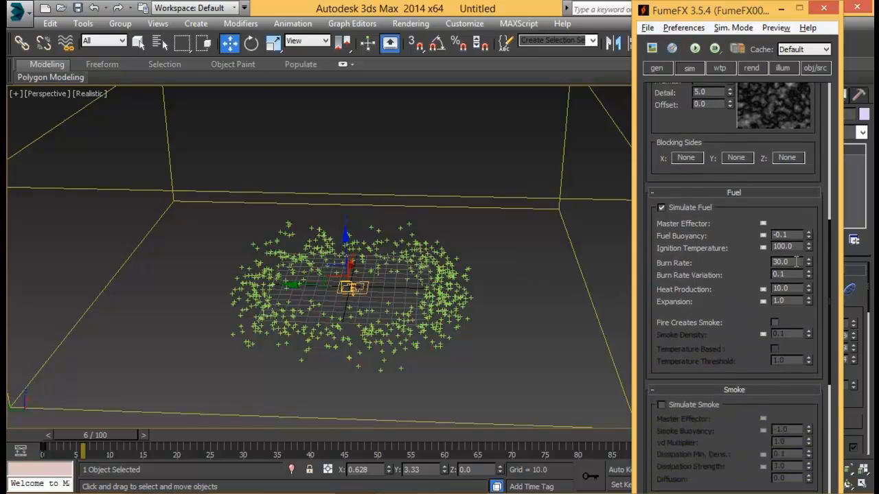
alt+middle_drag(474, 249, 573, 246)
drag(795, 263, 695, 259)
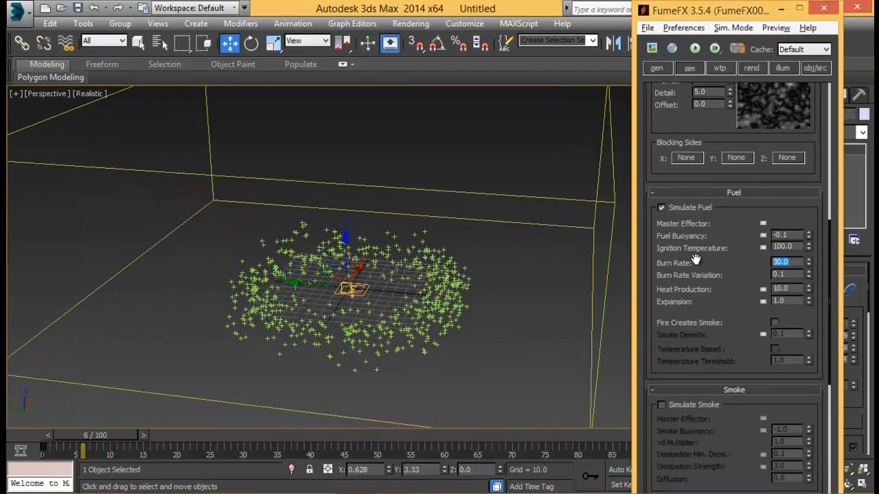
alt+middle_drag(420, 302, 339, 276)
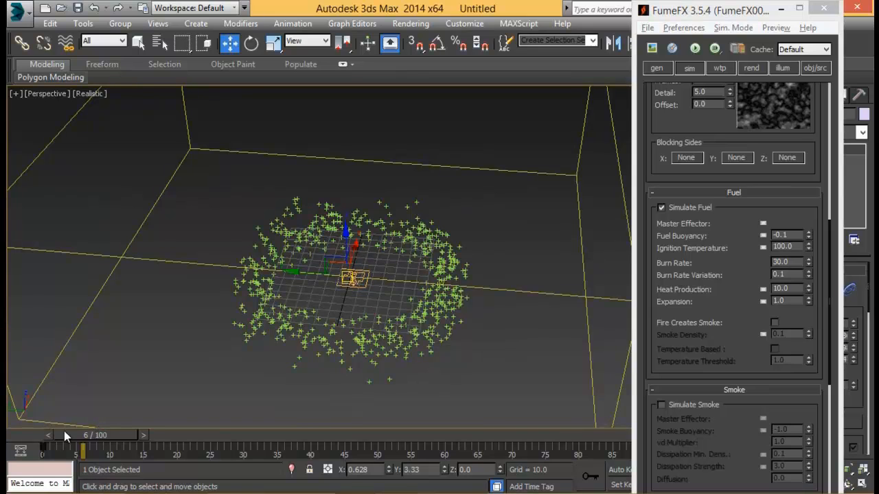
mouse_move(72, 433)
mouse_down()
mouse_move(32, 434)
mouse_move(81, 433)
mouse_up()
alt+middle_drag(311, 349, 360, 327)
alt+middle_drag(477, 280, 454, 307)
click(784, 261)
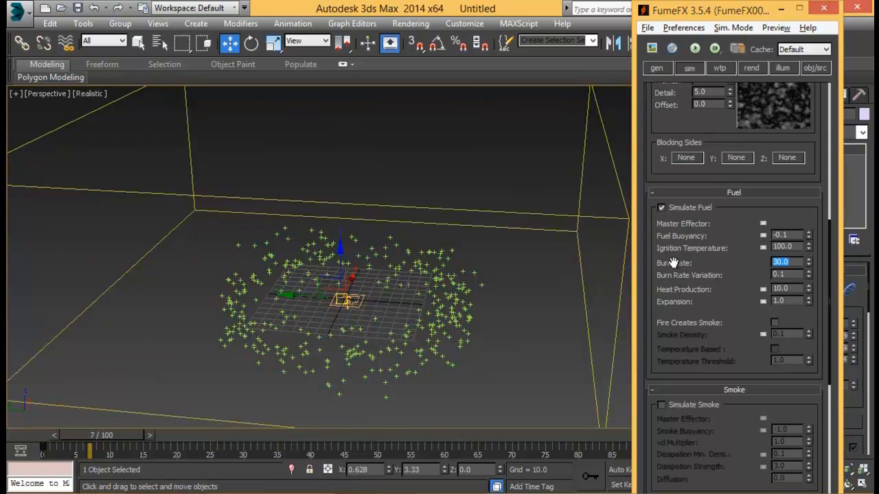
text(10)
key(Return)
Set the fuel's burn rate variation to 1.0 and its expansion to 1.2
alt+middle_drag(443, 303, 436, 300)
drag(809, 277, 799, 142)
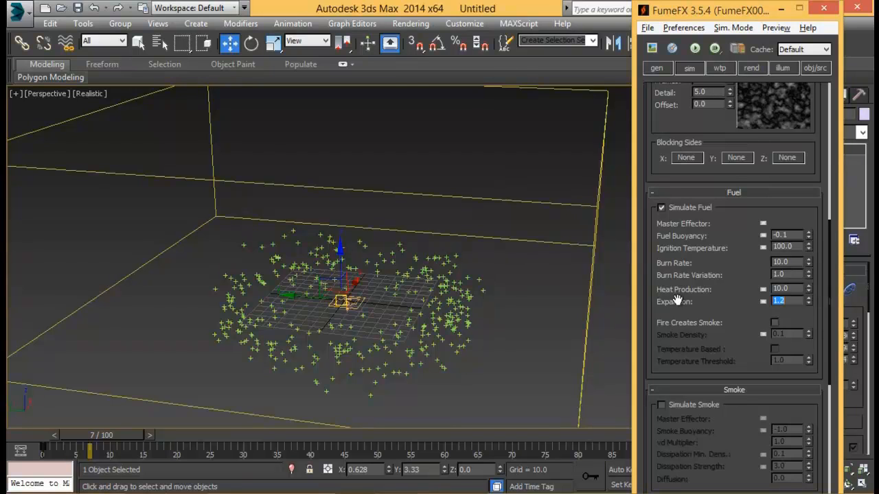
scroll(714, 274, up, 5)
scroll(737, 204, up, 4)
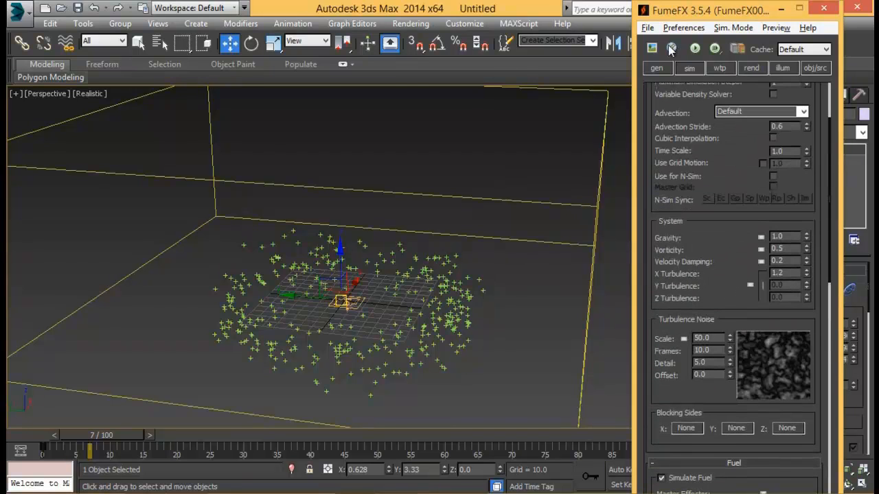
Open the FumeFX output preview and start the default simulation, keeping the progress window clear of the preview
click(671, 49)
drag(403, 111, 377, 16)
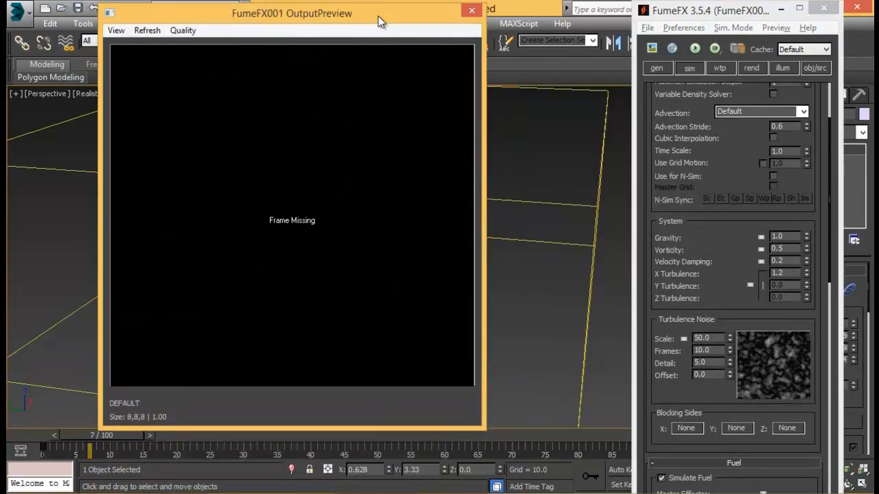
click(691, 48)
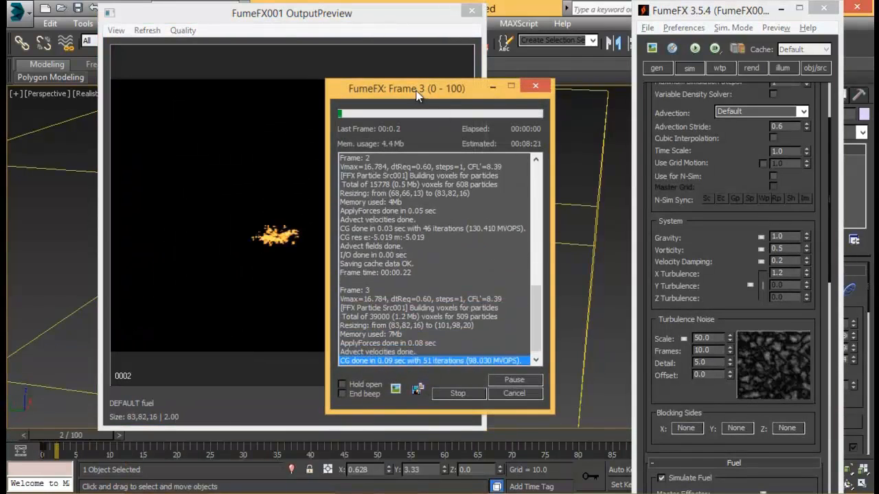
drag(416, 91, 626, 80)
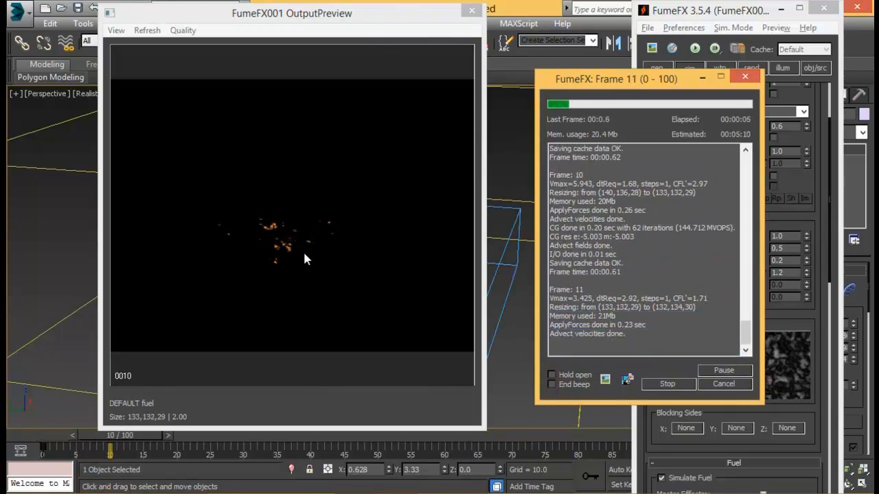
Stop the running simulation, bring up the particle source's radius parameters and close the output preview
click(667, 383)
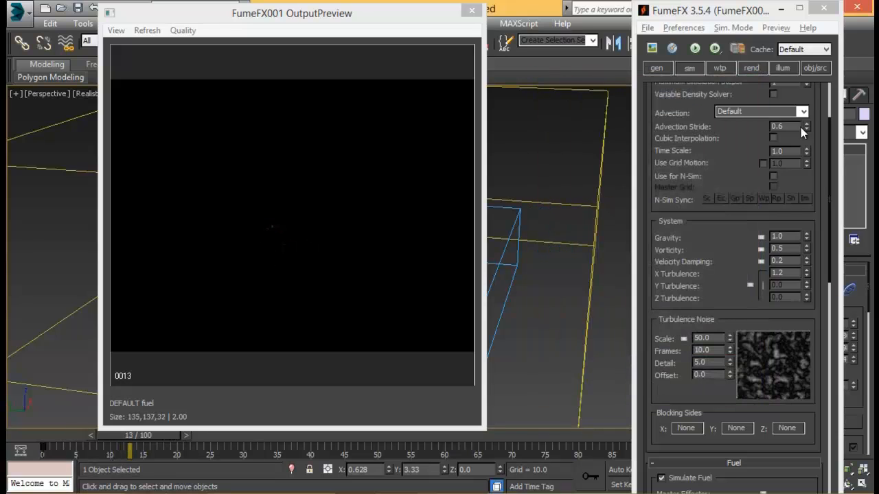
click(815, 68)
scroll(742, 284, down, 5)
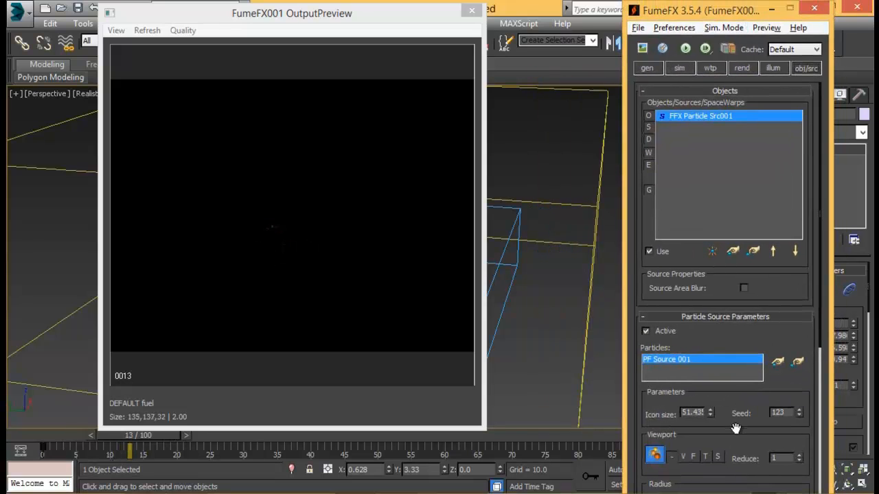
scroll(742, 285, down, 1)
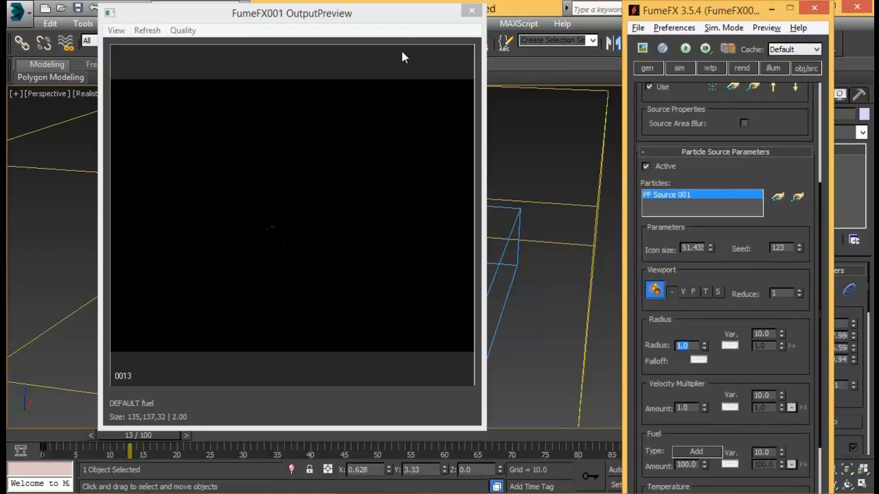
drag(402, 57, 203, 327)
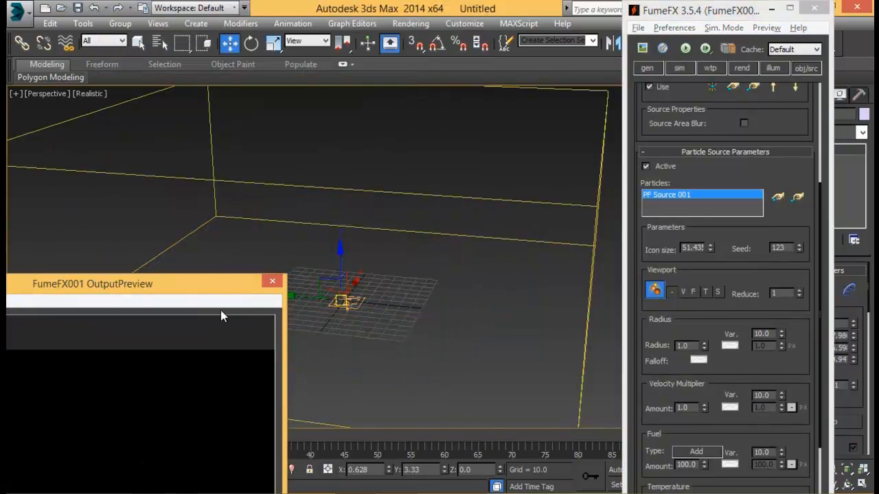
click(273, 281)
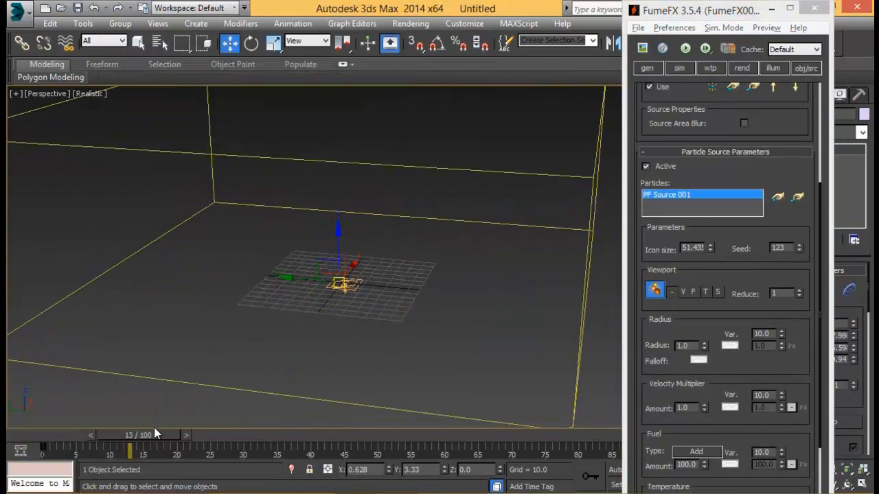
Go to frame 5 and set the FumeFX particle source's radius to 5, checking the coverage around the particles
drag(153, 433, 108, 432)
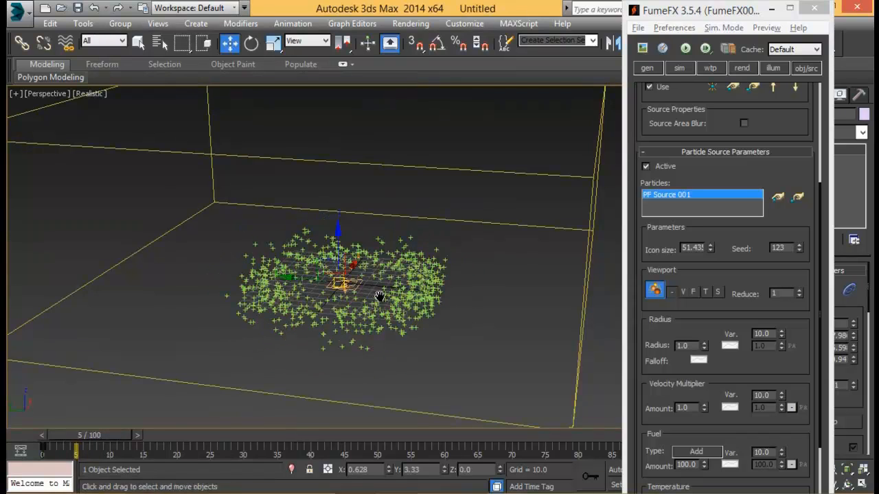
scroll(380, 296, up, 8)
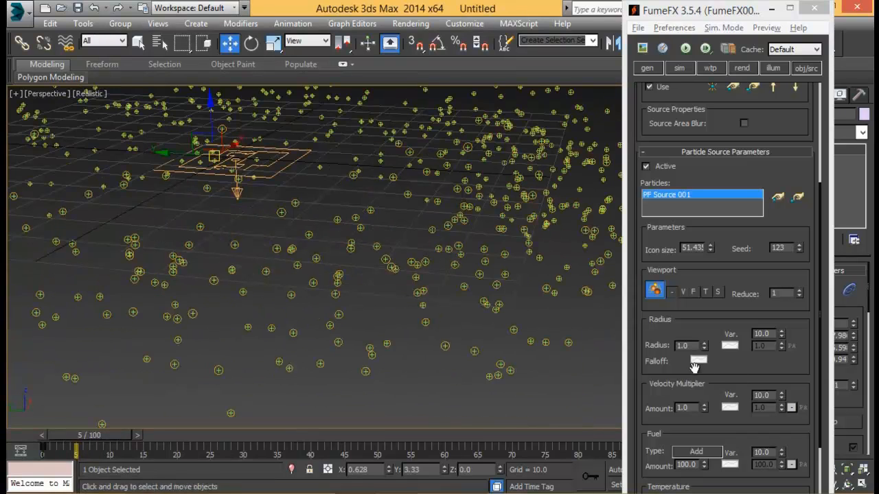
drag(692, 346, 624, 338)
text(5)
key(Return)
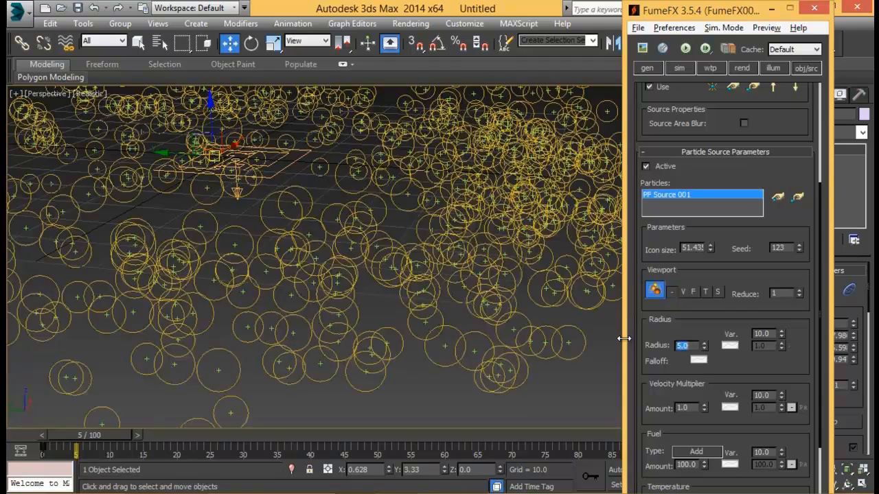
scroll(340, 267, down, 8)
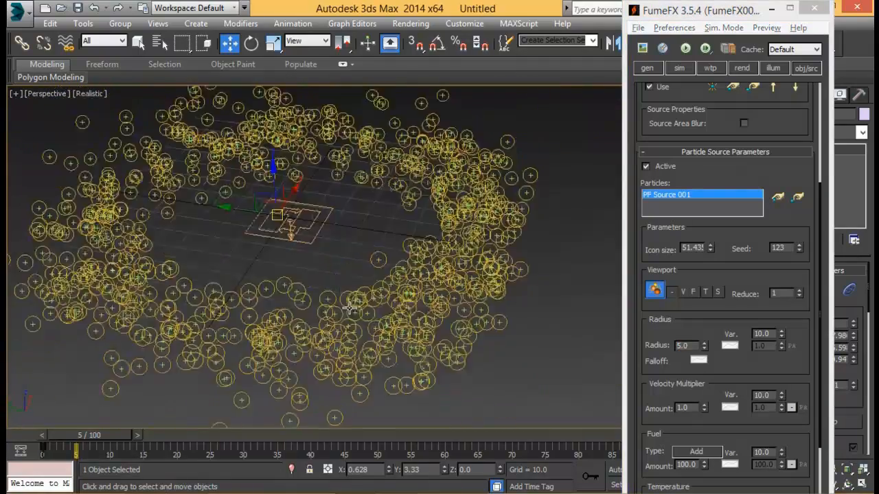
alt+middle_drag(356, 298, 547, 309)
Rerun the default simulation with the output preview placed beside the progress window, and stop it at about frame 17
drag(710, 380, 713, 266)
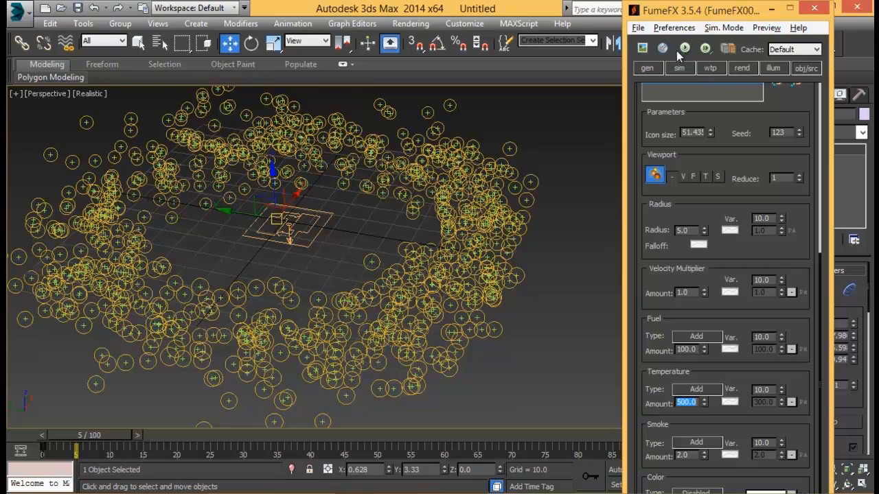
click(649, 49)
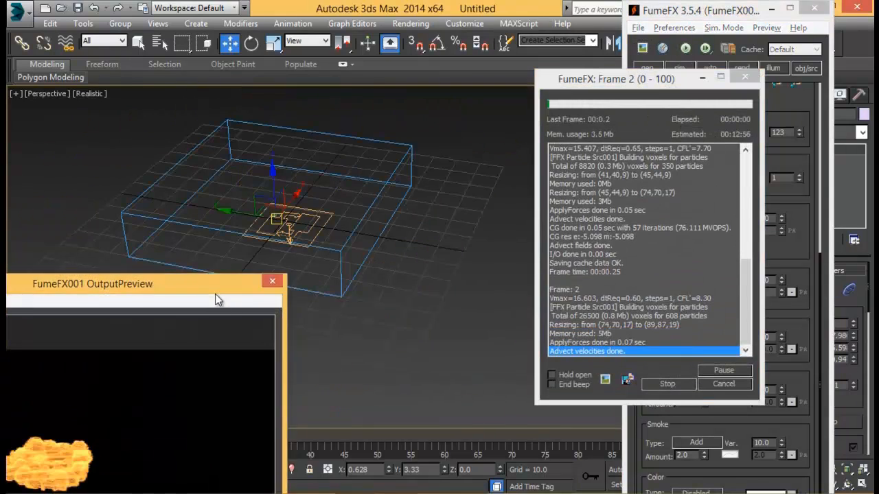
drag(215, 294, 386, 74)
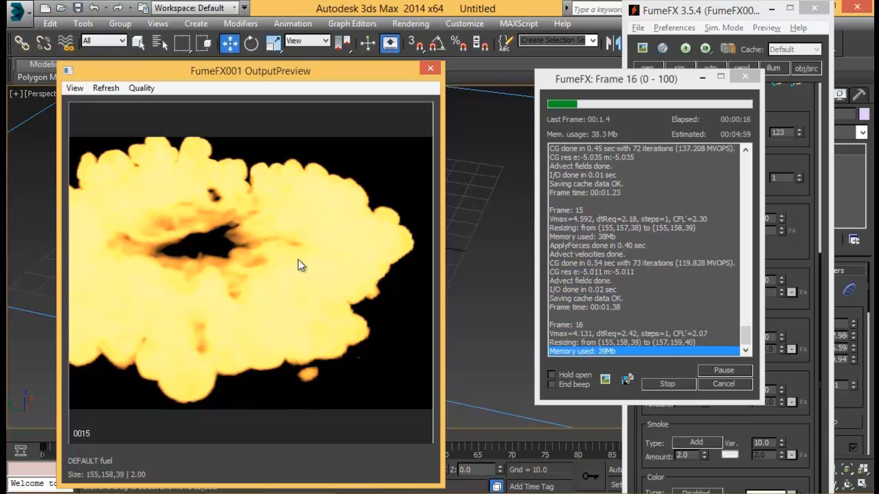
click(654, 384)
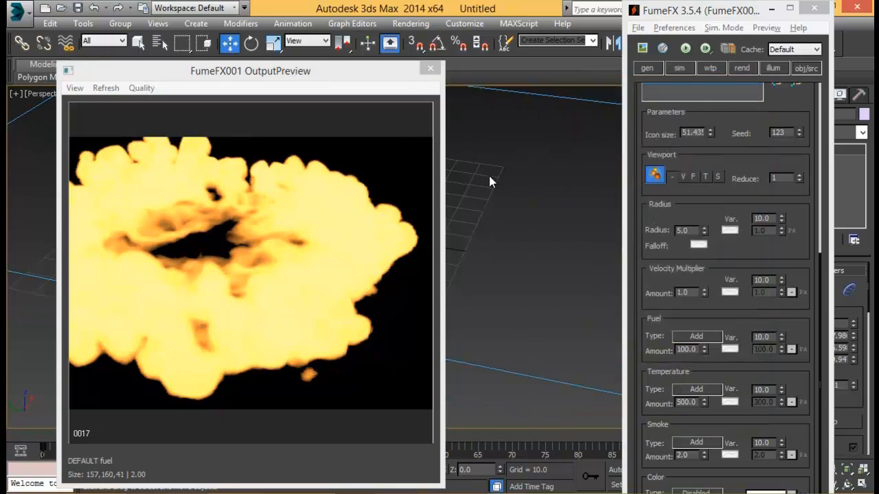
Examine the simulated fire from above in the output preview, scrubbing back from frame 17 to around frame 7
middle_drag(491, 197, 516, 245)
scroll(494, 197, down, 3)
alt+middle_drag(507, 171, 506, 234)
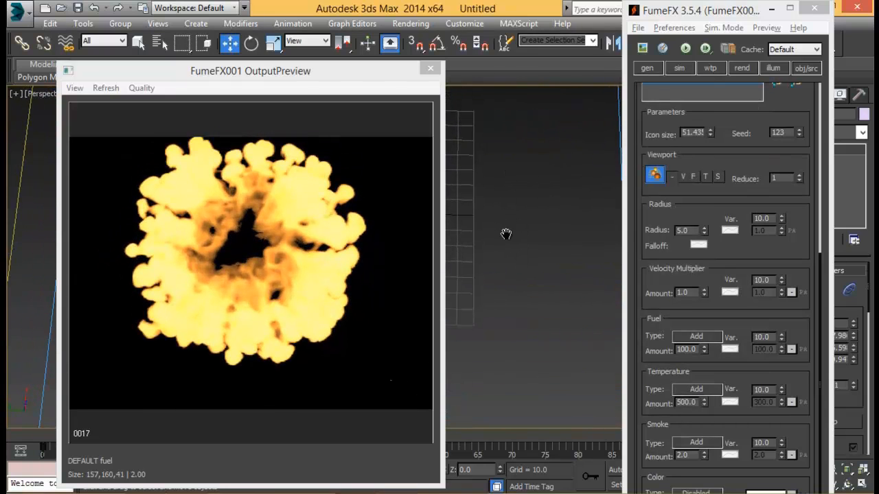
drag(296, 75, 310, 19)
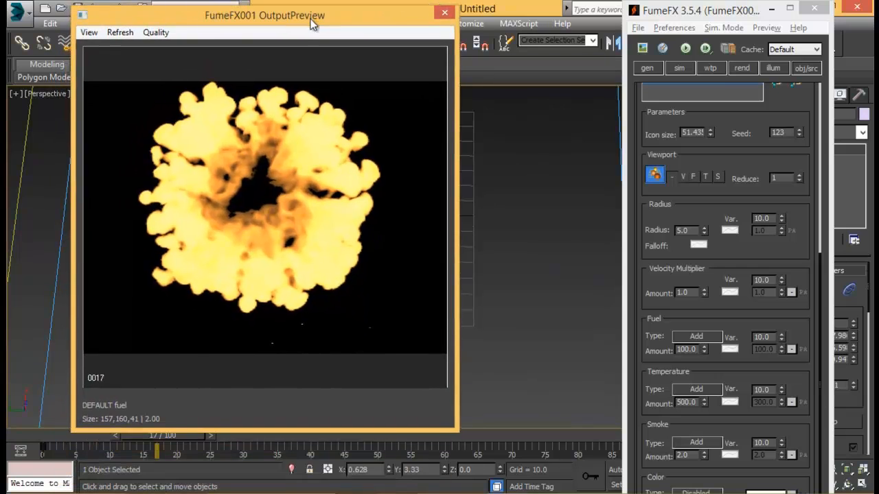
drag(189, 436, 106, 420)
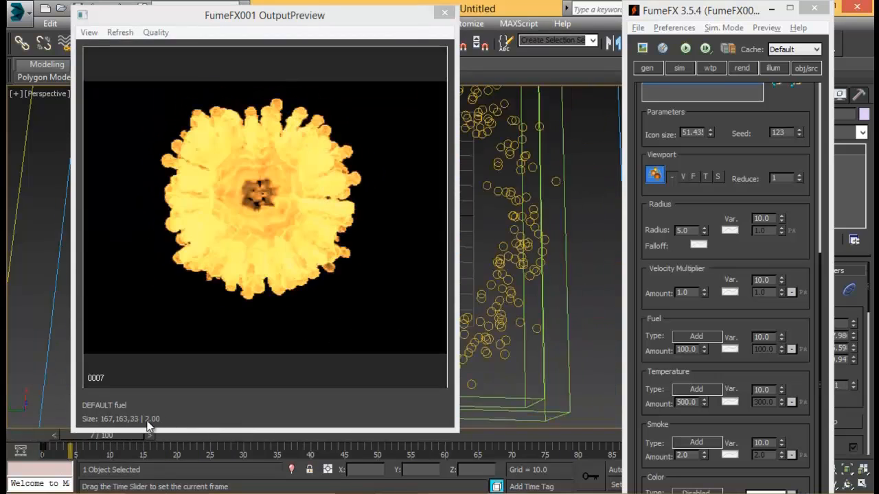
Set the turbulence noise scale to 40 in the simulation settings
click(679, 68)
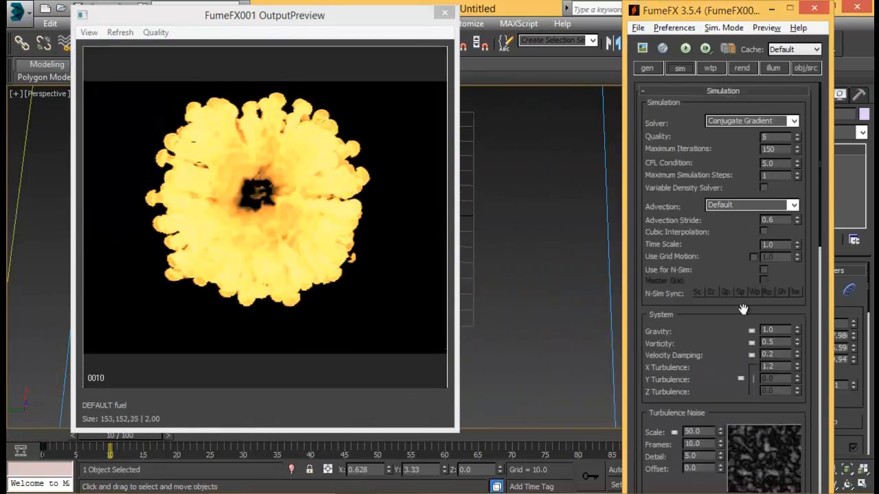
scroll(723, 249, down, 3)
drag(724, 248, 722, 184)
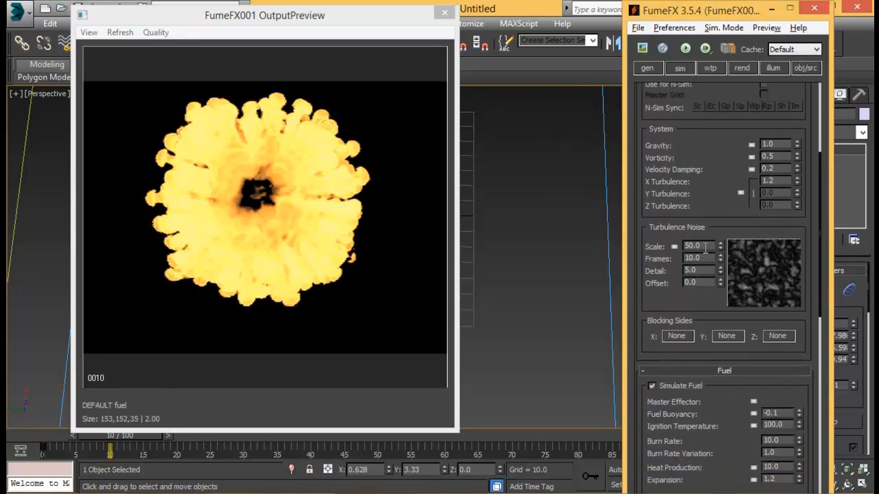
double_click(700, 246)
key(Return)
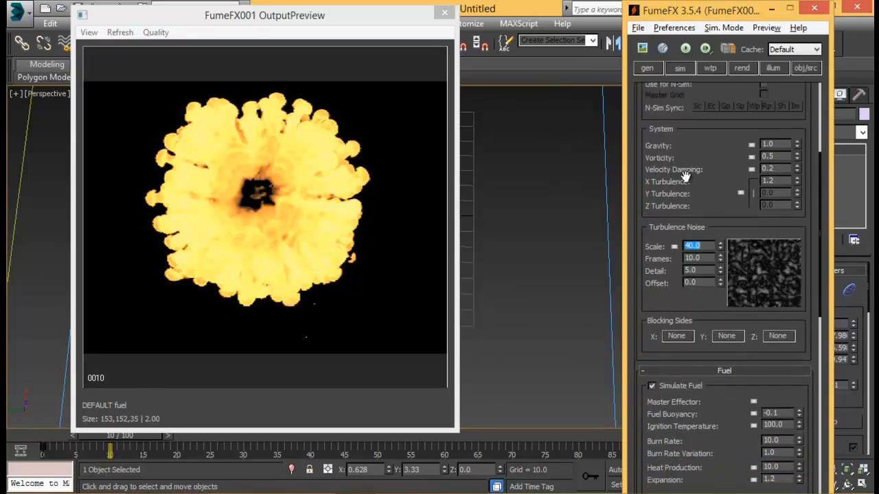
drag(709, 302, 708, 273)
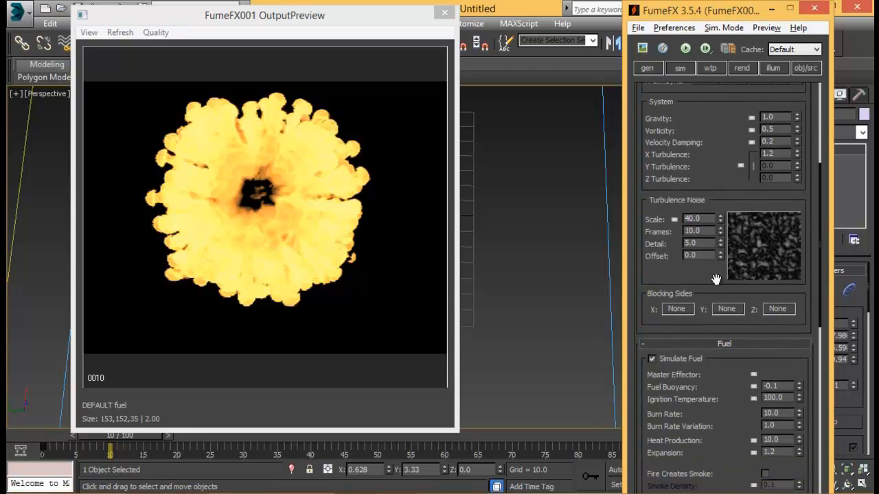
mouse_move(719, 121)
mouse_down()
mouse_move(717, 299)
mouse_move(719, 127)
mouse_up()
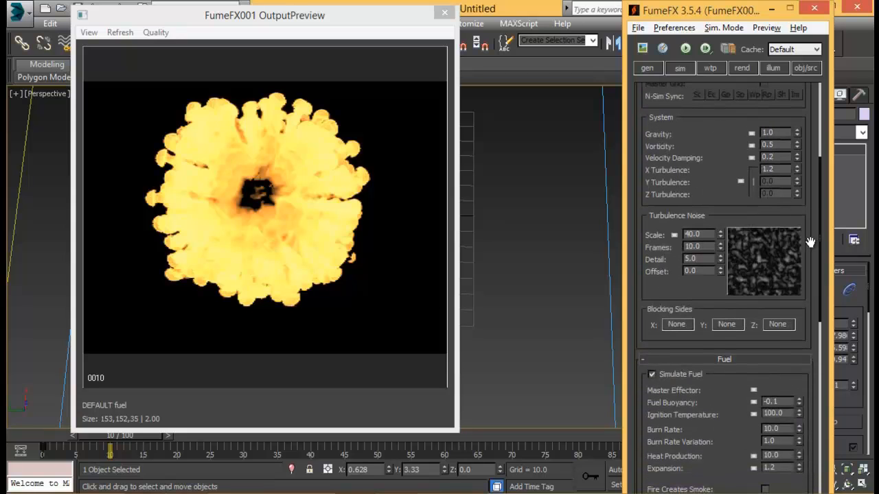
Review the fuel, smoke and temperature settings, and set the fuel's burn rate to 8
drag(727, 405, 718, 298)
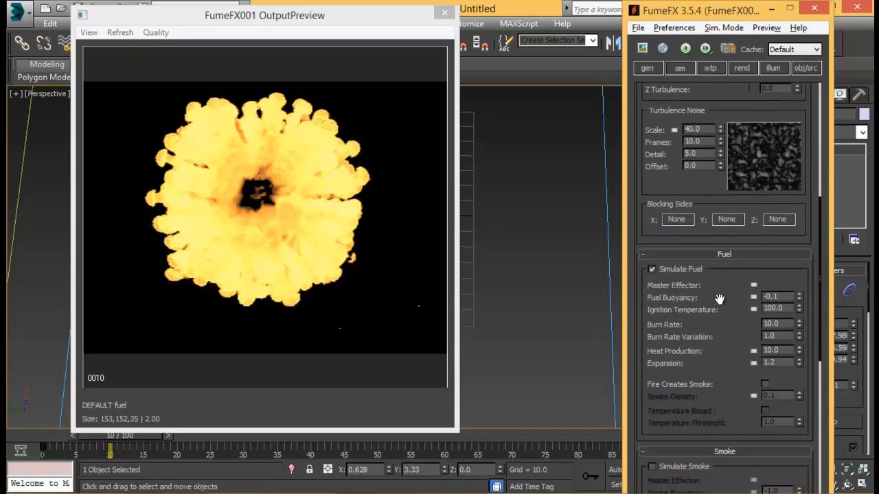
drag(726, 337, 725, 273)
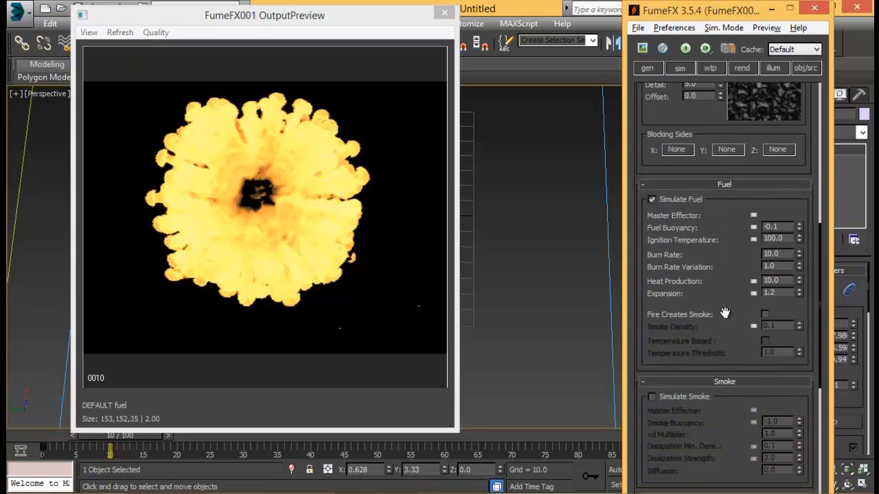
drag(725, 314, 720, 178)
drag(731, 377, 737, 285)
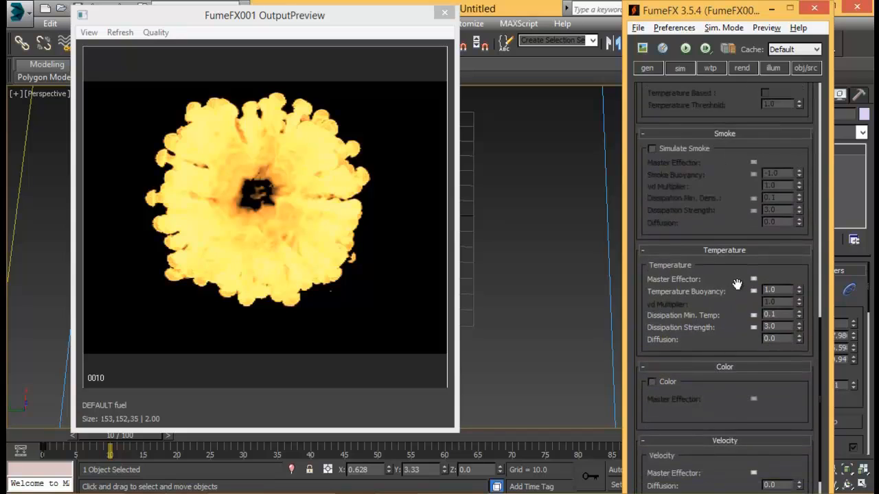
drag(732, 404, 731, 457)
drag(740, 277, 742, 380)
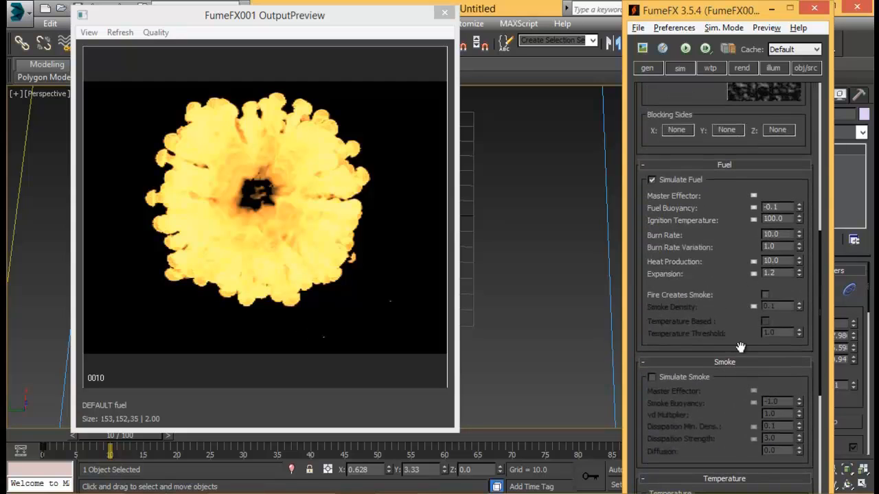
drag(731, 259, 730, 275)
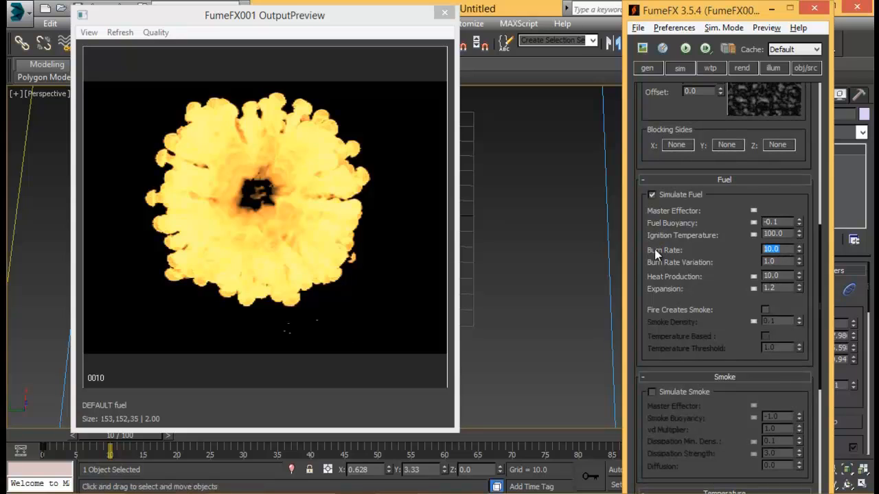
text(8)
key(Return)
drag(735, 257, 737, 264)
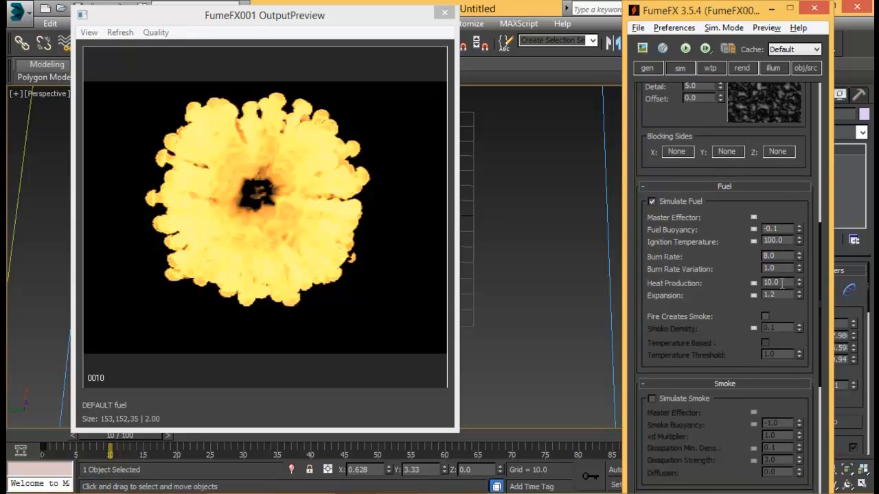
double_click(783, 284)
drag(725, 258, 713, 487)
drag(705, 207, 709, 252)
Open the default simulation's output path setting and browse to Main drive (E:)
click(651, 73)
drag(721, 174, 719, 159)
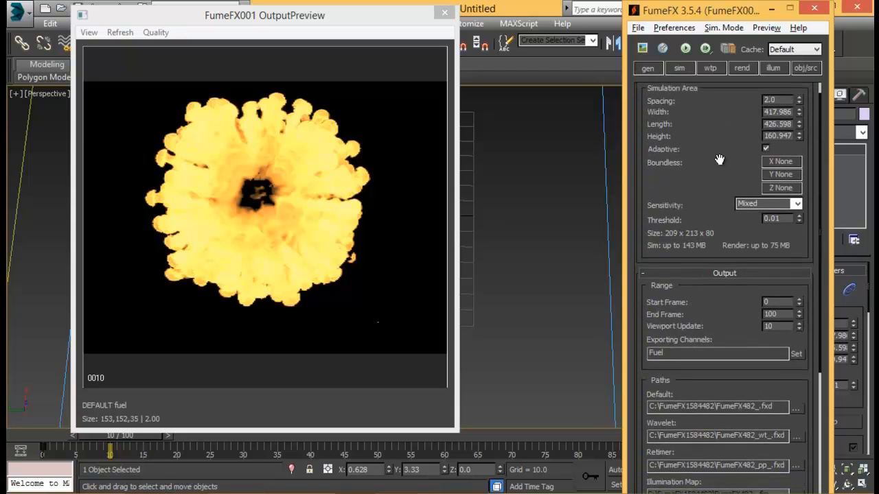
click(795, 409)
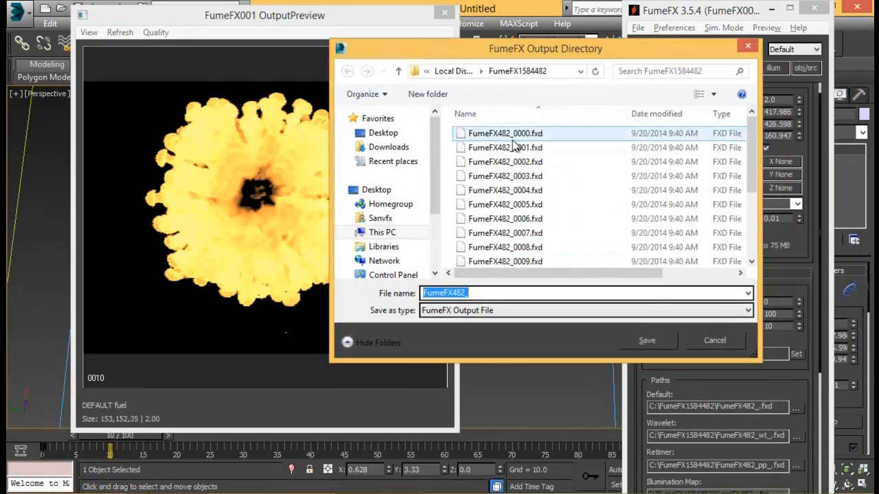
scroll(433, 206, down, 1)
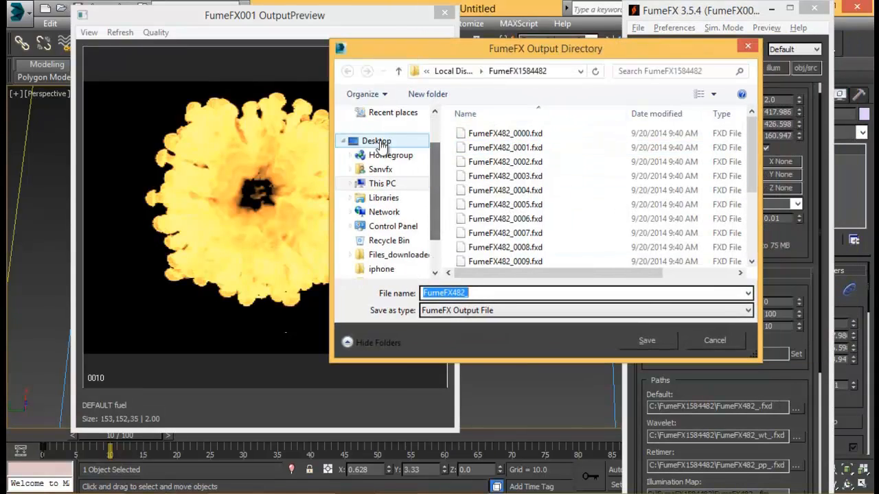
click(388, 183)
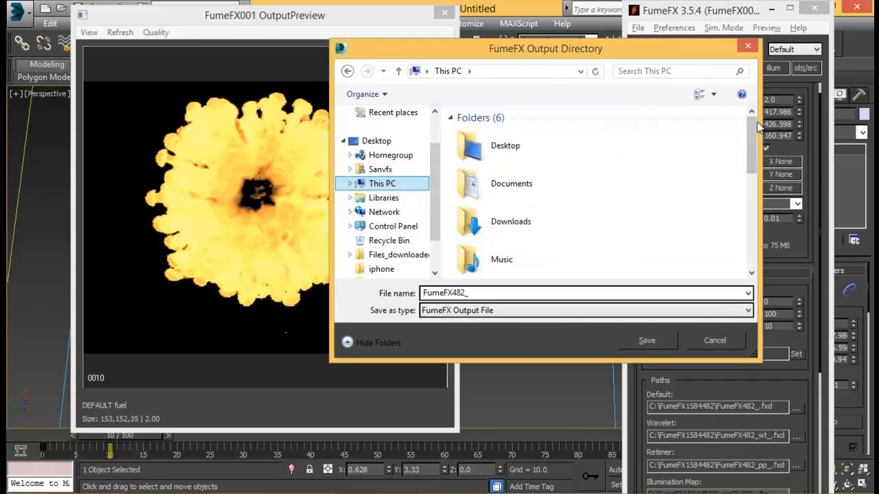
drag(759, 126, 755, 198)
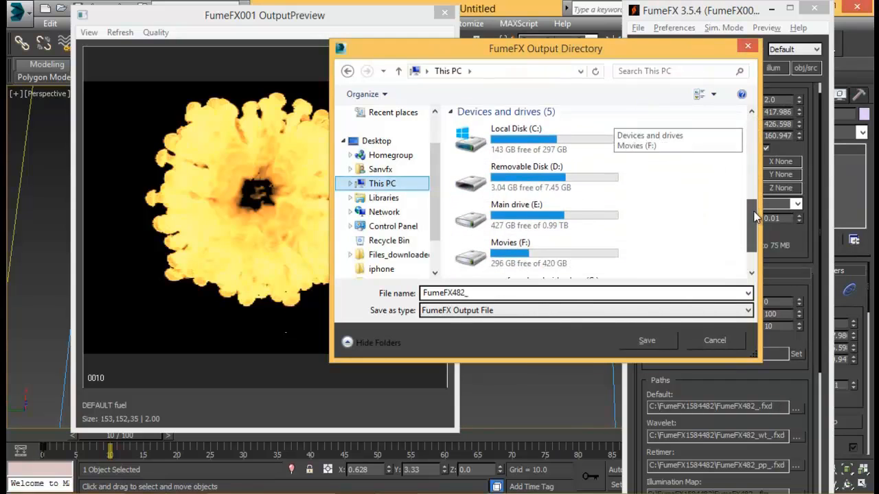
double_click(554, 215)
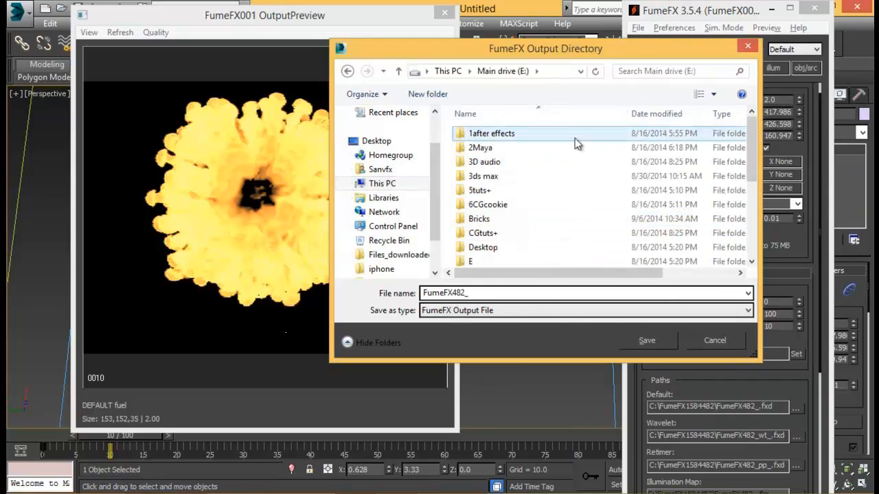
Create a folder named "Shockwave cache" and save the default cache path inside it as FumeFX482_
key(ctrl+shift+n)
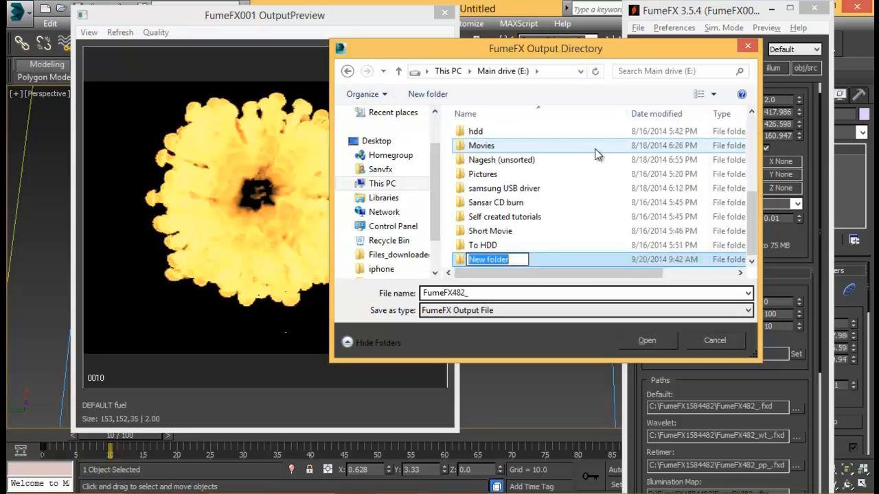
text(Shockwave)
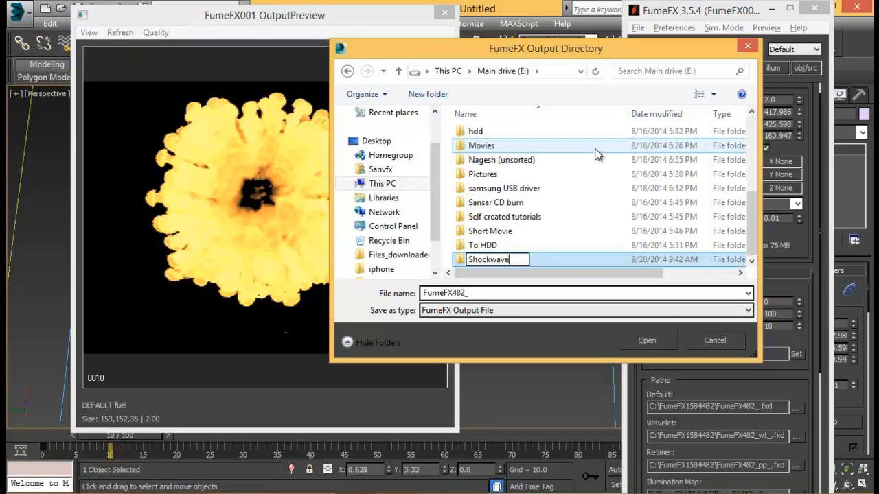
text( cache)
key(Return)
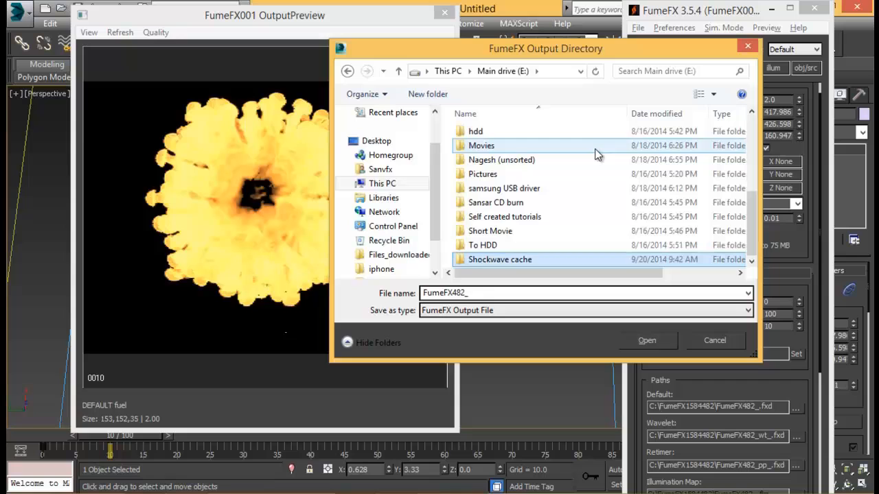
click(633, 341)
click(633, 341)
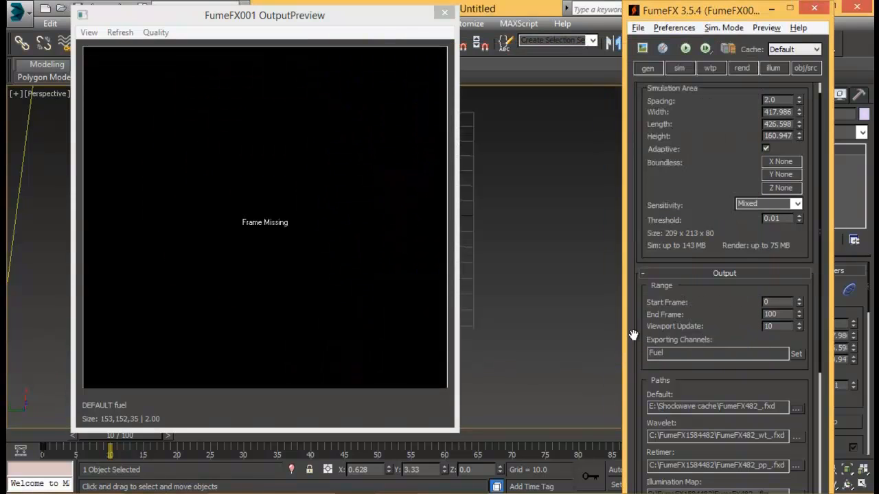
Set the simulation's velocity damping to 0.3 and vorticity to 0.6
scroll(720, 336, up, 1)
drag(718, 348, 717, 415)
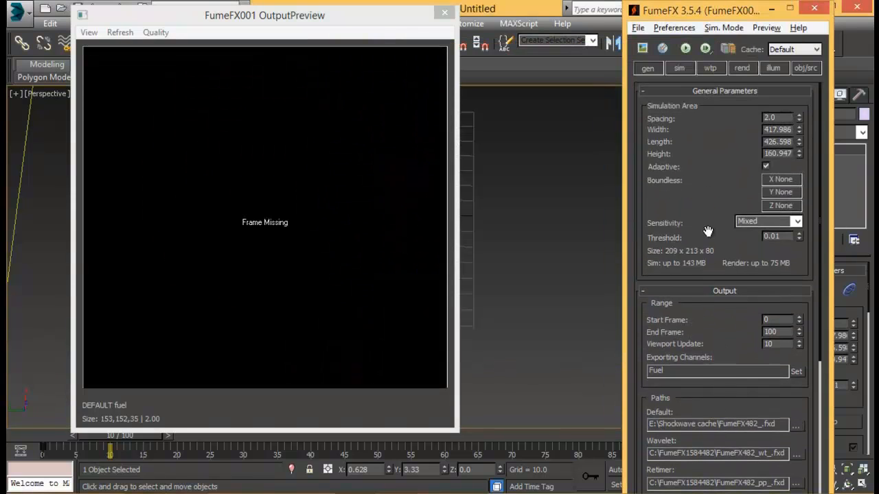
click(678, 69)
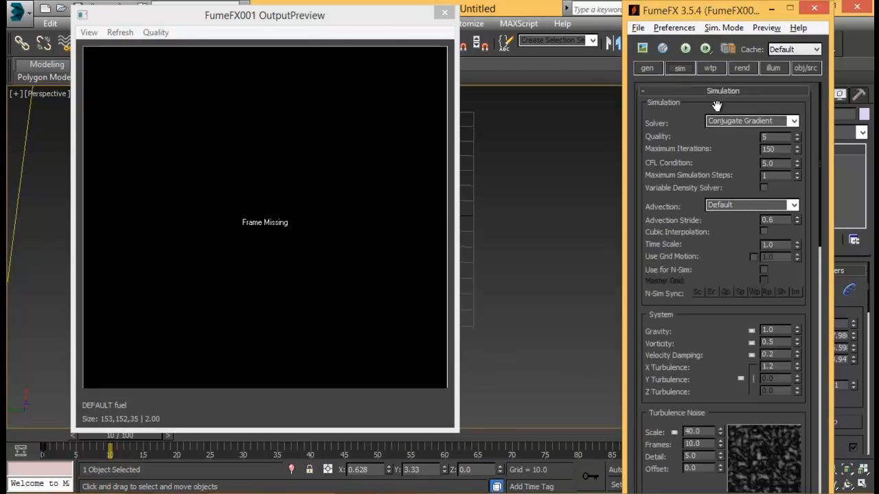
drag(731, 162, 727, 119)
scroll(738, 177, down, 2)
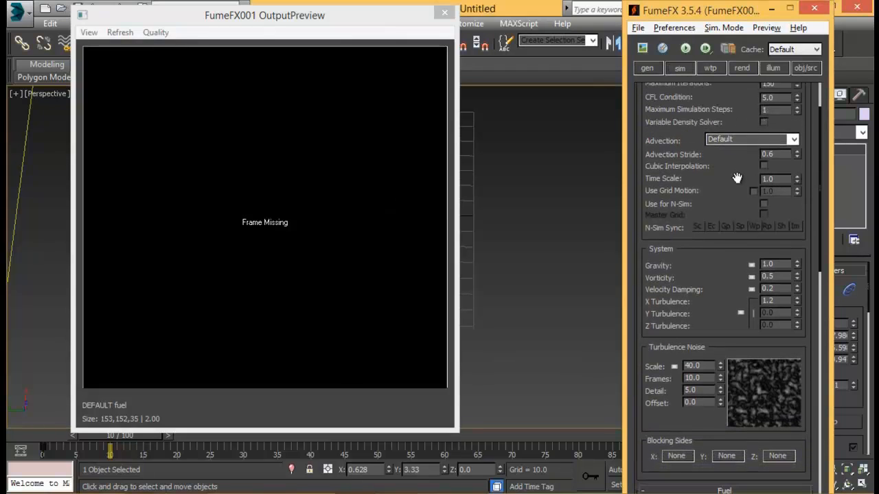
double_click(776, 284)
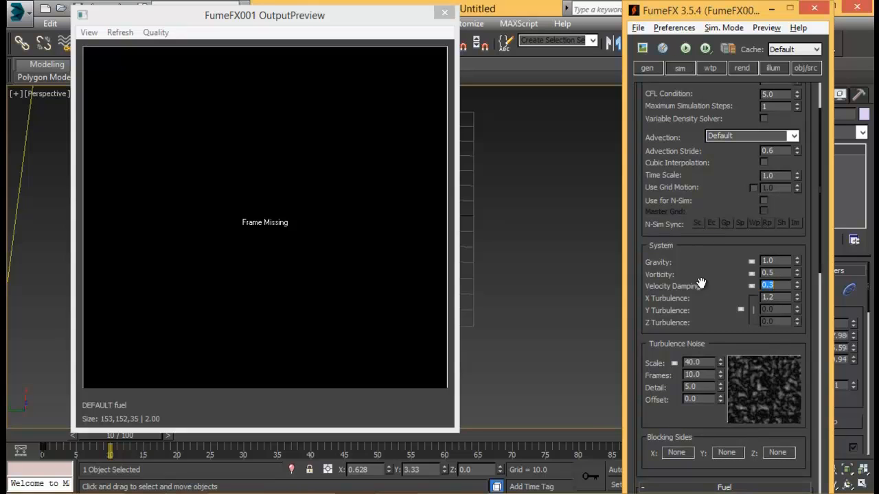
double_click(774, 273)
Set the fire opacity to 0.7 in the rendering settings and run the default simulation, stopping it at about frame 17
drag(302, 16, 285, 11)
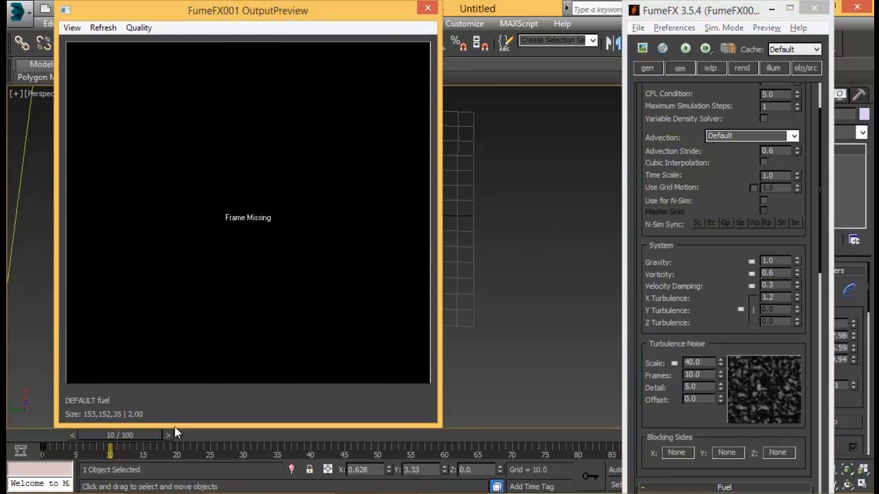
drag(146, 434, 187, 435)
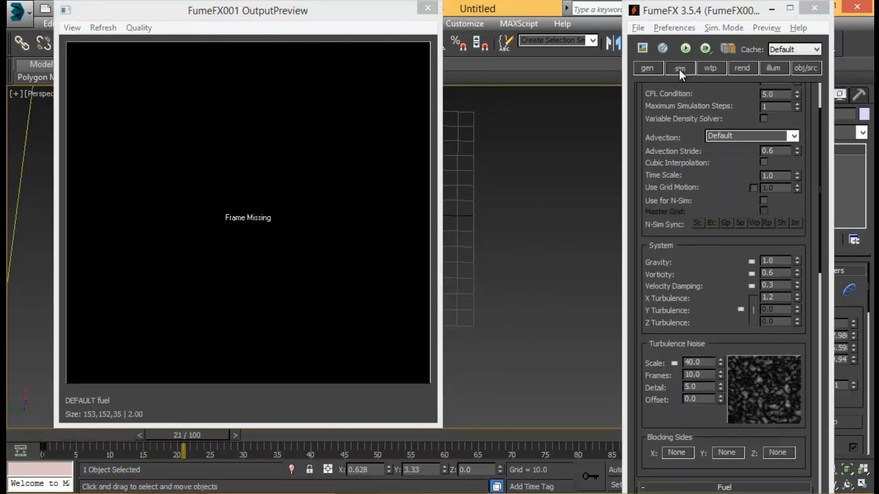
click(749, 70)
scroll(762, 220, down, 2)
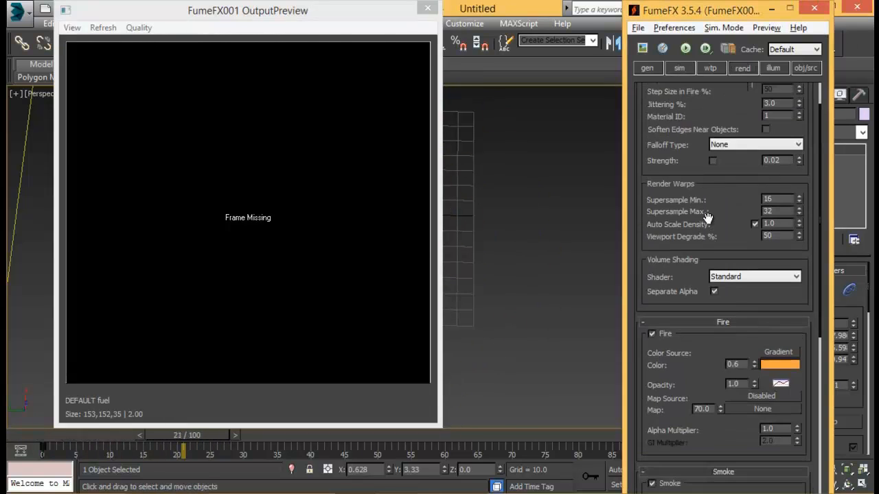
drag(754, 349, 756, 367)
click(683, 50)
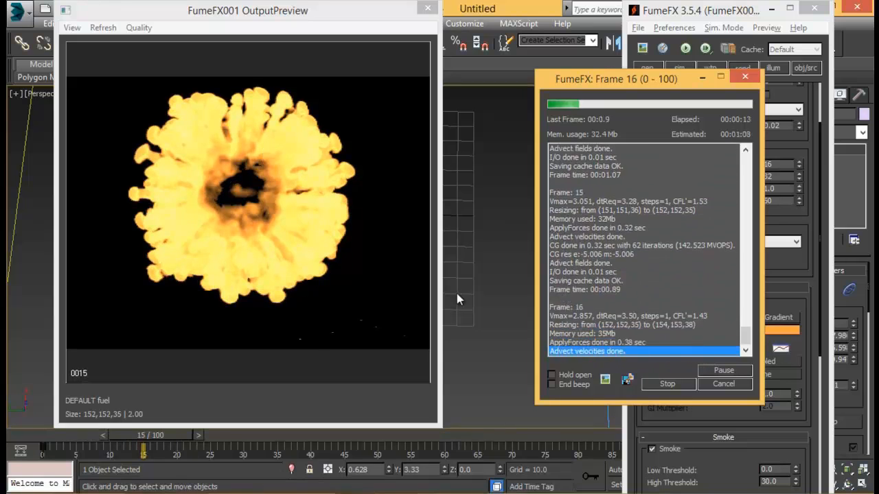
click(660, 386)
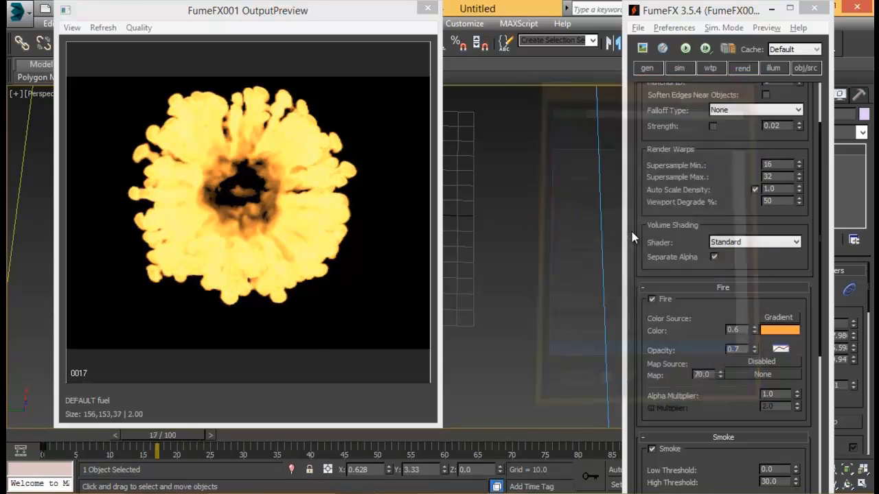
Set the amount of the Particle Flow source's Birth operator to 1000 in Particle View, and close it
key(6)
drag(342, 84, 487, 64)
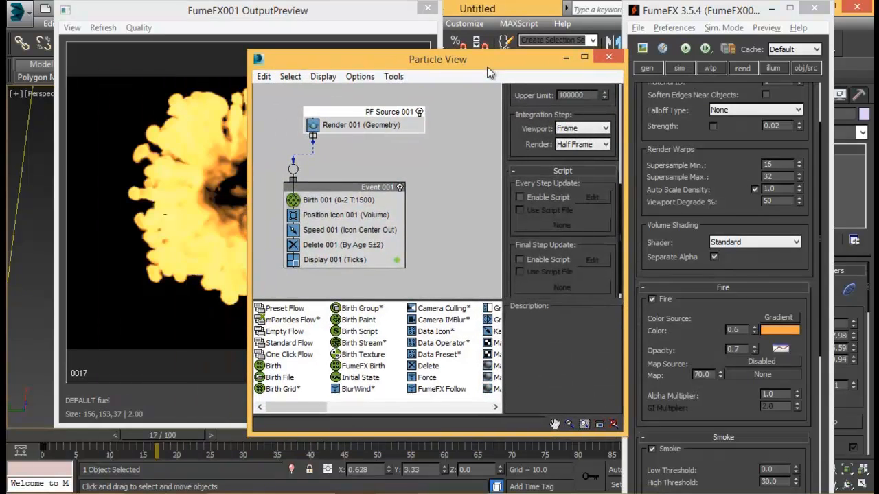
click(337, 199)
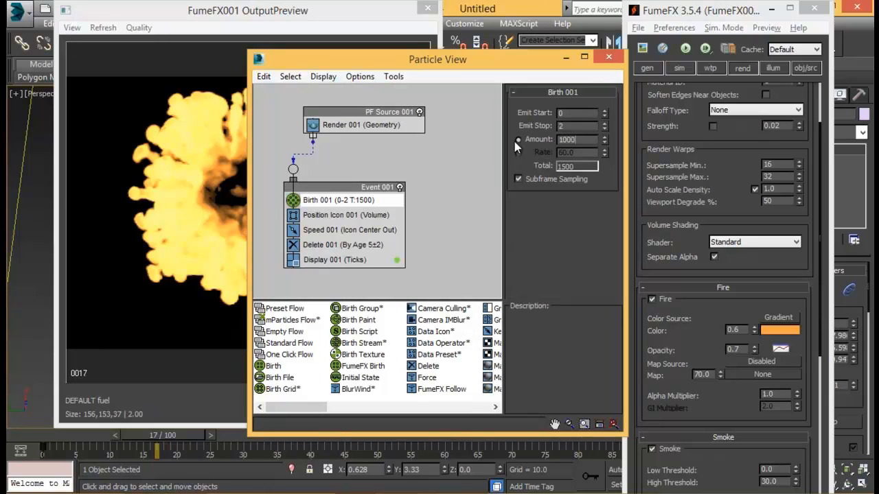
key(Return)
click(608, 57)
Rerun the default simulation with the reduced particle amount and stop it at about frame 25
click(684, 49)
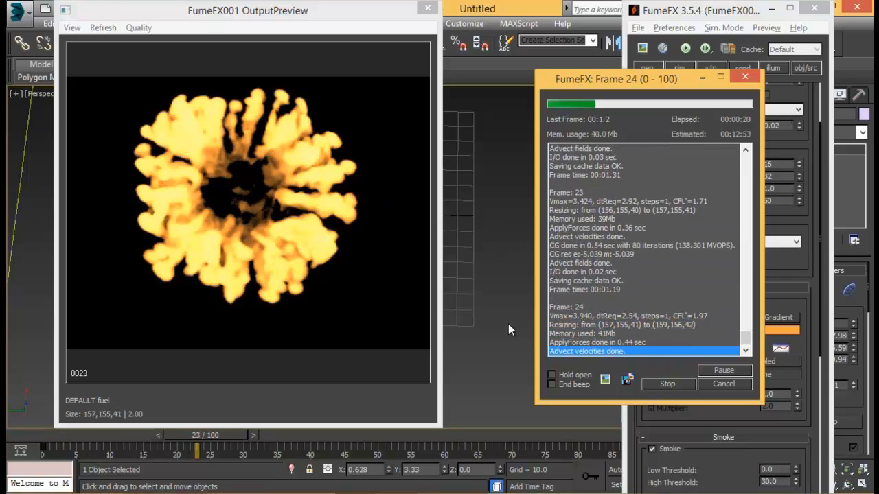
click(646, 384)
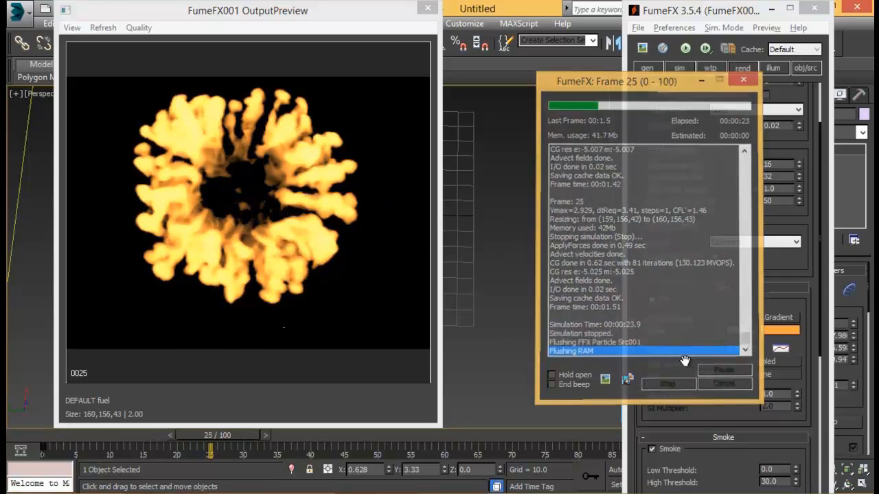
mouse_move(699, 354)
mouse_down()
mouse_move(696, 310)
mouse_move(695, 340)
mouse_up()
Set the X turbulence to 0.8 and the turbulence noise to scale 35 and frames 20
click(685, 74)
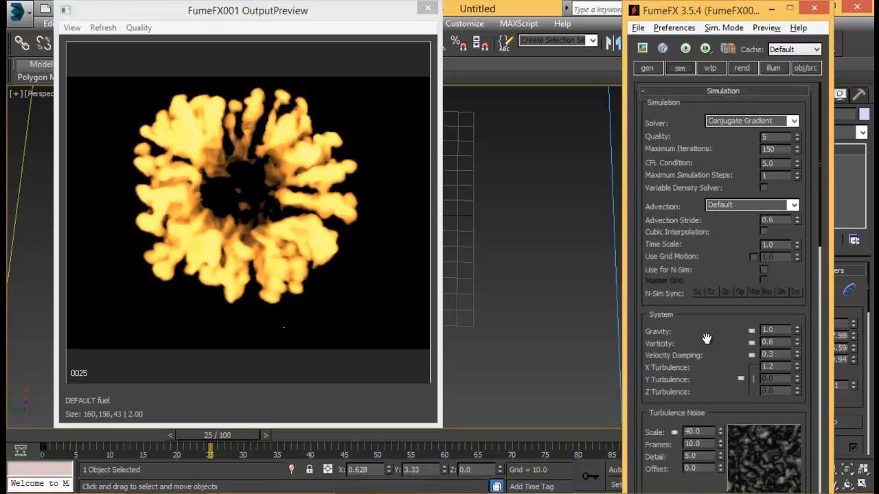
scroll(707, 302, down, 3)
double_click(701, 286)
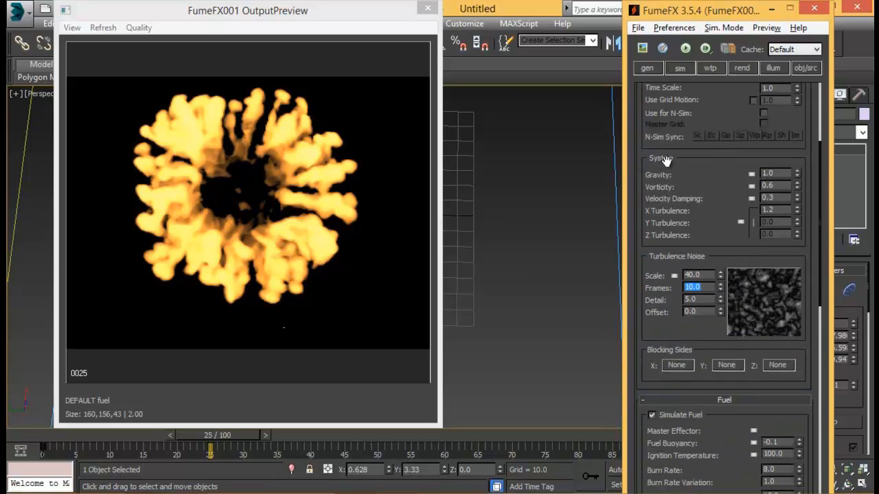
text(20)
key(Return)
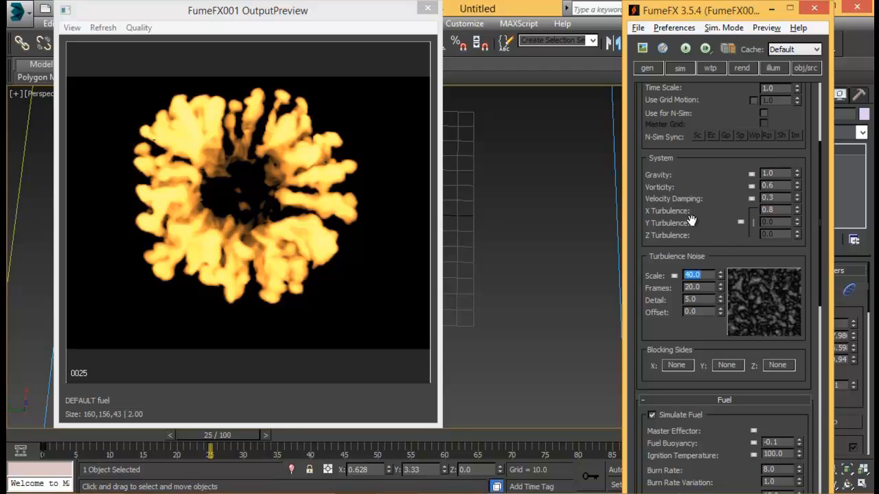
text(35)
key(Return)
drag(673, 315, 665, 285)
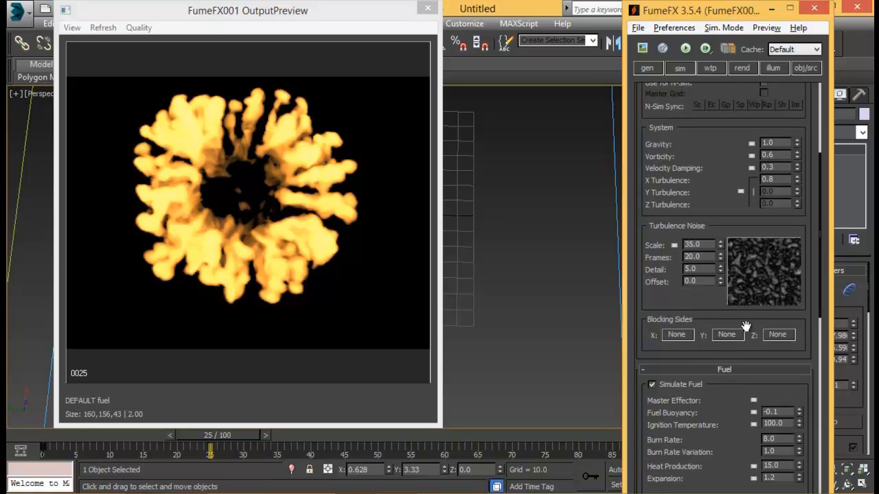
Examine the frame 25 fire from the side and from above, with the output preview placed beside the viewport
drag(370, 12, 832, 63)
middle_click(329, 160)
scroll(323, 165, down, 5)
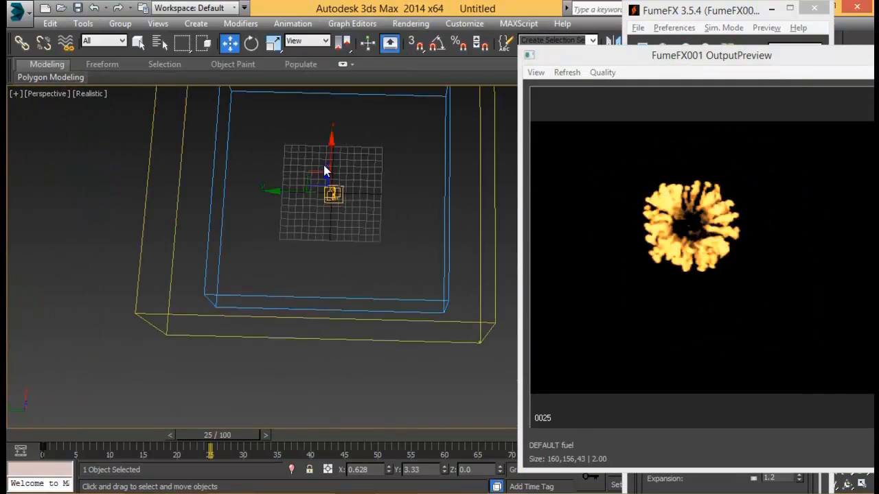
mouse_move(323, 165)
alt+middle_down()
mouse_move(347, 186)
mouse_move(343, 99)
mouse_move(343, 137)
mouse_move(341, 121)
alt+middle_up()
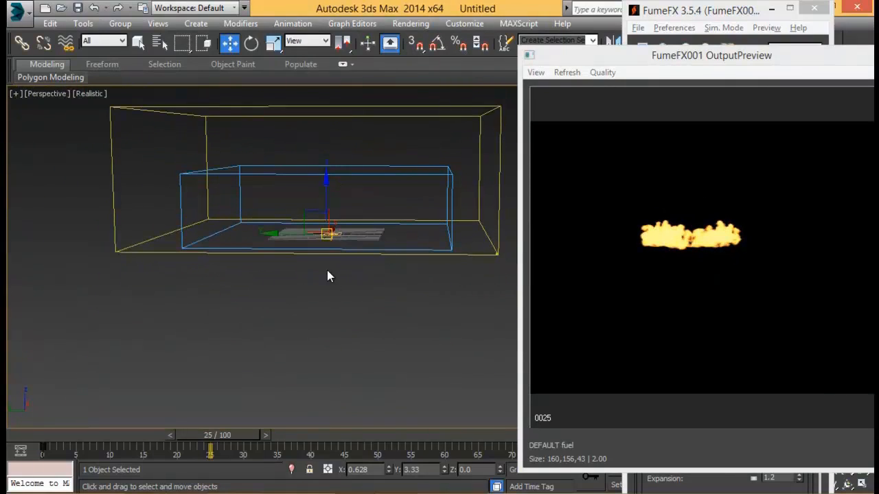
alt+middle_drag(326, 276, 345, 294)
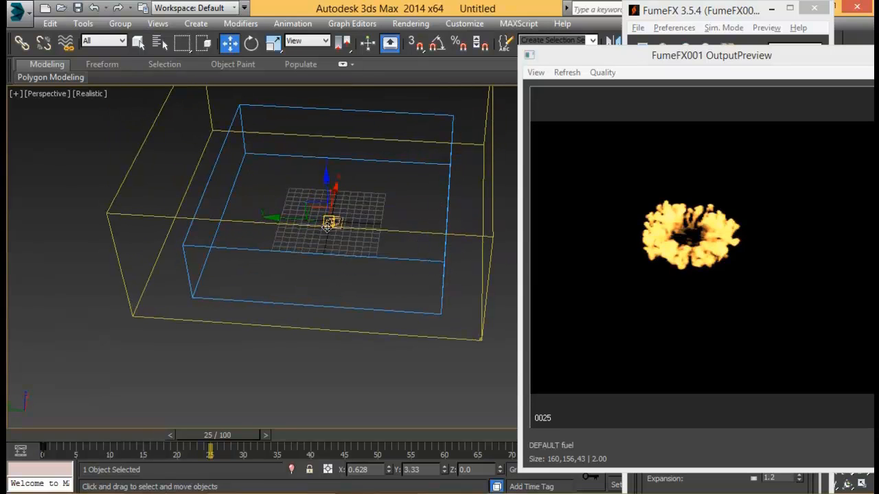
alt+middle_drag(434, 273, 430, 305)
scroll(431, 296, up, 3)
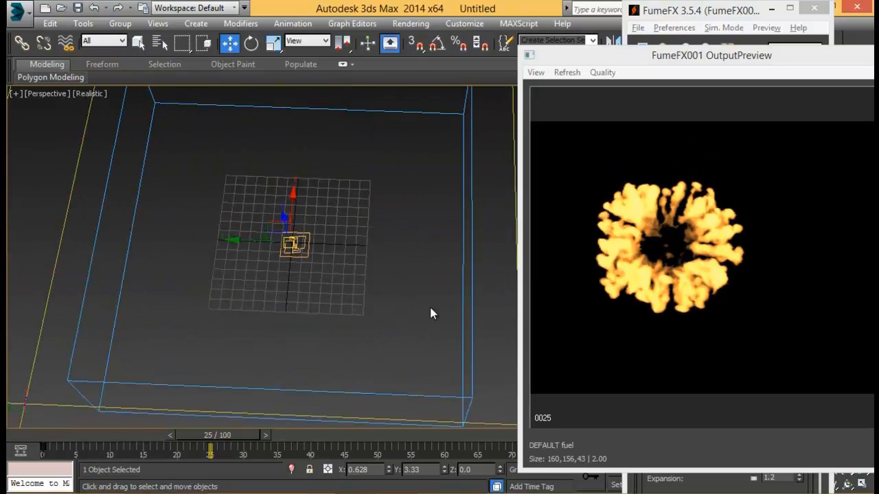
Set the simulation's Z blocking side to -Z
drag(729, 56, 371, 55)
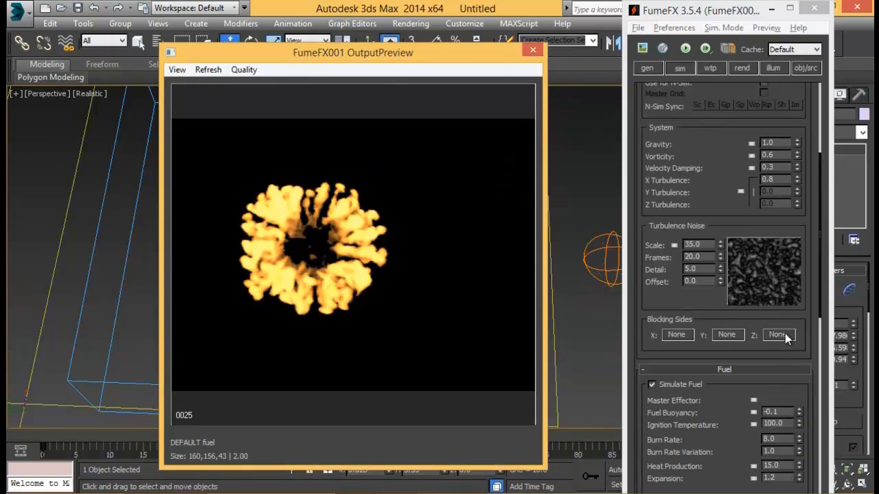
click(778, 334)
click(802, 373)
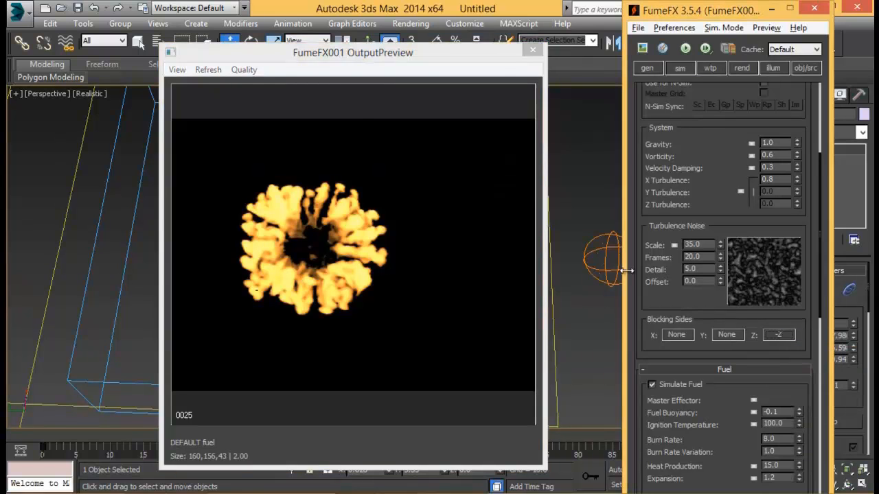
Examine the base of the fire from the side, and its centre close up from above, in the output preview
drag(375, 53, 664, 62)
alt+middle_drag(289, 238, 325, 315)
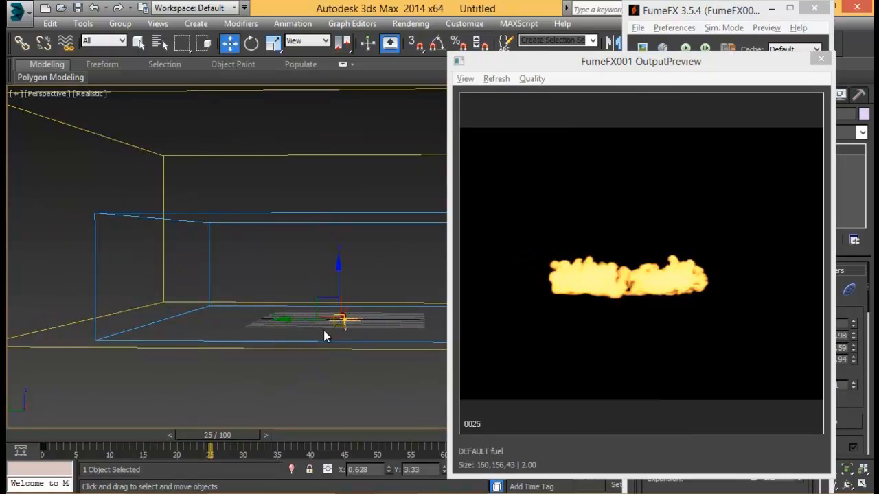
alt+middle_drag(332, 266, 323, 222)
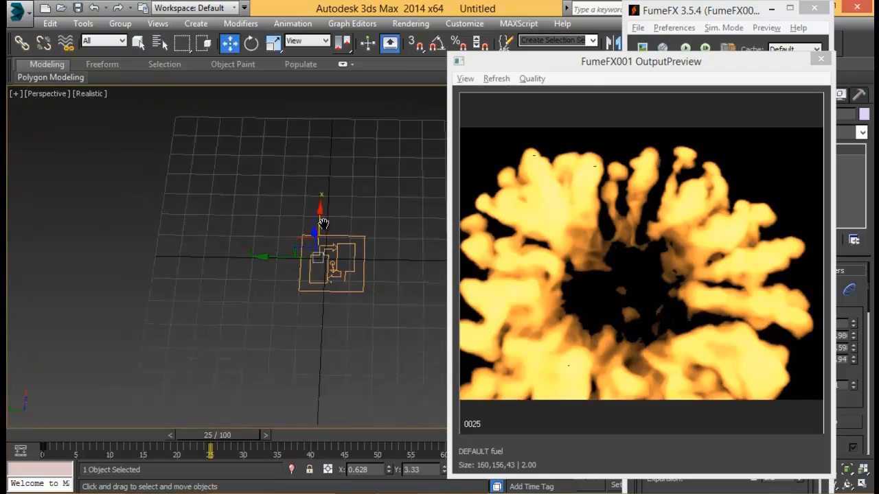
Run the default simulation up to frame 25 and stop it, with the output preview placed beside the fuel settings
scroll(322, 222, down, 3)
drag(689, 72, 267, 57)
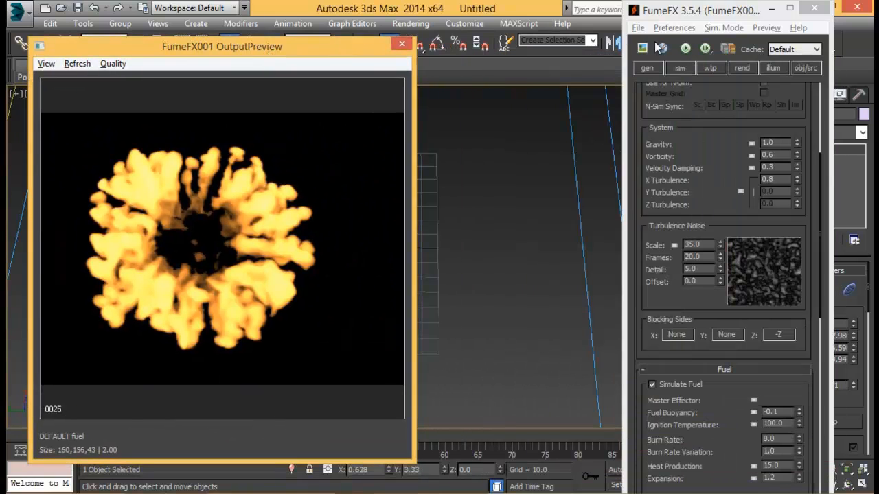
click(686, 48)
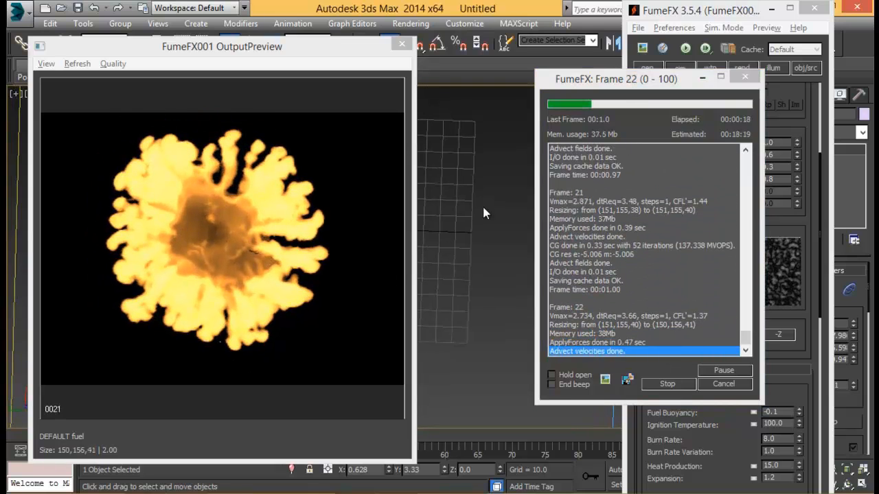
drag(302, 49, 417, 13)
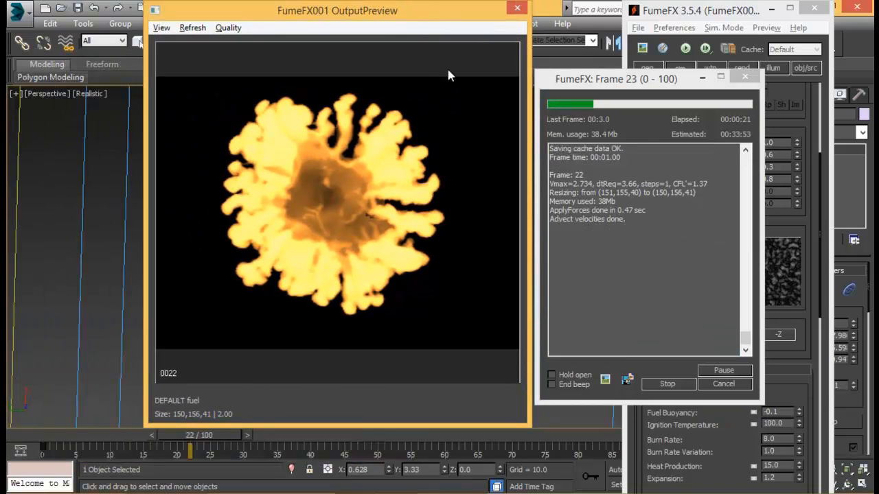
click(667, 384)
drag(715, 312, 707, 140)
drag(433, 22, 441, 22)
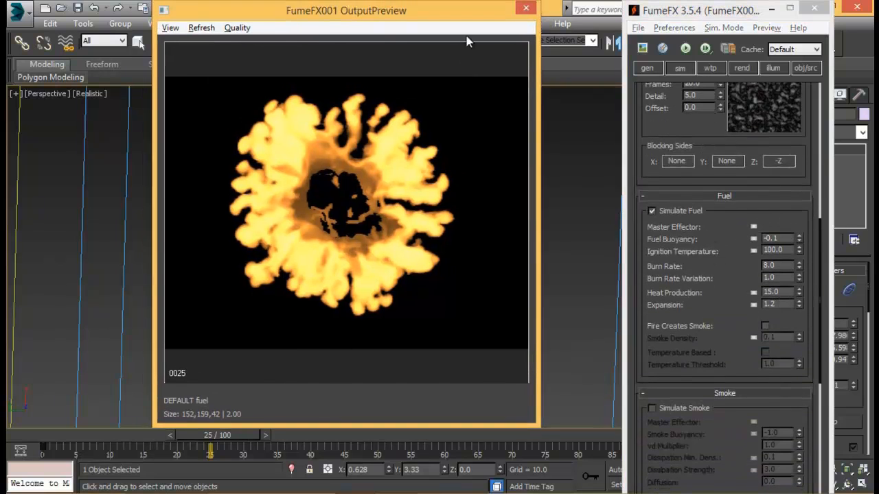
Enable automatic keying from frame 0 and set a key on the FumeFX object at frame 4
drag(217, 435, 89, 437)
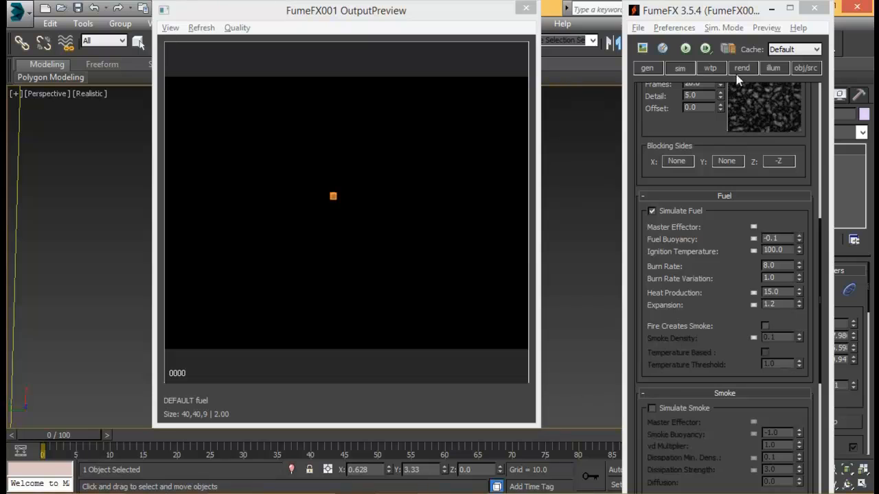
drag(720, 20, 652, 18)
click(623, 470)
drag(93, 437, 115, 434)
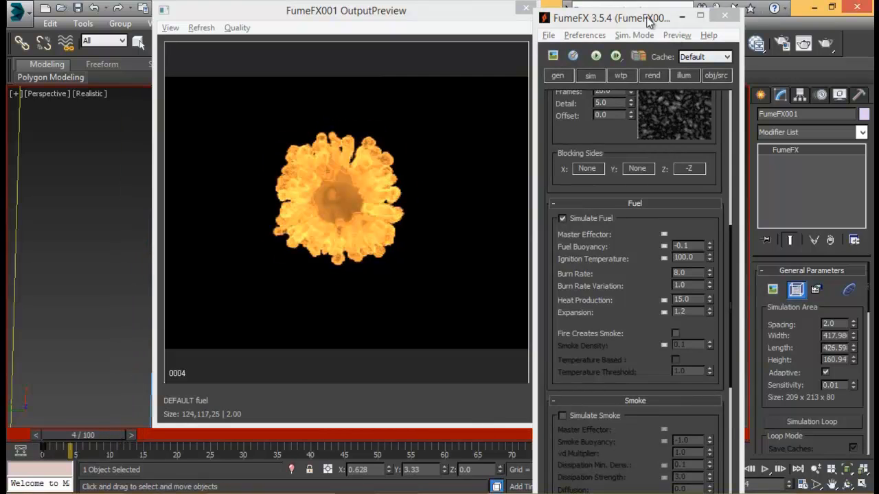
drag(649, 22, 626, 26)
click(589, 477)
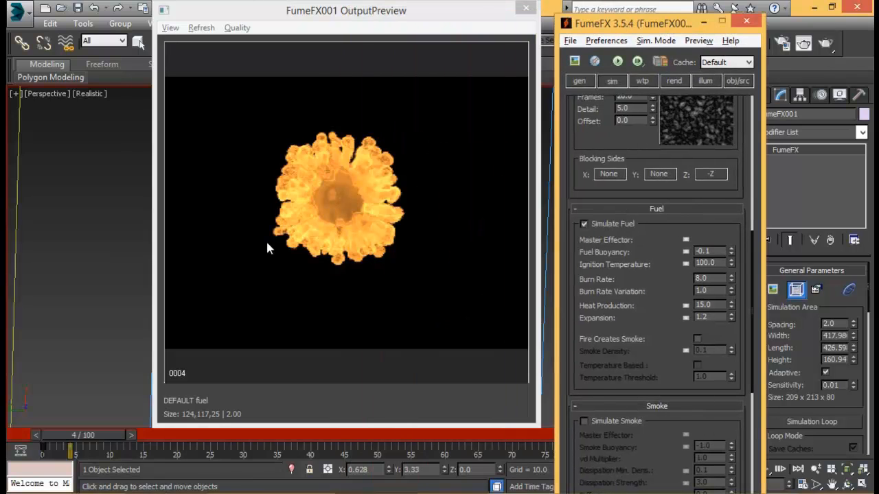
Key the fuel expansion at frame 7, return to frame 0 and switch automatic keying off
drag(74, 447, 109, 442)
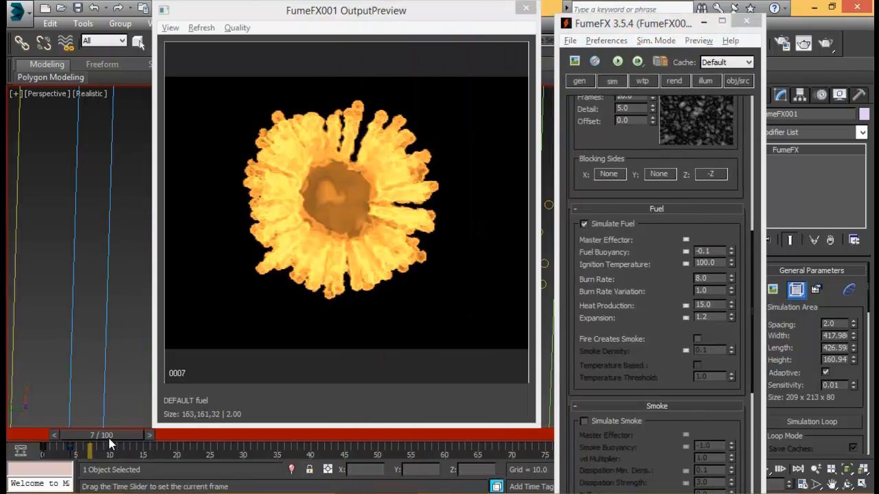
double_click(707, 317)
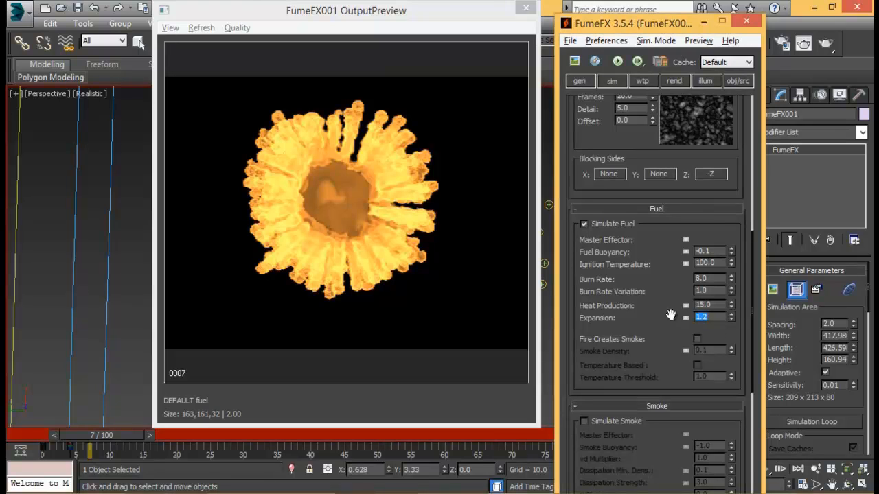
drag(99, 434, 67, 432)
drag(134, 435, 12, 424)
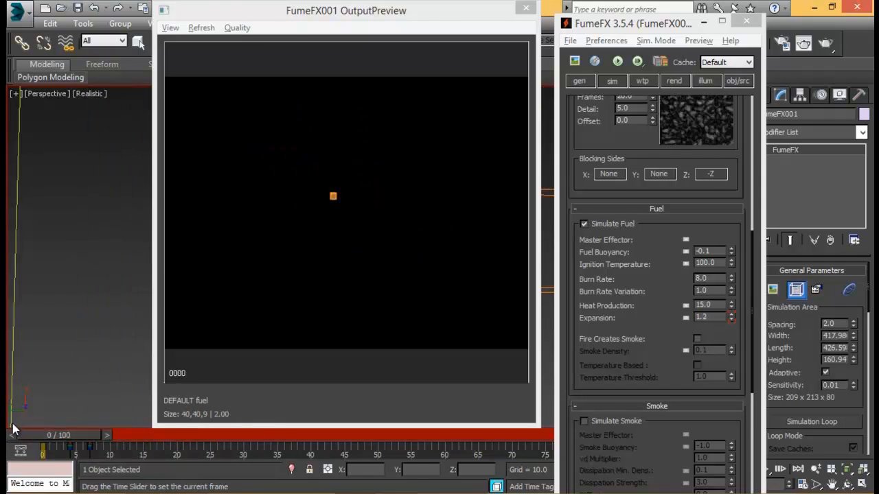
mouse_move(660, 31)
mouse_down()
mouse_move(355, 141)
mouse_move(575, 39)
mouse_move(651, 24)
mouse_up()
click(623, 469)
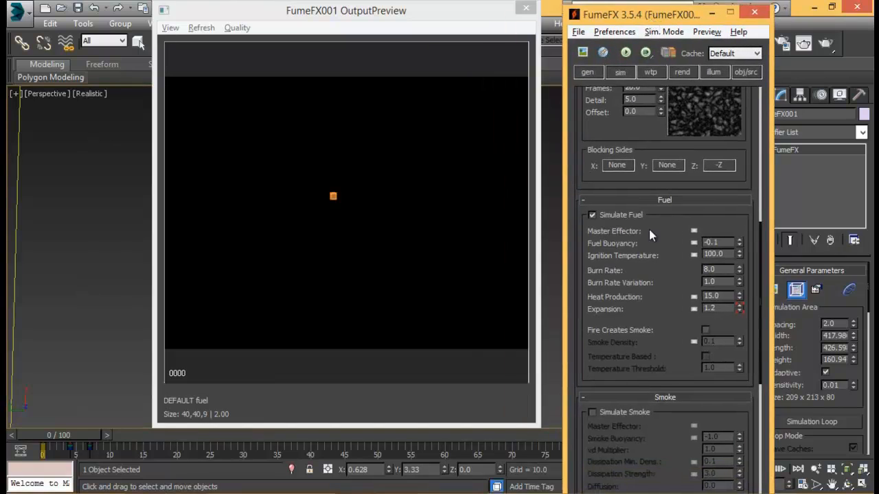
Set the simulation grid spacing to 1.5 and run the default simulation to frame 54
scroll(648, 229, down, 5)
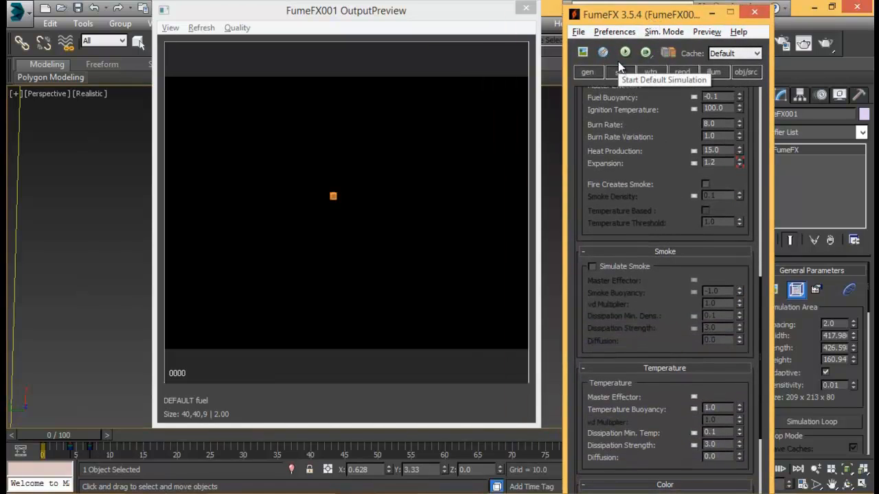
click(587, 72)
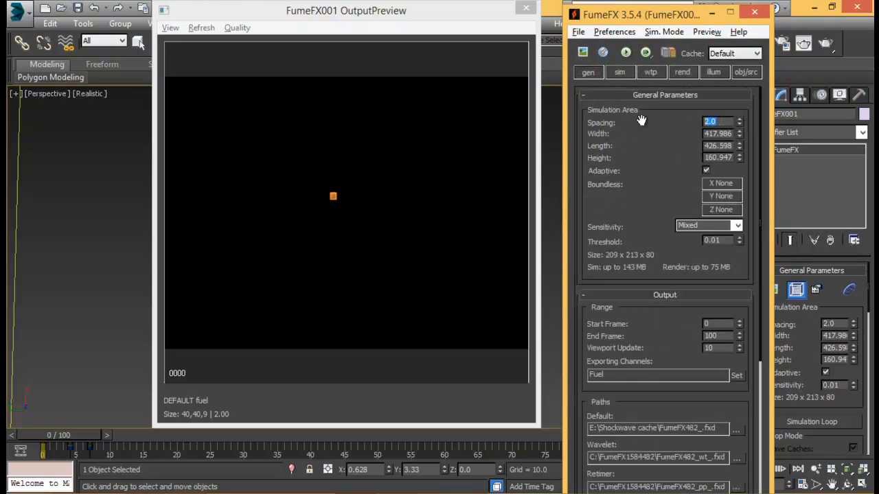
text(1.5)
key(Return)
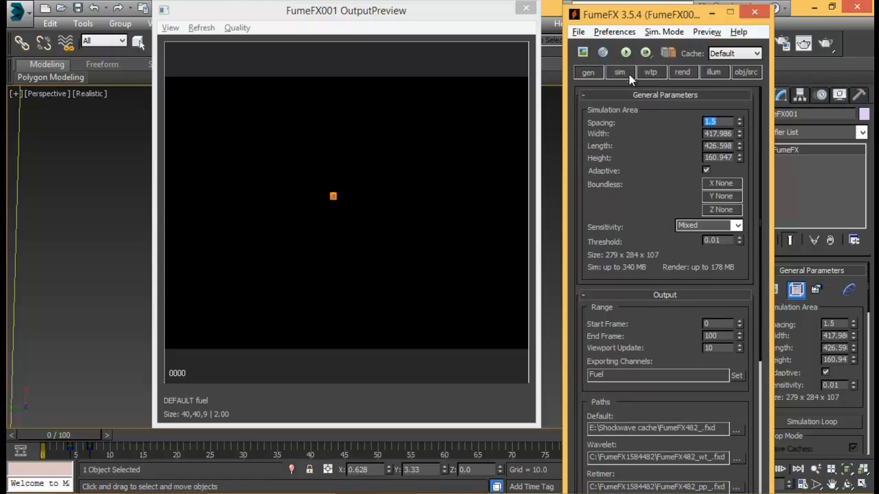
click(625, 53)
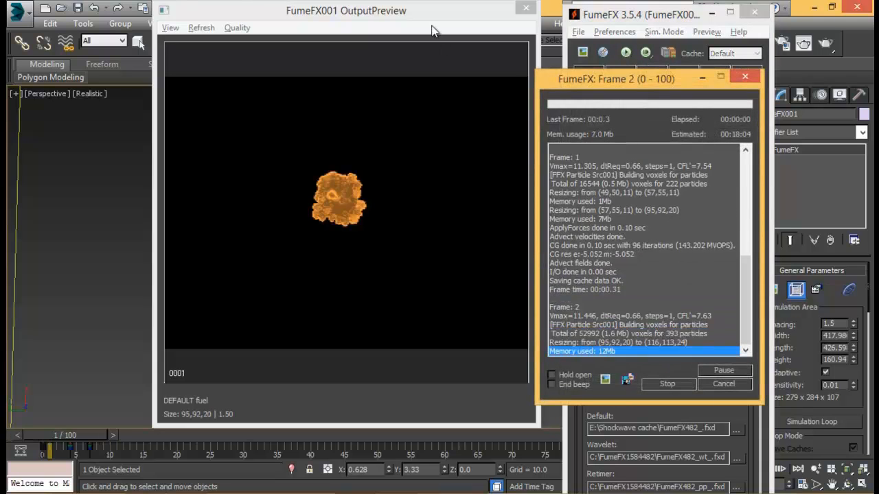
drag(432, 11, 345, 13)
drag(573, 82, 447, 63)
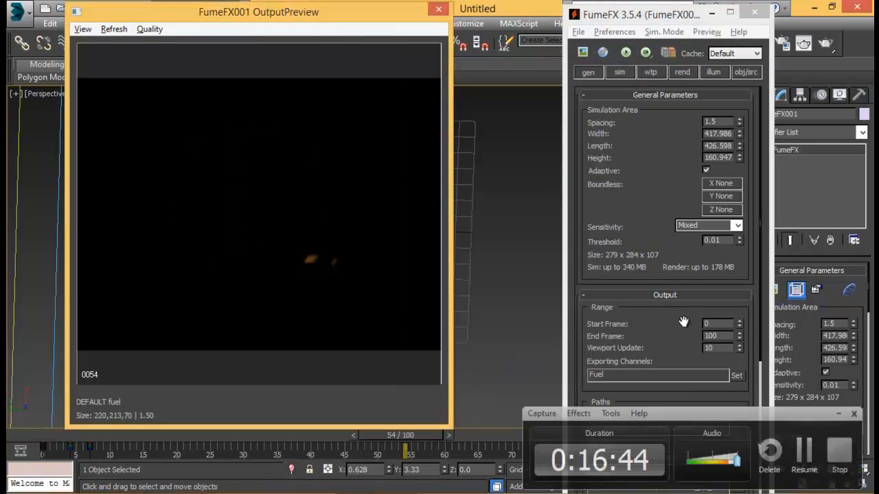
Minimize the simulation settings window and set the scene's animation end time to 54
click(711, 12)
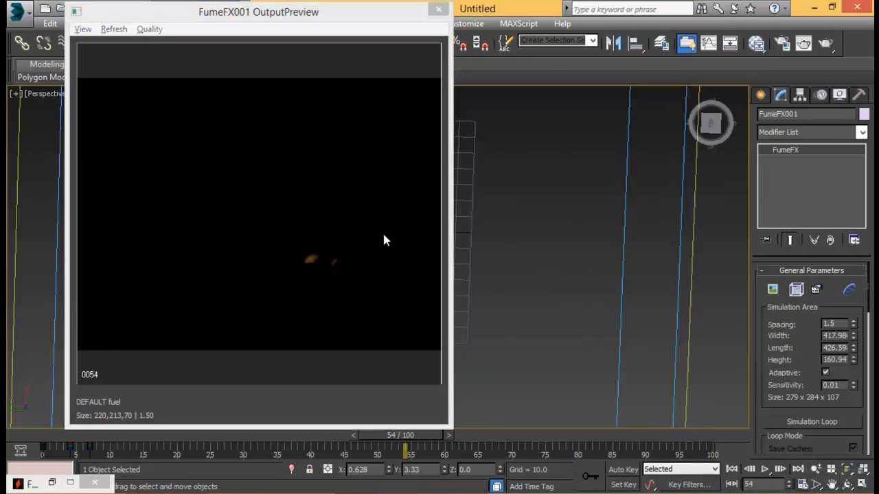
click(802, 484)
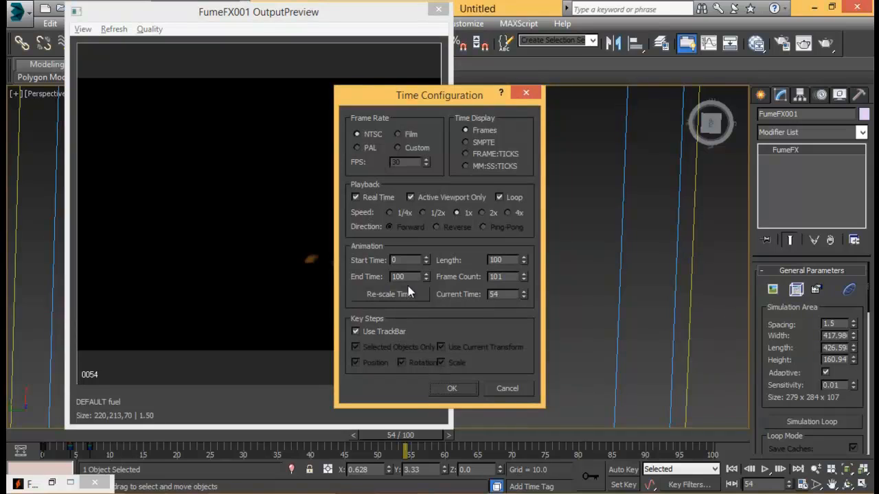
text(54)
click(451, 388)
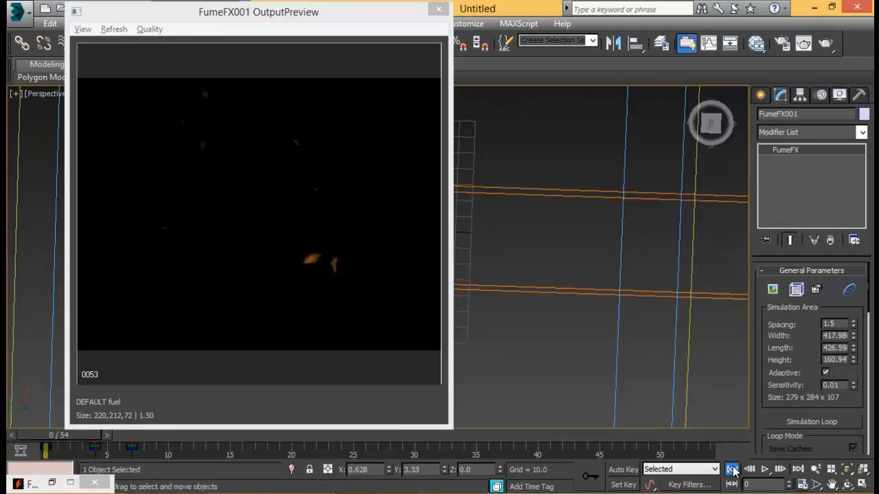
Play back the cached explosion in the output preview, stop it and go to frame 16
click(765, 470)
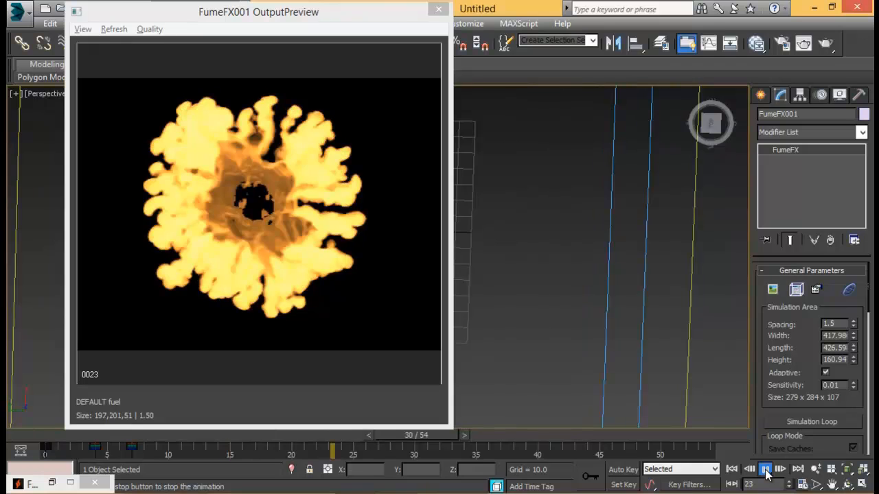
click(766, 470)
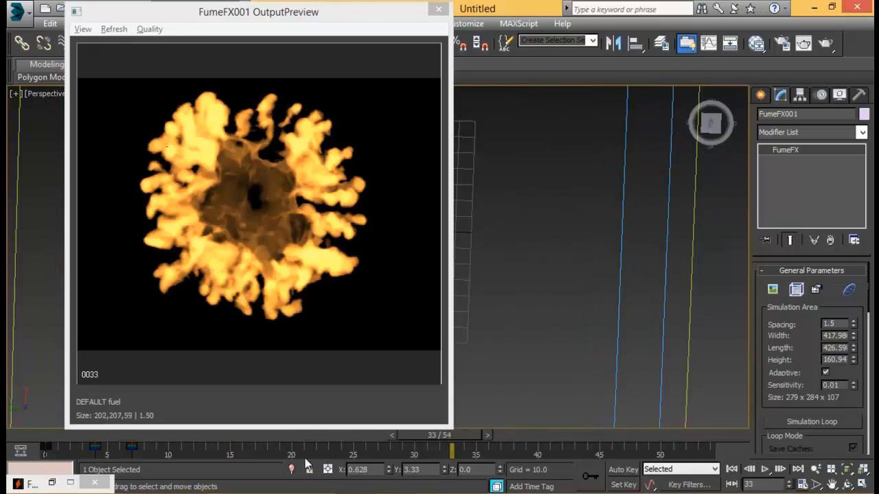
drag(461, 439, 241, 427)
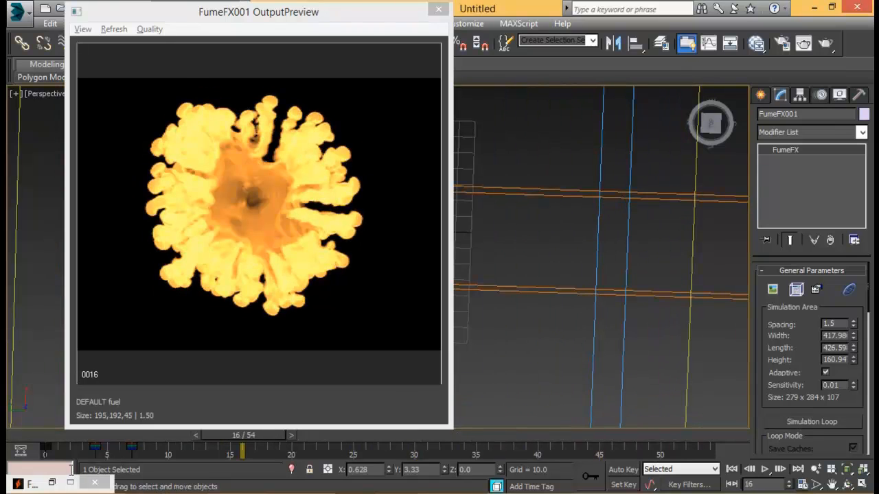
Reopen the simulation settings and set the fire color multiplier in the rendering parameters to 0.4
click(58, 483)
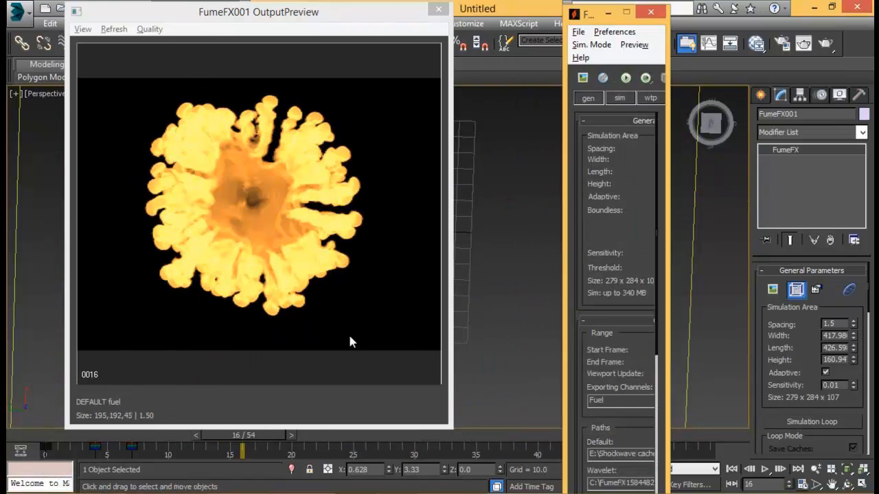
click(650, 13)
click(795, 289)
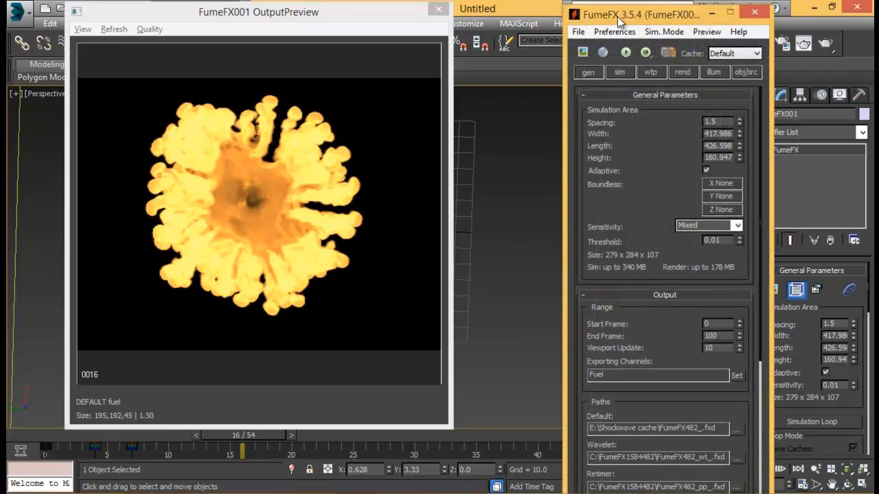
drag(620, 20, 579, 16)
click(648, 72)
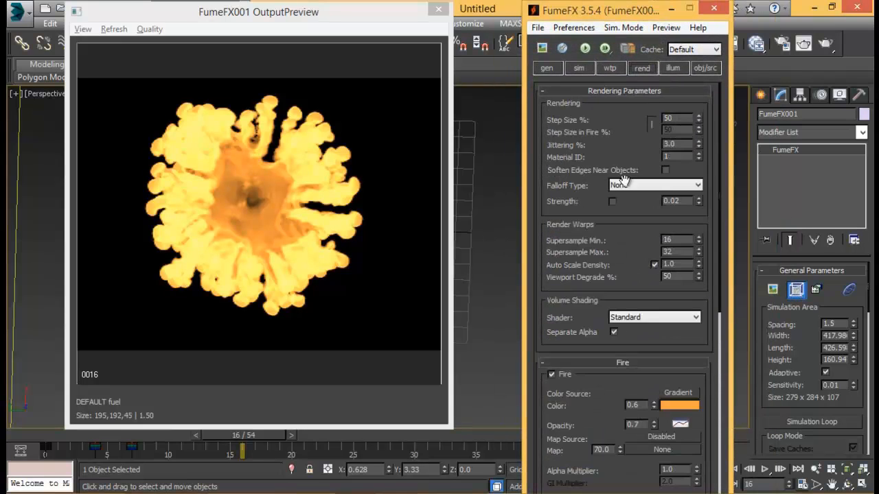
scroll(651, 302, down, 3)
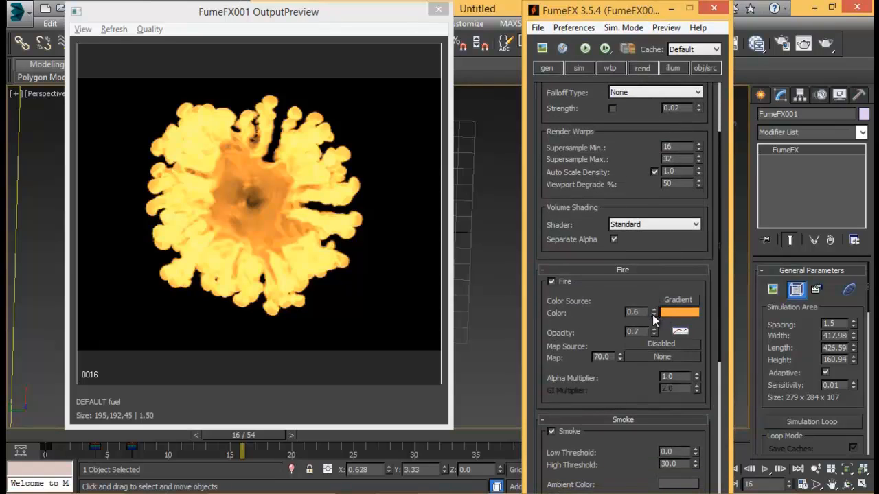
drag(657, 317, 656, 316)
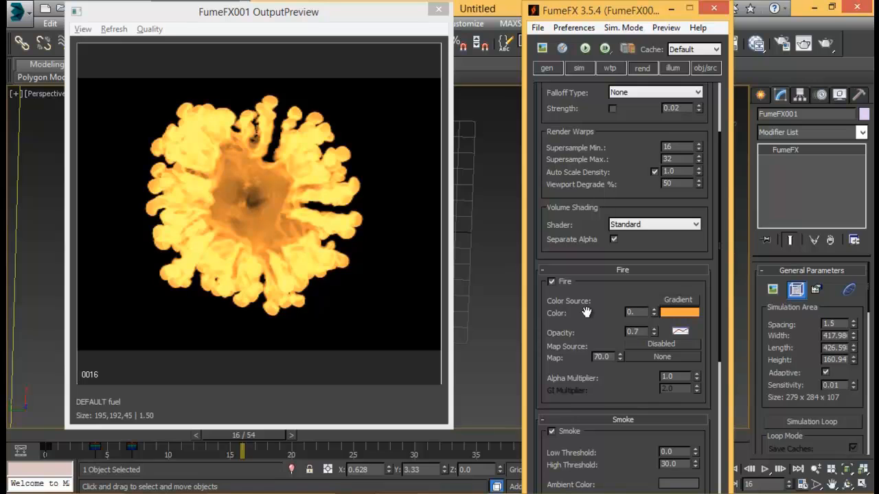
Reshape the fire opacity curve: move the peak to about 25 and the low point to about 46, and bend the rising segment downward
click(678, 334)
drag(450, 156, 637, 118)
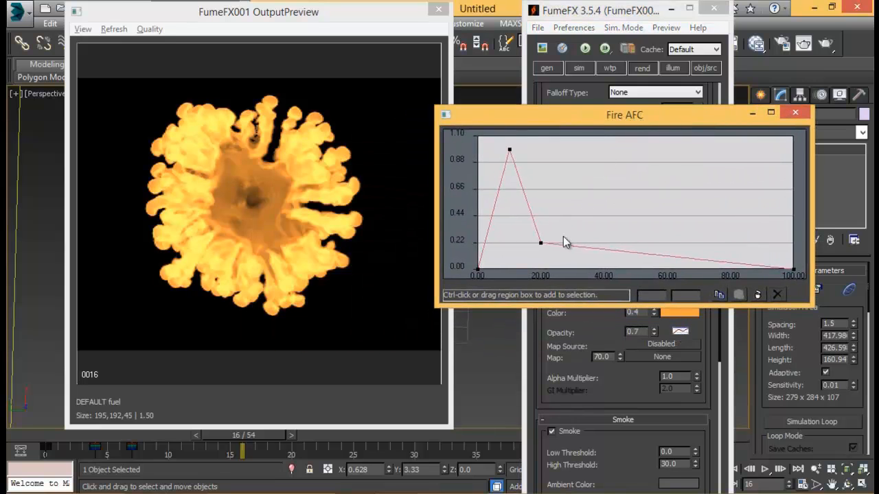
drag(541, 243, 623, 245)
drag(512, 150, 556, 148)
drag(516, 211, 531, 236)
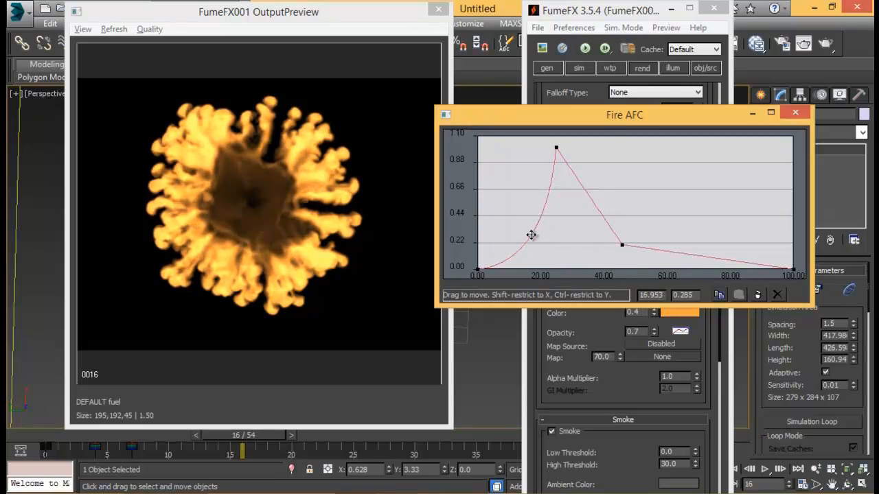
Reshape the Fire AFC opacity curve with a peak near 20.7, 0.996 and falloff points near 36.7, 0.57 and 59, 0.242
drag(589, 200, 584, 206)
drag(621, 244, 663, 241)
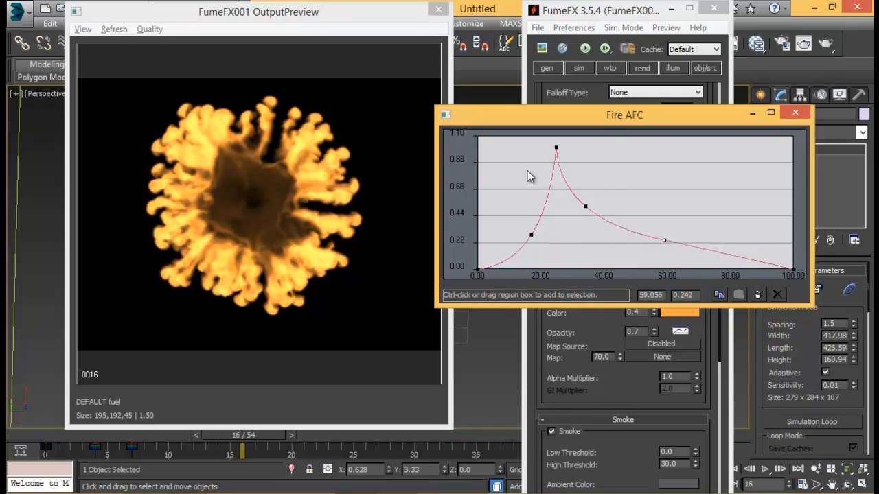
mouse_move(556, 147)
mouse_down()
mouse_move(529, 149)
mouse_move(546, 149)
mouse_up()
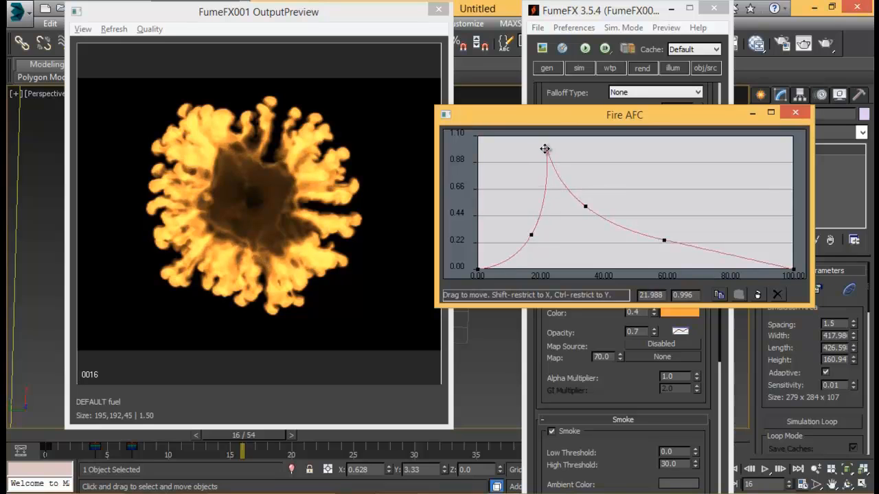
mouse_move(533, 235)
mouse_down()
mouse_move(532, 227)
mouse_move(532, 238)
mouse_up()
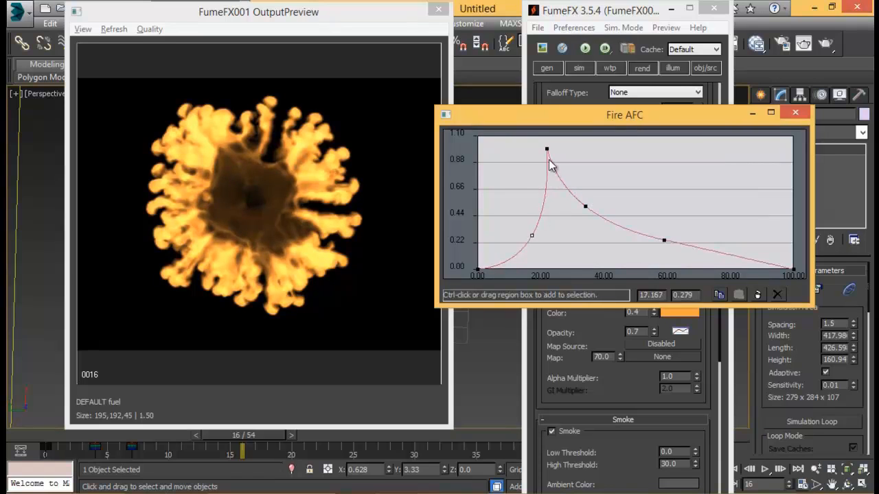
drag(545, 151, 542, 149)
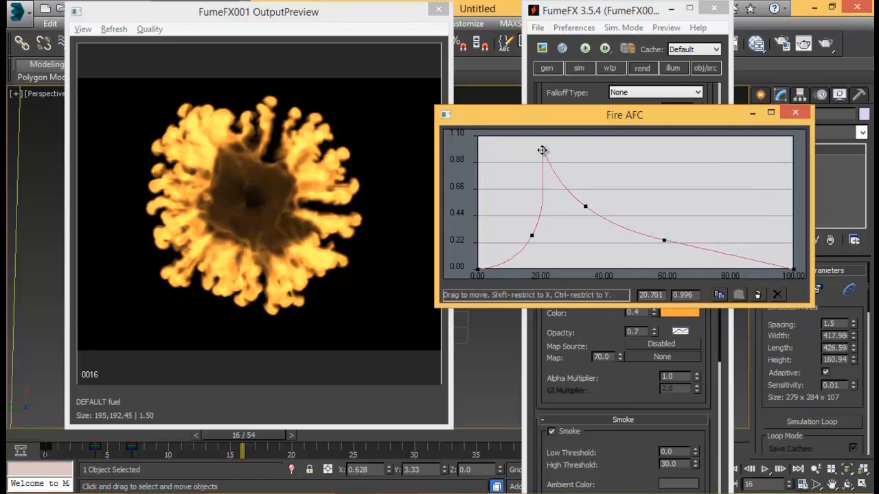
click(585, 207)
drag(585, 207, 593, 200)
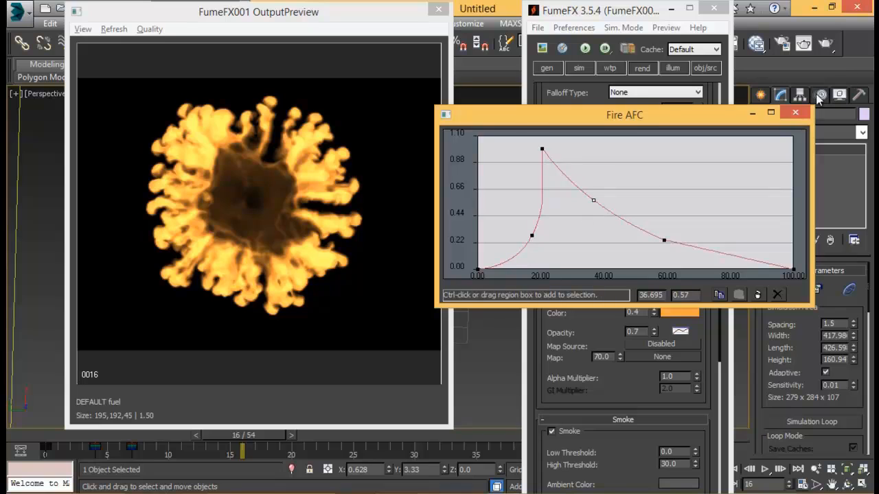
click(795, 112)
Set the fire opacity to 0.9 and preview the explosion at frame 8
drag(649, 331, 646, 333)
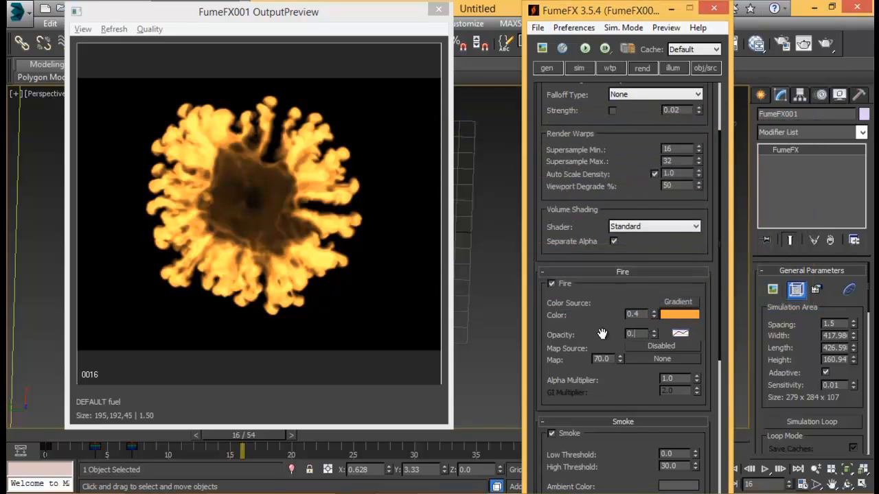
key(Return)
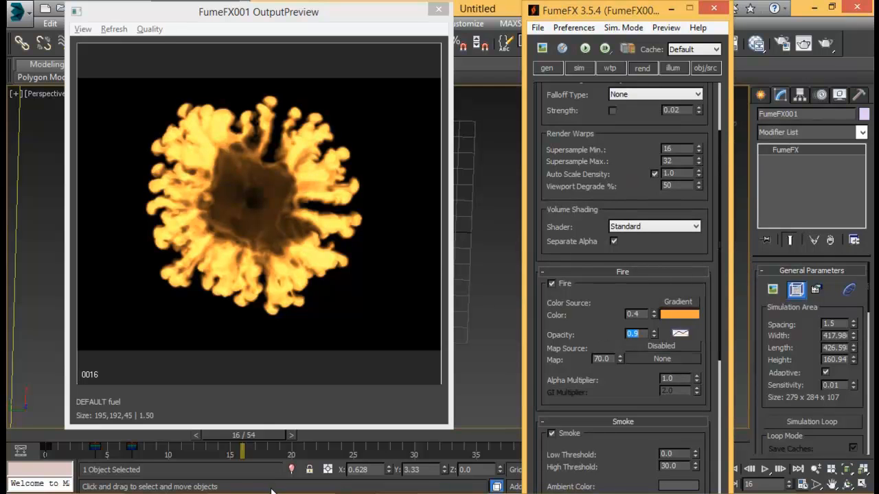
drag(261, 434, 196, 429)
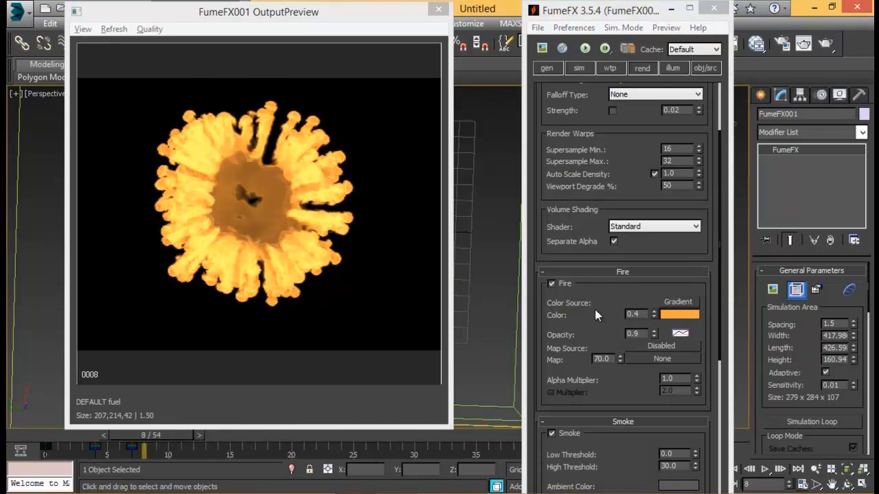
scroll(590, 297, down, 3)
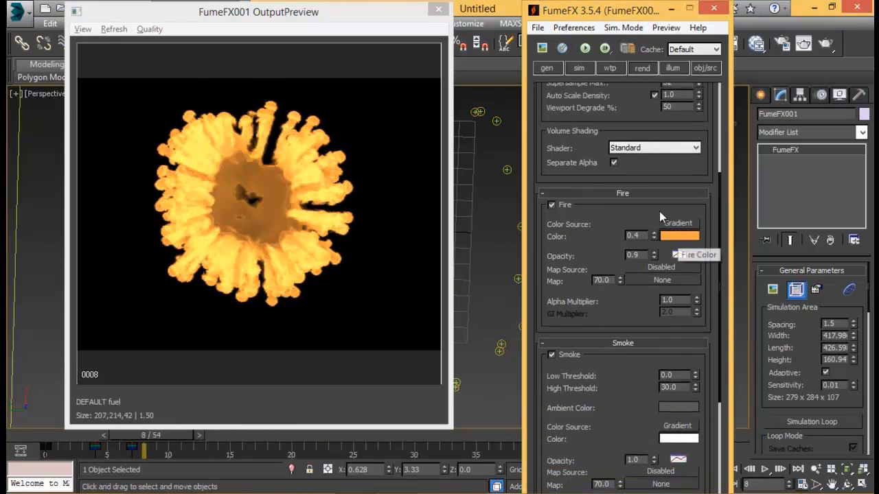
drag(383, 18, 368, 39)
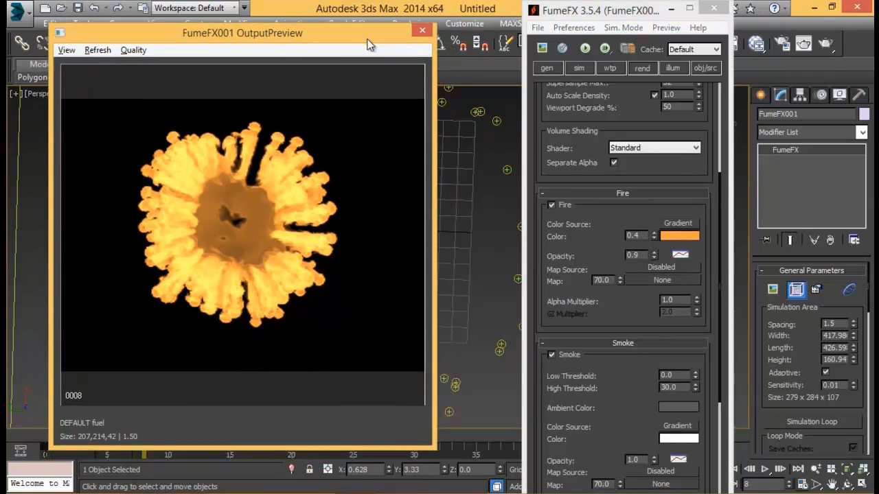
click(686, 238)
drag(456, 60, 582, 62)
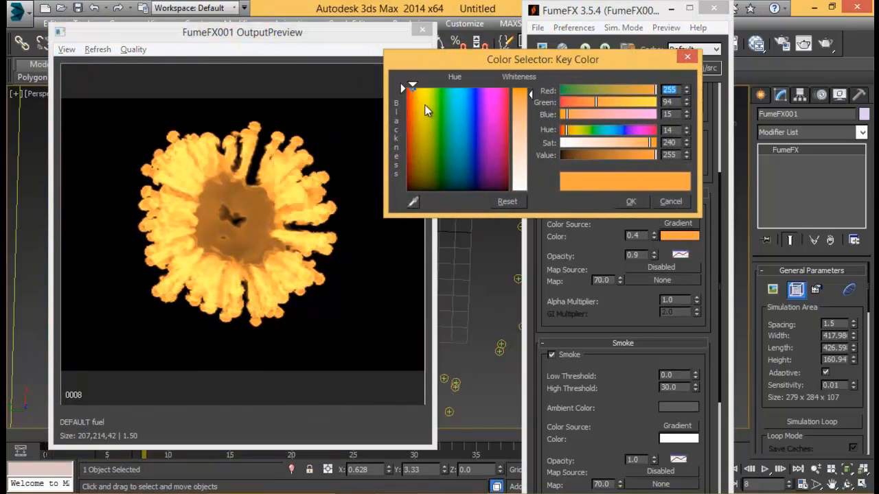
drag(416, 90, 429, 89)
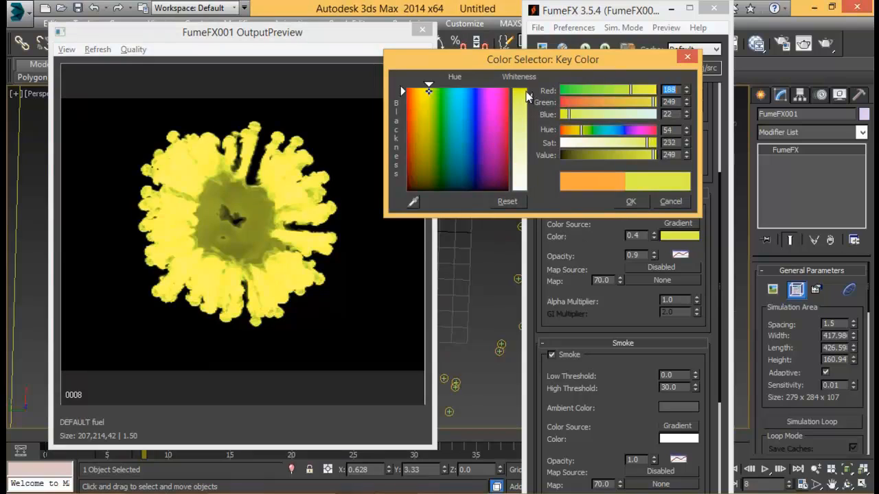
drag(525, 91, 526, 86)
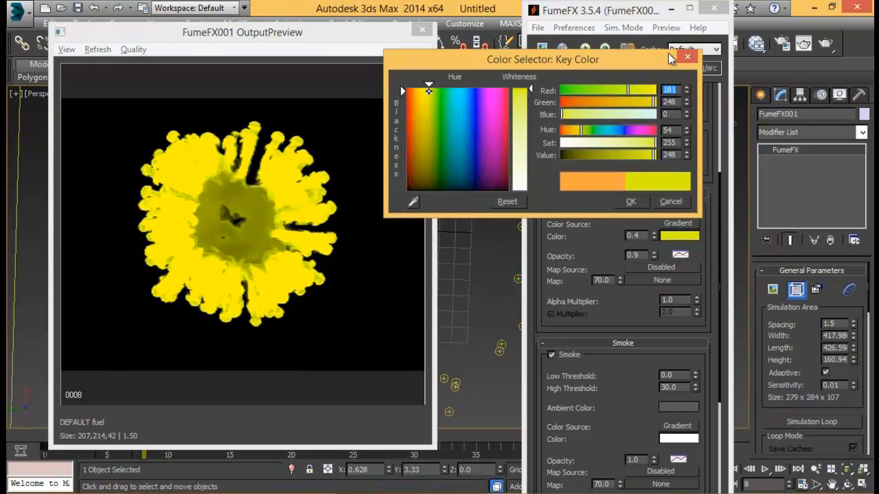
click(687, 57)
Turn off key mode for the fire color and open its gradient in an enlarged Fire Gradient editor
right_click(696, 239)
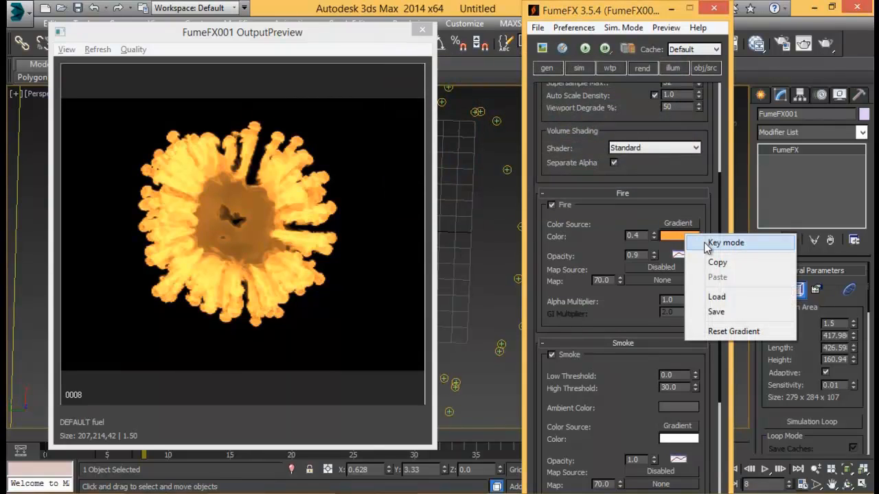
click(702, 243)
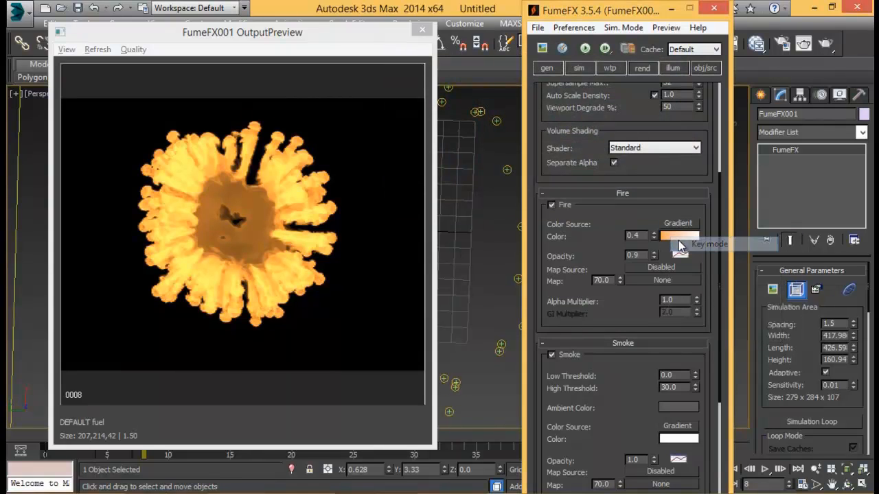
click(680, 236)
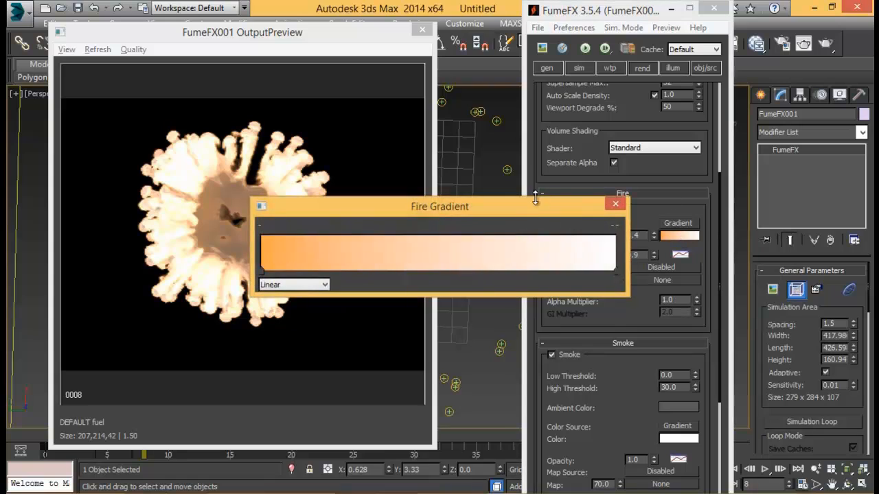
drag(536, 200, 634, 175)
click(714, 244)
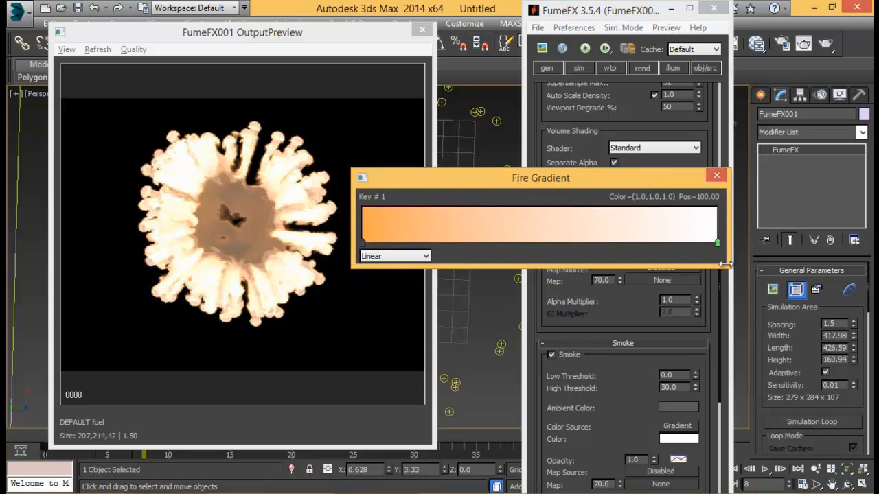
drag(724, 263, 778, 272)
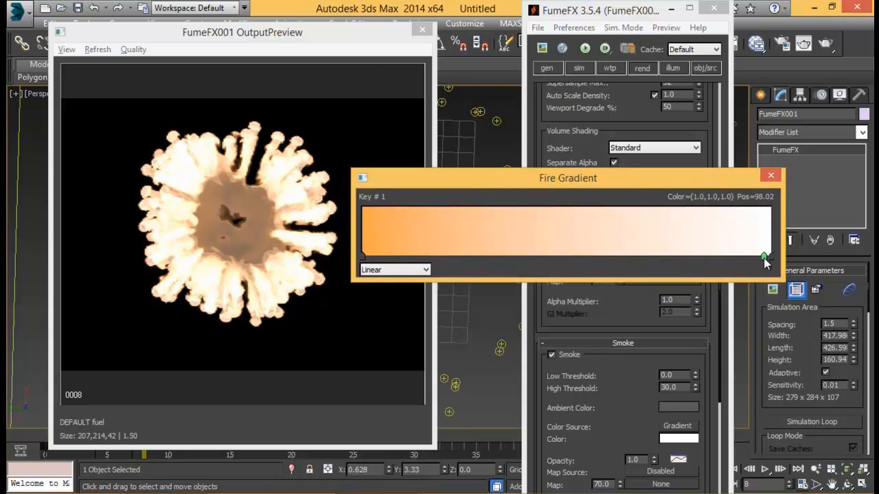
Add a black key (RGB 0, 0, 0) at about position 98 on the fire gradient
double_click(763, 257)
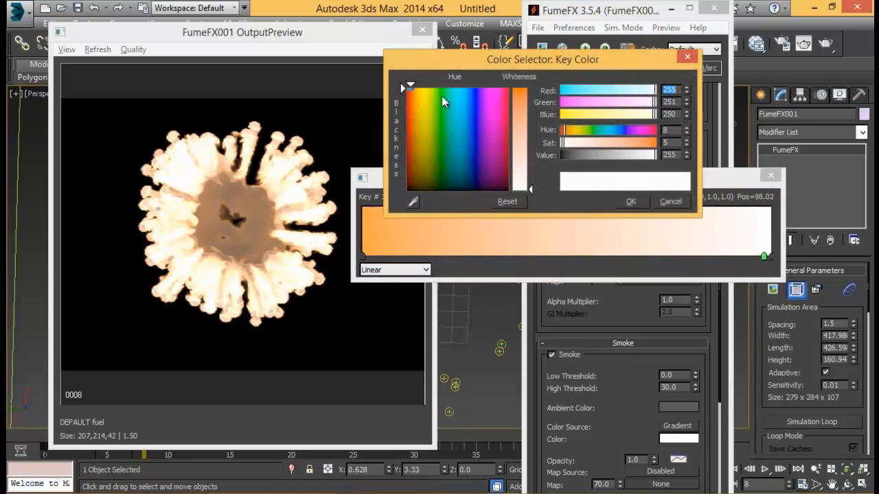
click(522, 86)
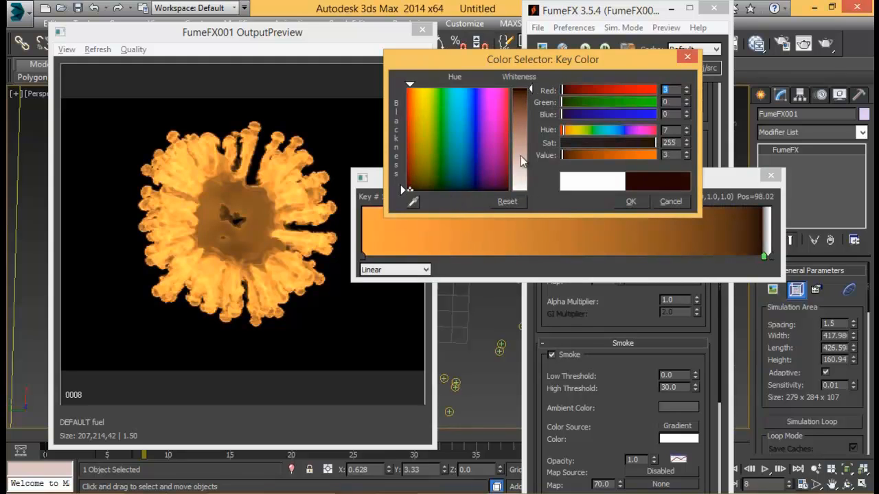
drag(409, 189, 407, 192)
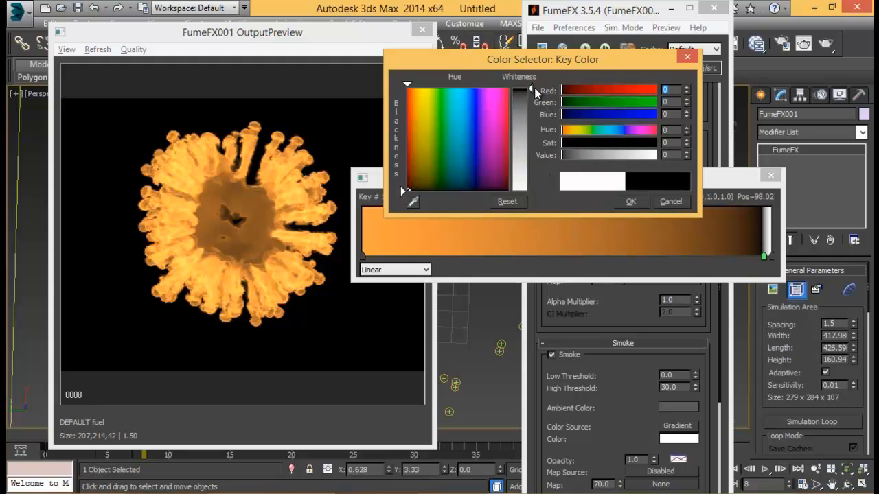
click(629, 201)
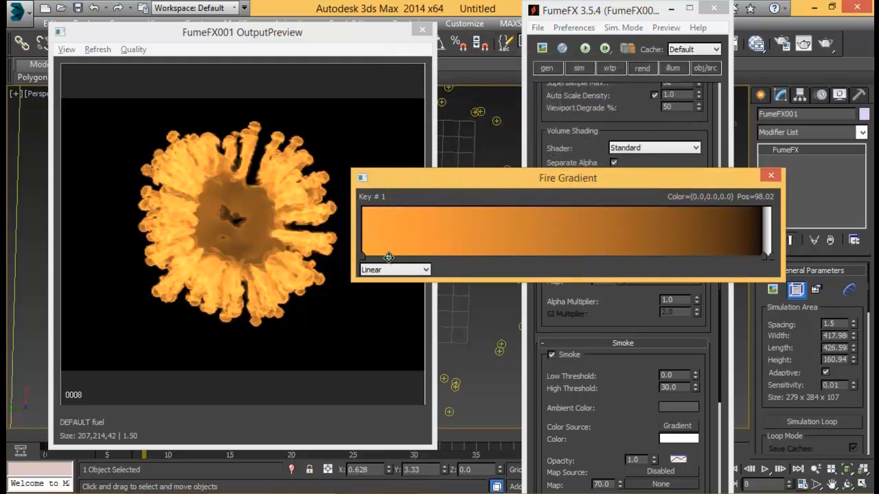
Add an orange-red key (RGB 247, 17, 0) at about position 6.6 on the fire gradient
double_click(388, 257)
drag(415, 97, 410, 93)
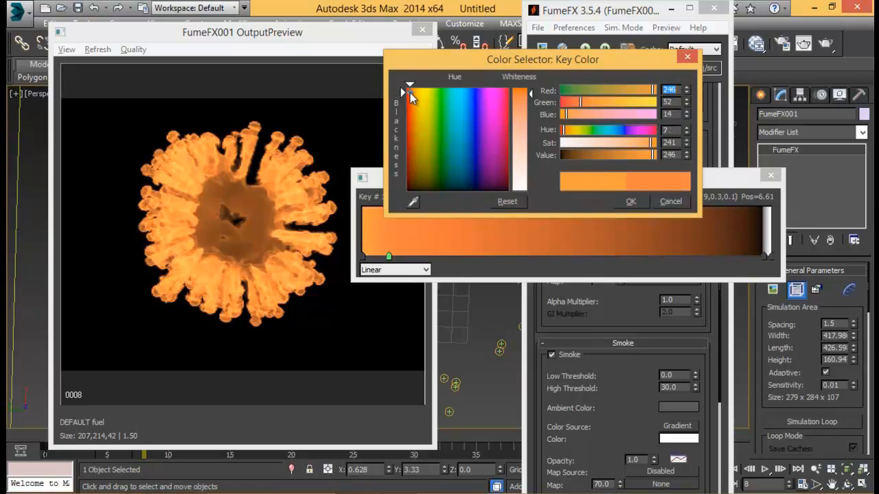
click(519, 89)
click(519, 89)
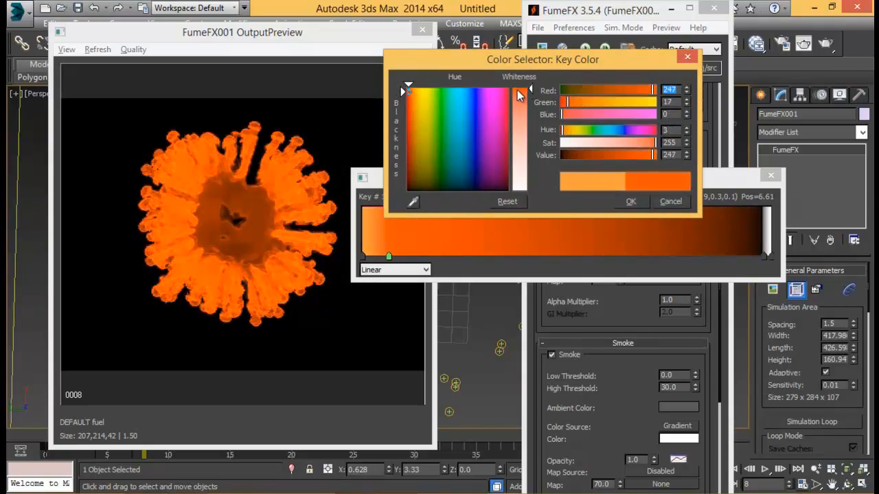
click(628, 203)
Move the black gradient key to about position 25.8 and make the white end key black
drag(767, 257, 468, 258)
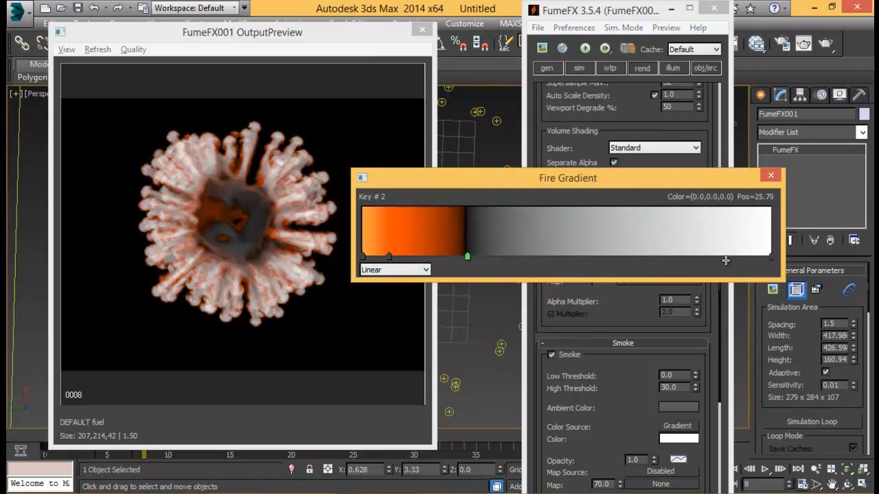
double_click(769, 257)
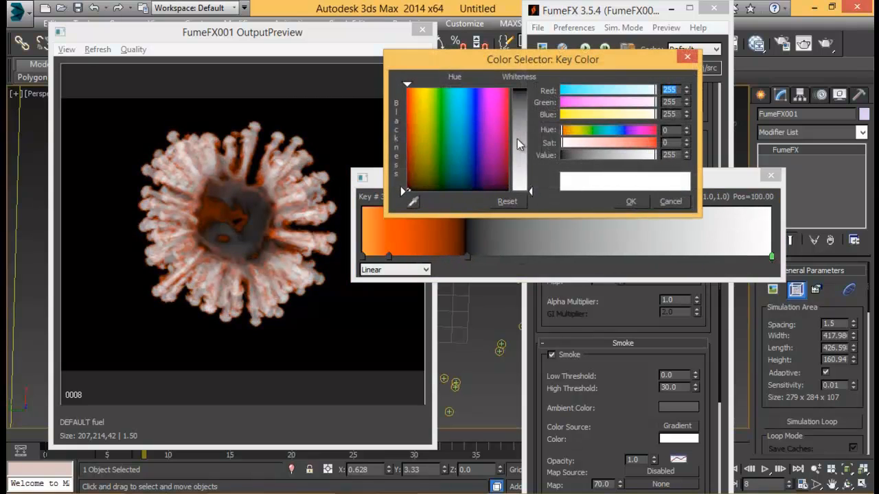
drag(517, 138, 519, 89)
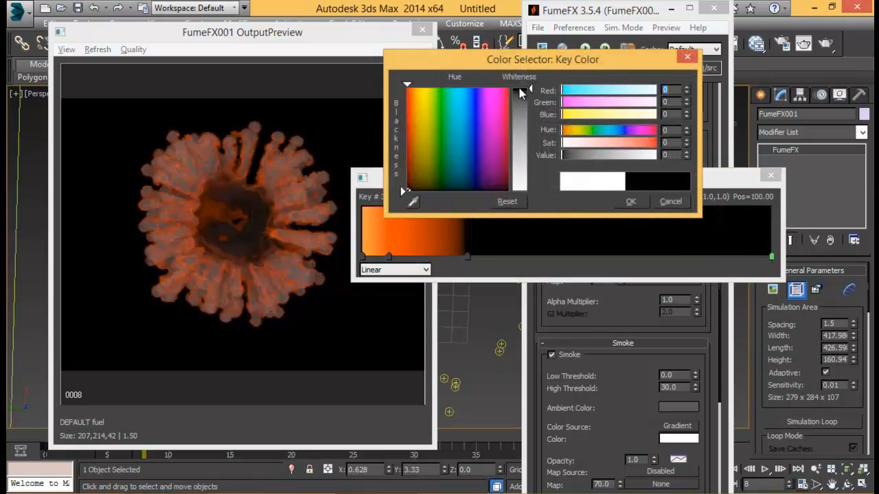
click(630, 201)
Move the orange-red gradient key to about position 17.7 and color the start key yellow, RGB 255, 204, 0
click(387, 255)
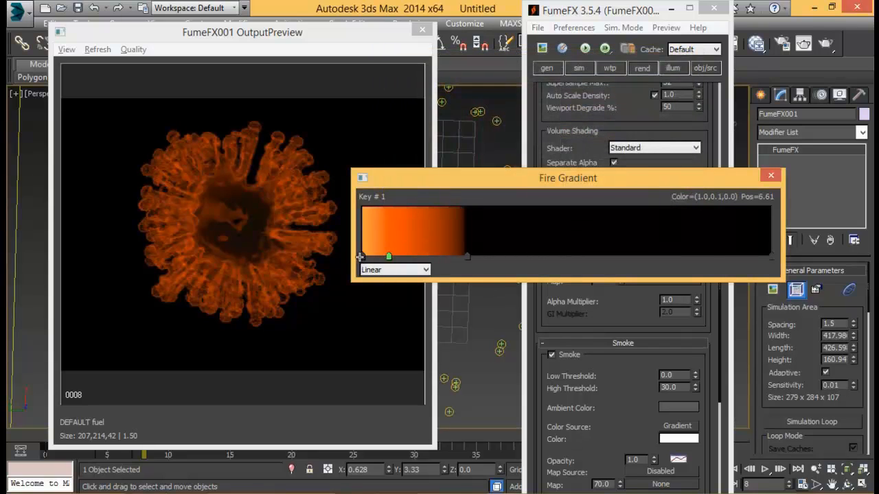
drag(389, 258, 434, 258)
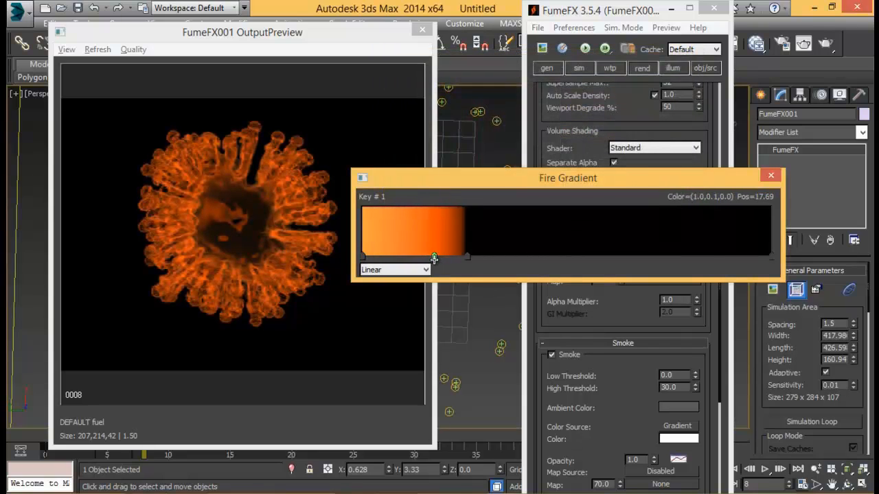
double_click(363, 257)
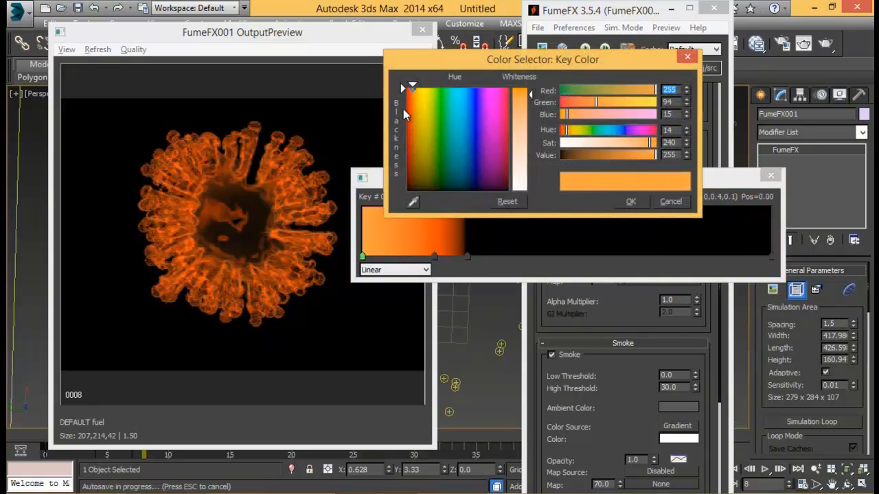
click(422, 91)
drag(422, 90, 421, 87)
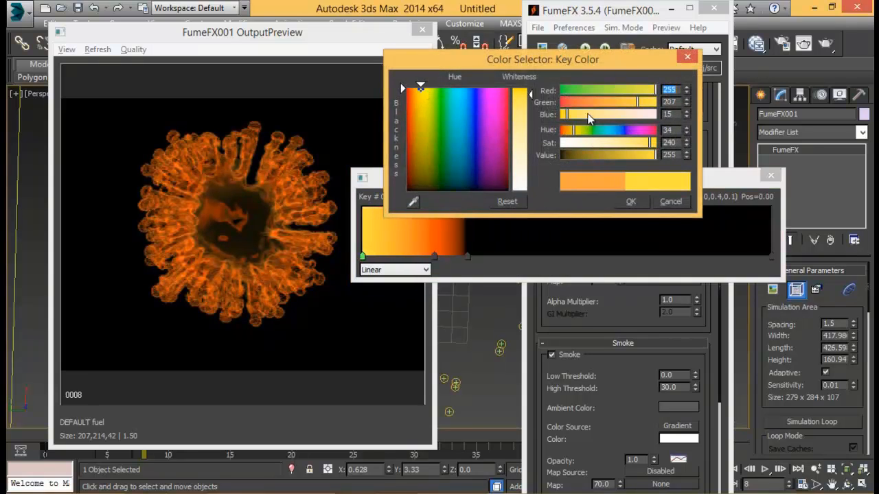
drag(526, 98, 527, 89)
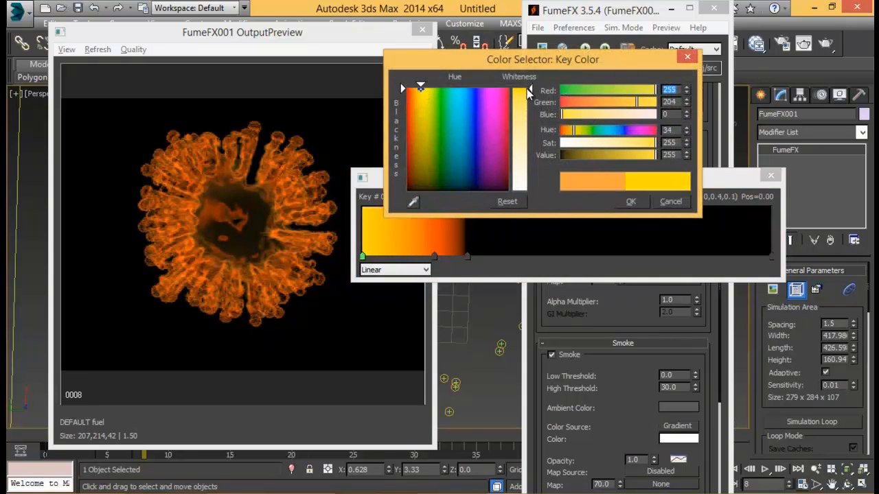
click(630, 201)
Move the black fire gradient key to about 26.3 and the orange-red key to about 16, recoloring it RGB 203, 67, 0
mouse_move(468, 257)
mouse_down()
mouse_move(523, 257)
mouse_move(471, 258)
mouse_up()
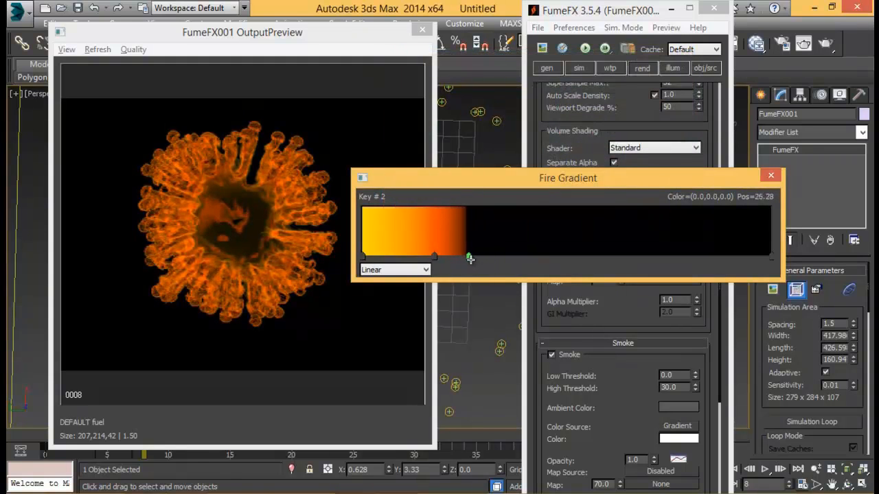
click(427, 256)
double_click(427, 256)
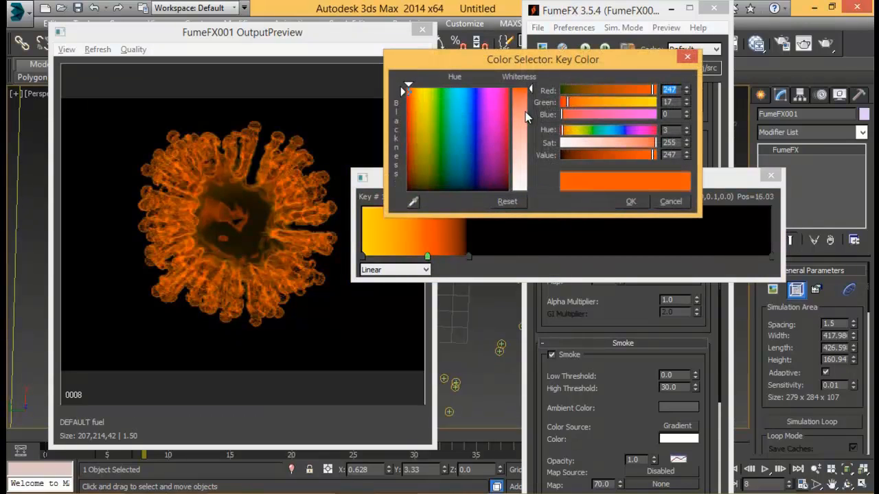
drag(615, 102, 601, 109)
drag(426, 94, 412, 110)
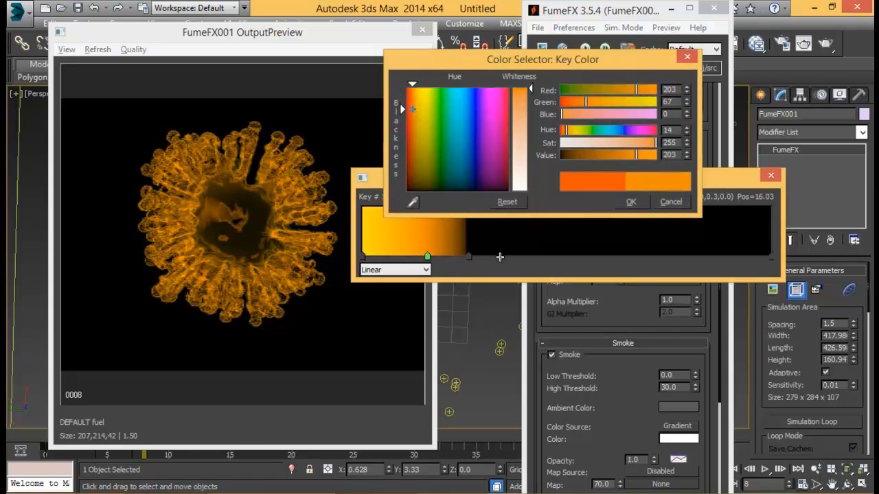
click(630, 201)
Go to frame 6 in the preview and move the black fire gradient key to about position 60.5
drag(297, 36, 302, 14)
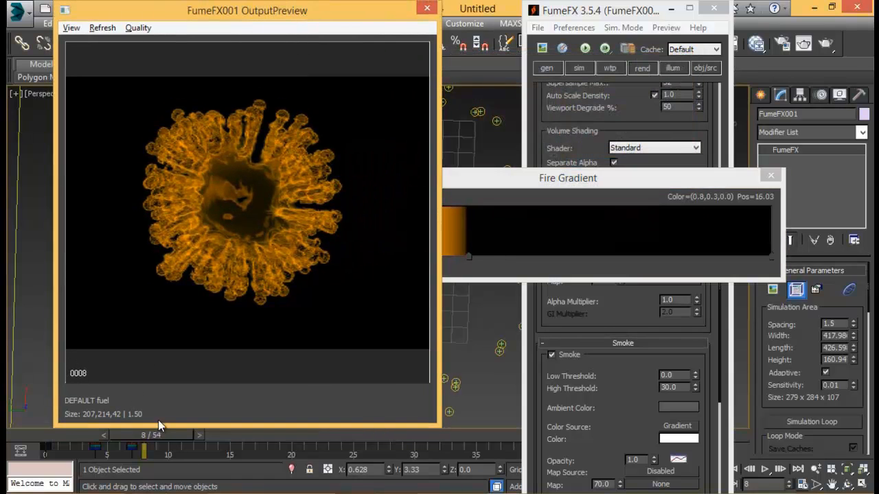
mouse_move(162, 436)
mouse_down()
mouse_move(109, 437)
mouse_move(148, 435)
mouse_up()
click(515, 178)
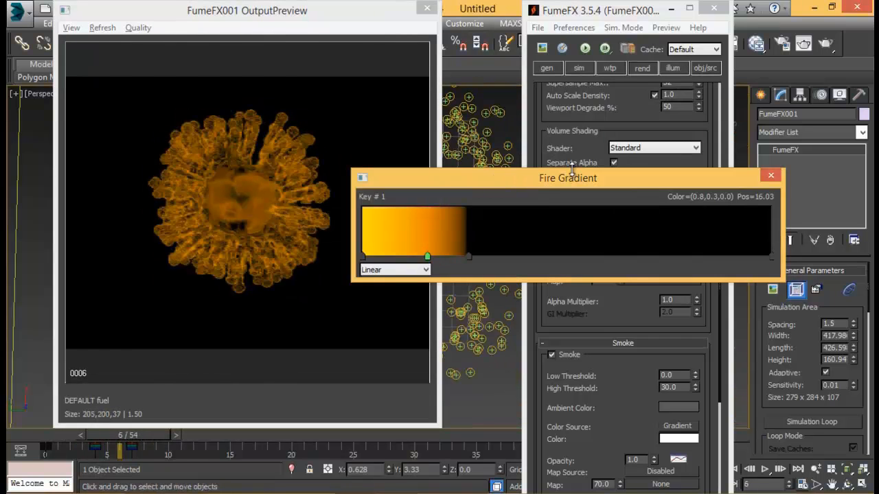
drag(572, 172, 641, 150)
drag(537, 233, 655, 234)
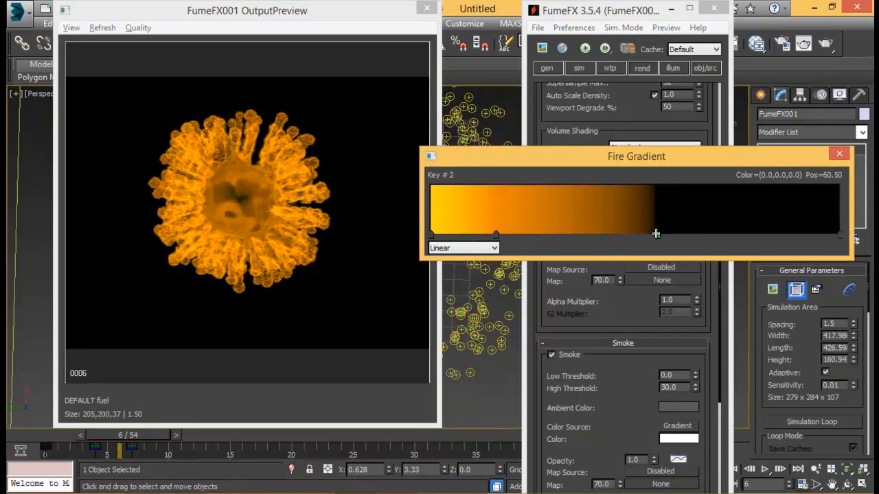
Add an orange key (RGB 238, 123, 0) at about position 34.9 on the fire gradient
double_click(574, 235)
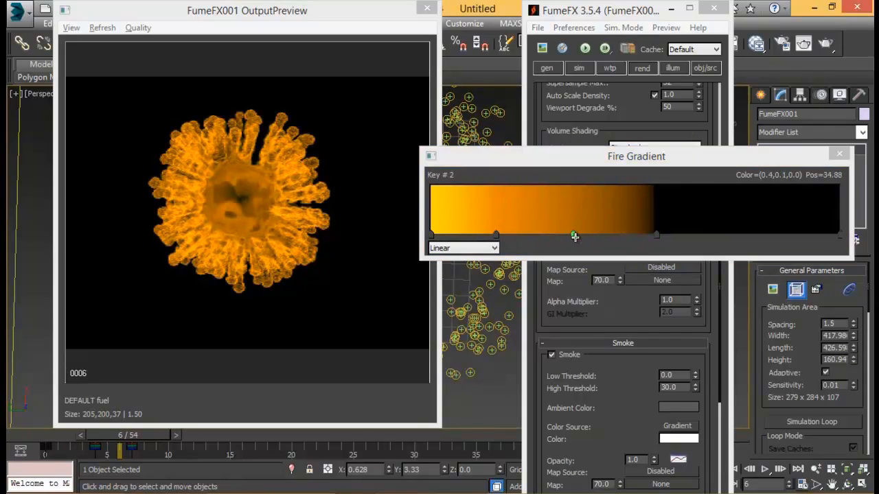
drag(409, 118, 416, 98)
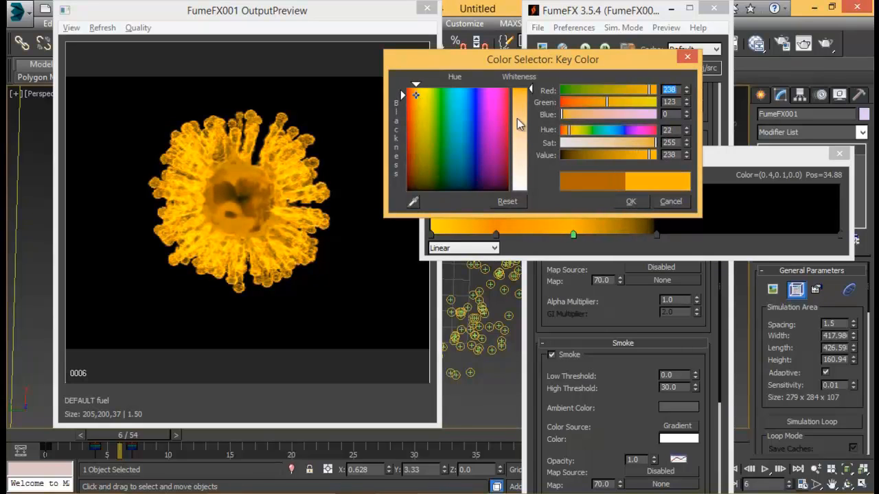
click(630, 201)
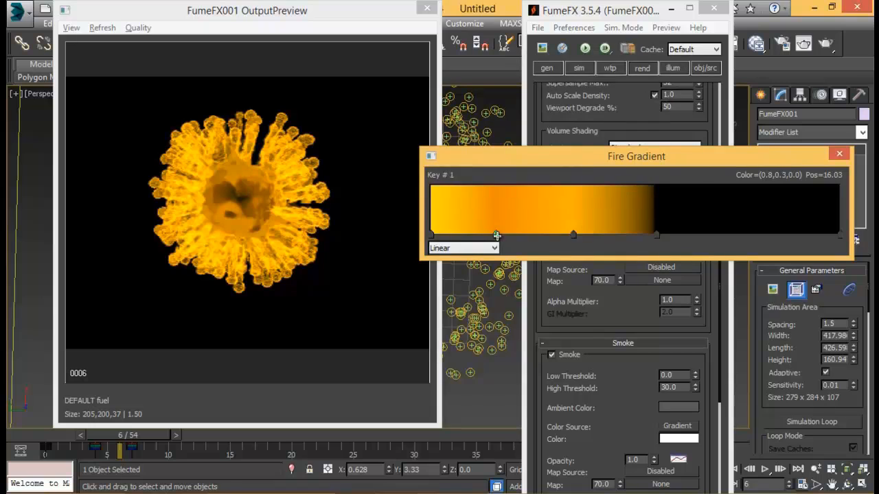
Recolor the gradient key at about position 16 to a redder orange by lowering its green to about 0.1
double_click(497, 236)
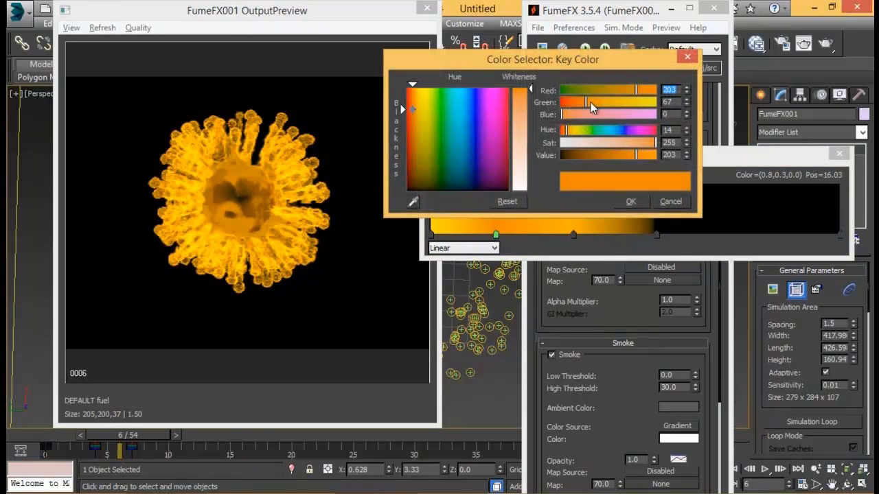
drag(590, 102, 567, 102)
click(630, 201)
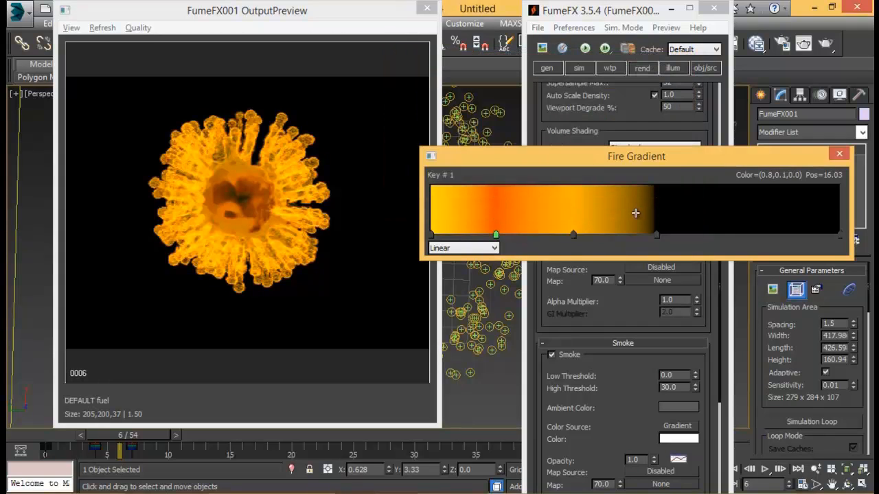
Move the lighter orange gradient key to about position 31.7 and the black key to about 44.8, and close the fire gradient
drag(679, 157, 693, 161)
mouse_move(587, 237)
mouse_down()
mouse_move(616, 240)
mouse_move(577, 238)
mouse_up()
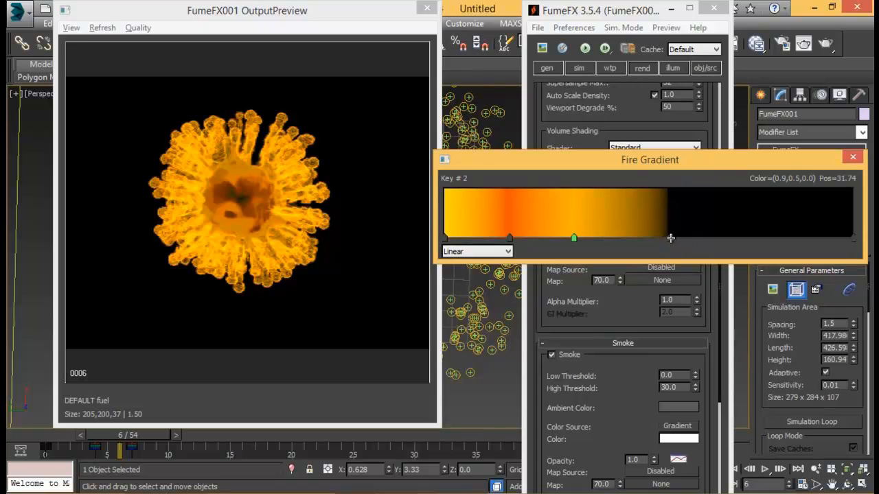
drag(671, 238, 628, 239)
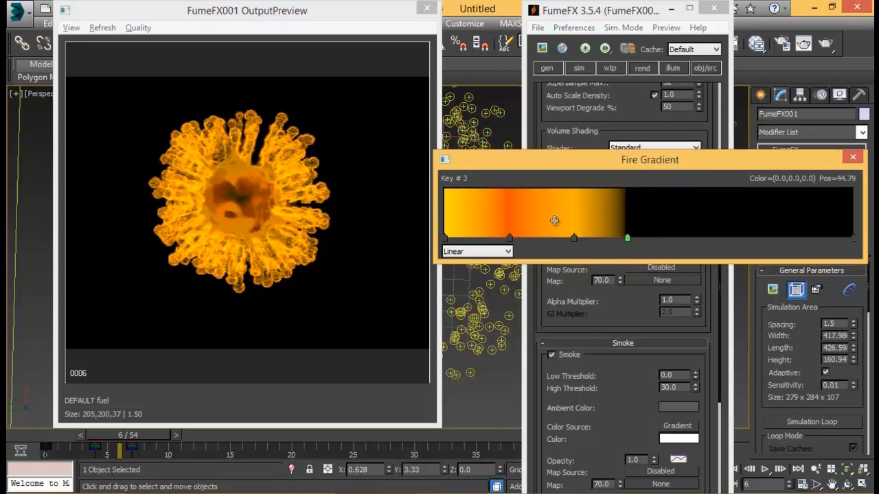
drag(621, 165, 437, 185)
click(669, 176)
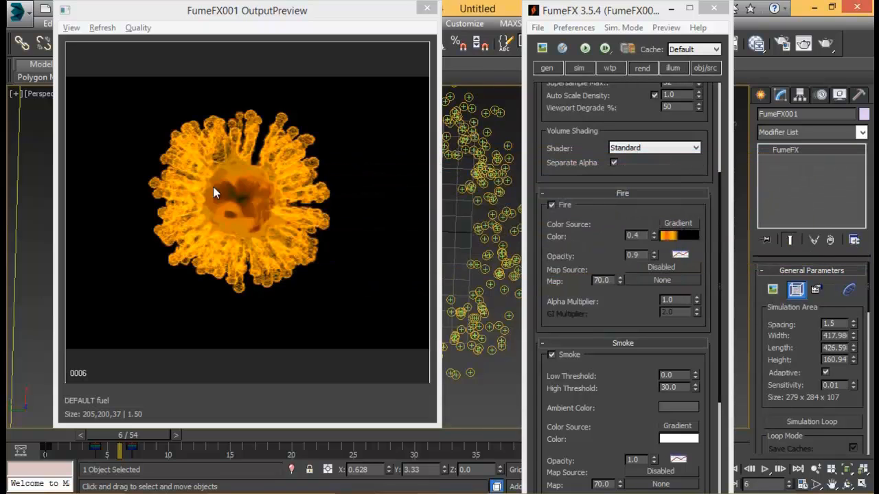
Go to frame 13 and move the lighter orange fire gradient key to about position 28.6
drag(267, 15, 289, 15)
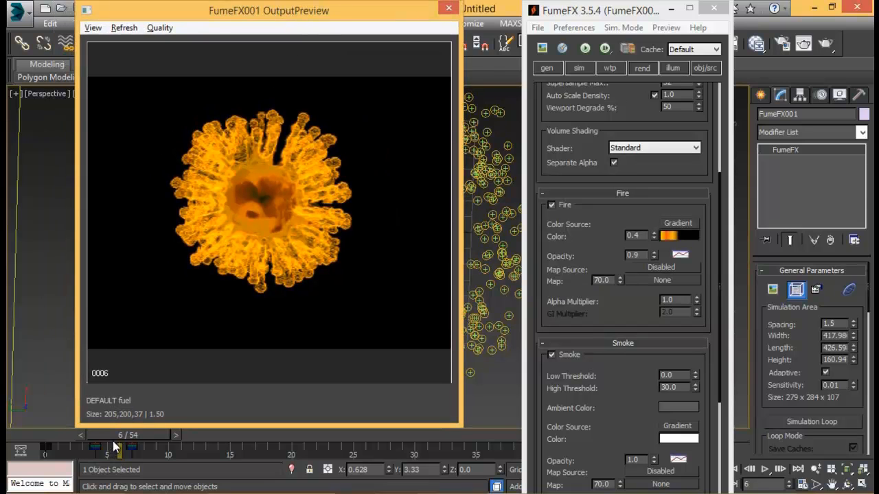
drag(116, 436, 202, 426)
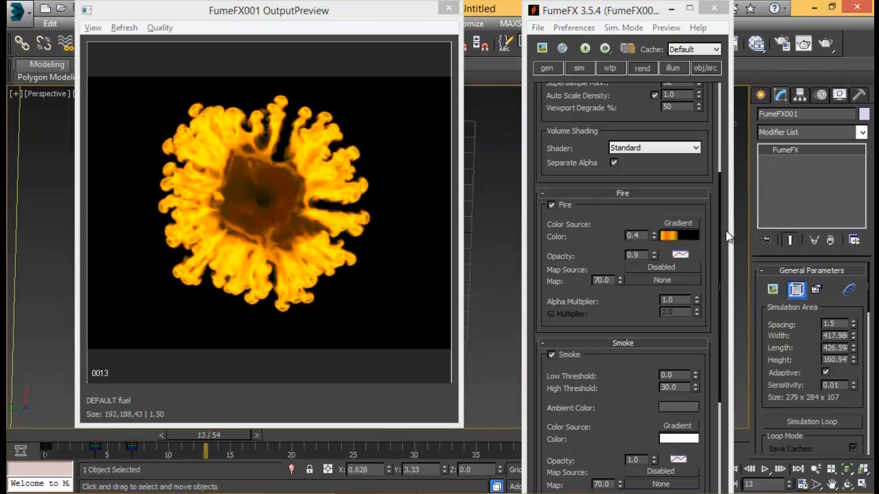
click(666, 235)
drag(458, 177, 357, 167)
drag(480, 165, 727, 154)
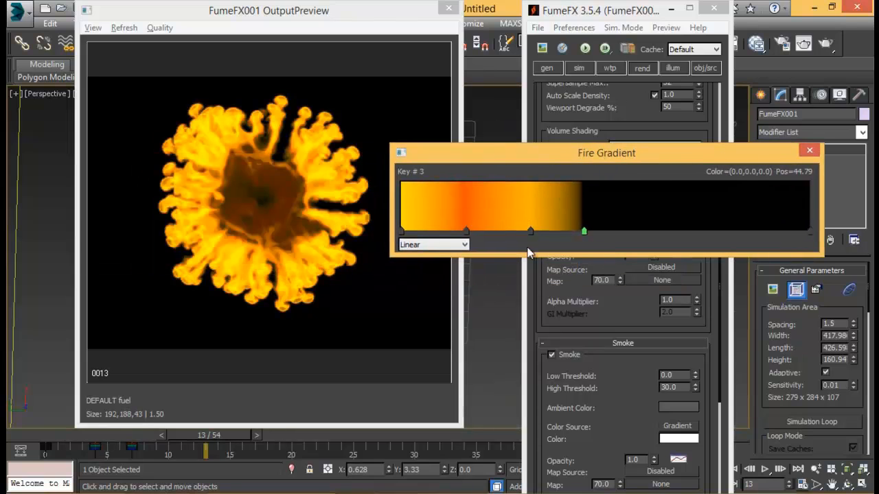
drag(528, 232, 519, 234)
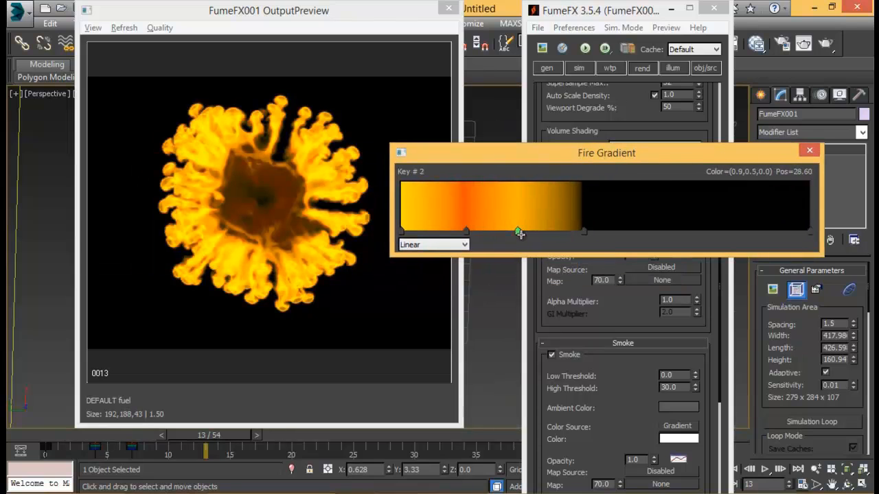
drag(479, 157, 297, 164)
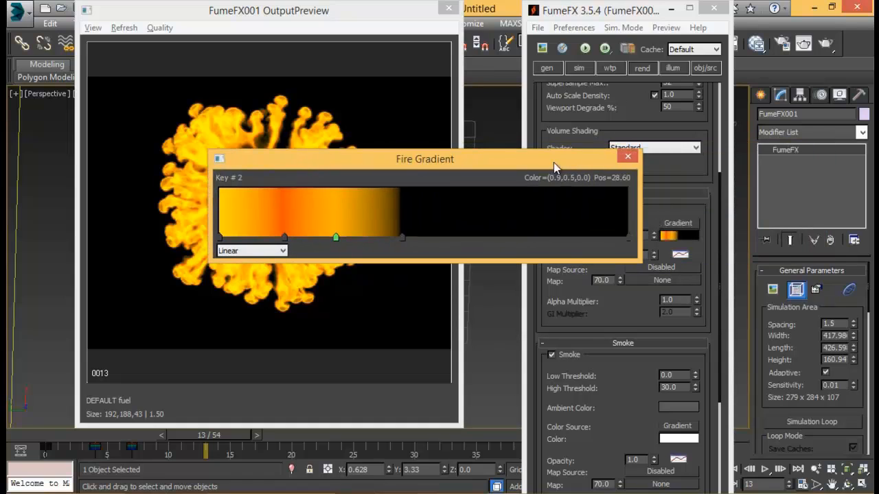
click(628, 157)
Switch the fire color gradient to keyless mode and set its single color to dark gray, RGB 13, 13, 13
right_click(670, 235)
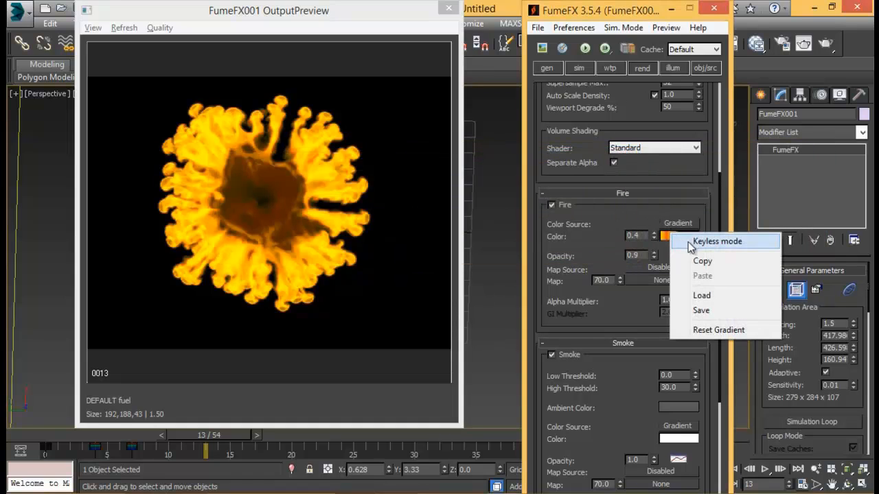
click(707, 242)
click(674, 236)
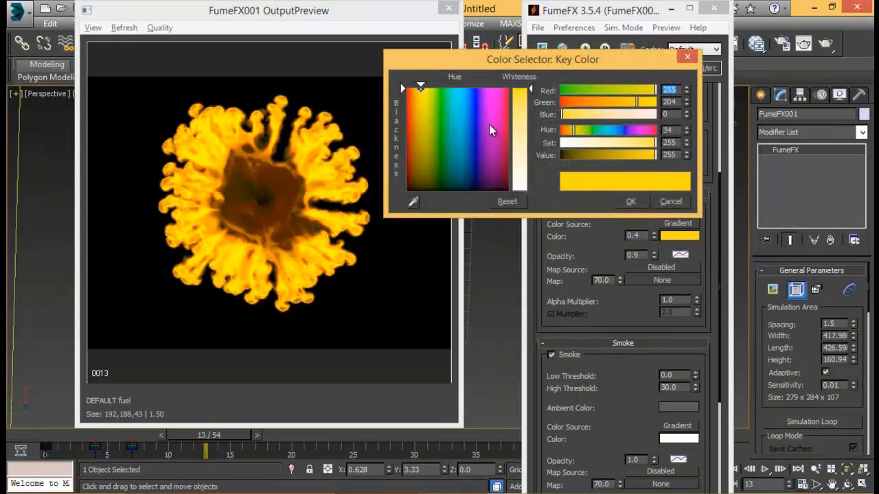
drag(443, 143, 407, 191)
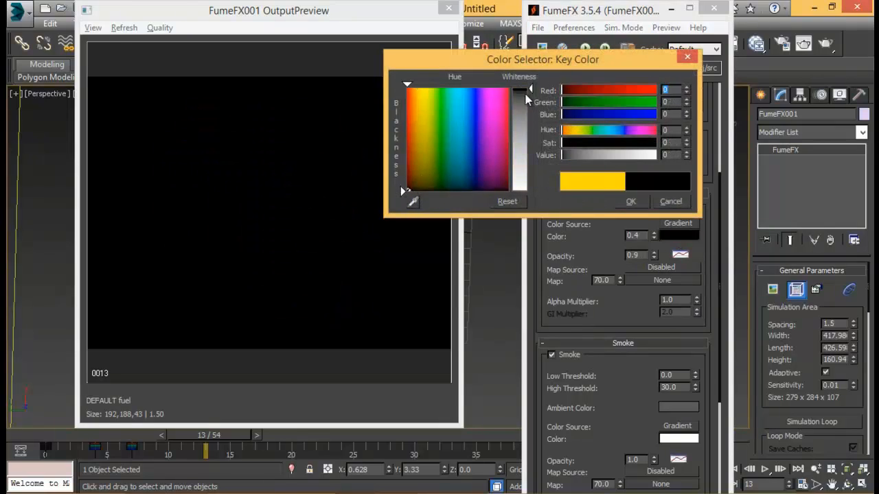
mouse_move(525, 94)
mouse_down()
mouse_move(529, 103)
mouse_move(525, 94)
mouse_up()
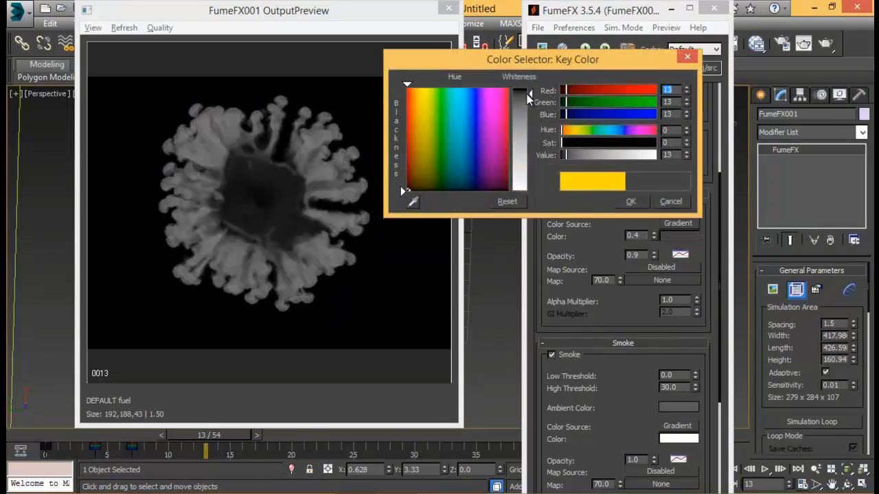
click(629, 200)
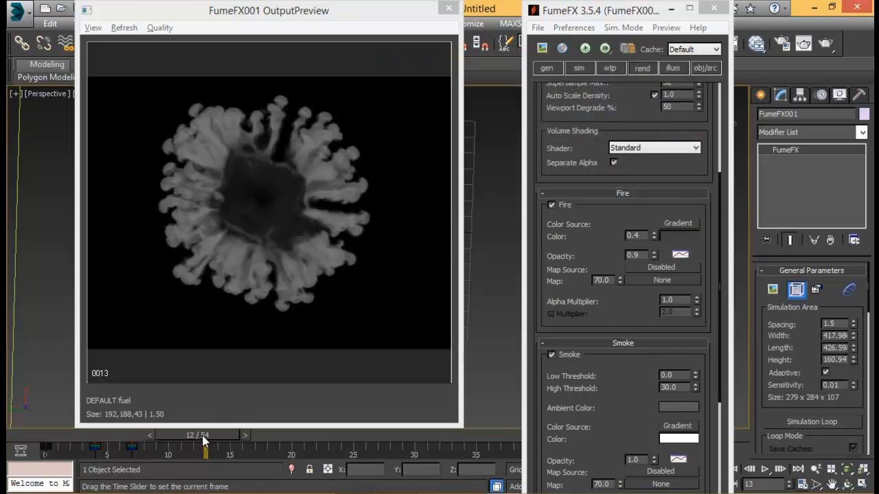
Go to frame 7 and set the fire color multiplier to 0.8 after trying 0.6
drag(218, 434, 168, 429)
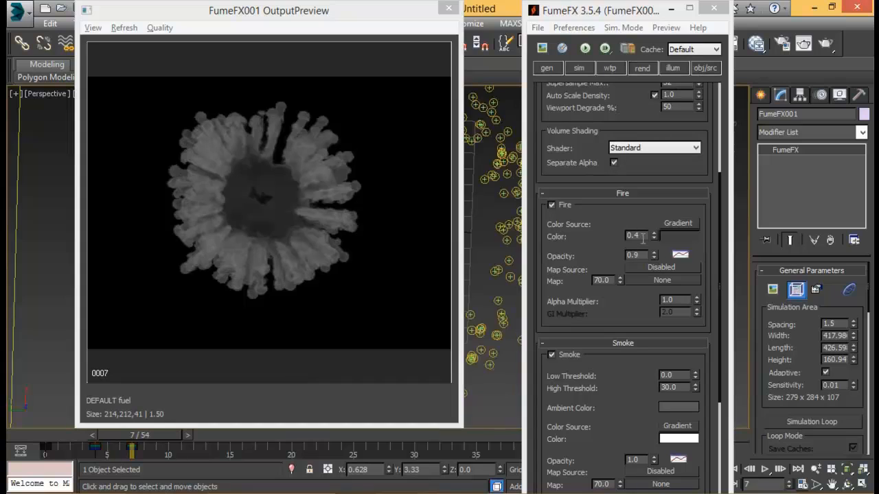
click(568, 200)
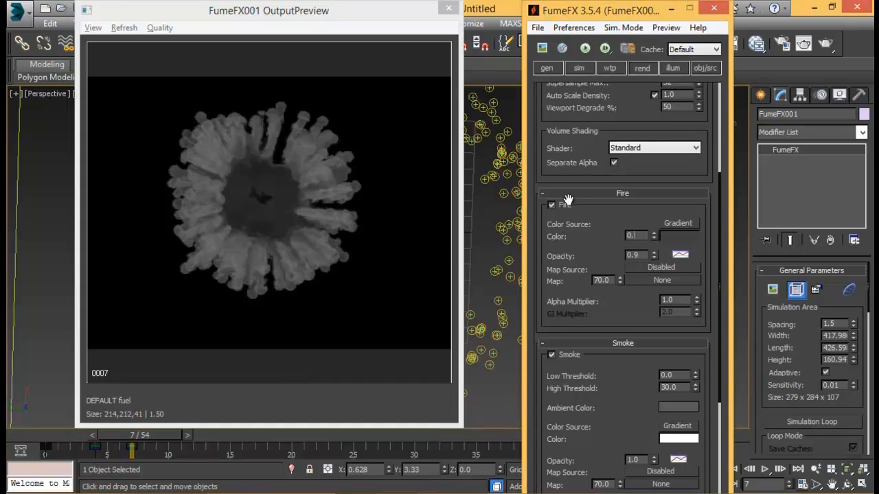
key(Return)
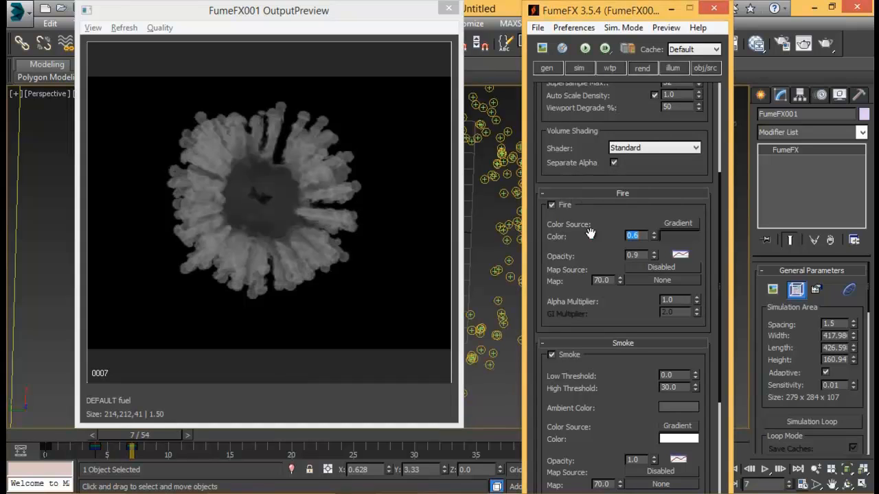
text(0.8)
key(Return)
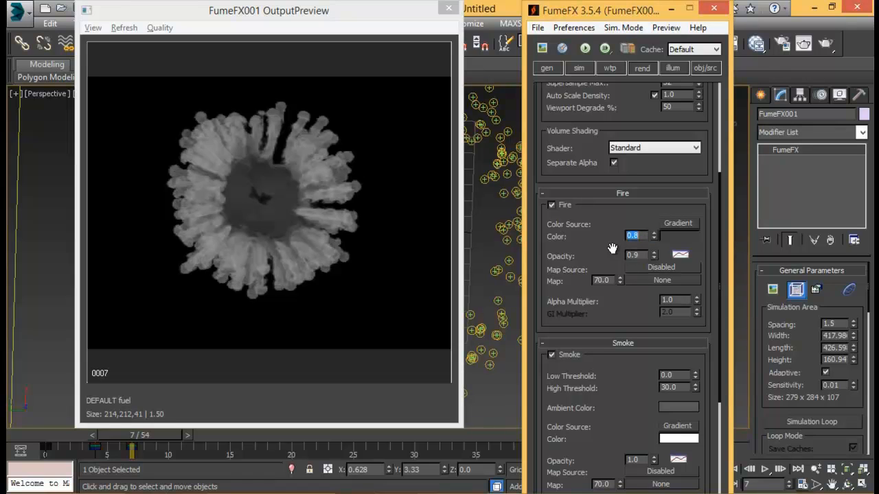
Go to frame 8 and set the fire opacity to 1.0 after trying 10
drag(124, 435, 146, 412)
double_click(642, 254)
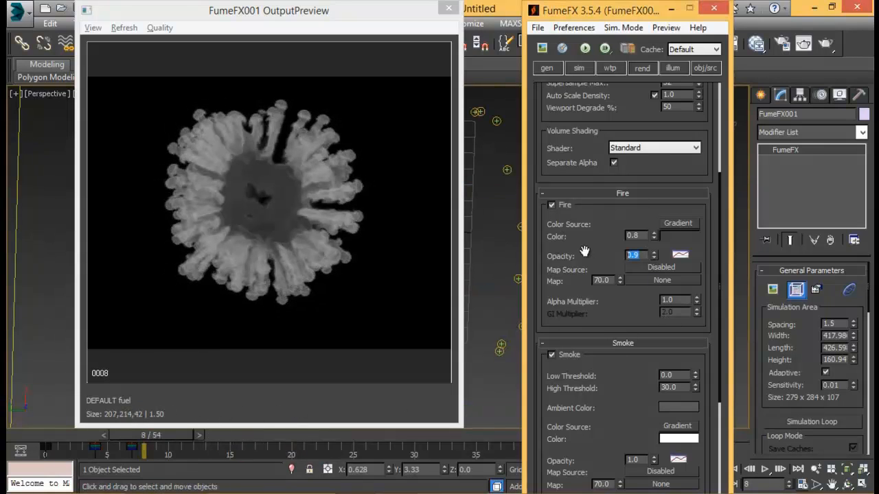
text(10)
key(Return)
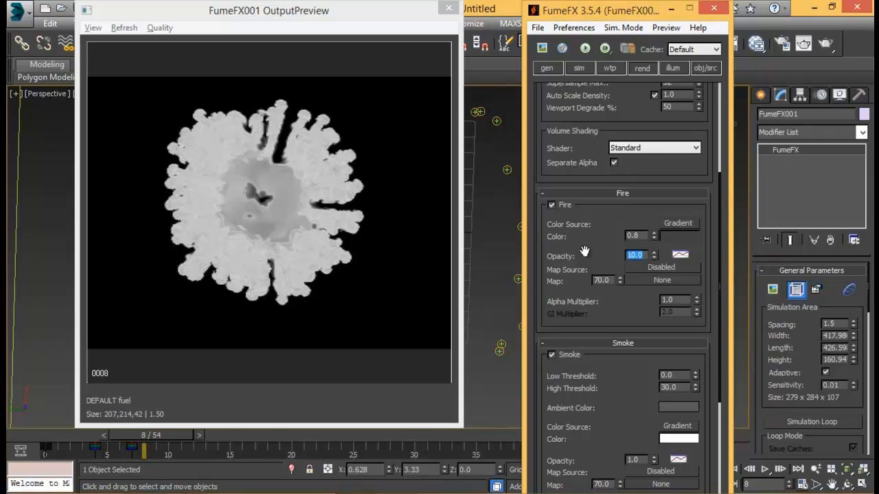
text(1)
key(Return)
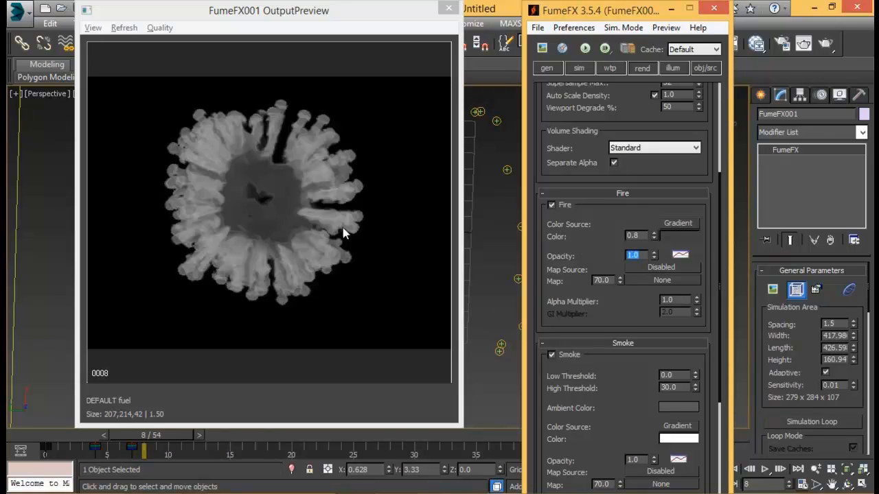
Reshape the fire opacity curve with a slower rise through about (10.7, 0.35), a lower peak, a mid dip and a raised tail, and preview frame 22
click(679, 255)
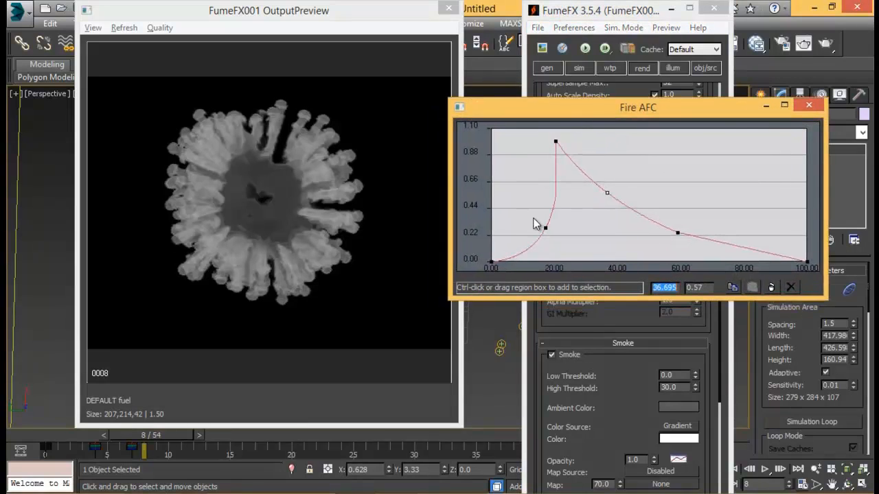
drag(546, 225, 534, 217)
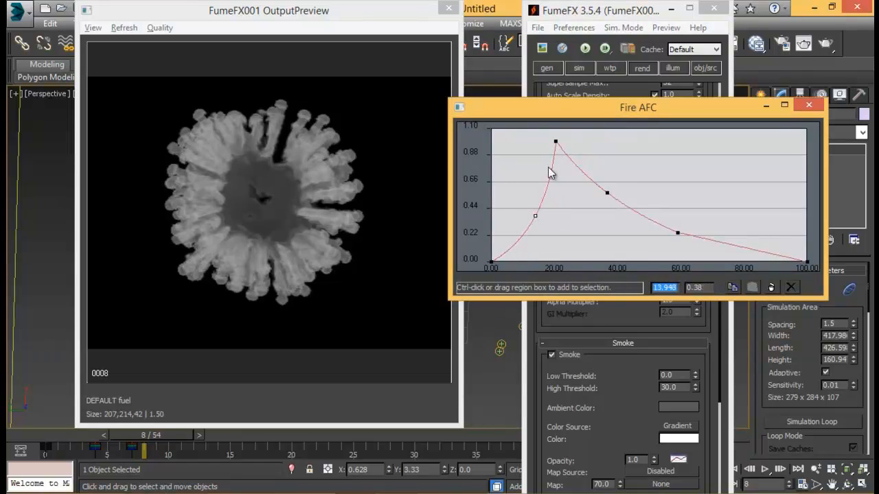
mouse_move(556, 144)
mouse_down()
mouse_move(570, 143)
mouse_move(543, 147)
mouse_move(558, 153)
mouse_up()
drag(607, 193, 591, 213)
drag(678, 232, 692, 200)
mouse_move(533, 216)
mouse_down()
mouse_move(522, 205)
mouse_move(525, 219)
mouse_up()
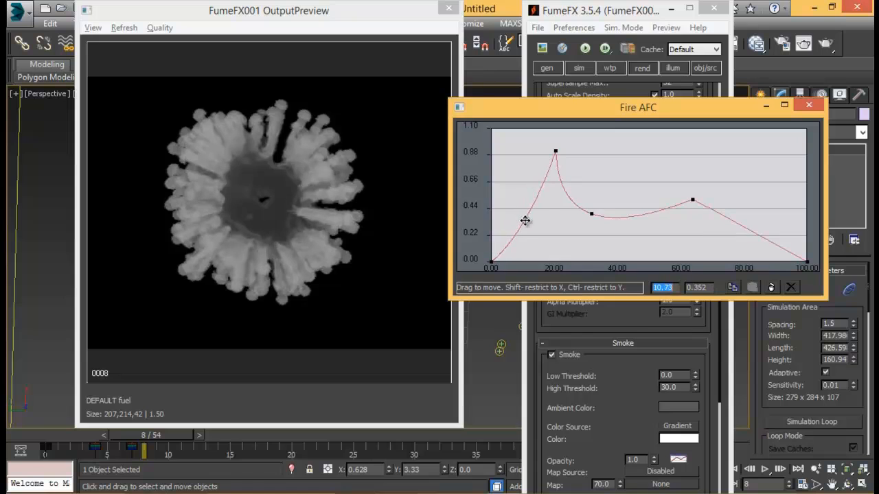
click(808, 104)
drag(168, 435, 374, 432)
drag(234, 424, 334, 419)
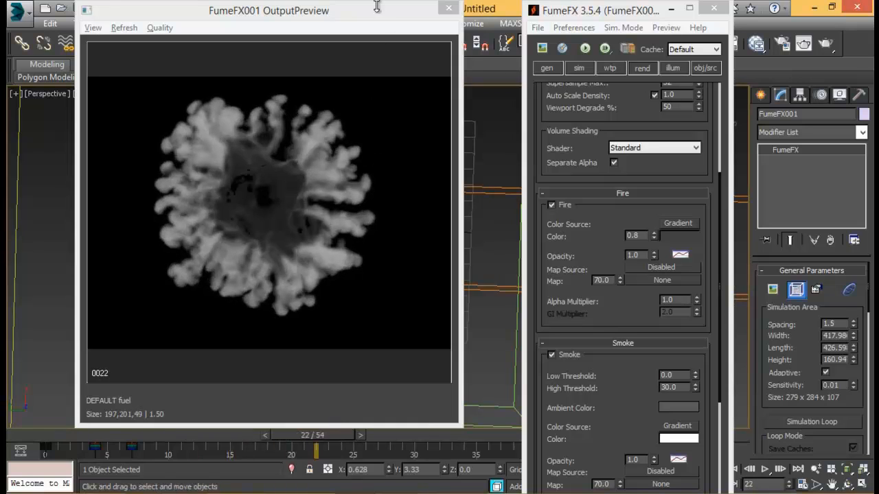
Preview the explosion at frame 18 and set the FumeFX simulation spacing to 0.4 after trying 0.5
drag(376, 11, 415, 20)
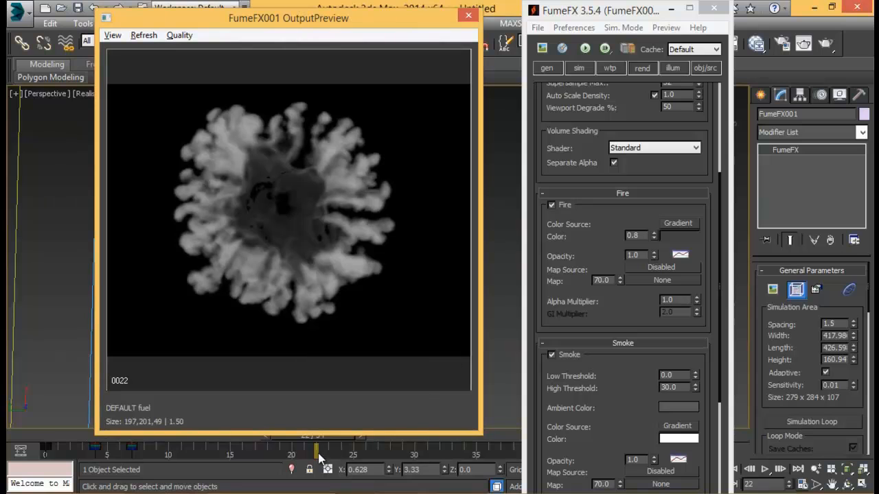
drag(306, 435, 244, 435)
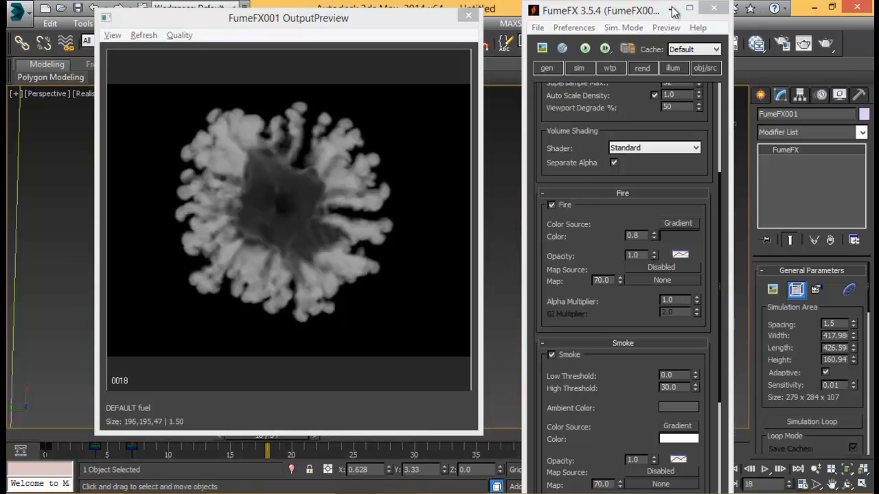
click(547, 68)
double_click(680, 117)
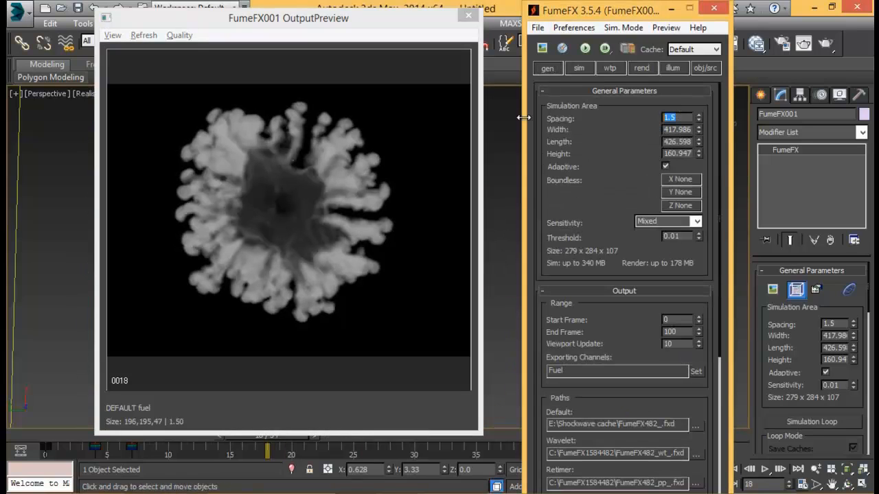
text(0.5)
key(Return)
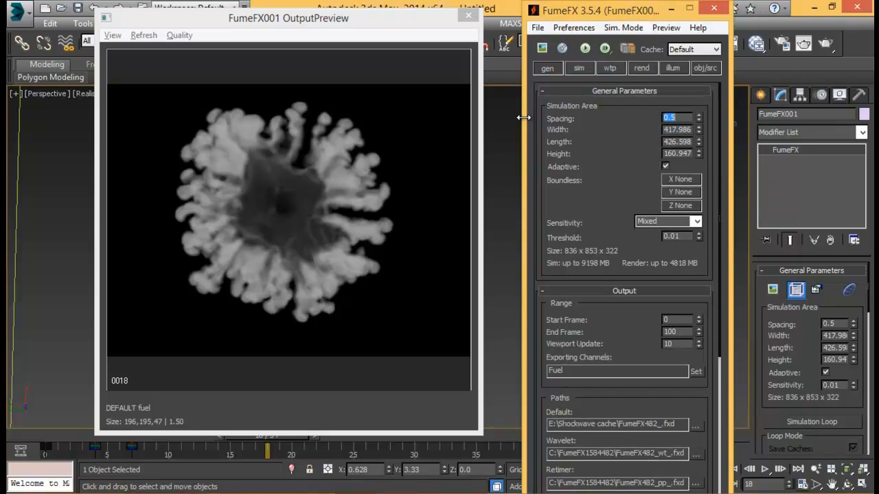
key(Return)
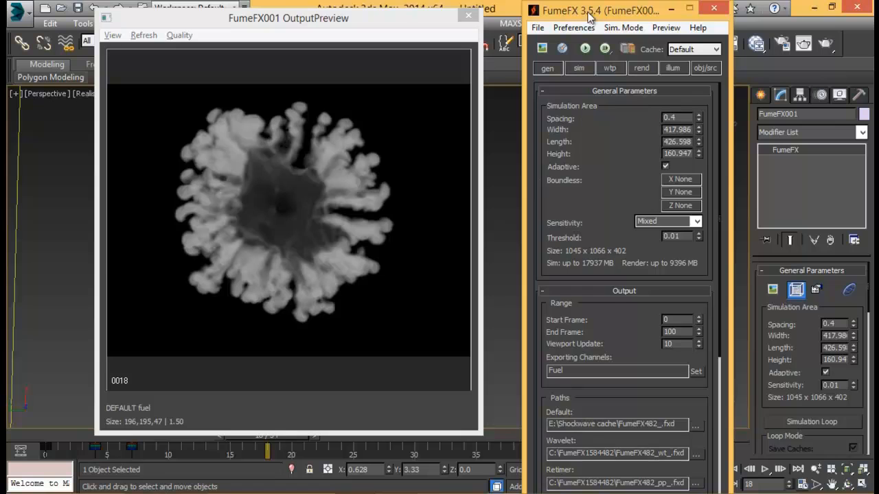
In the render setup, select the frame range 0 to 100 and set the output size to HDTV (video), 1920 x 1080
drag(588, 13, 552, 33)
click(631, 29)
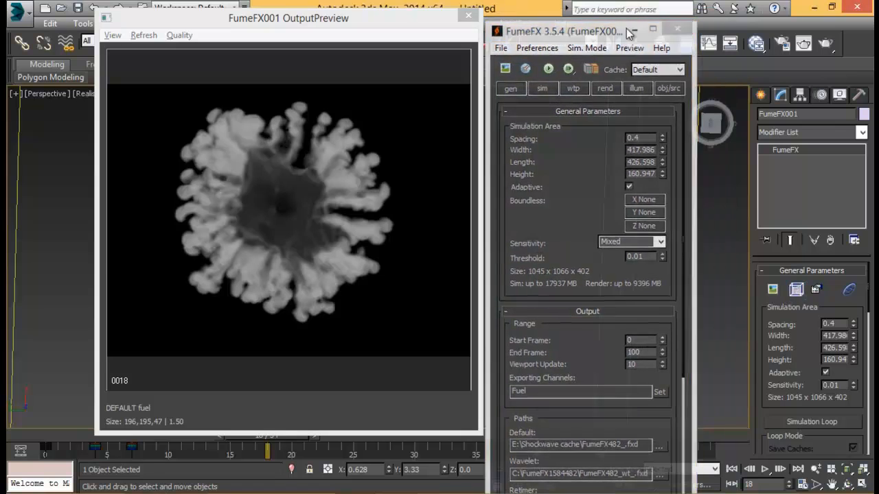
click(782, 43)
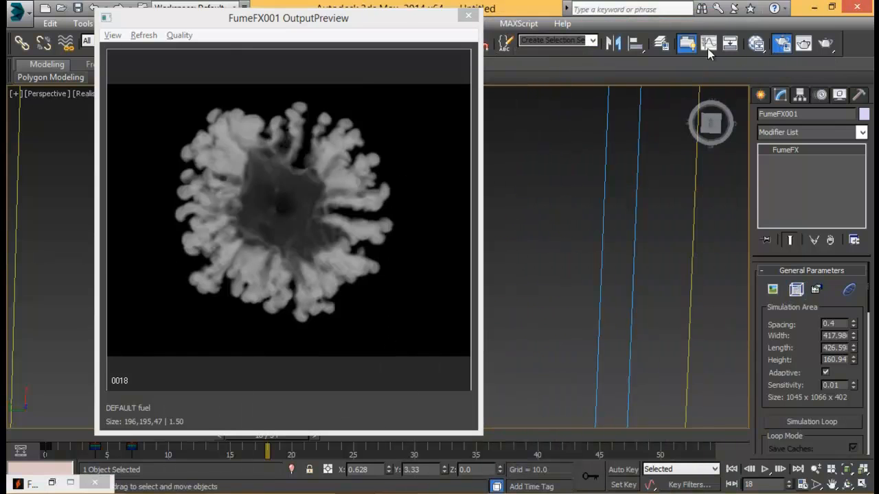
drag(462, 44, 635, 42)
click(533, 153)
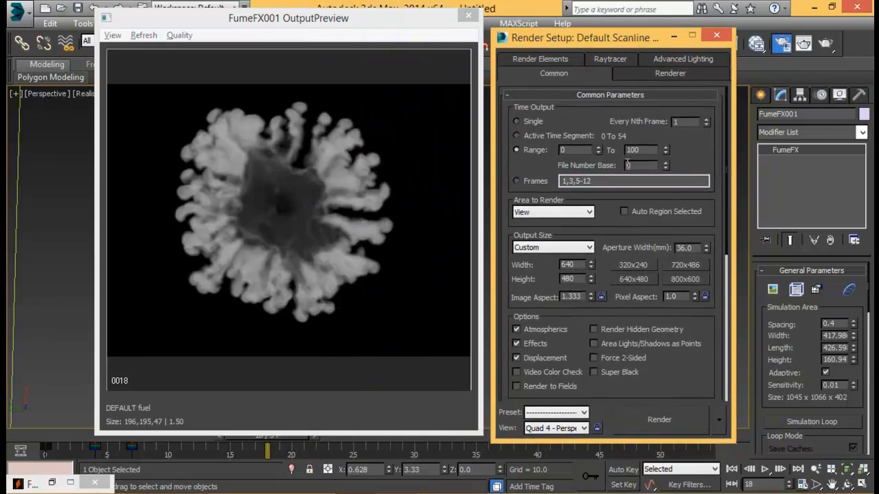
drag(689, 149, 700, 109)
drag(603, 187, 603, 154)
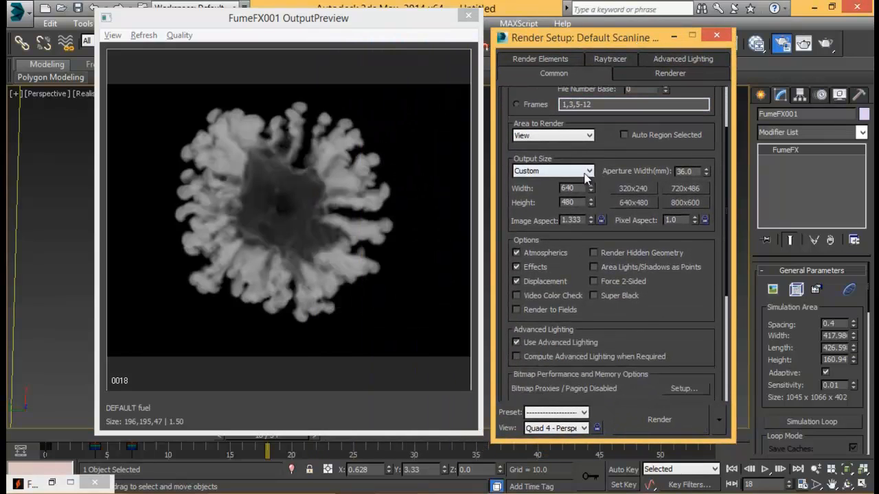
click(552, 170)
click(536, 341)
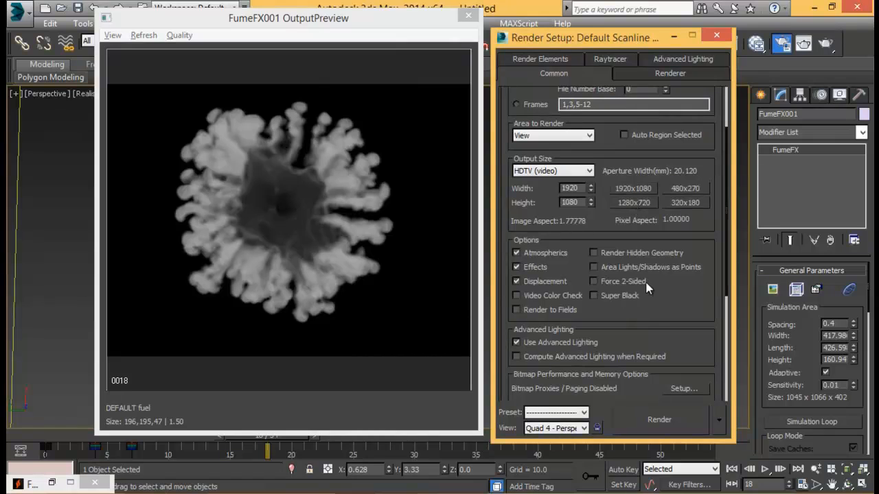
Set the render output to save as the JPEG file asdasda on the Desktop and review the remaining common render settings
scroll(647, 287, down, 5)
click(678, 268)
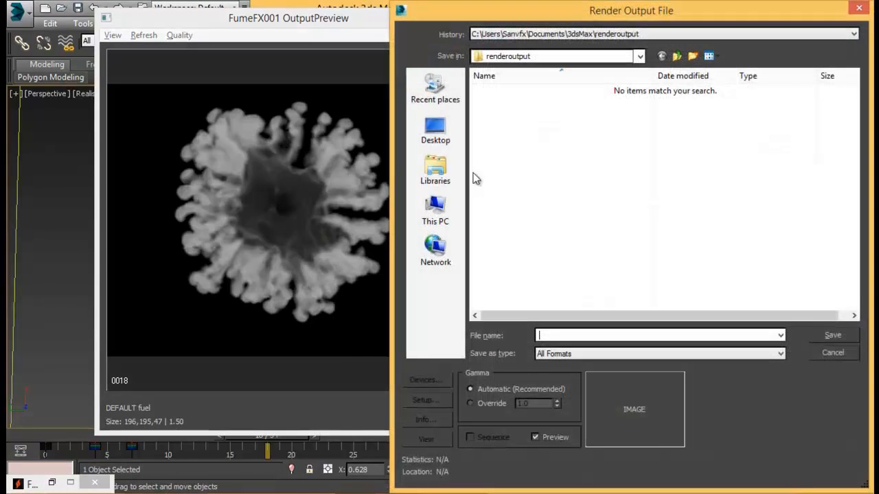
click(445, 140)
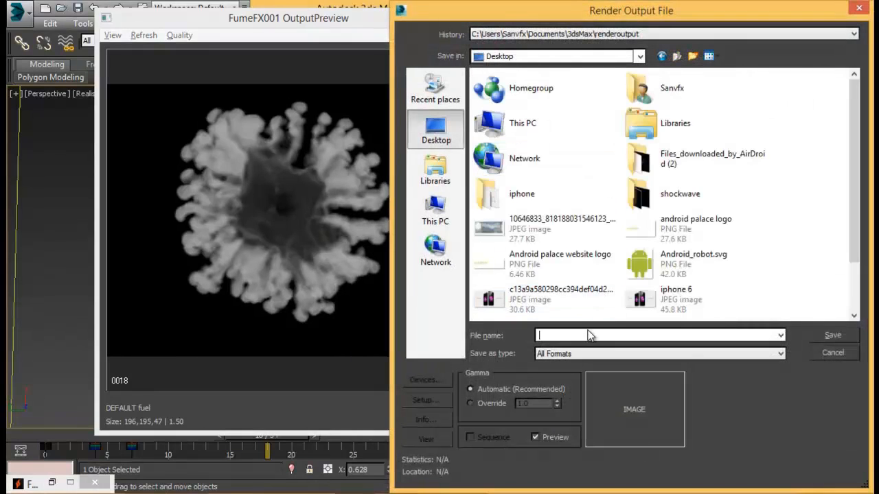
text(asdasda)
click(614, 353)
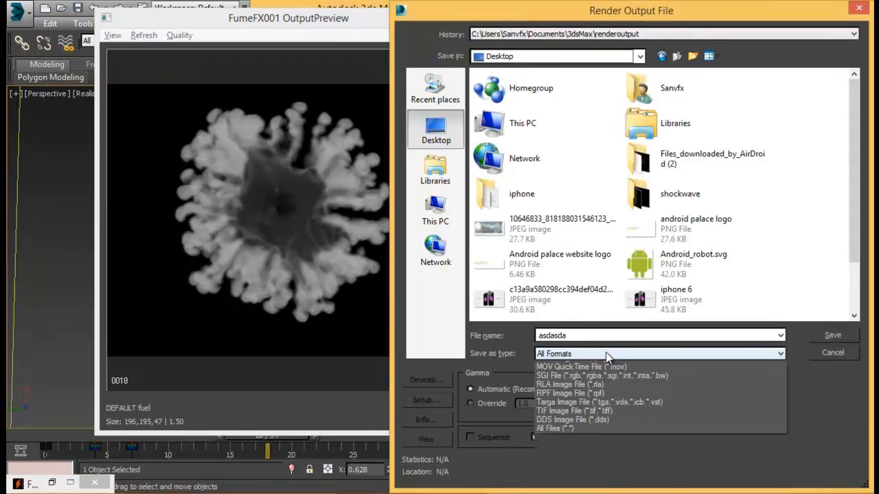
click(575, 436)
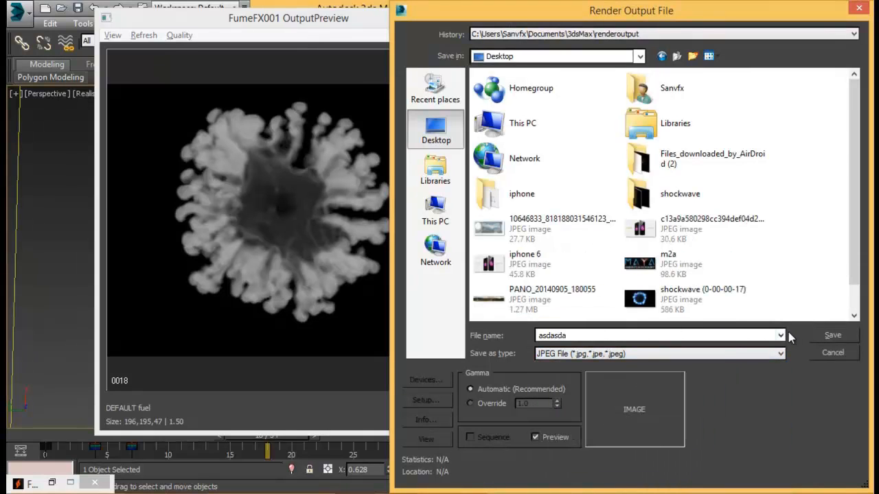
click(816, 334)
click(592, 327)
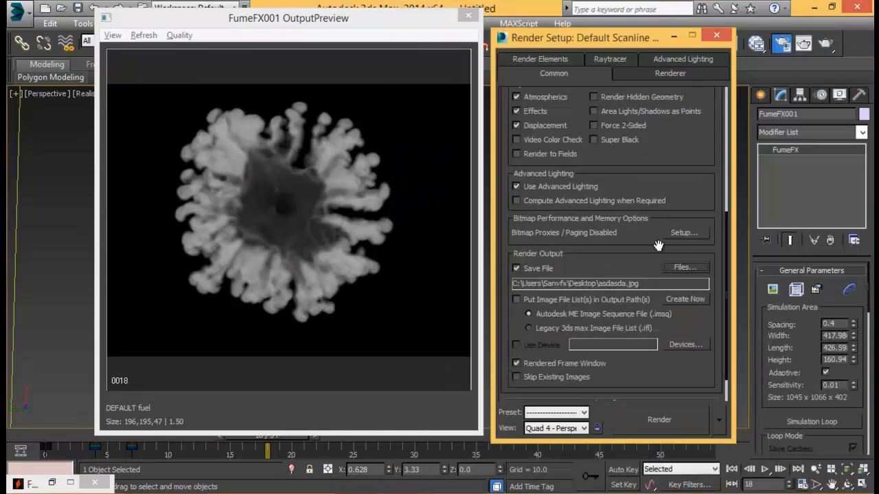
scroll(676, 116, down, 2)
click(617, 395)
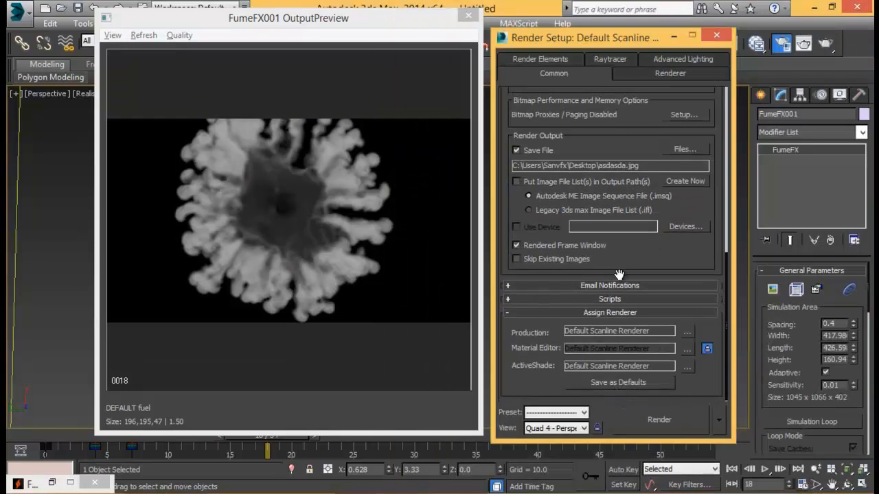
scroll(622, 264, up, 2)
scroll(630, 265, up, 3)
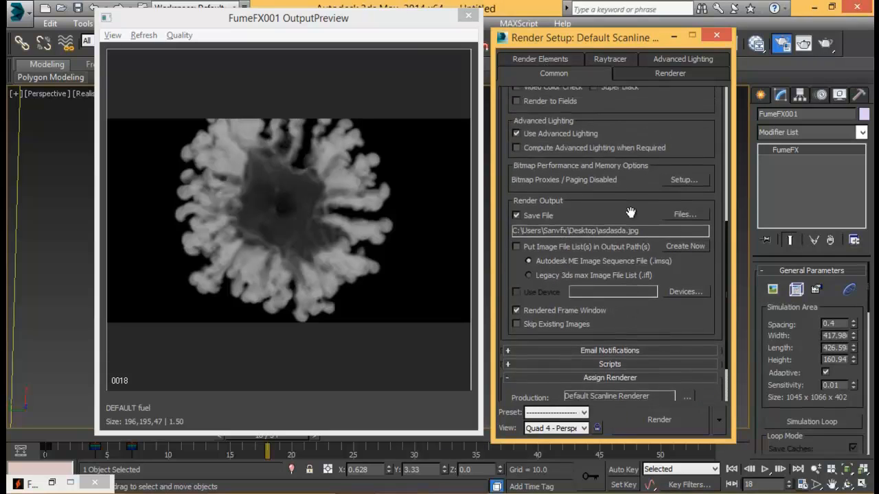
Clear the render setup and output preview out of the way and switch to a maximized Front viewport
click(673, 35)
click(468, 15)
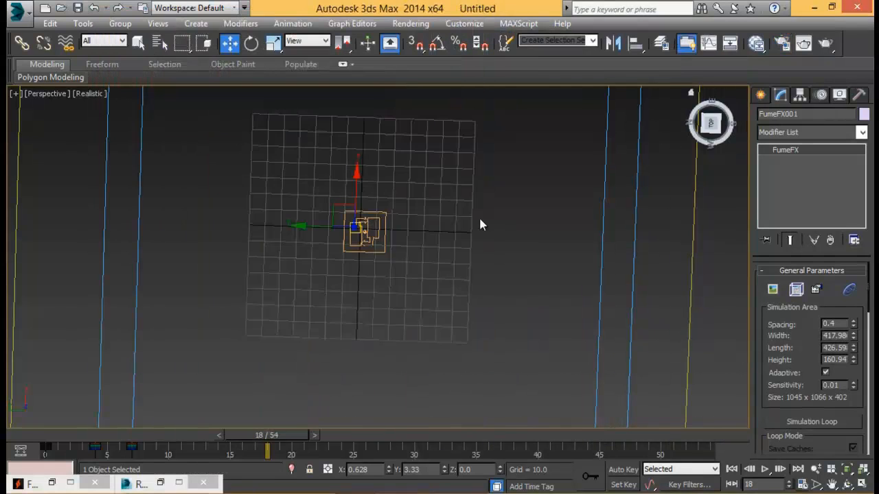
alt+middle_drag(479, 215, 472, 156)
key(alt+w)
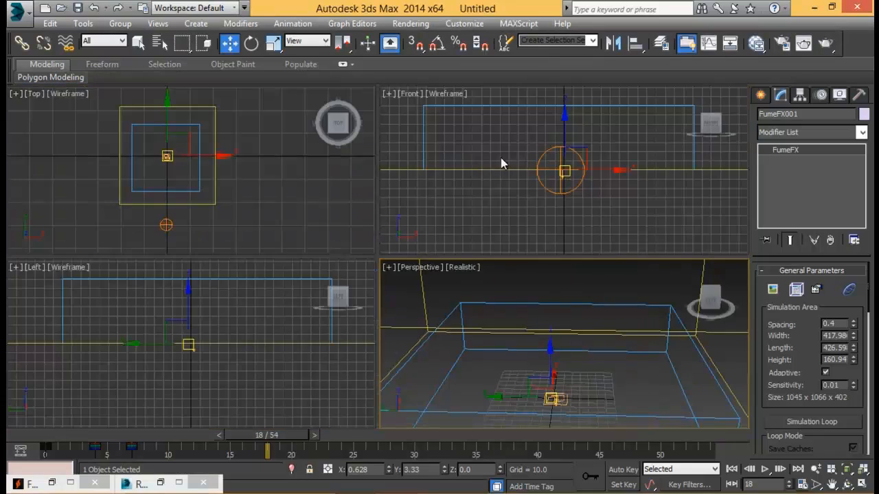
right_click(515, 197)
key(alt+w)
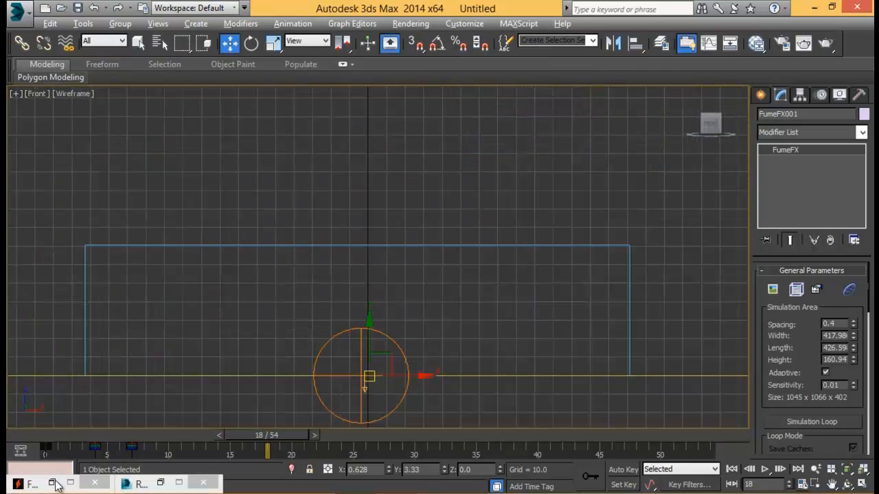
Preview the explosion from the Front view and scrub the timeline to frame 38
click(160, 482)
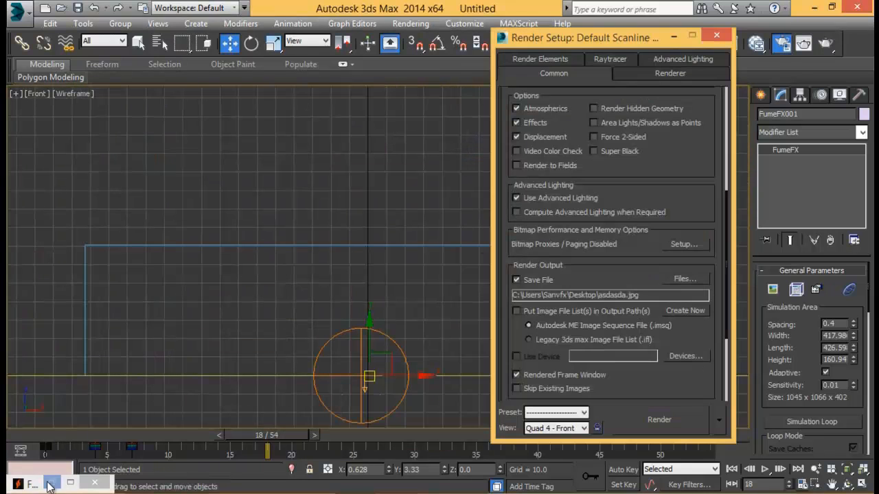
click(49, 485)
click(506, 94)
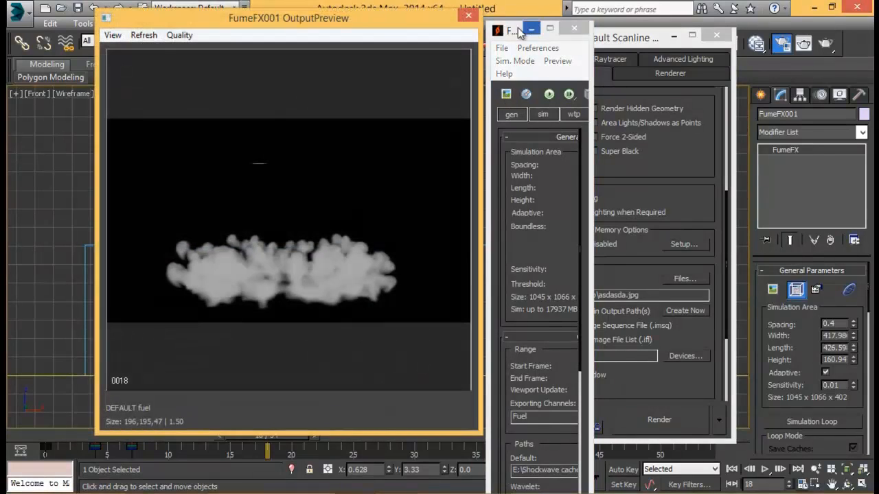
drag(346, 19, 609, 12)
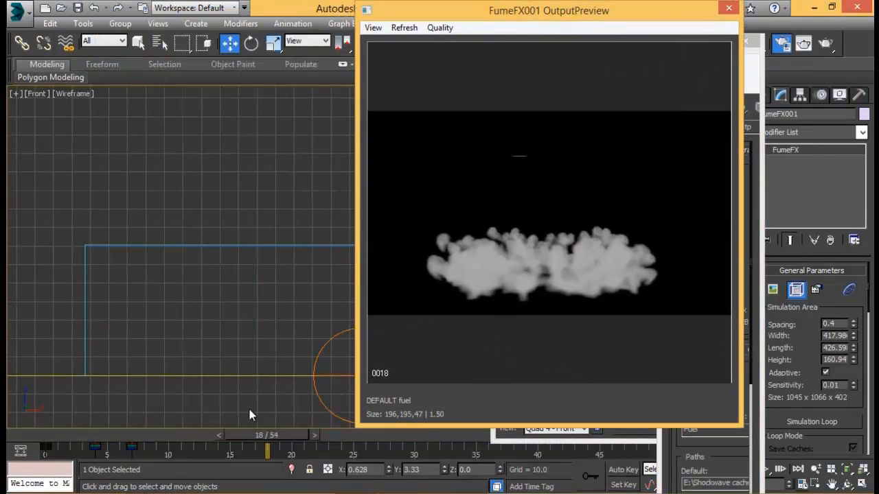
drag(267, 434, 487, 401)
key(w)
Close the output preview and the FumeFX window, and minimize the render setup
click(728, 8)
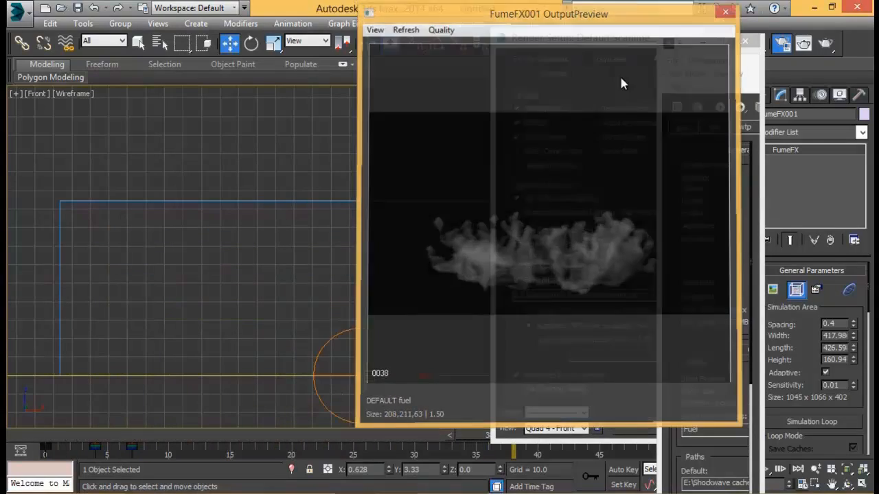
click(743, 43)
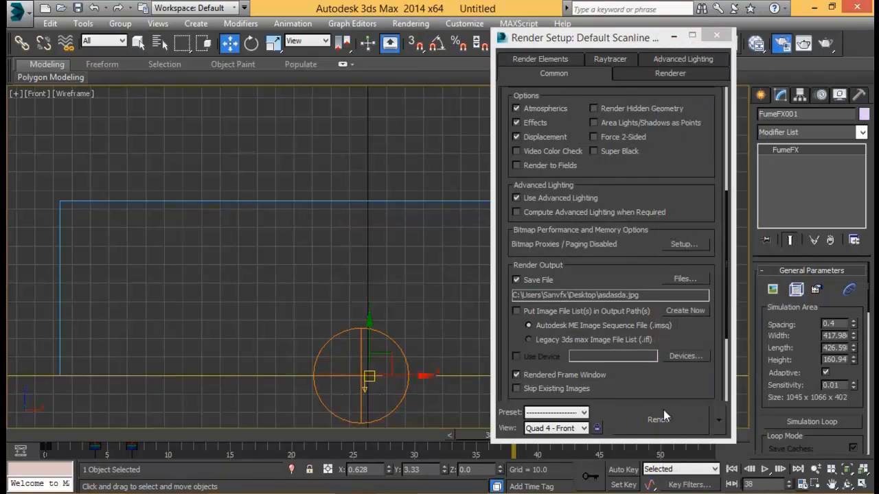
click(673, 35)
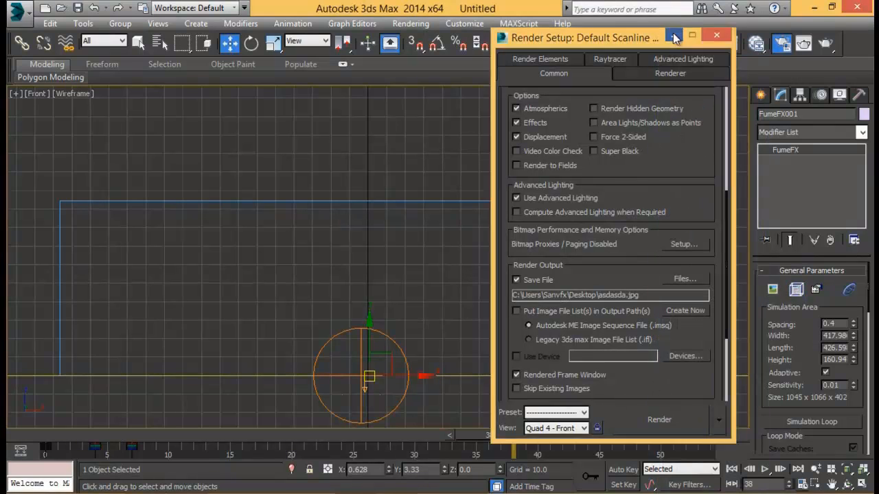
middle_drag(550, 280, 565, 240)
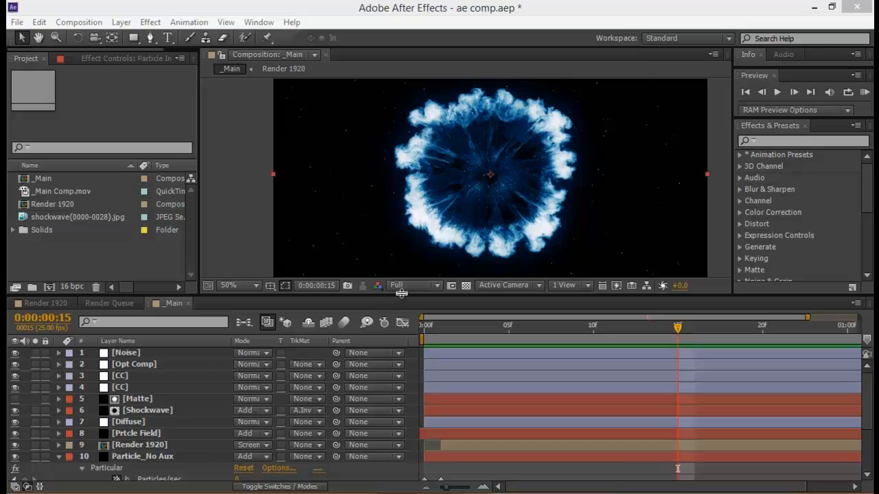
Switch to After Effects and examine the _Main composition's layer stack and the Particle Inner layer's Particular settings
drag(404, 295, 404, 217)
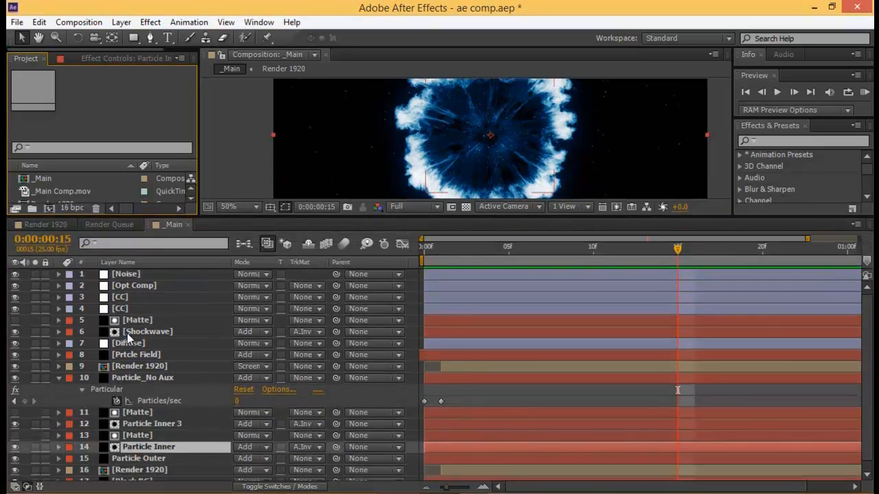
scroll(96, 412, up, 1)
drag(490, 218, 412, 276)
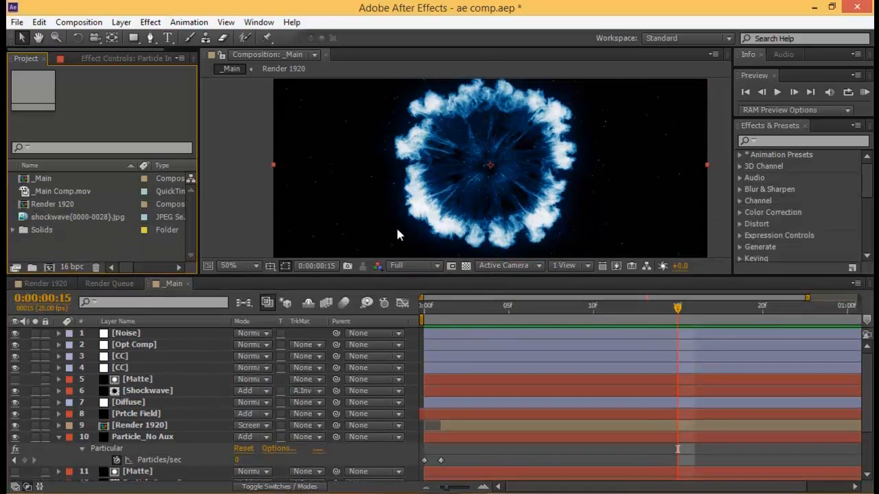
click(127, 58)
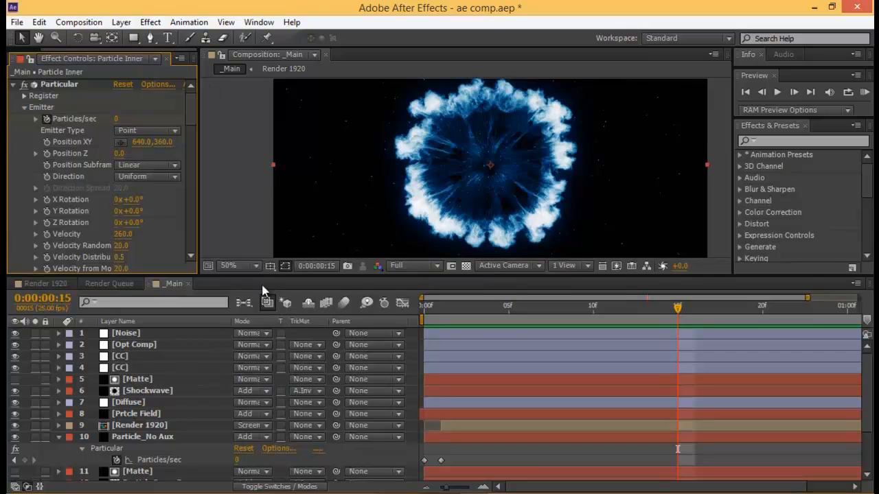
scroll(214, 386, down, 3)
scroll(213, 383, down, 3)
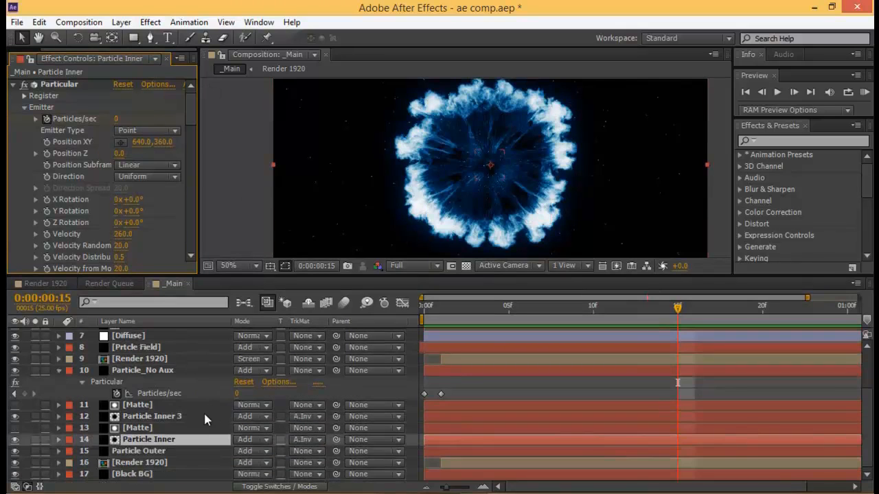
scroll(142, 450, up, 6)
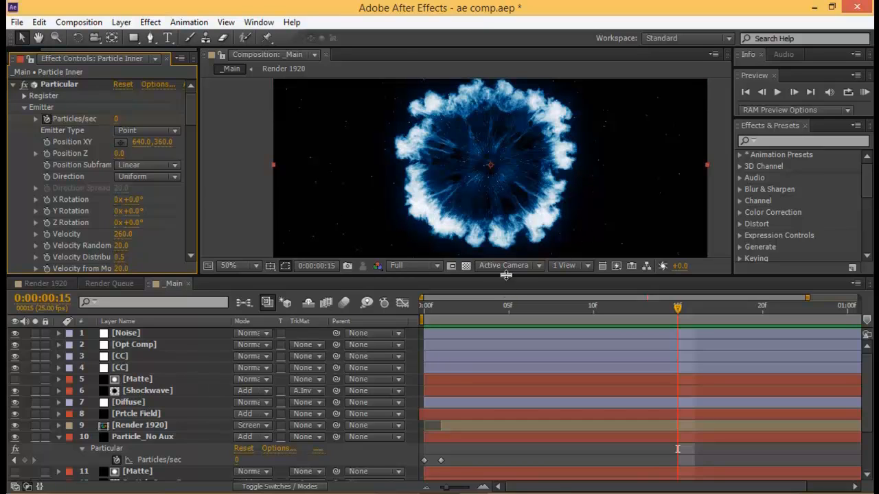
drag(505, 275, 505, 299)
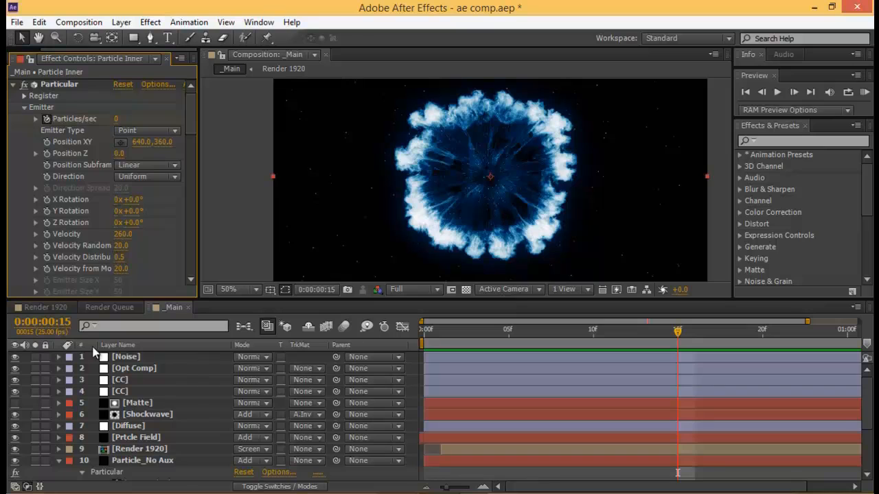
Hide all layers of the _Main composition, from Noise down to Black BG
drag(15, 357, 14, 467)
scroll(37, 417, down, 3)
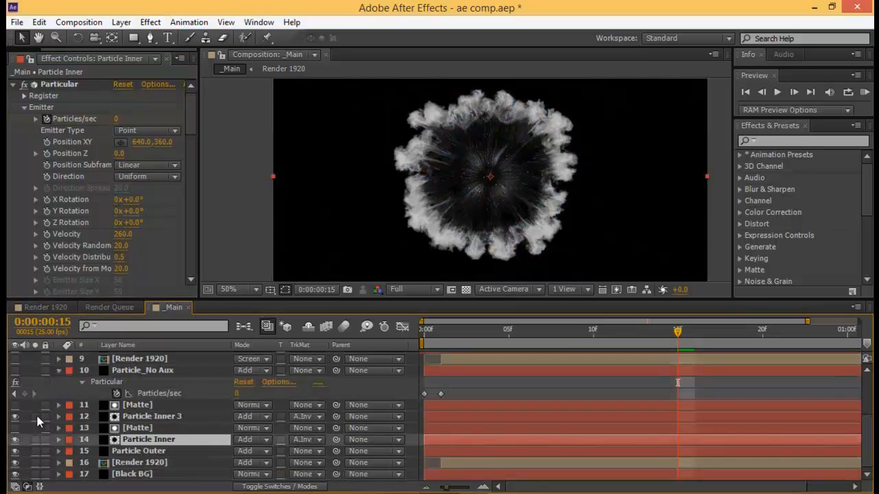
drag(15, 416, 16, 462)
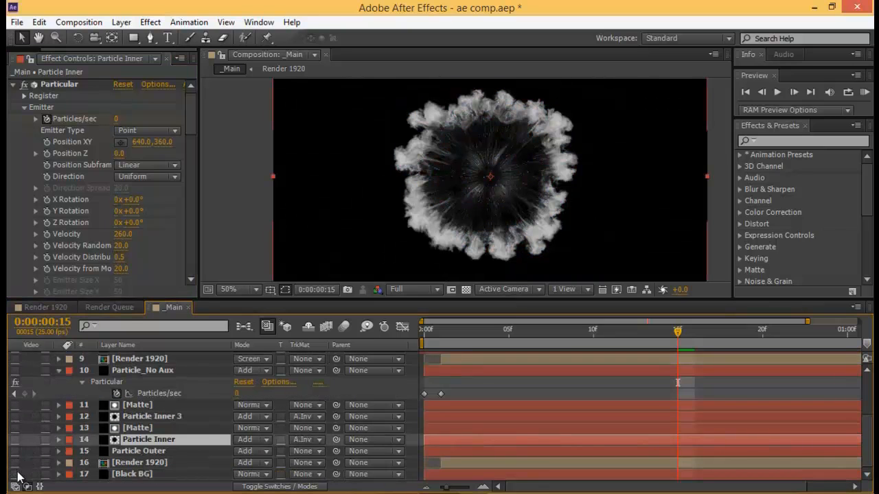
Make the Black BG layer visible and check it with the transparency grid
click(133, 474)
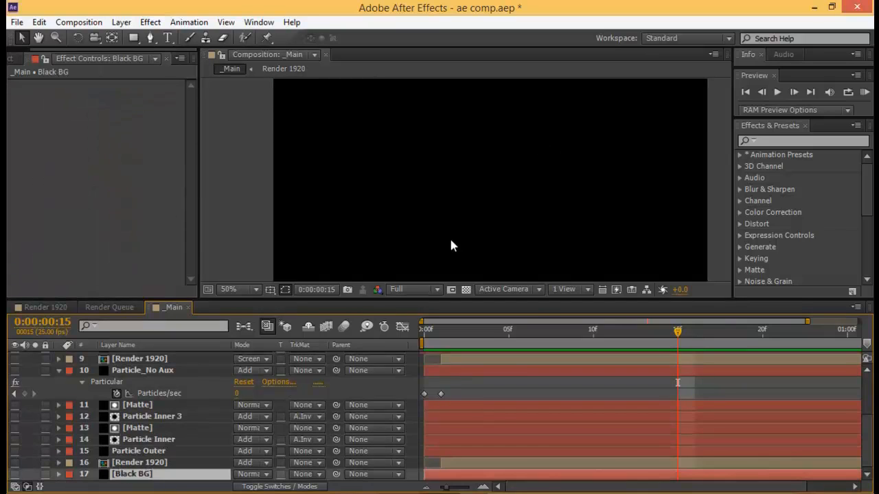
click(15, 474)
scroll(494, 187, down, 2)
click(466, 289)
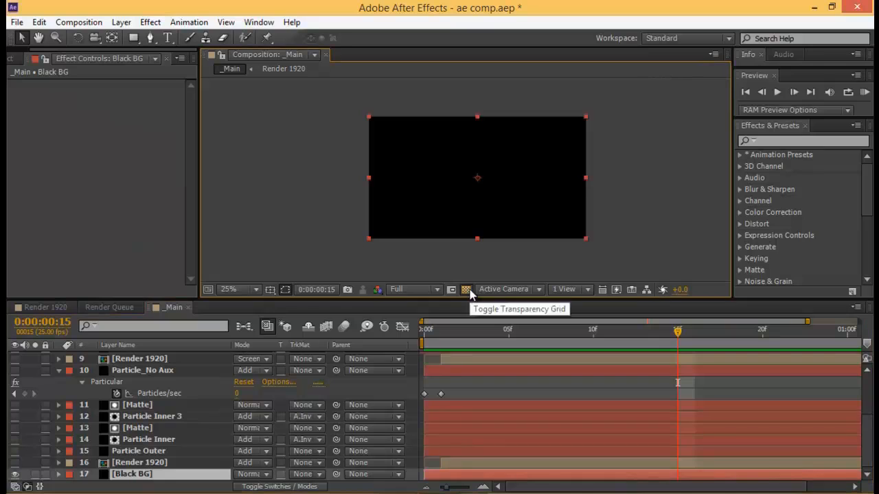
Show the Render 1920 layer directly above Black BG and scrub the smoke animation to frame 12
click(15, 462)
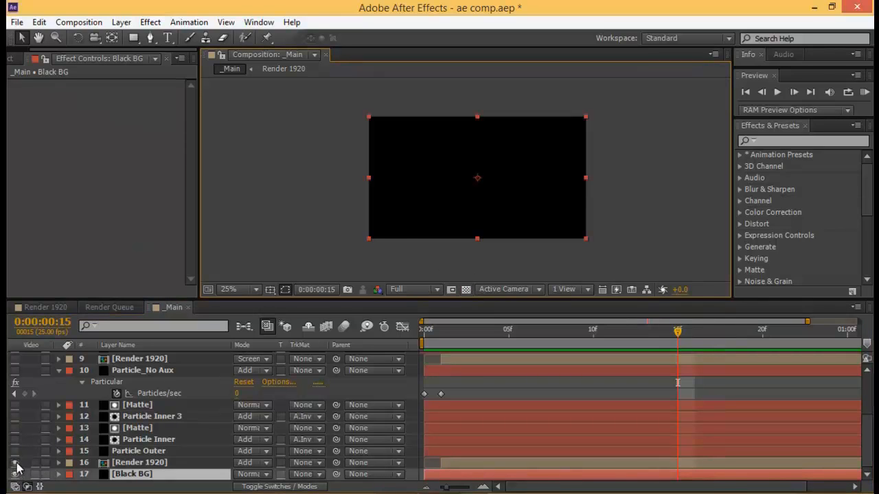
scroll(493, 205, up, 2)
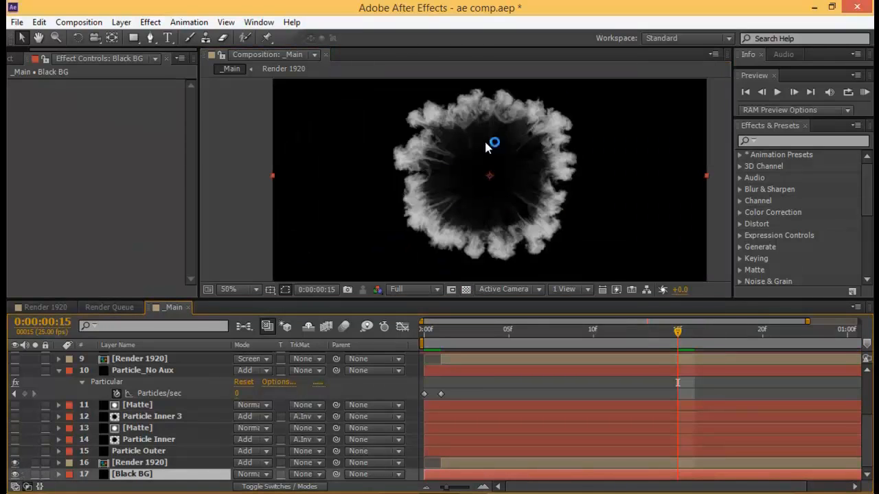
drag(582, 342, 407, 325)
drag(602, 319, 627, 322)
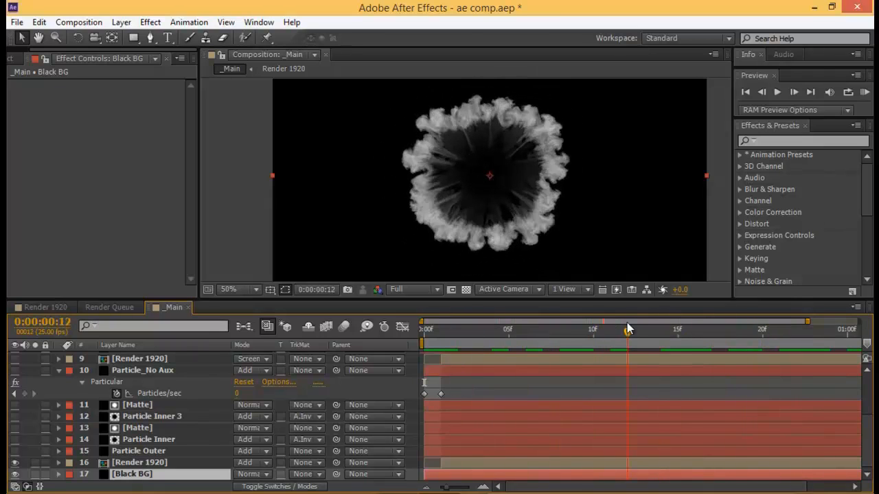
Show and solo the Particle Outer layer, and scrub its particle animation to frame 13
click(15, 451)
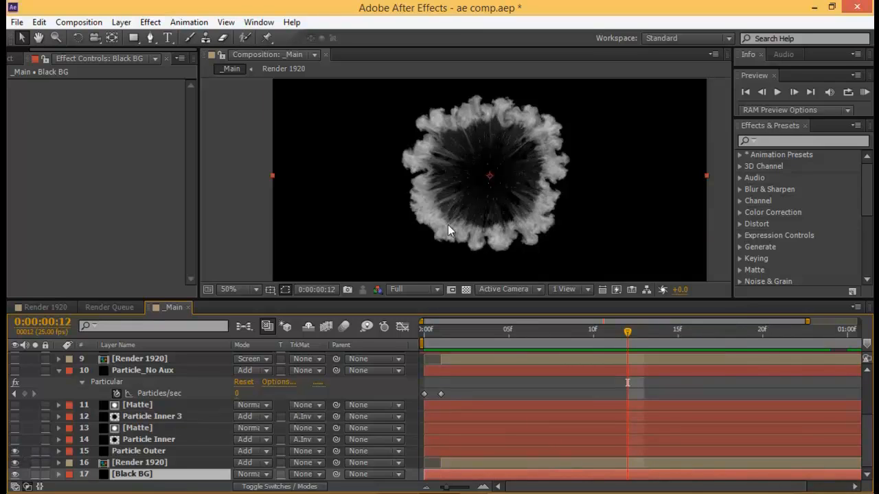
click(35, 451)
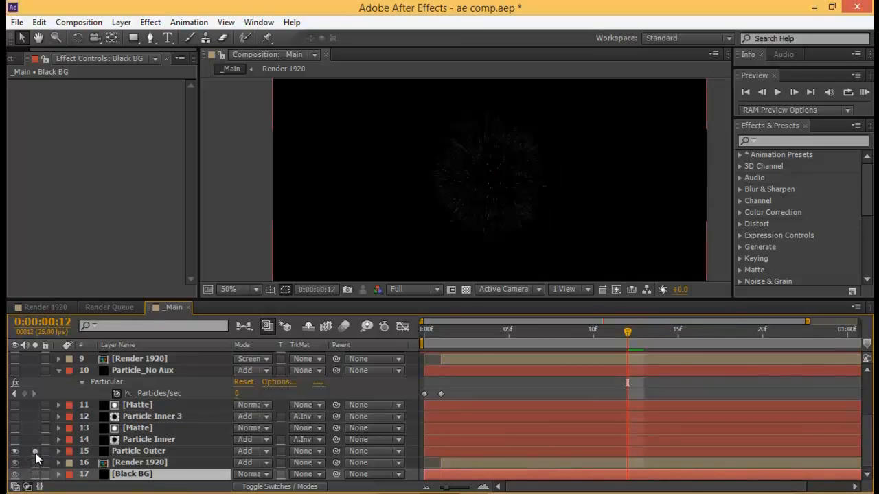
drag(534, 336, 676, 333)
drag(746, 333, 643, 331)
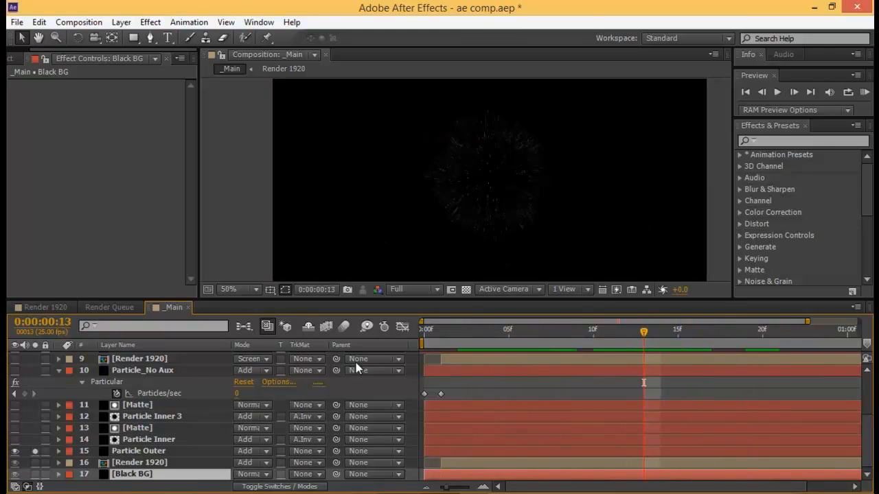
Examine the Particle Outer layer's Particular emitter settings and unsolo the layer
click(151, 451)
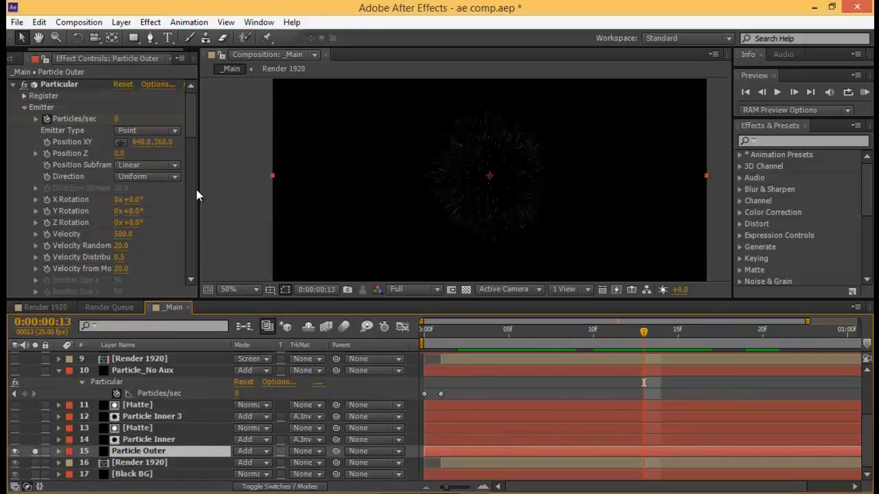
mouse_move(191, 123)
mouse_down()
mouse_move(192, 256)
mouse_move(190, 107)
mouse_up()
click(87, 83)
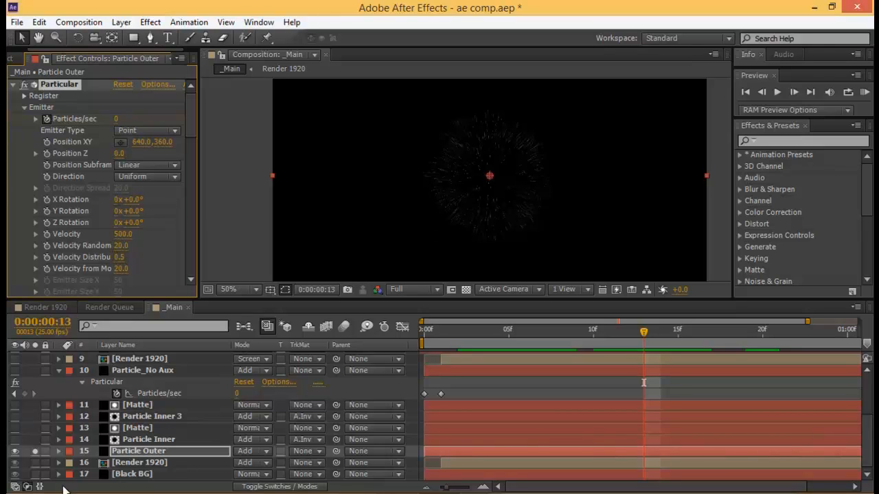
click(36, 451)
Show and solo the Particle Inner layer, scrub to frame 24 and inspect its Fast Blur effect
click(145, 440)
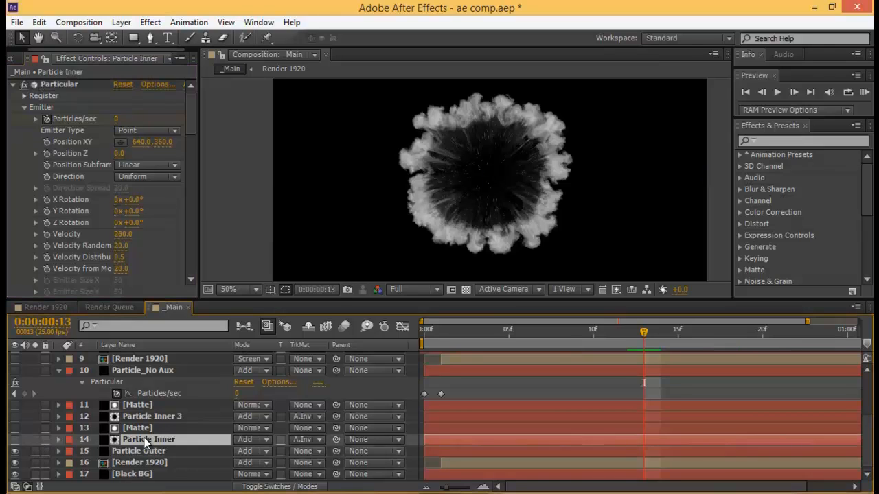
click(35, 439)
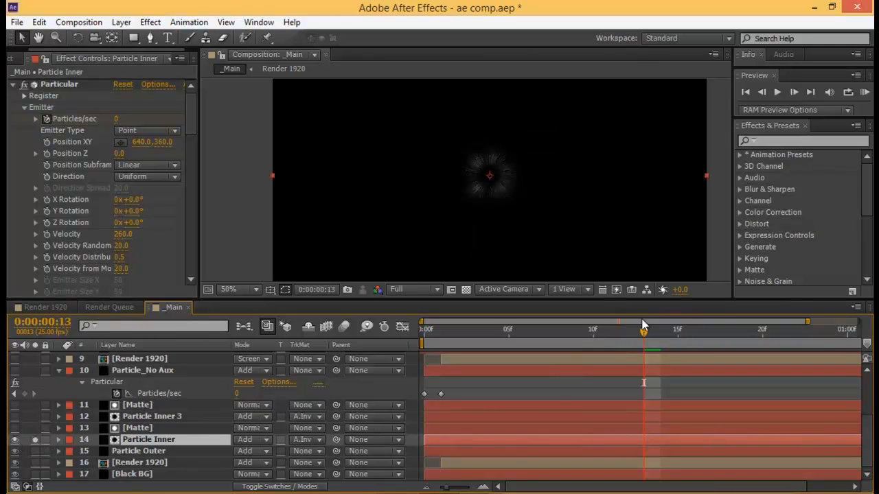
drag(643, 331, 827, 326)
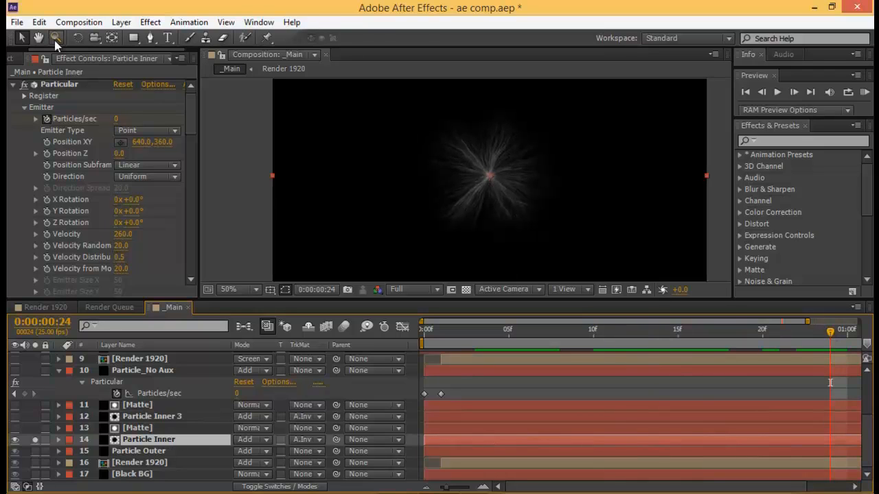
drag(190, 104, 192, 251)
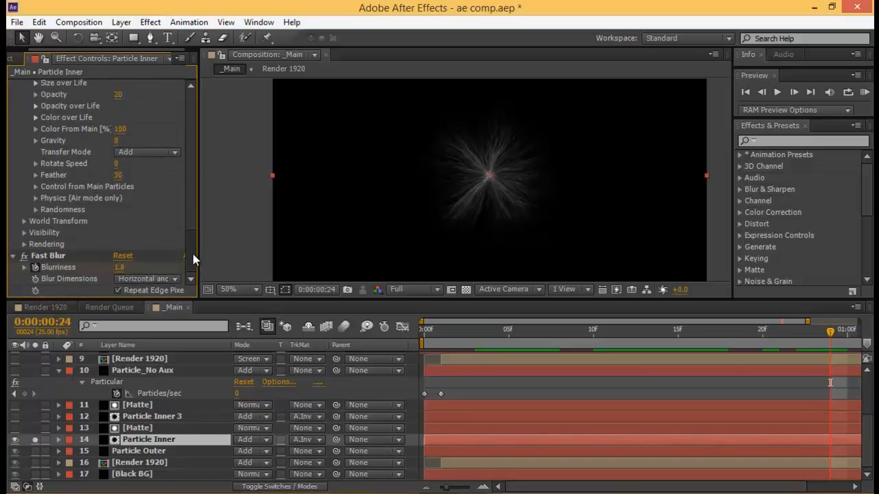
click(61, 256)
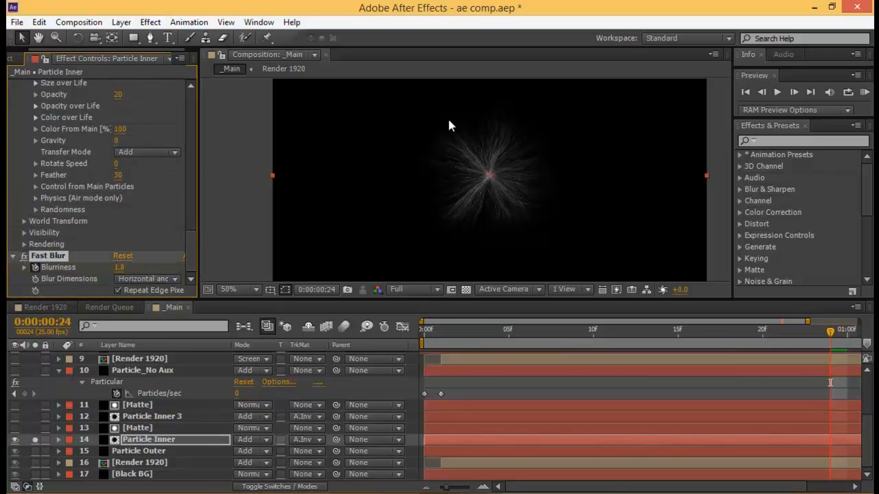
View the Matte layer above Particle Inner by itself, soloed over the transparency grid with its mask outlines hidden
click(145, 428)
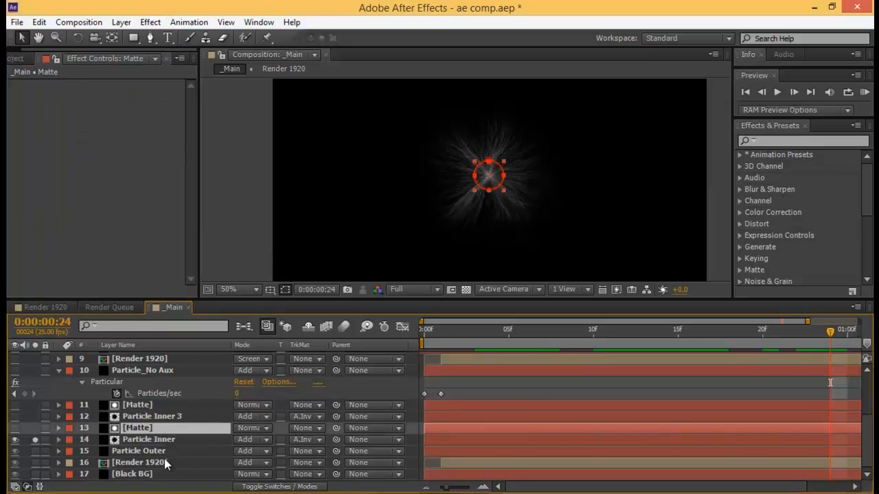
click(16, 429)
click(35, 429)
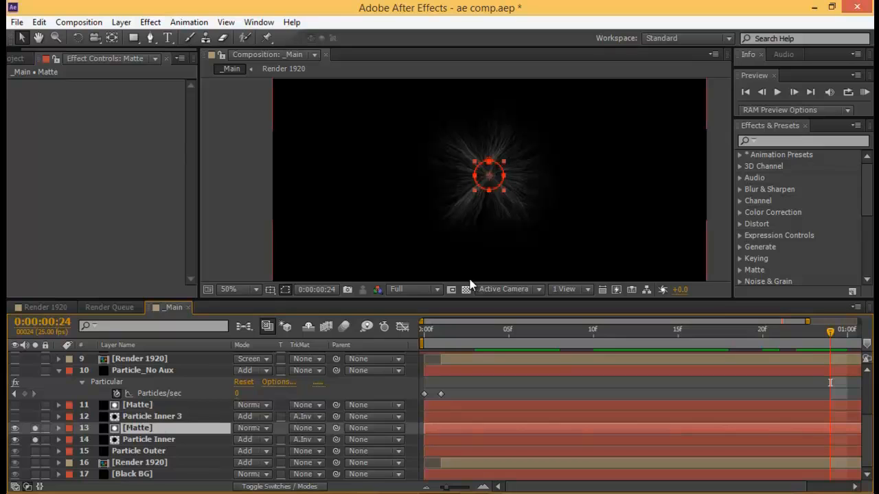
click(466, 290)
scroll(510, 184, down, 1)
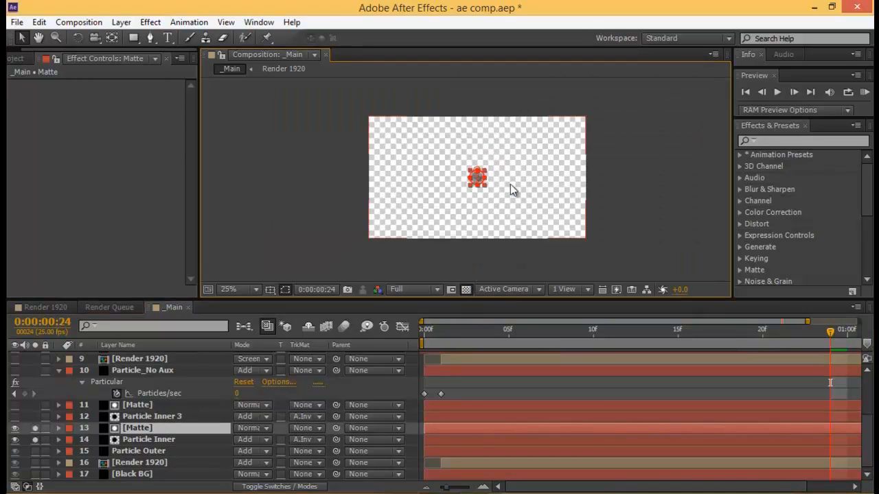
key(F2)
scroll(461, 181, up, 1)
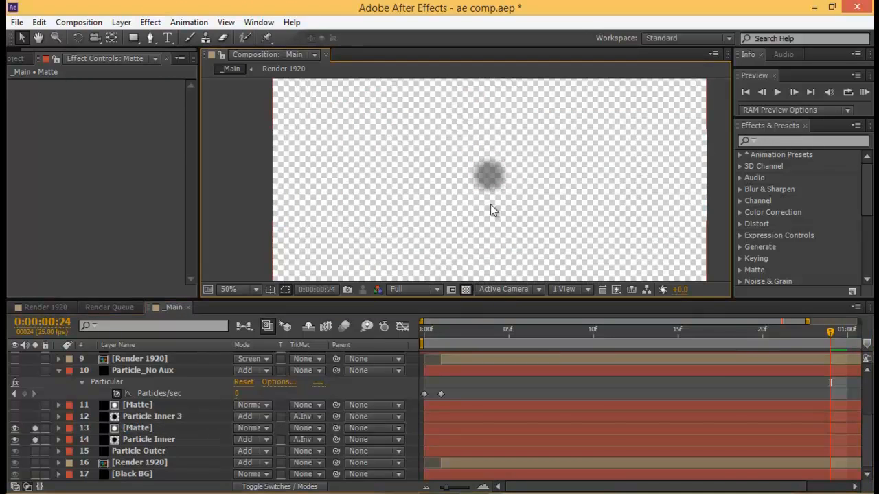
click(35, 440)
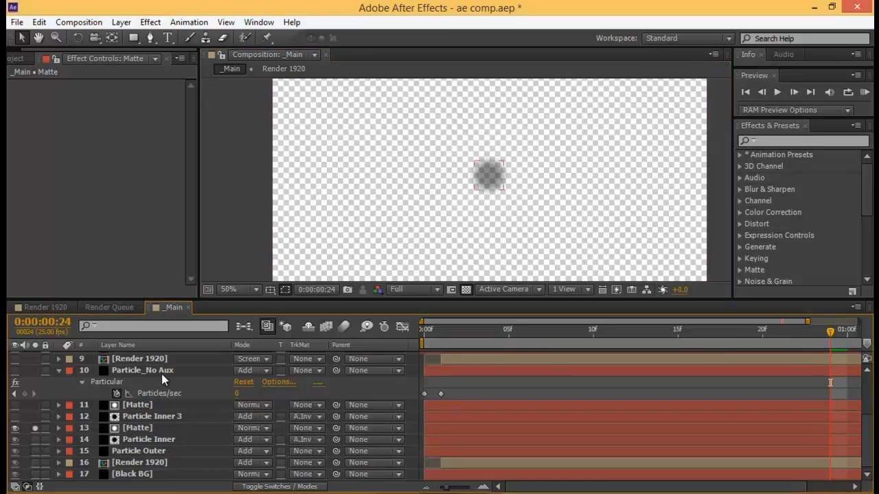
Unsolo and hide the Matte layer above Particle Inner, leaving Particle Inner unlocked
click(35, 428)
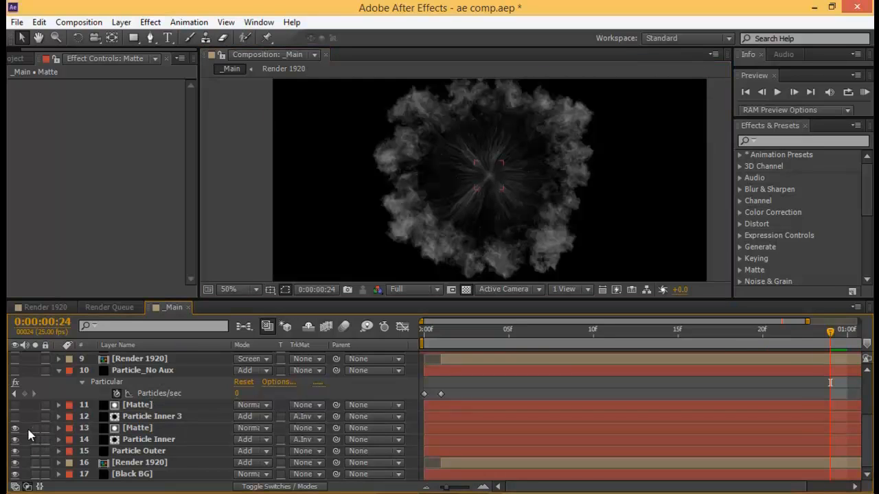
click(46, 439)
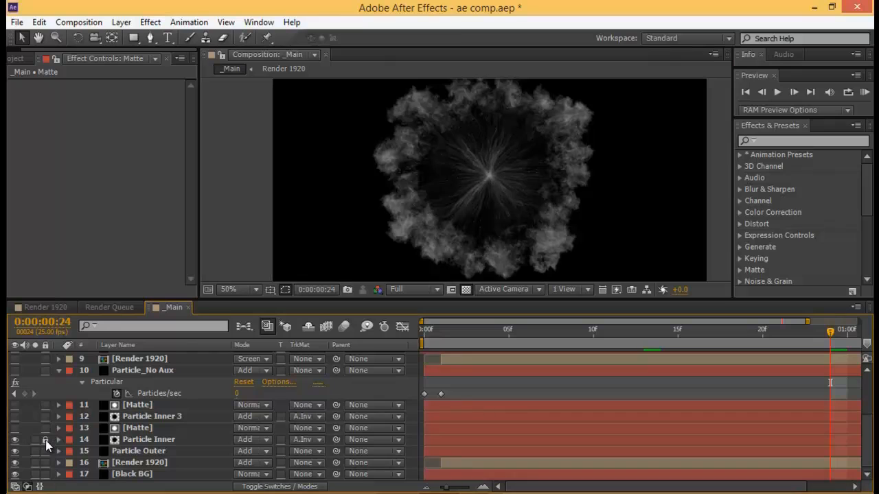
click(45, 440)
Examine the Particle Inner layer's track matte options and the Matte layer's circular mask
click(144, 445)
click(320, 441)
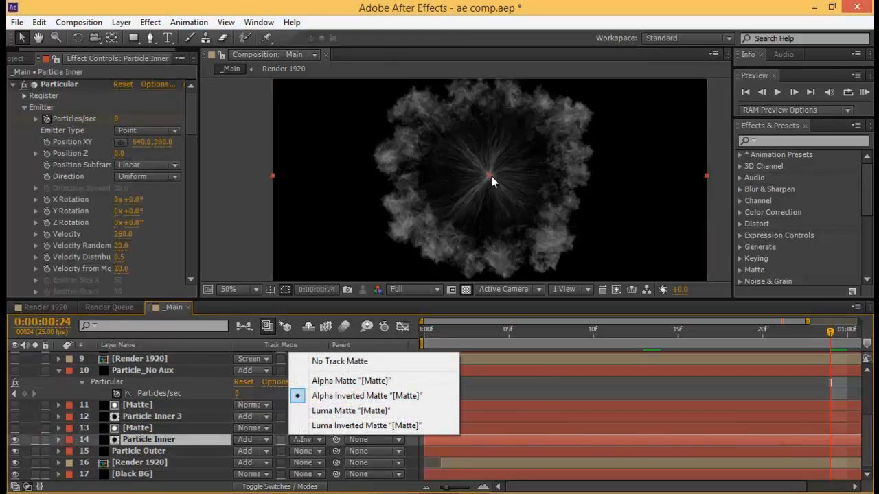
click(141, 428)
click(153, 440)
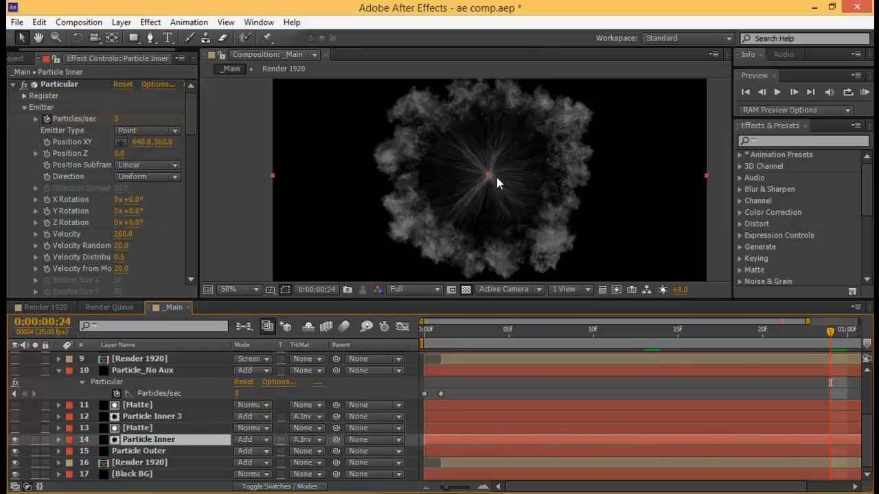
click(142, 427)
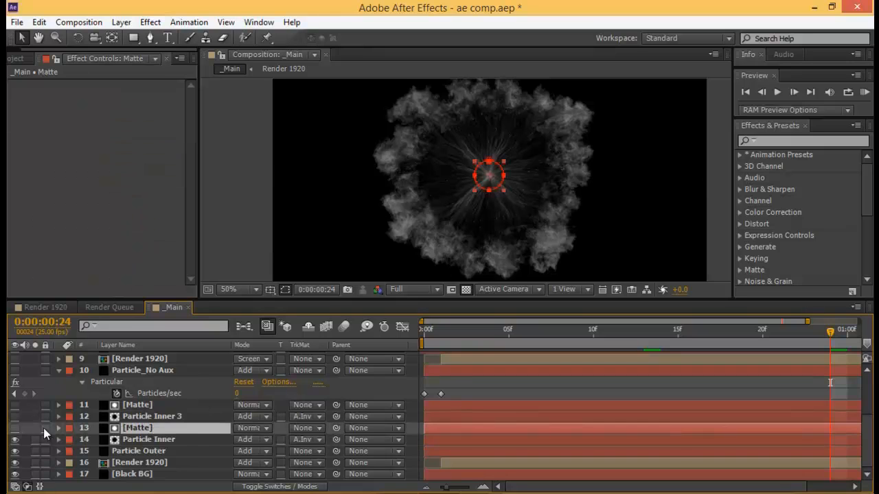
Set the Particle Inner layer to No Track Matte and solo it to inspect the unmatted center
click(316, 439)
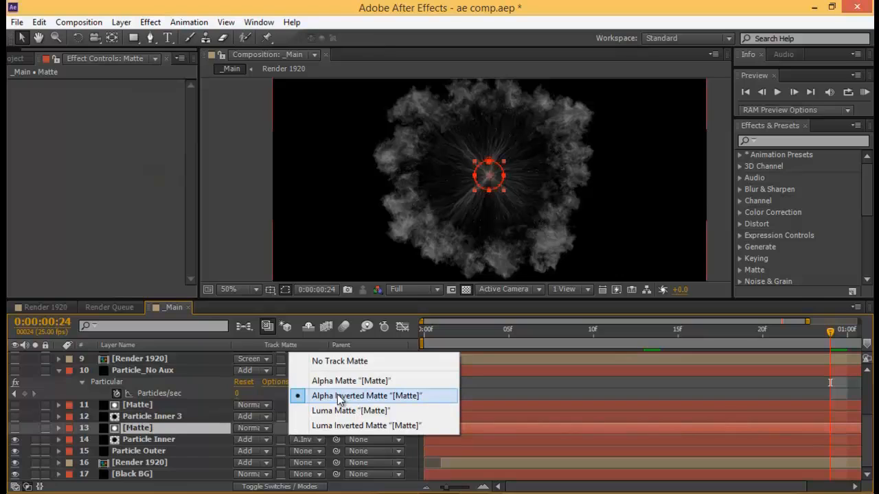
click(296, 361)
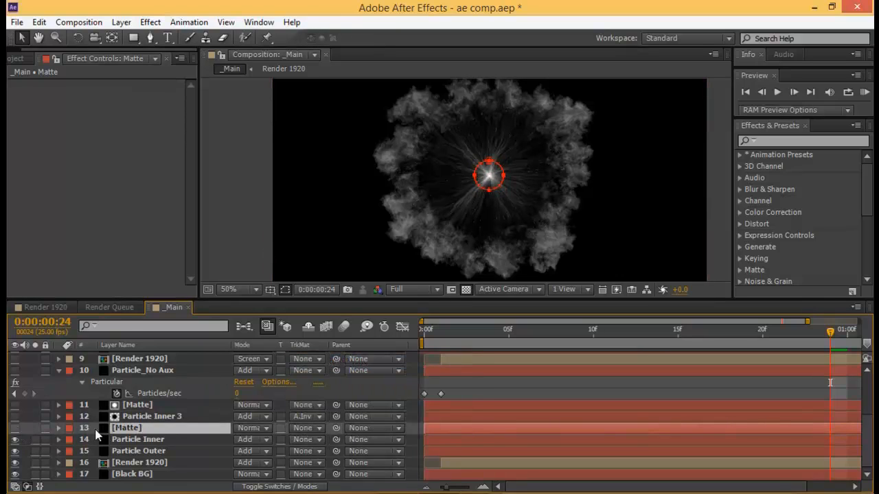
click(35, 440)
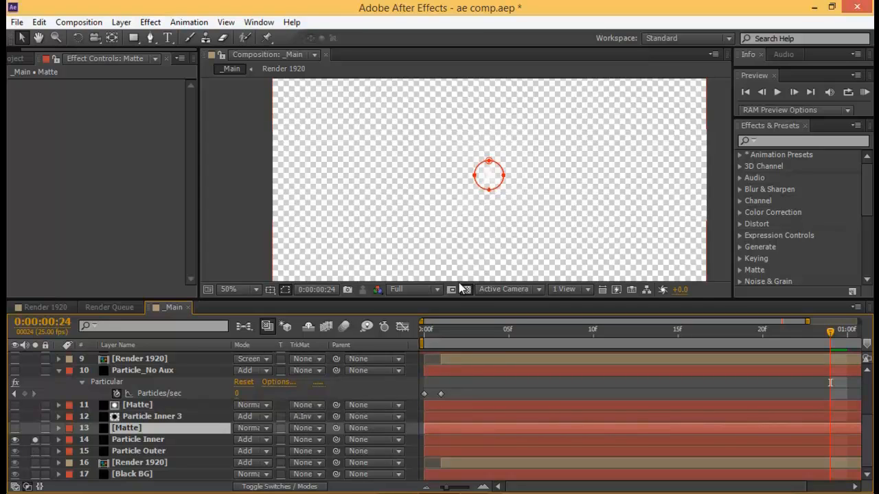
click(140, 416)
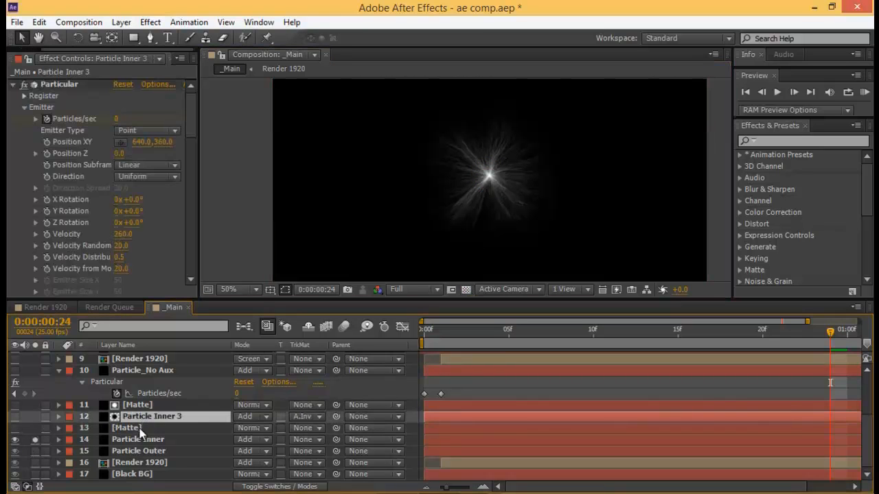
Set the Particle Inner layer's track matte to Alpha Inverted Matte "[Matte]" and inspect the center at 100% magnification
click(141, 440)
click(306, 439)
click(352, 397)
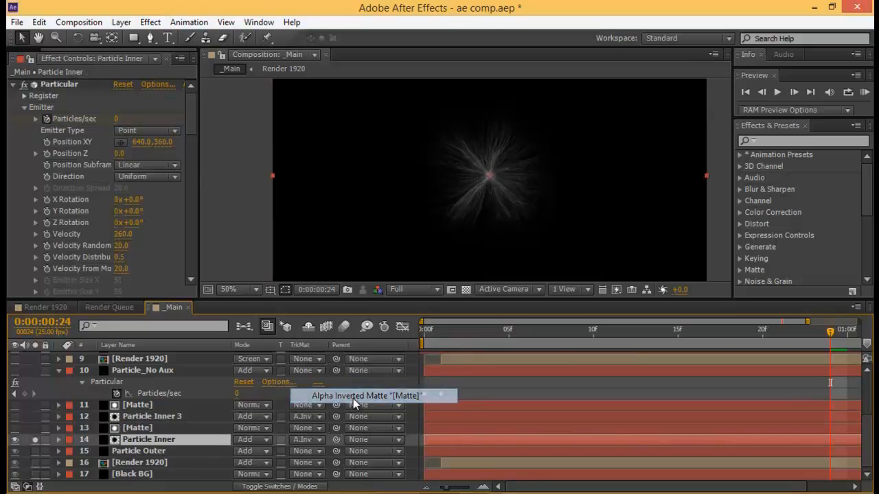
scroll(484, 176, up, 2)
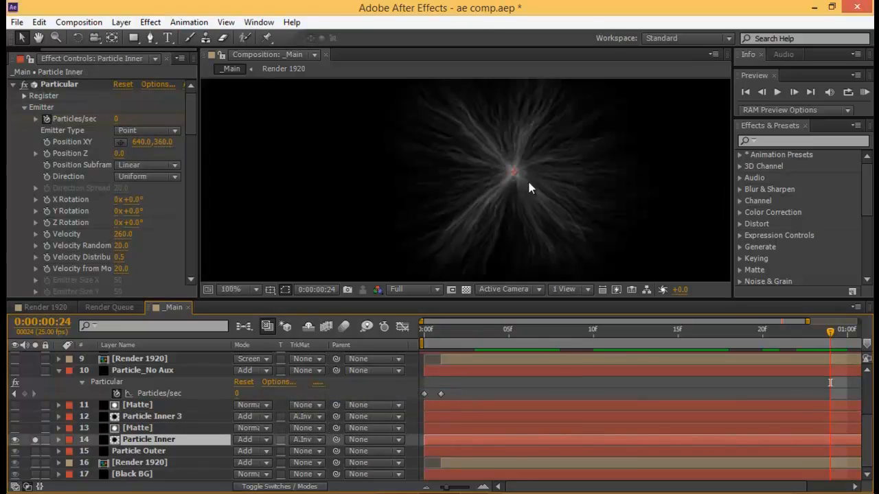
Compare Particle Inner with No Track Matte, restore Alpha Inverted Matte "[Matte]" and unsolo the layer
click(302, 439)
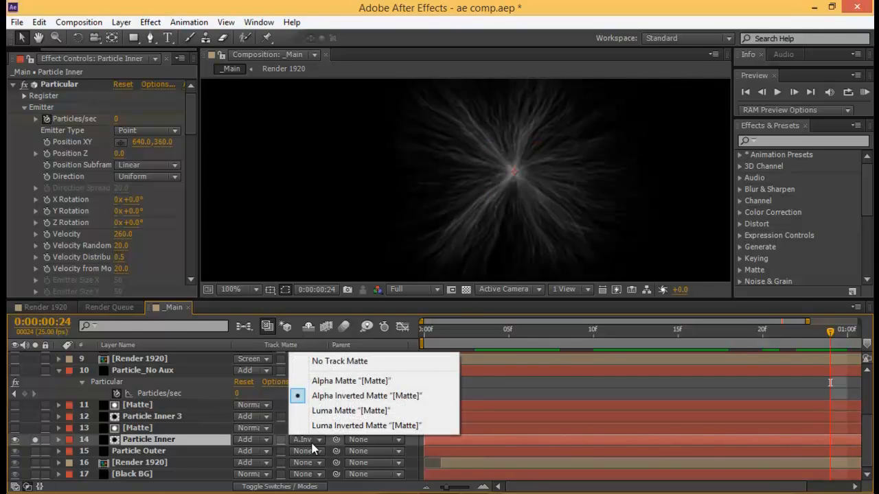
click(329, 361)
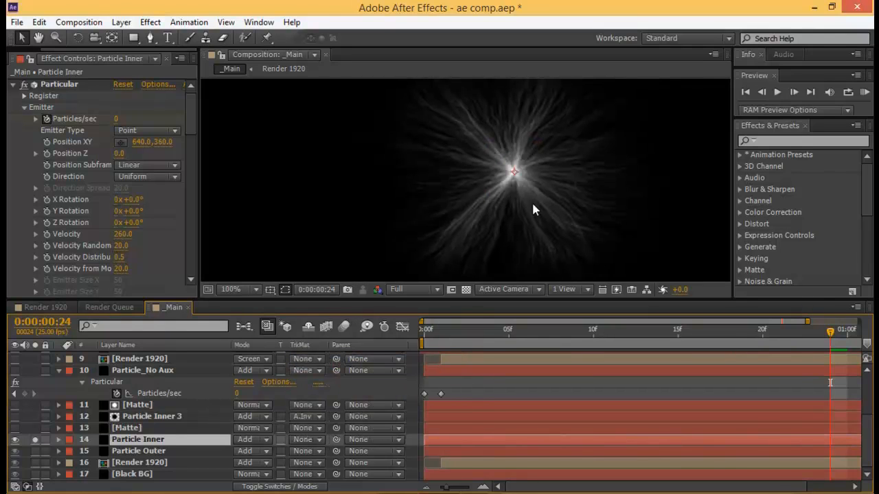
click(310, 442)
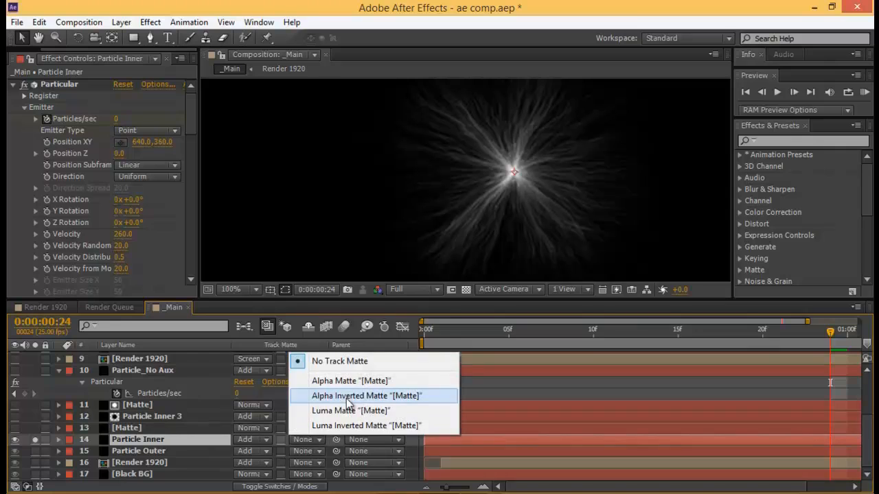
click(350, 392)
click(36, 440)
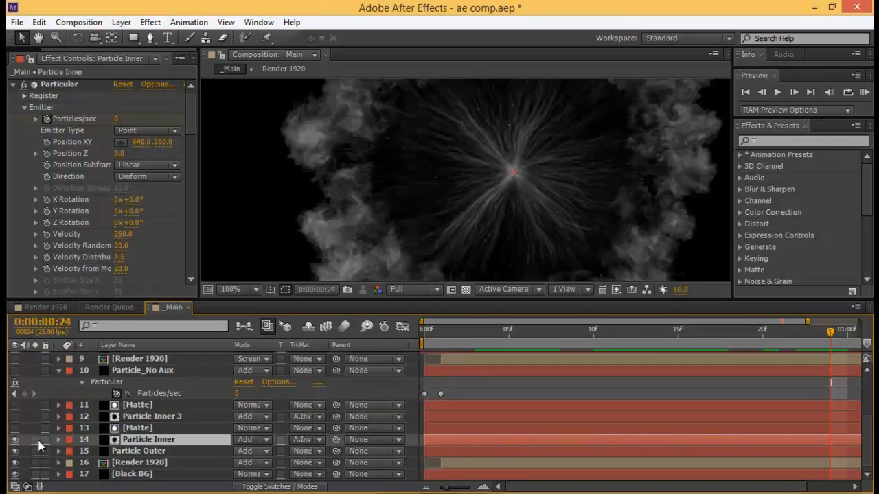
Enable the Particle Inner 3 layer, solo it and scrub from the early frames to frame 23 to inspect its particles
click(170, 417)
scroll(385, 195, down, 2)
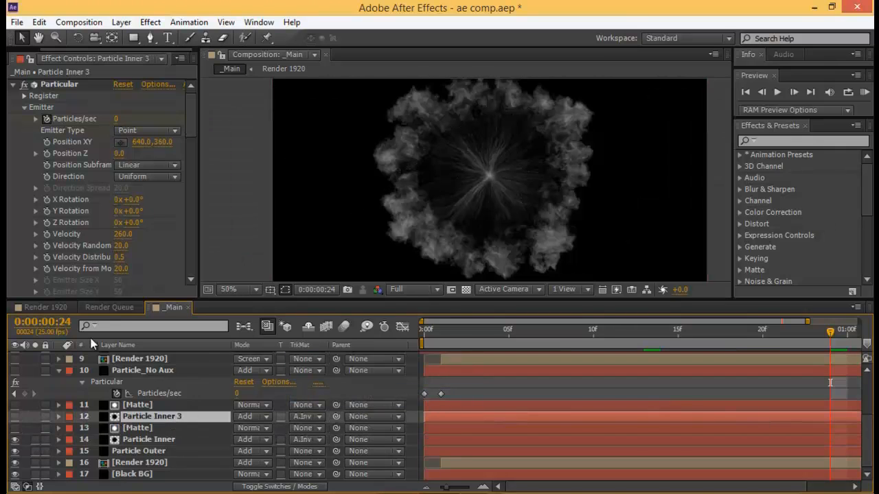
click(15, 417)
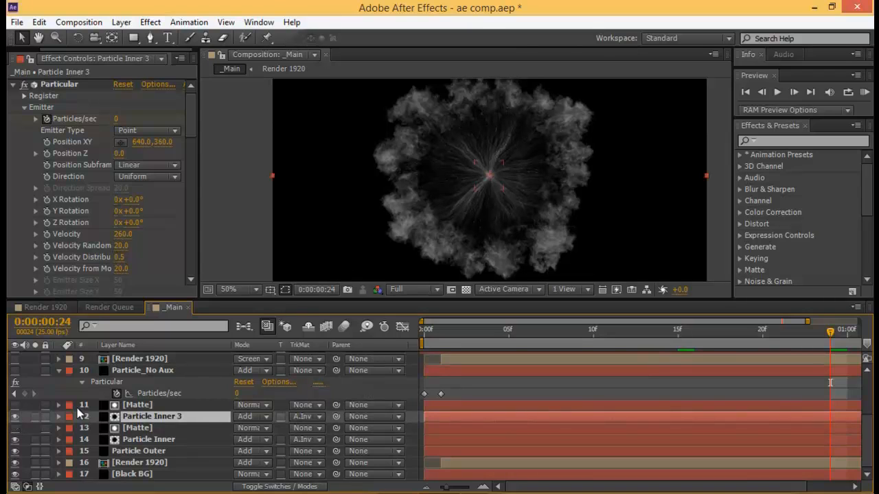
click(35, 417)
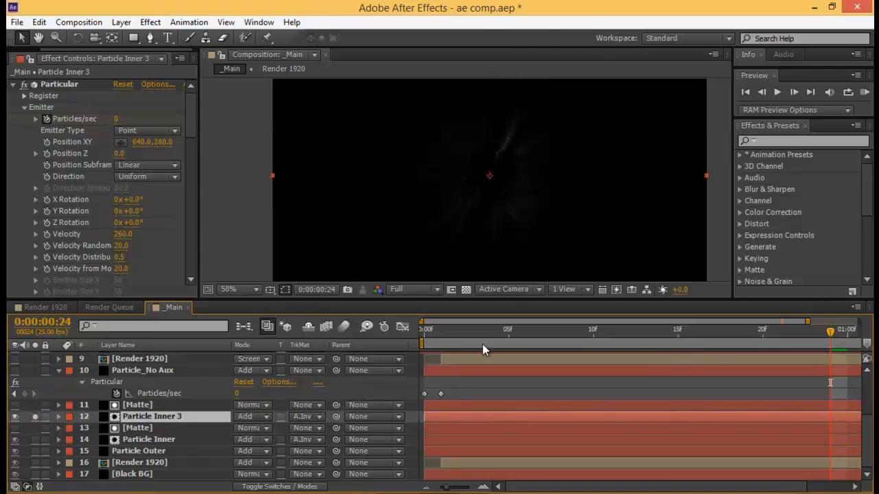
click(440, 337)
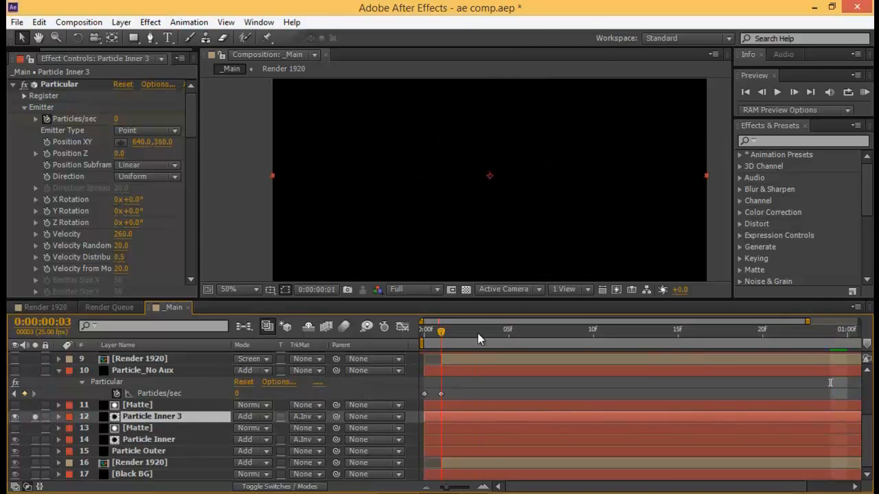
click(177, 440)
click(173, 417)
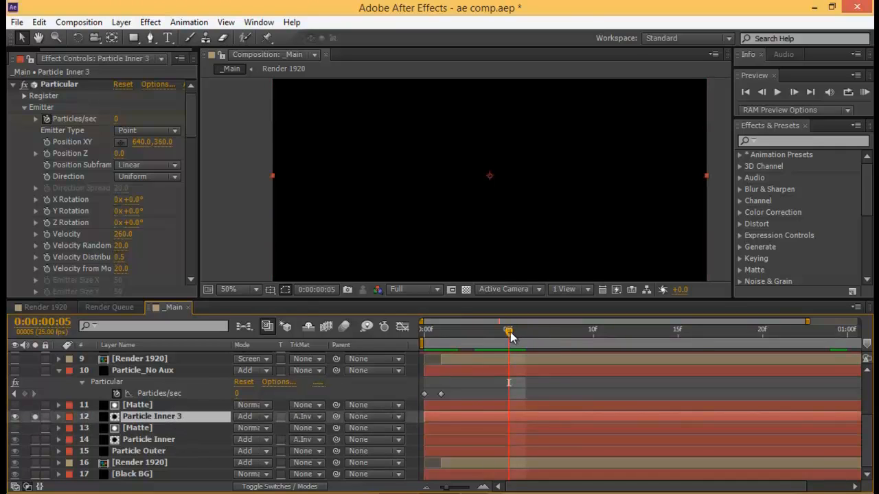
drag(510, 335, 813, 331)
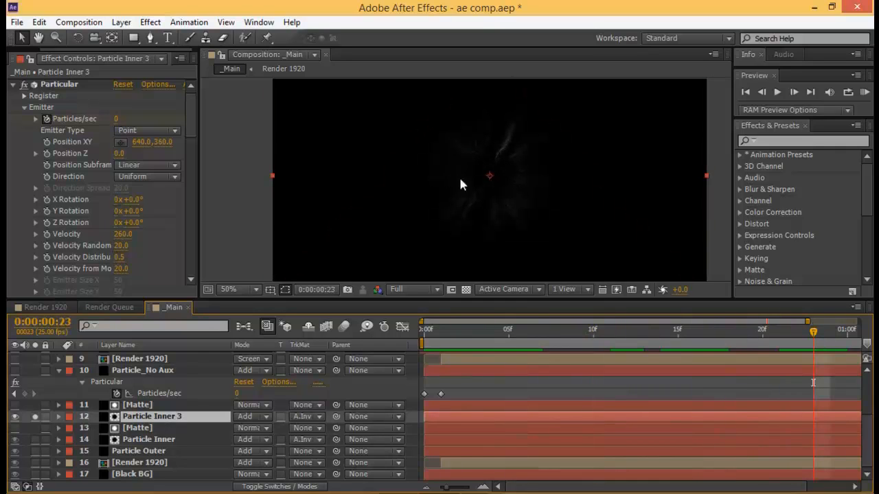
Examine the Matte layer above Particle Inner 3 and the track matte options, and unsolo Particle Inner 3
click(135, 405)
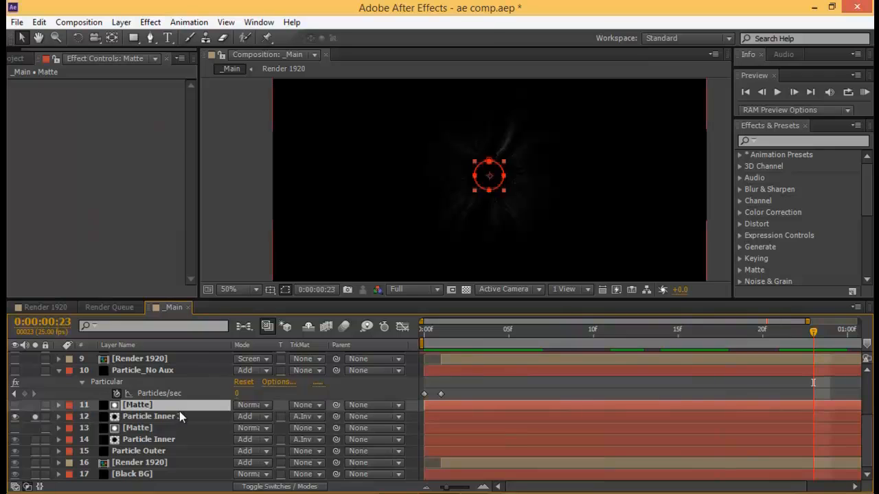
click(300, 416)
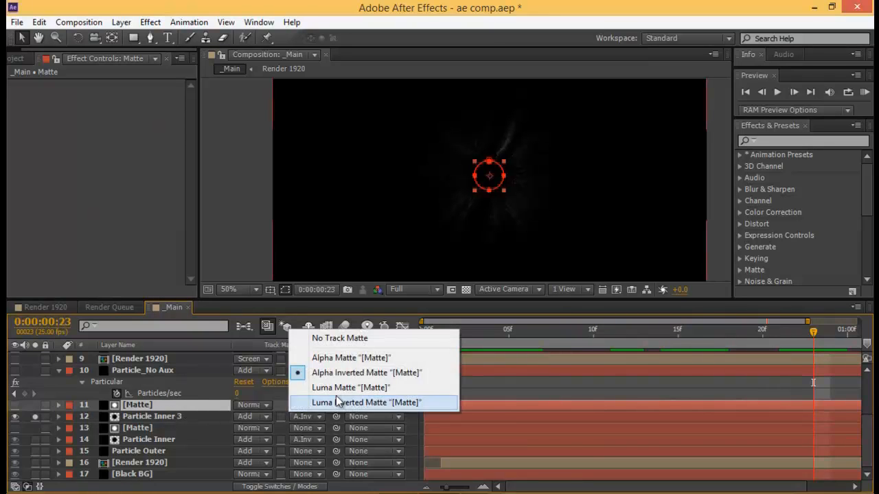
click(39, 421)
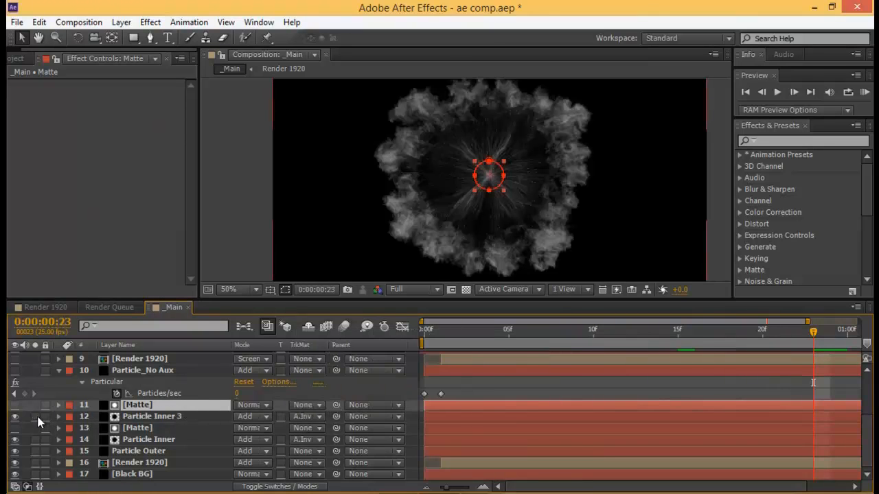
Enable the Particle_No Aux layer and solo it, previewing its particles around frame 7
scroll(130, 396, up, 2)
click(158, 404)
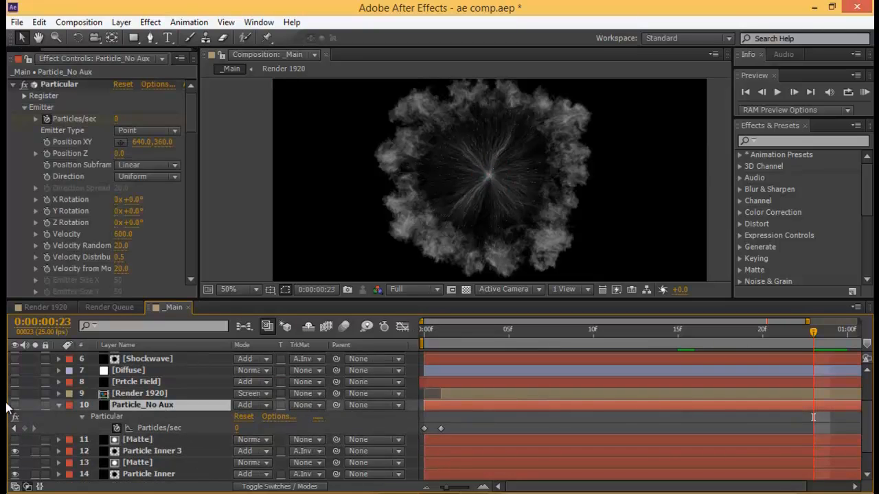
click(14, 405)
drag(452, 327, 542, 342)
click(35, 405)
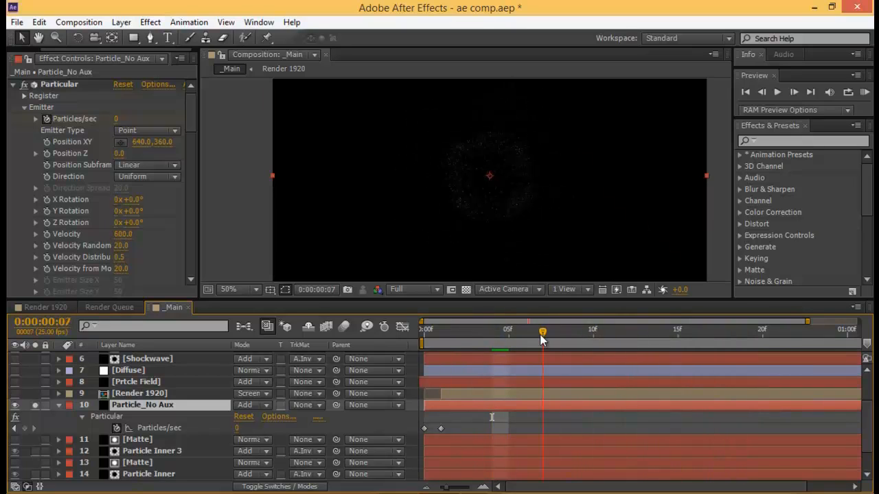
Solo Particle Outer alongside Particle_No Aux, compare the two at frame 9, and unsolo both layers
scroll(151, 383, down, 2)
click(135, 451)
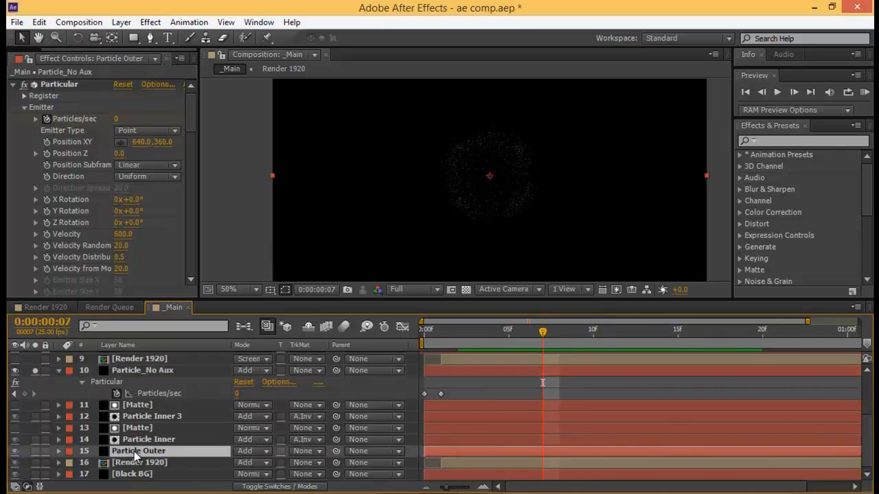
click(35, 451)
drag(542, 335, 577, 336)
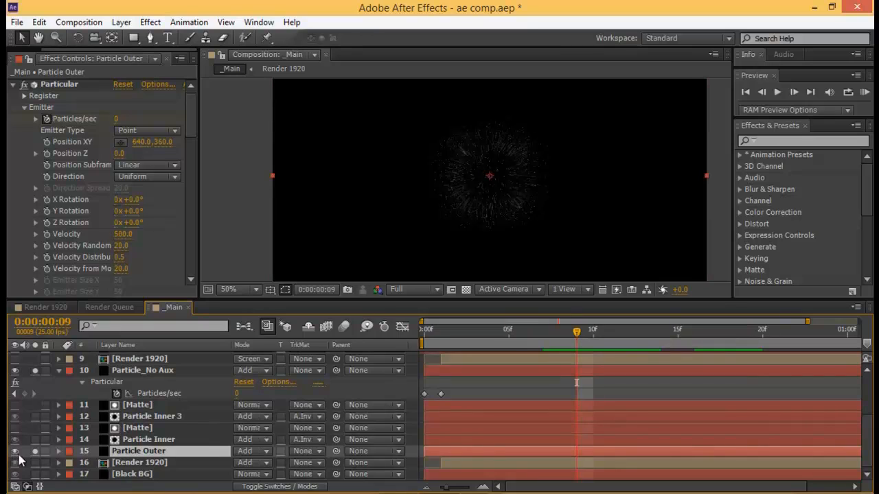
click(35, 451)
click(35, 370)
Enable the Screen-mode Render 1920 layer above Particle_No Aux and solo it to inspect its circular masked center
scroll(183, 425, up, 3)
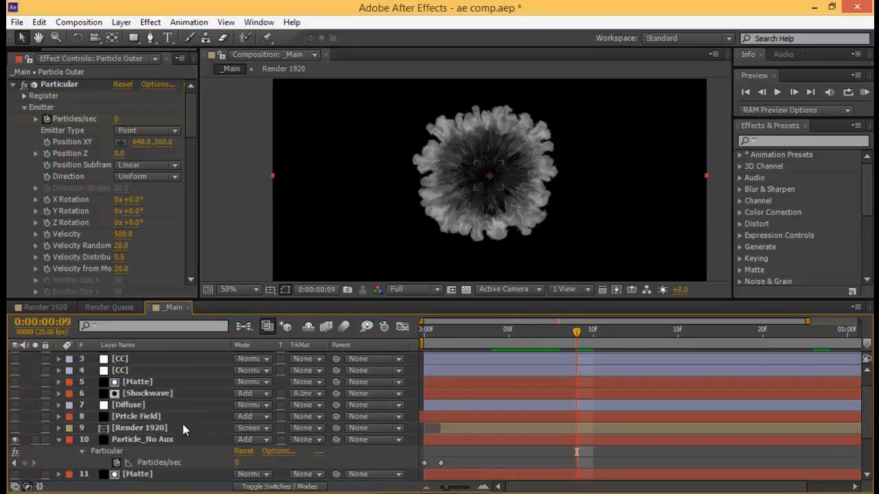
click(159, 427)
click(16, 429)
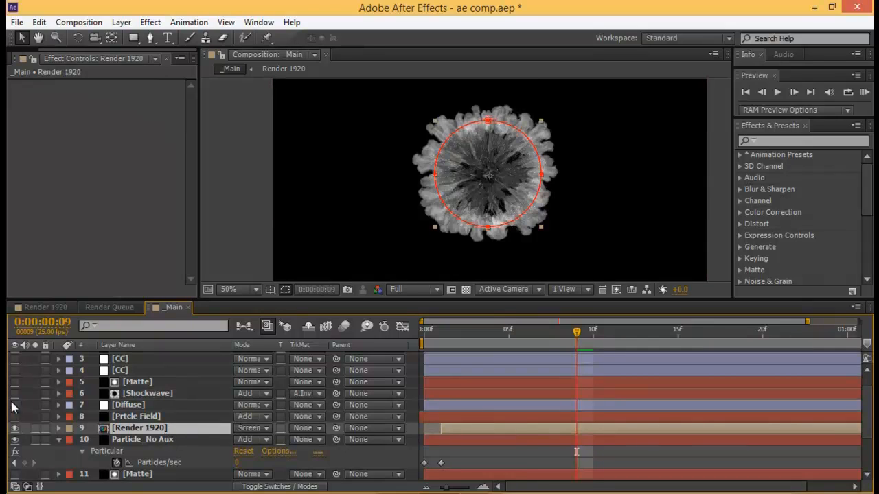
click(35, 428)
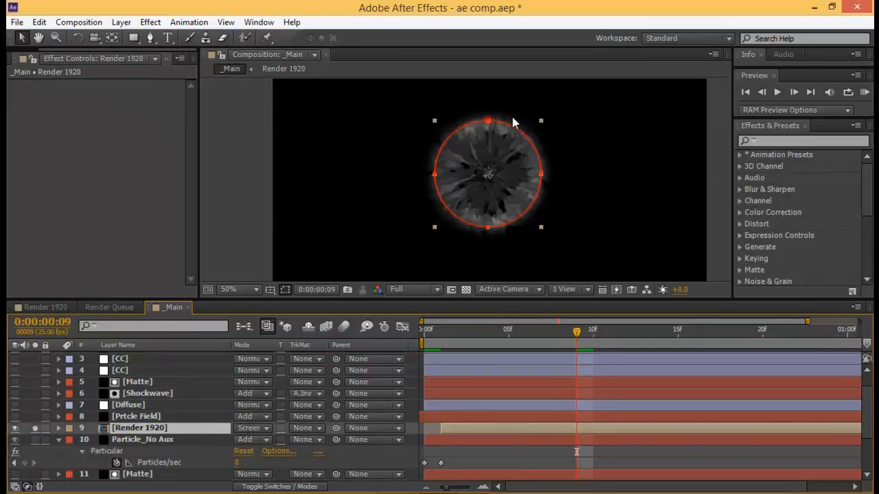
mouse_move(580, 339)
mouse_down()
mouse_move(456, 337)
mouse_move(763, 330)
mouse_move(559, 332)
mouse_move(593, 332)
mouse_up()
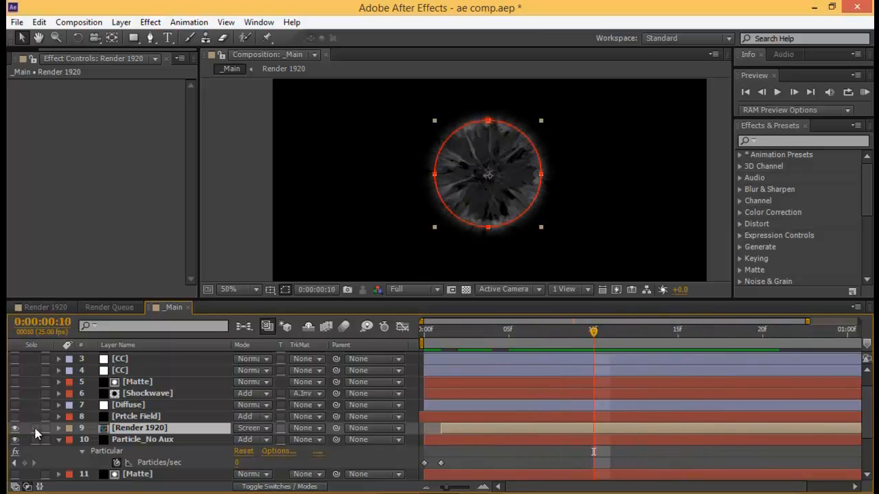
Reveal the soloed Render 1920 layer's Mask 1 properties to examine the feather, collapse the layer and unsolo it
click(35, 427)
click(35, 428)
key(m)
scroll(101, 447, down, 1)
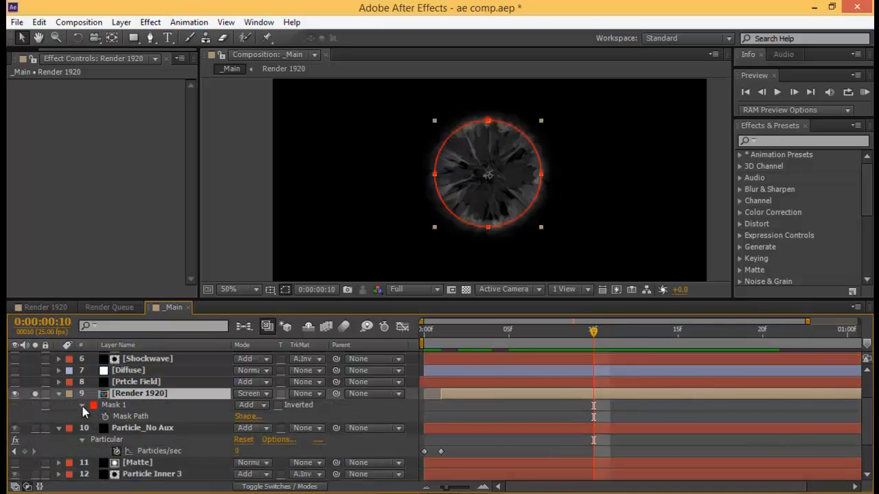
click(83, 405)
click(83, 405)
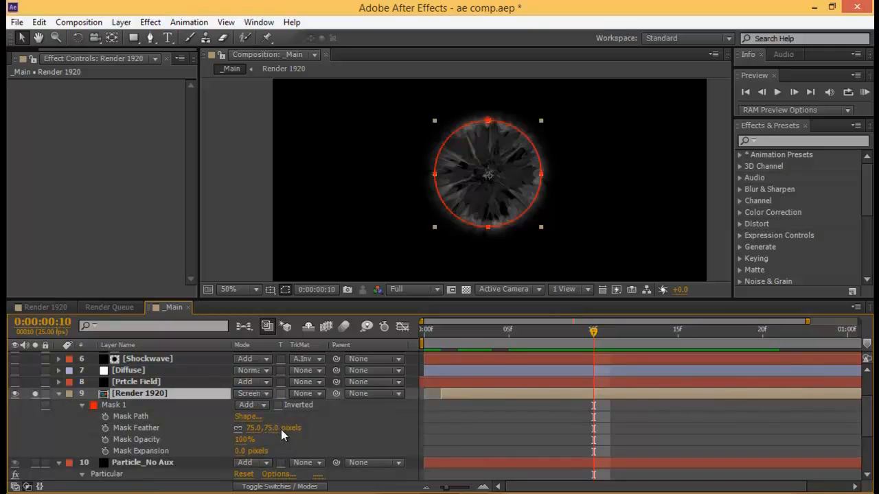
scroll(167, 427, up, 2)
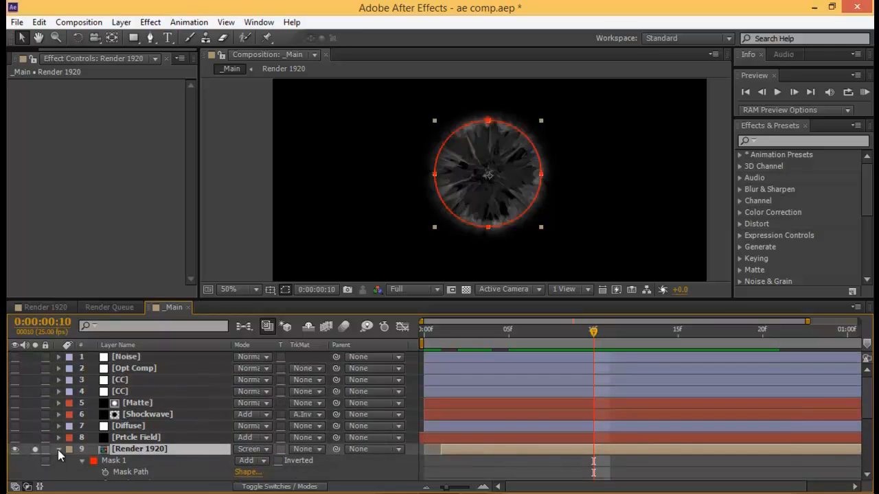
click(58, 449)
click(35, 449)
Enable the Prtcle Field layer and inspect its scattered particles around the shockwave at different magnifications
click(148, 439)
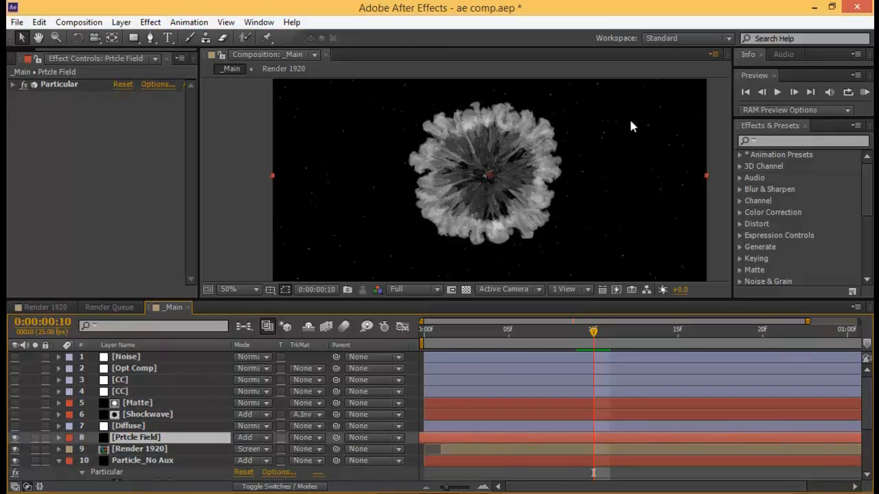
key(comma)
key(comma)
key(comma)
key(comma)
key(period)
key(period)
key(period)
key(period)
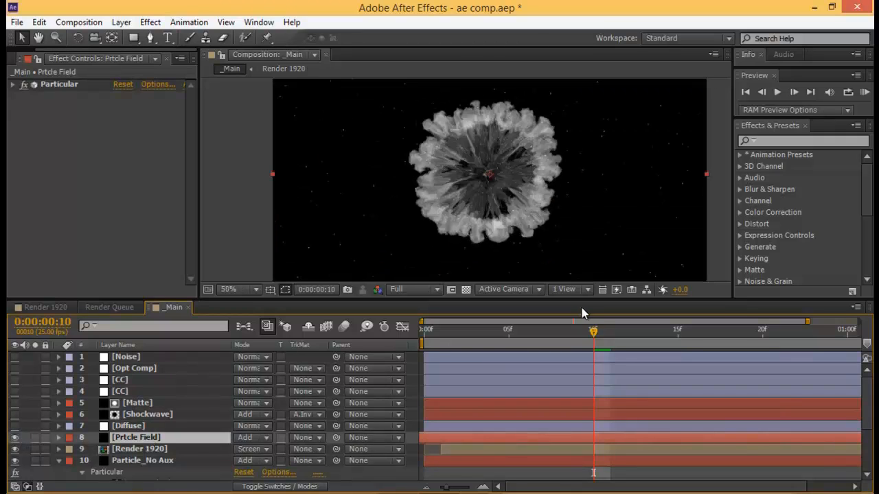
Solo the Prtcle Field layer and scrub the timeline to inspect how its particles move outward
drag(595, 341, 569, 330)
click(35, 438)
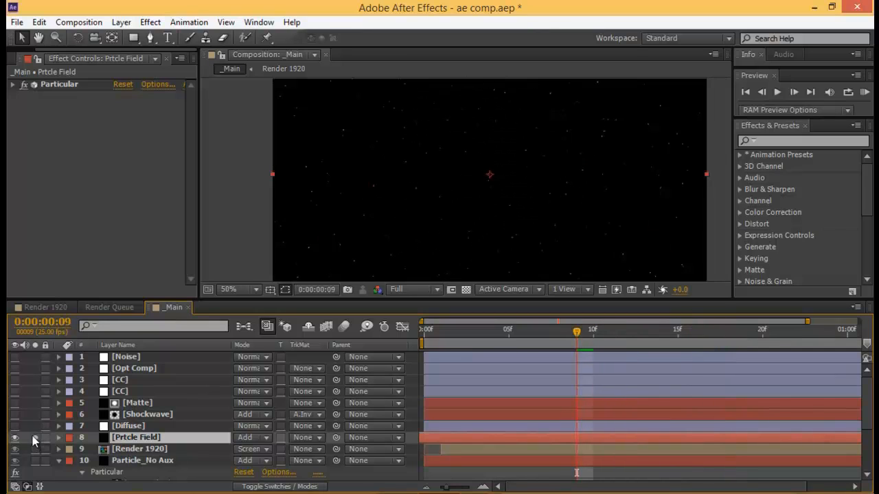
drag(576, 332, 472, 331)
drag(551, 332, 761, 331)
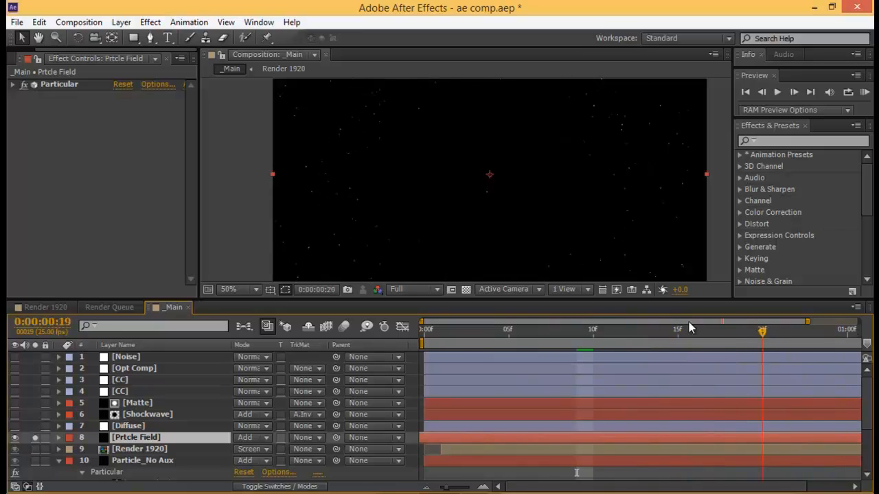
drag(689, 328, 627, 332)
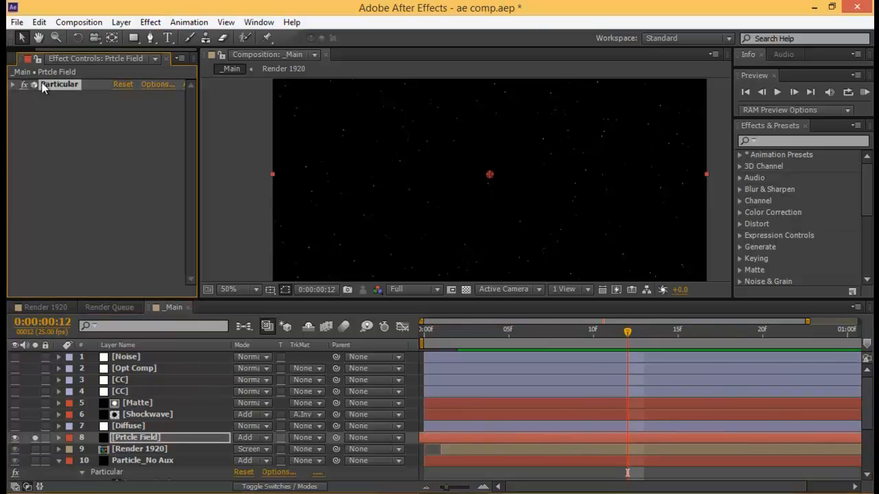
Examine the Prtcle Field layer's Particular settings, including the Spherical Field and Aux System groups
click(13, 84)
scroll(124, 131, down, 5)
scroll(121, 144, down, 10)
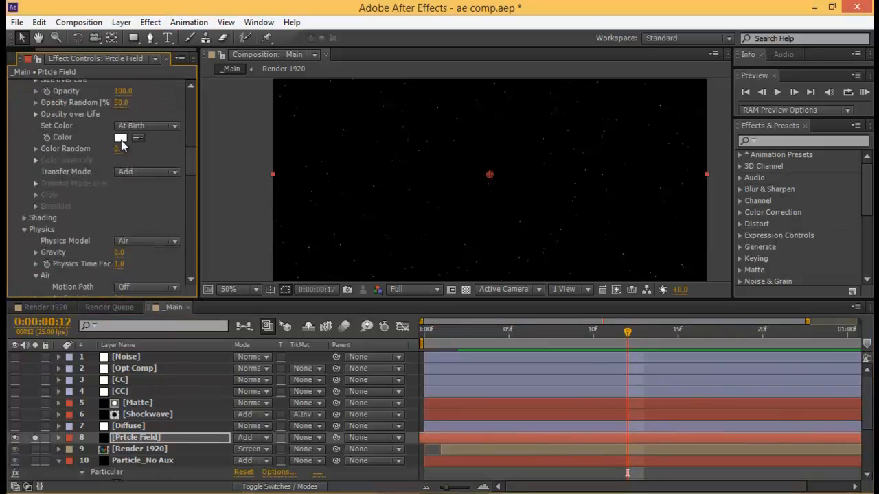
scroll(24, 178, down, 3)
scroll(113, 236, down, 3)
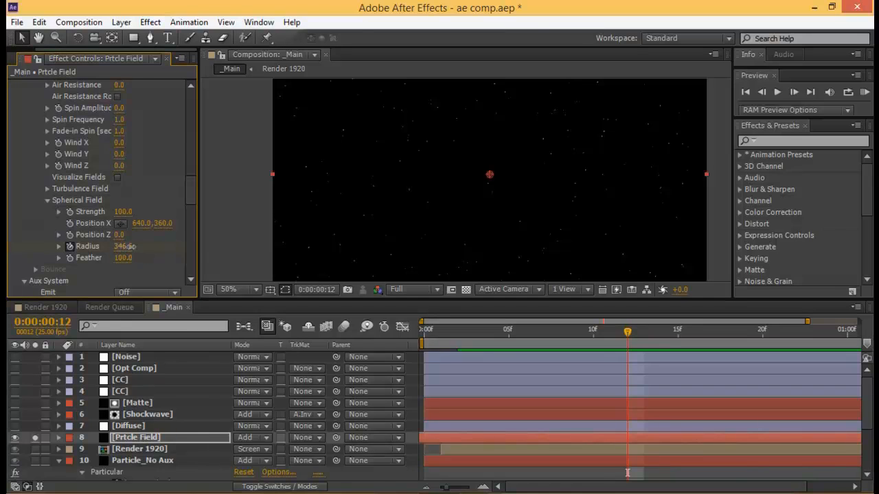
scroll(135, 248, down, 10)
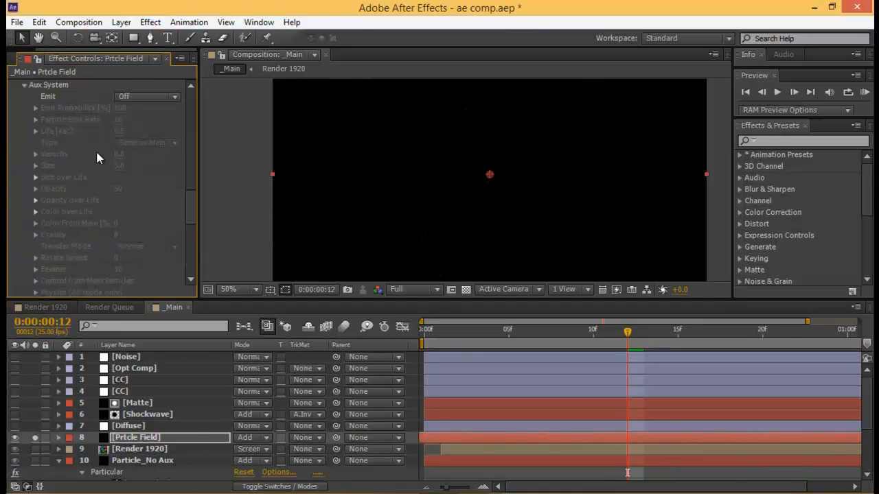
Return to the Air physics of Prtcle Field and bring its Spherical Field Radius back to 366.6
scroll(95, 149, up, 4)
key(Return)
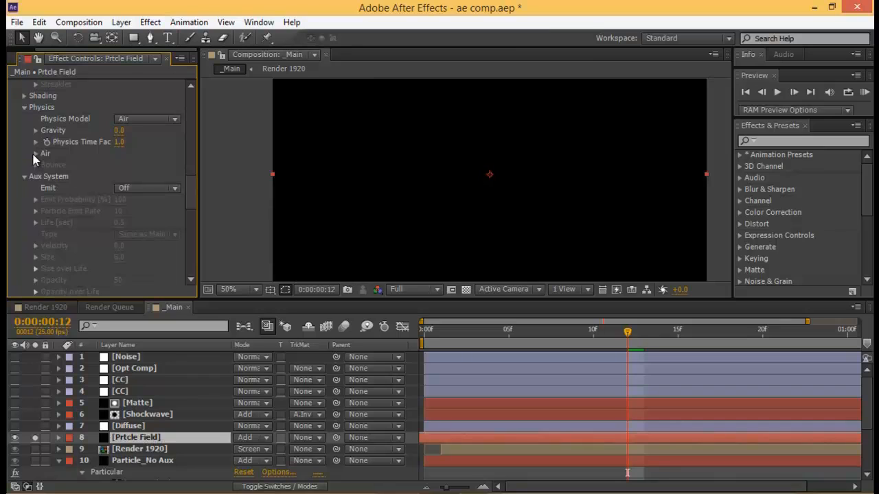
click(36, 154)
scroll(131, 182, down, 2)
scroll(144, 247, down, 2)
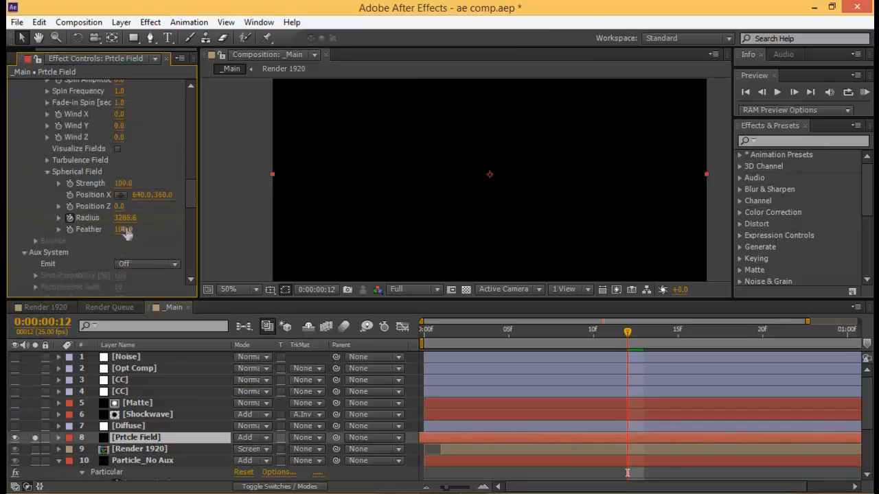
drag(127, 218, 114, 217)
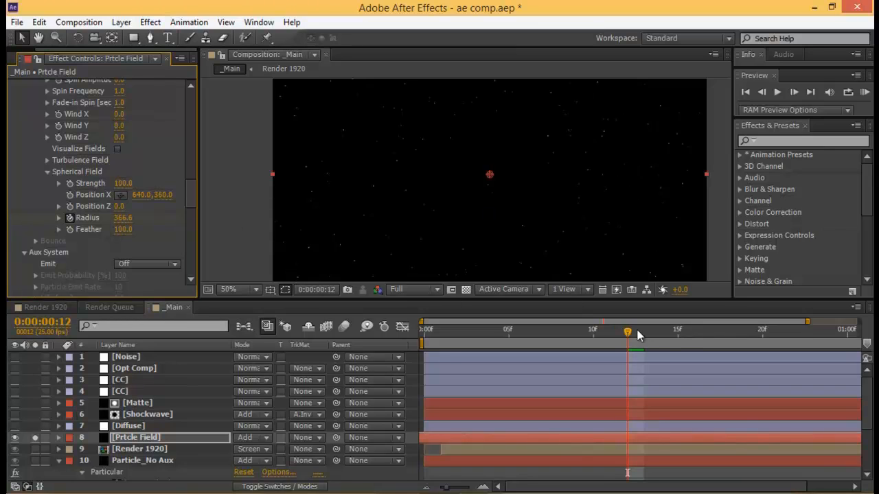
Scrub between frames 7 and 12 to check the animated Spherical Field Radius, and unsolo Prtcle Field
drag(626, 329, 542, 328)
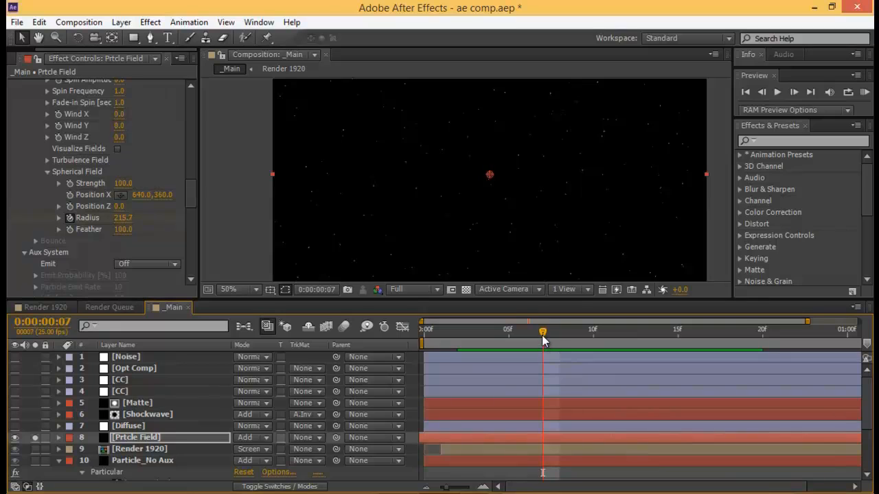
drag(542, 339, 593, 332)
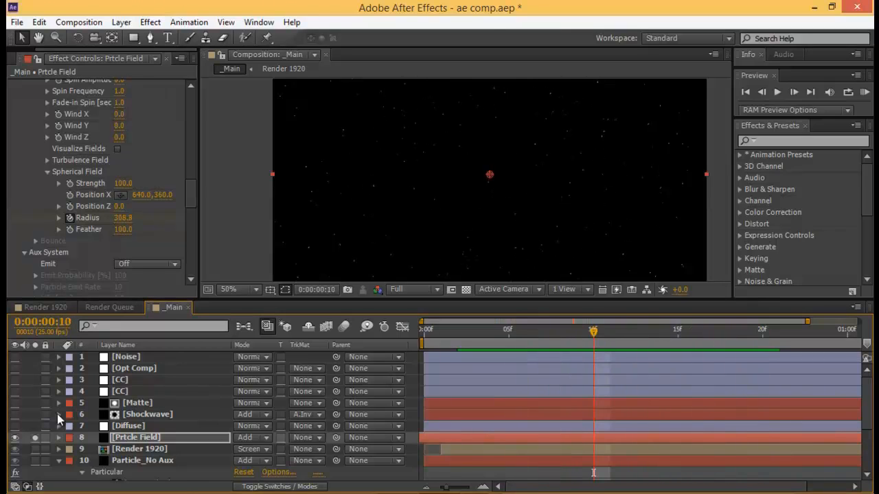
click(35, 437)
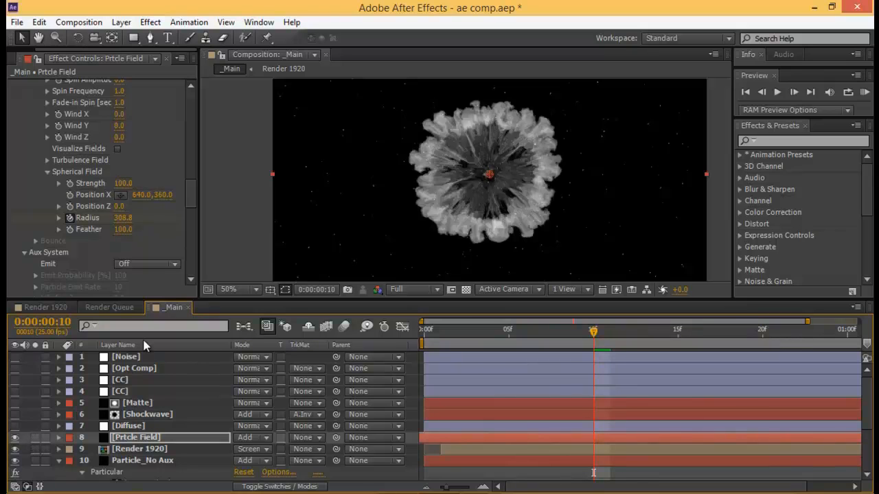
Turn on the visibility of the Diffuse layer and review its Glow effect settings
click(146, 425)
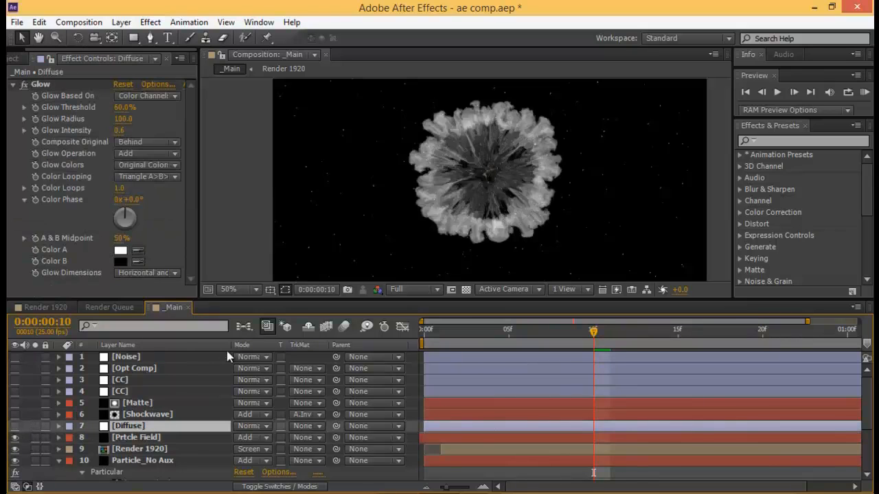
click(15, 425)
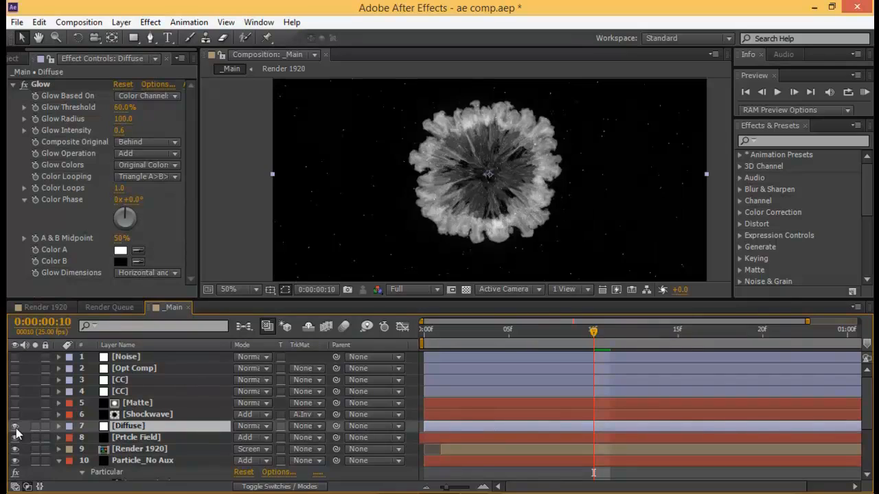
scroll(478, 198, down, 1)
scroll(471, 197, up, 1)
click(35, 84)
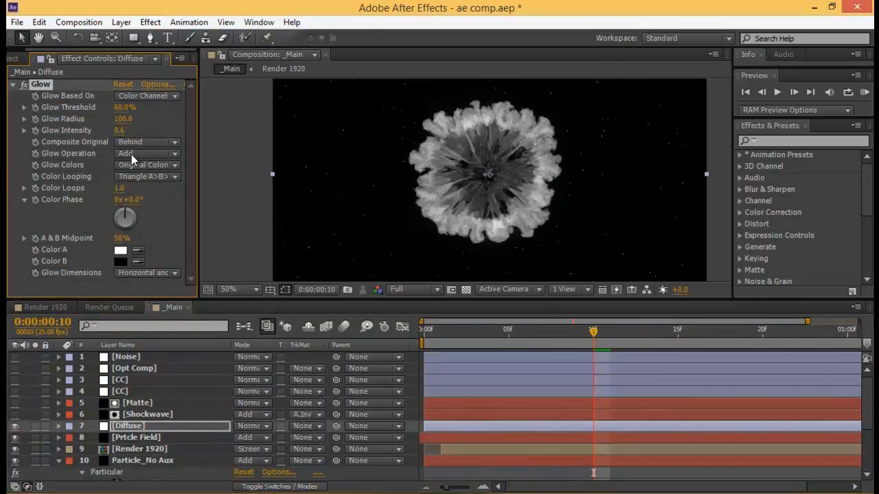
Turn on the visibility of the Shockwave layer and review its Stroke, Fast Blur and CC Radial Fast Blur effects
click(147, 415)
click(15, 416)
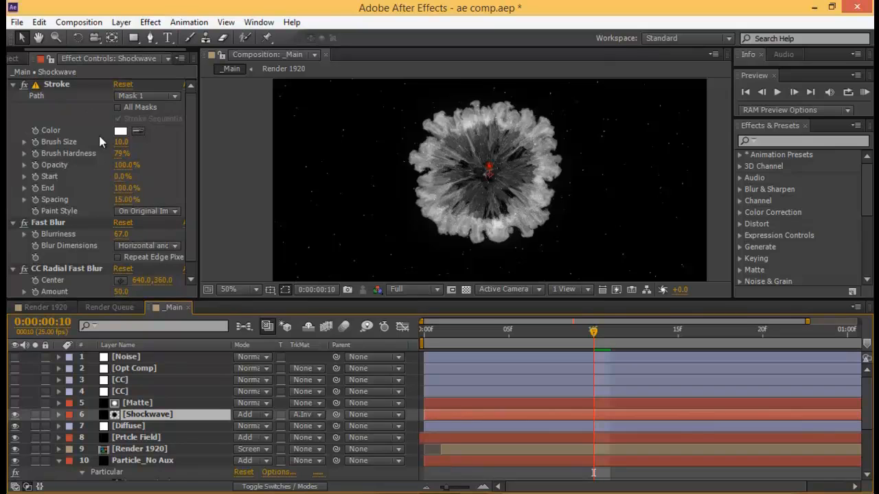
scroll(82, 123, down, 1)
scroll(57, 86, up, 1)
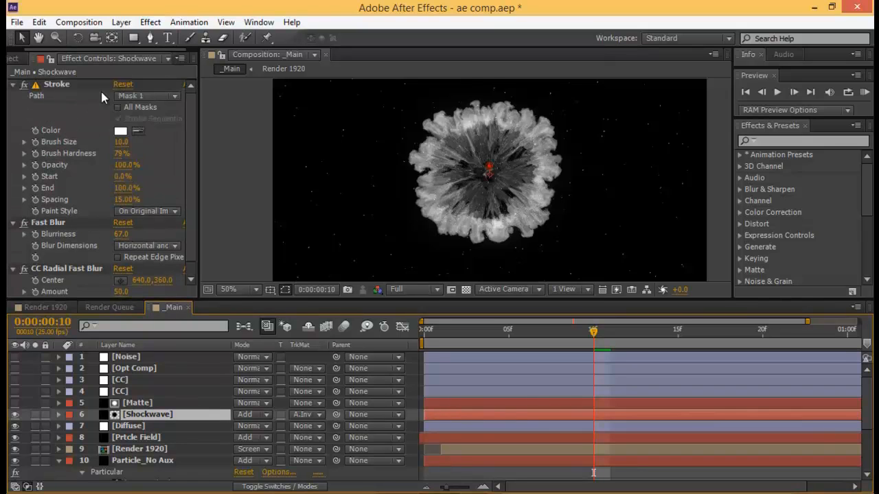
Solo the Shockwave layer, scrub forward to frame 18 to check its expanding mask, and unsolo it
click(35, 416)
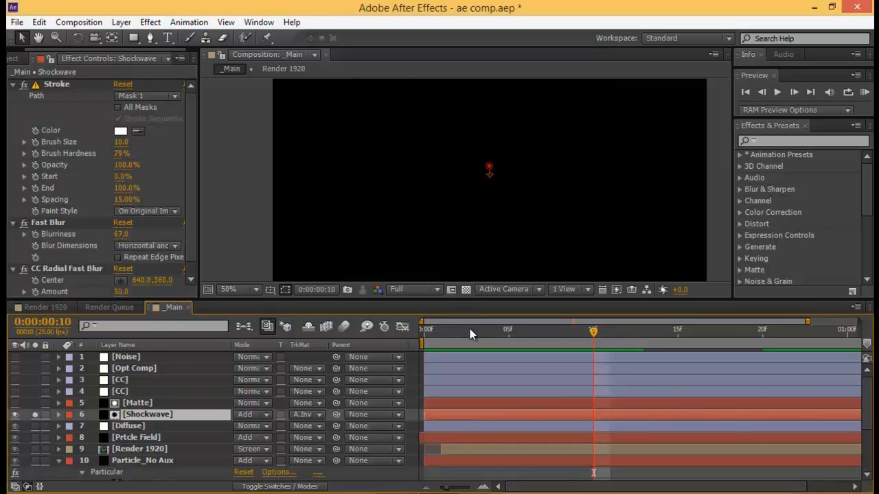
click(709, 332)
drag(709, 332, 726, 310)
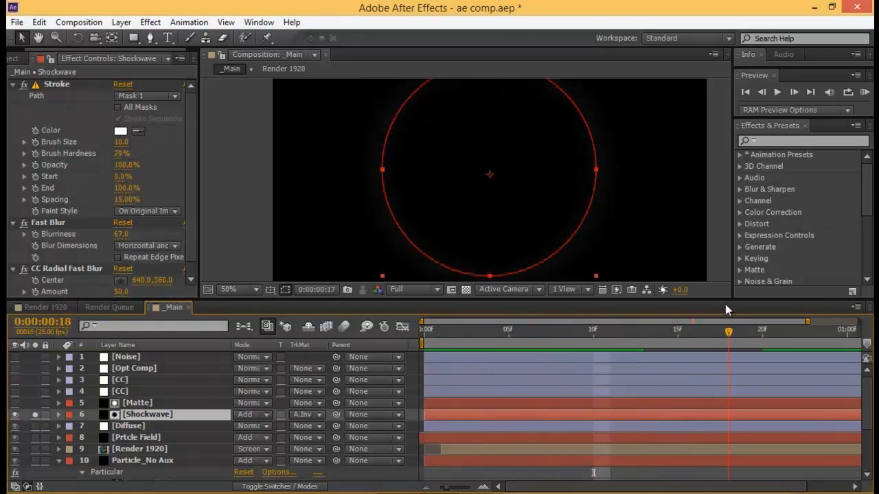
click(34, 414)
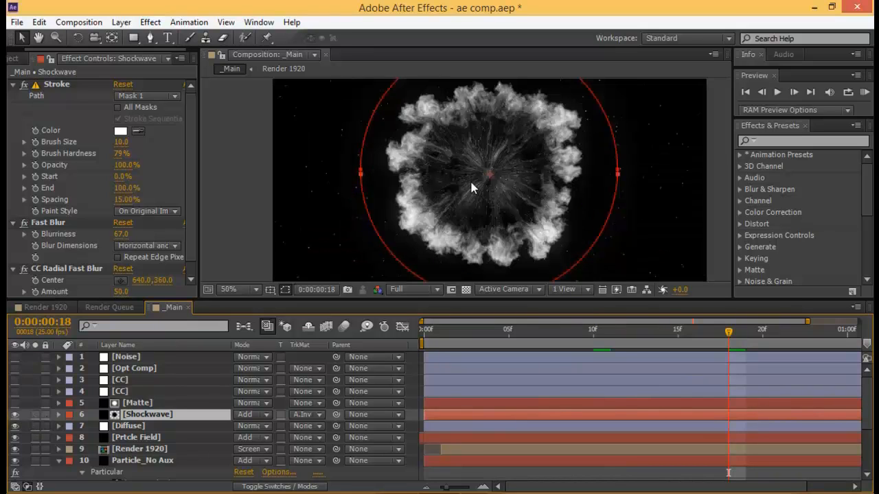
Scrub through the composite to frame 19 and compare the mask shapes of the Matte and Shockwave layers
drag(643, 332, 722, 343)
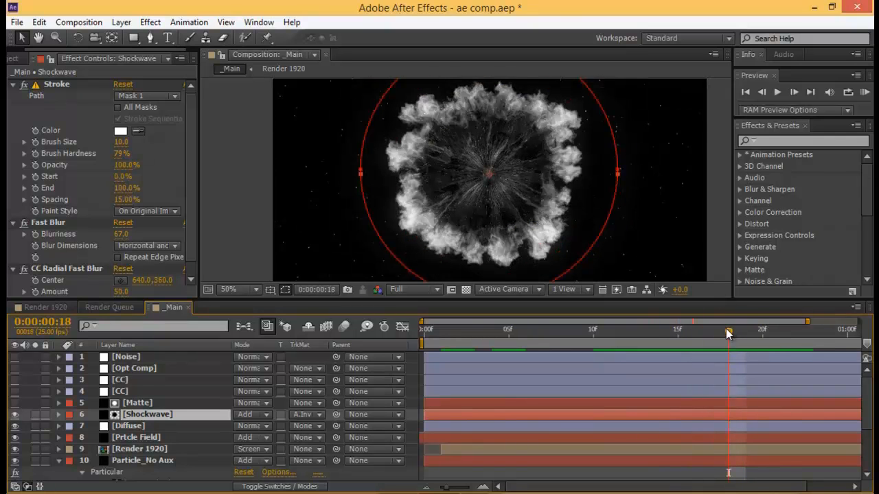
mouse_move(729, 334)
mouse_down()
mouse_move(714, 333)
mouse_move(745, 334)
mouse_up()
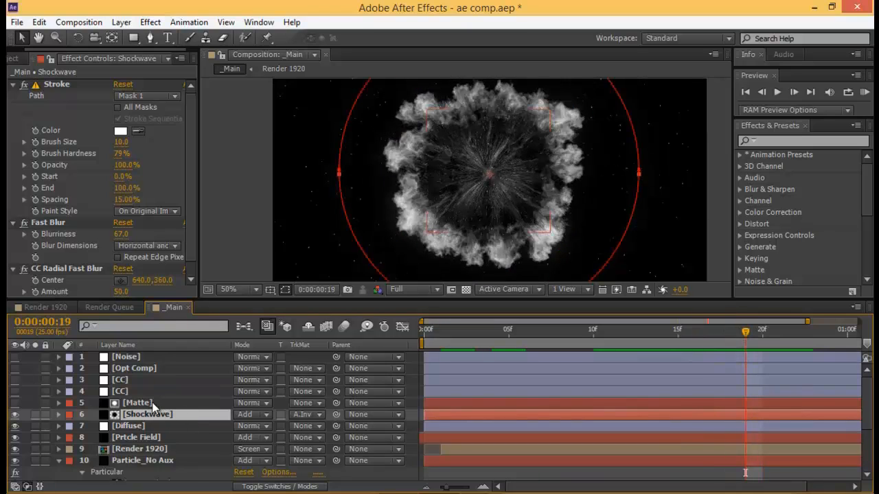
click(151, 404)
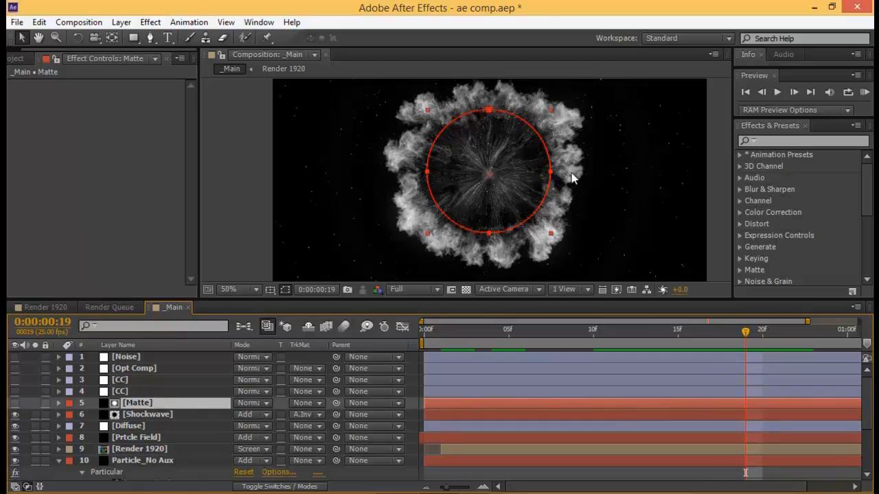
click(150, 414)
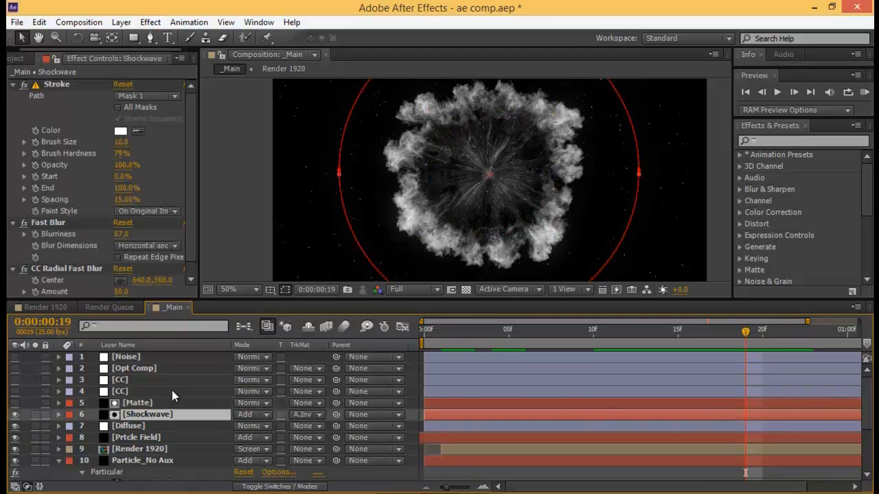
Turn on both CC layers, first the lower one with Tint, and the upper one with Curves and Gamma/Pedestal/Gain
click(130, 392)
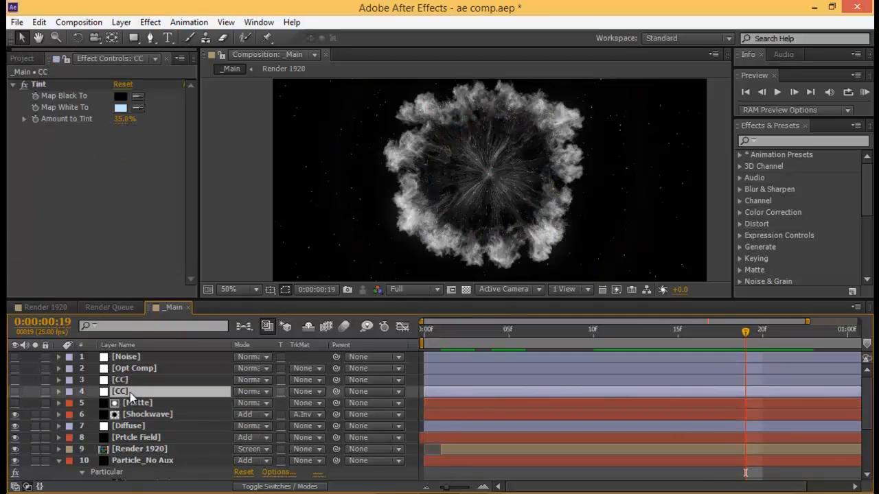
click(15, 391)
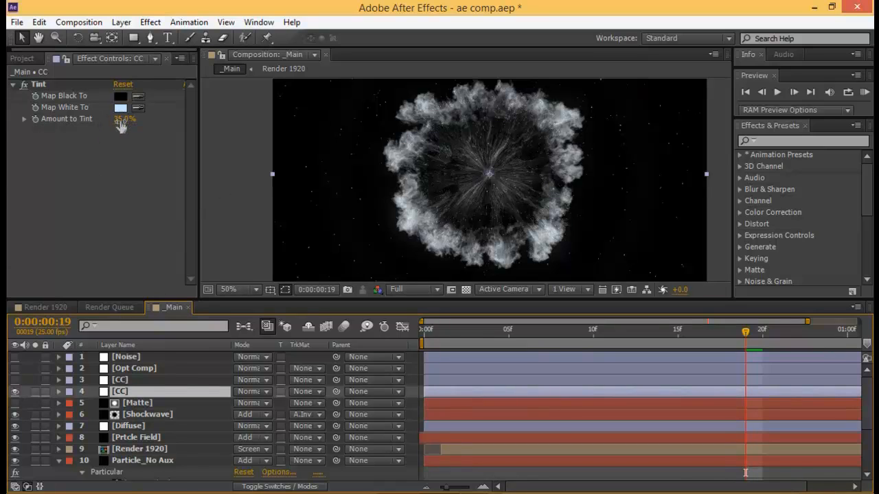
click(137, 381)
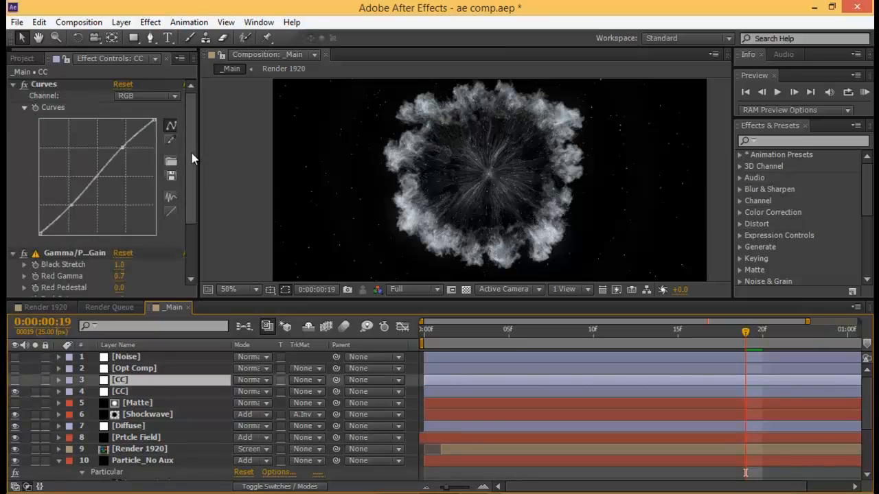
mouse_move(191, 153)
mouse_down()
mouse_move(189, 205)
mouse_move(190, 154)
mouse_up()
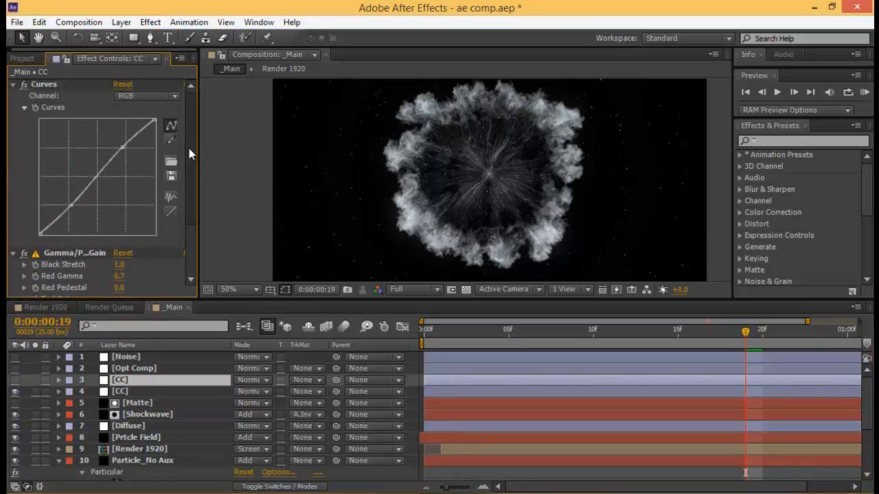
click(15, 379)
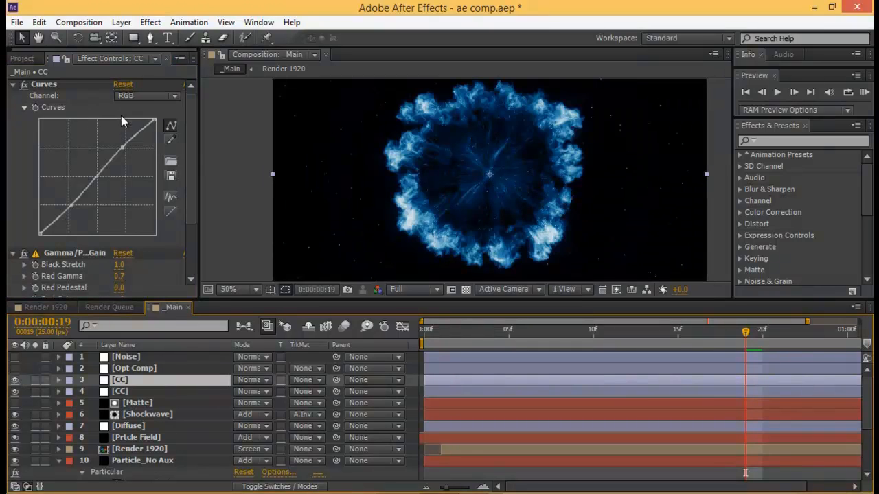
Examine the Red, Green and Blue curves of the upper CC layer and its Gamma/Pedestal/Gain values
click(44, 84)
click(155, 96)
click(158, 125)
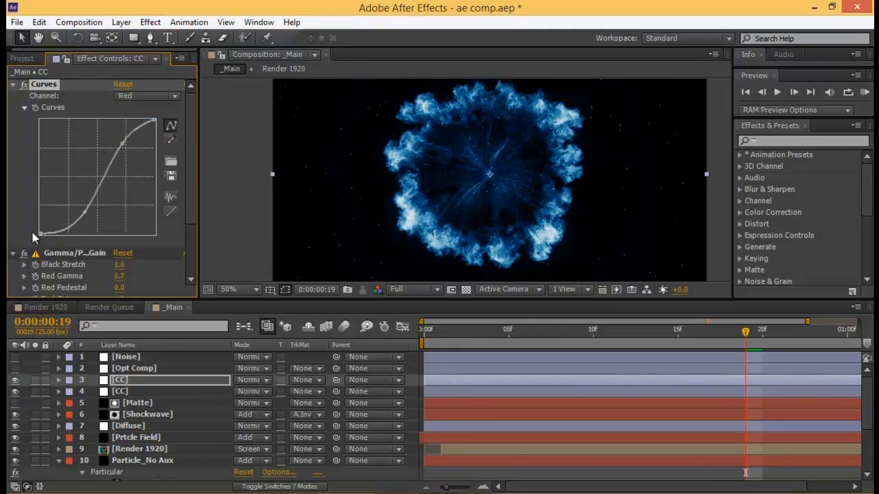
click(168, 97)
click(143, 138)
click(148, 96)
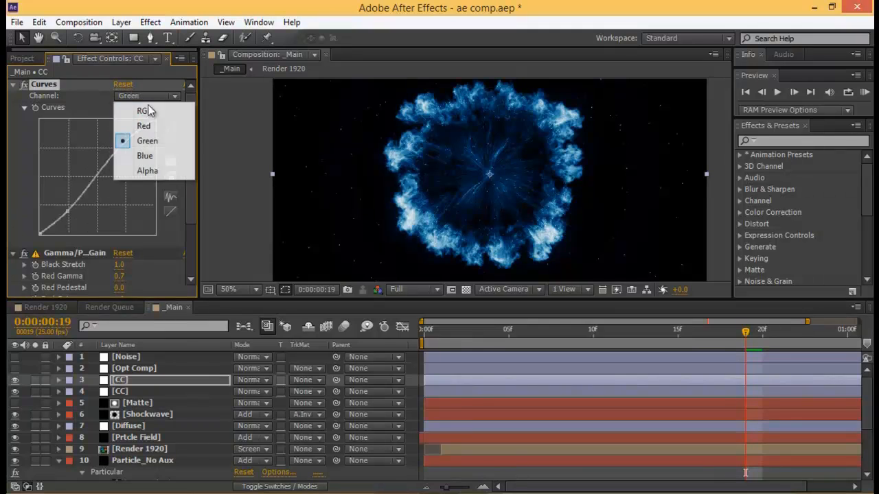
click(162, 155)
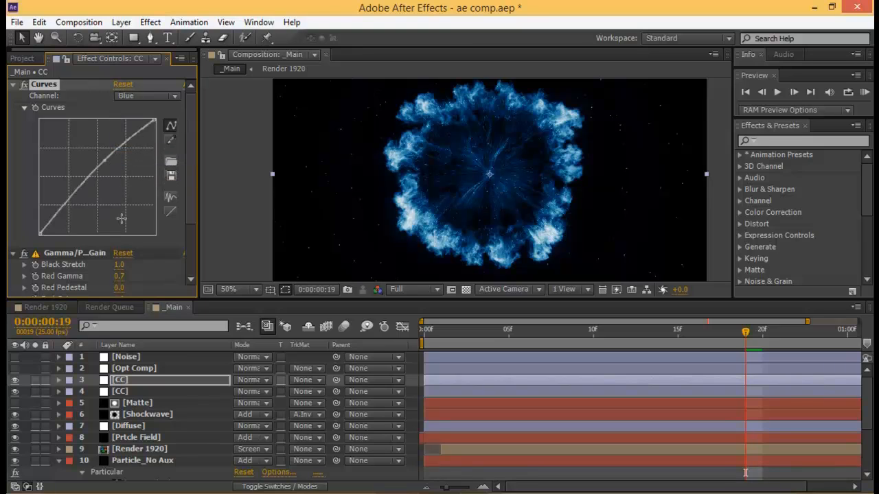
scroll(192, 237, down, 3)
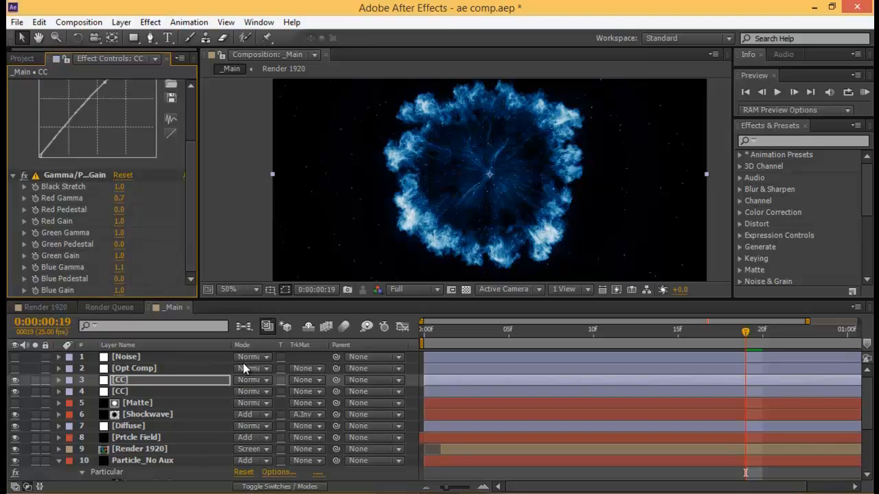
Show the Opt Comp layer to check its Optics Compensation distortion on the composite, and hide it again
click(130, 370)
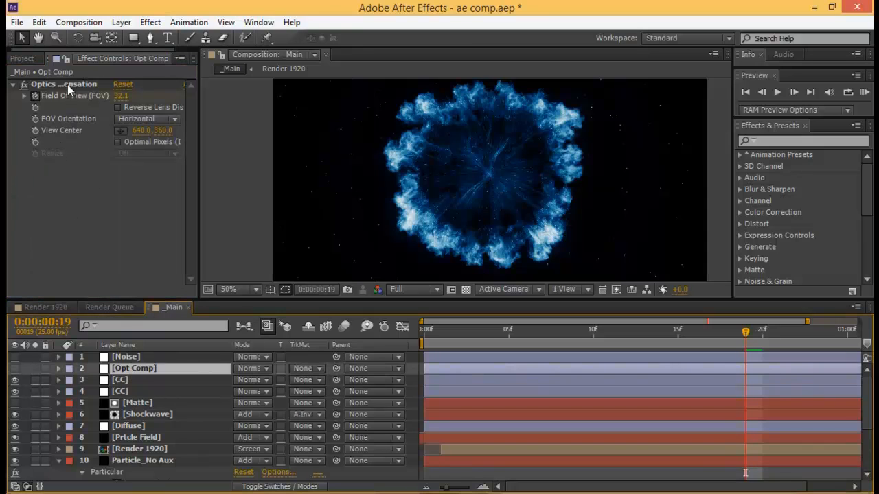
scroll(552, 165, down, 1)
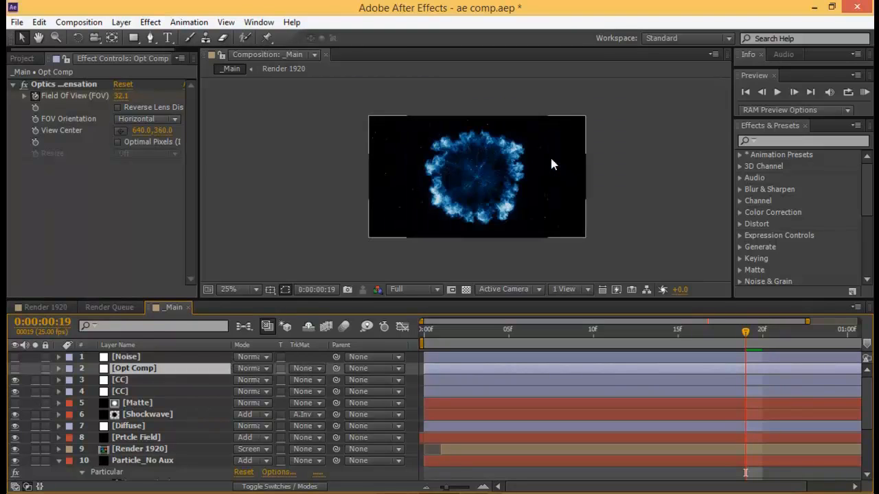
click(15, 368)
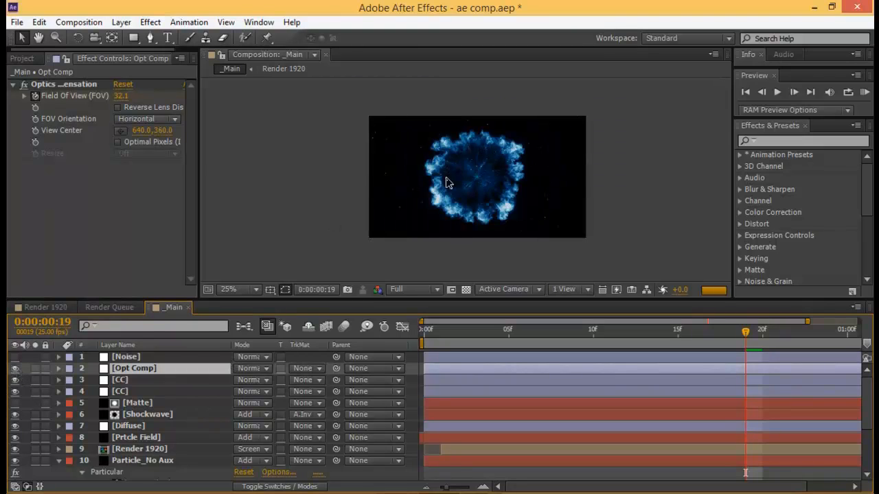
scroll(510, 182, up, 1)
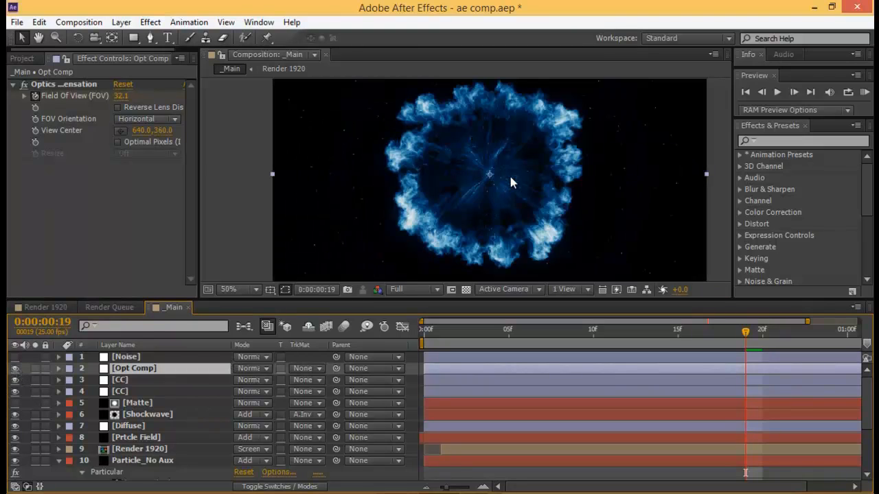
click(15, 369)
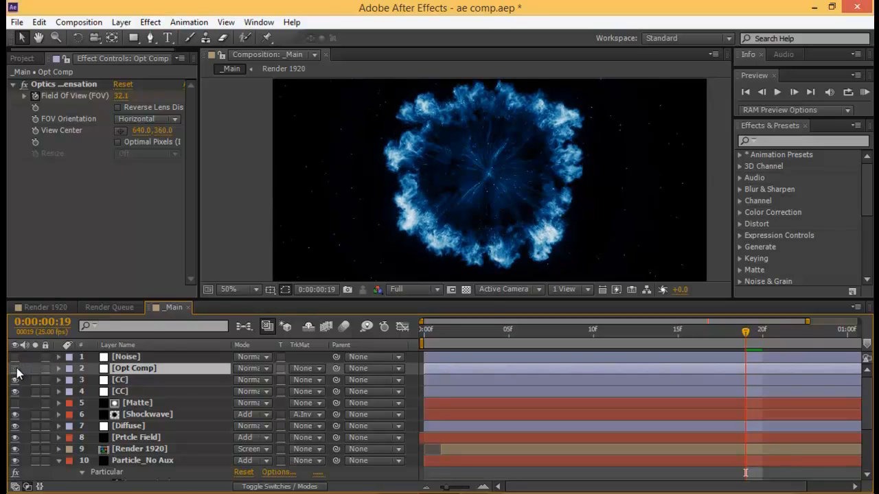
Turn on the visibility of the Noise layer and inspect its 3.0% noise close up at the smoke's edge
click(129, 358)
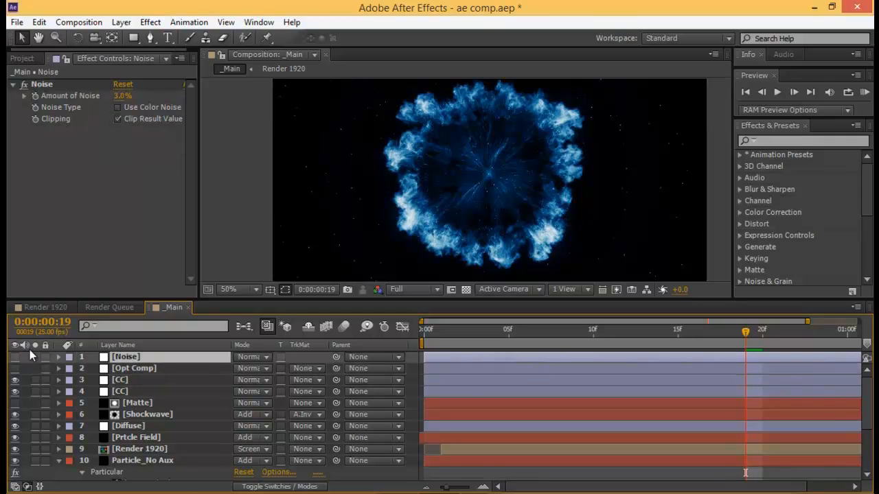
scroll(508, 151, up, 6)
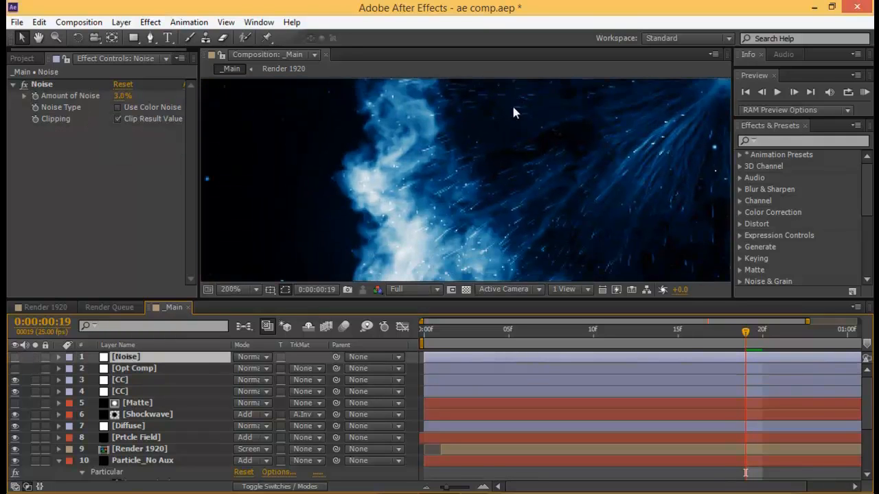
drag(333, 165, 440, 206)
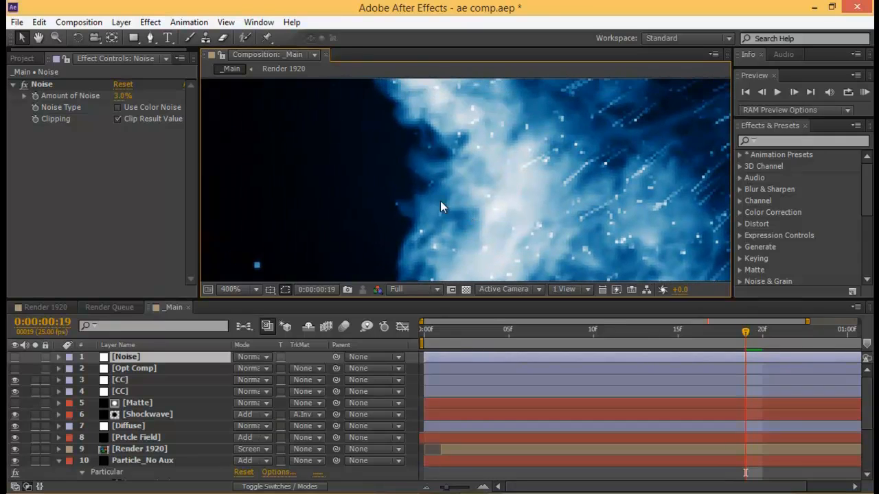
click(15, 357)
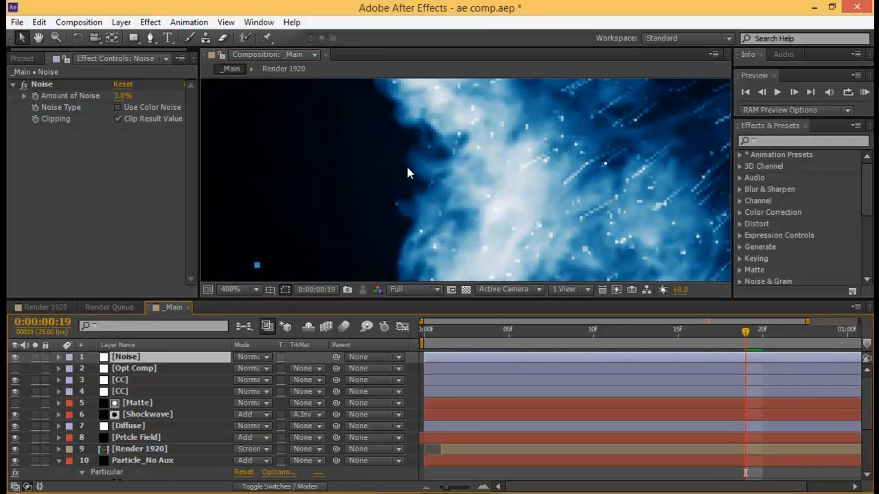
click(14, 358)
scroll(432, 169, down, 2)
middle_drag(535, 158, 480, 190)
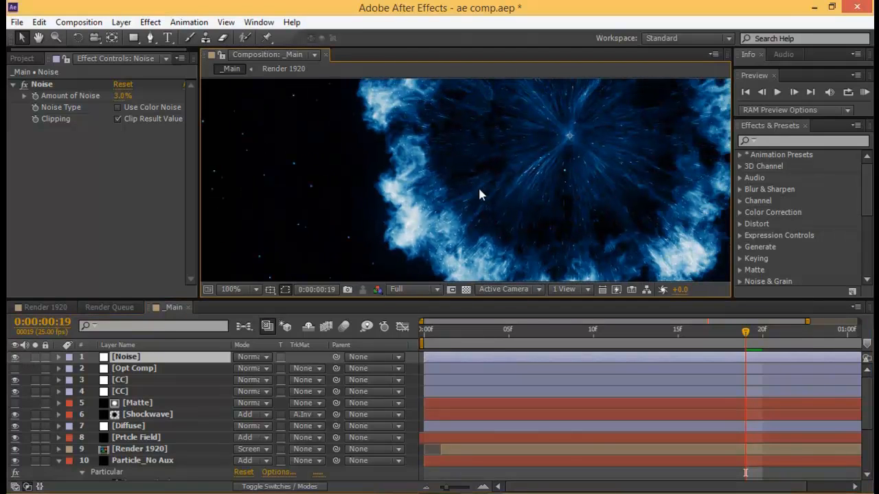
Scrub back to frame 5 to view the full graded composite, and bring the lower particle layers into view
scroll(421, 186, down, 3)
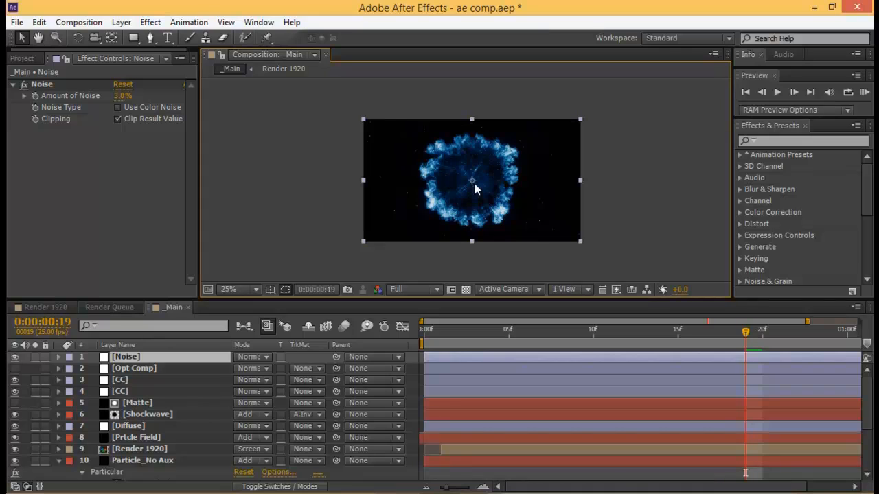
scroll(476, 186, up, 2)
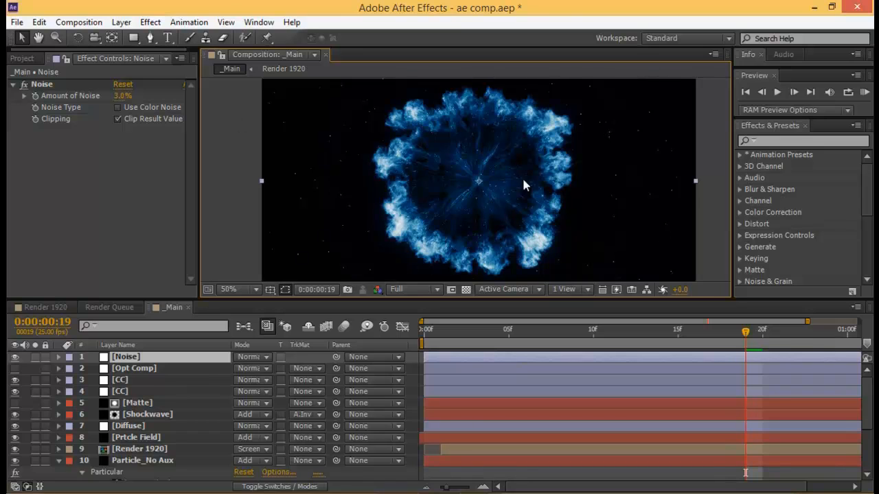
drag(745, 330, 512, 335)
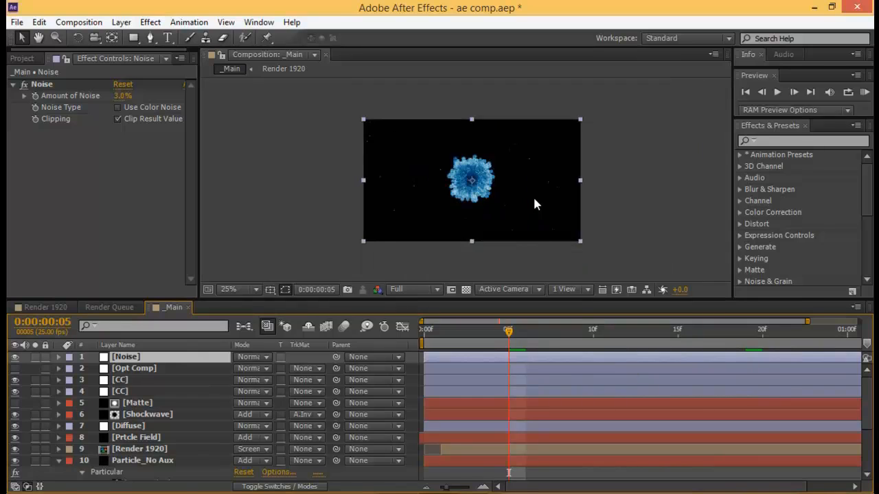
scroll(167, 420, down, 4)
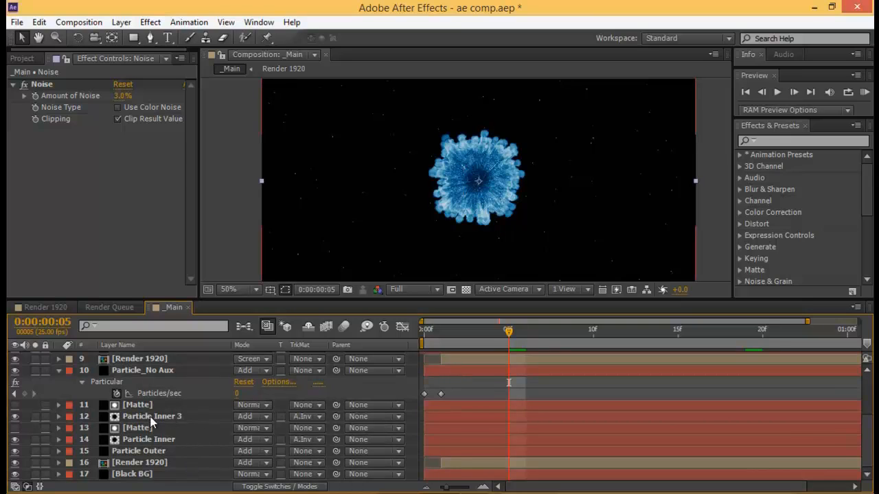
Select the Particle Inner 3 layer to view its Particular emitter settings and look over the layer stack against the full composite
click(153, 417)
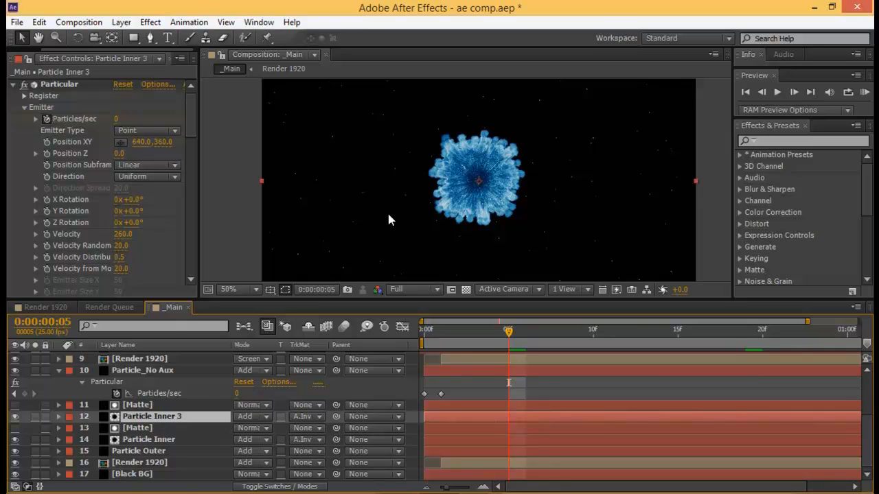
scroll(190, 429, up, 3)
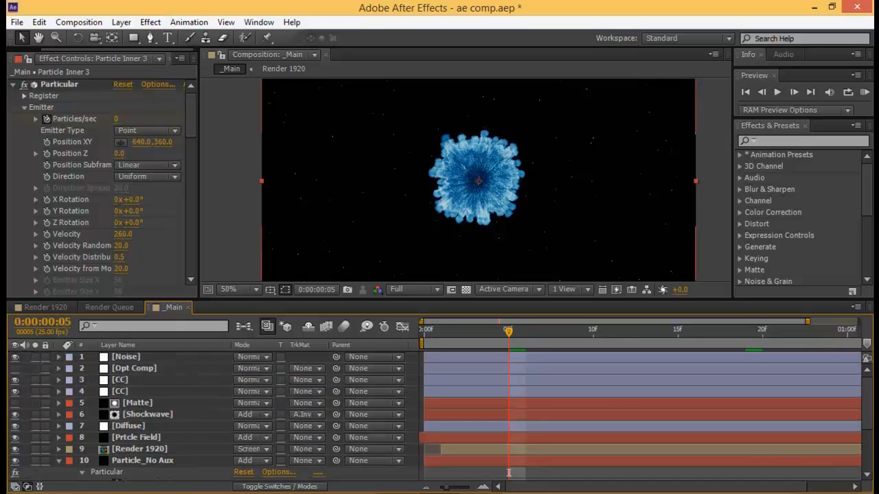
drag(376, 299, 378, 235)
scroll(440, 168, down, 2)
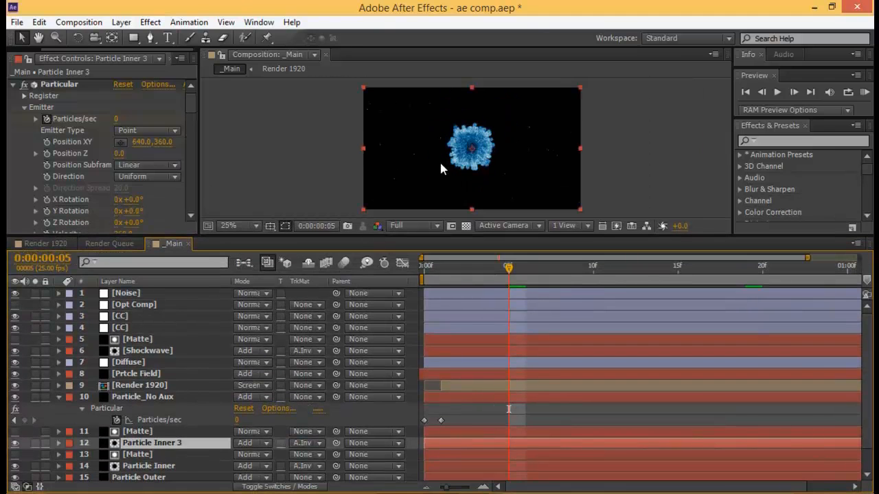
scroll(213, 406, down, 1)
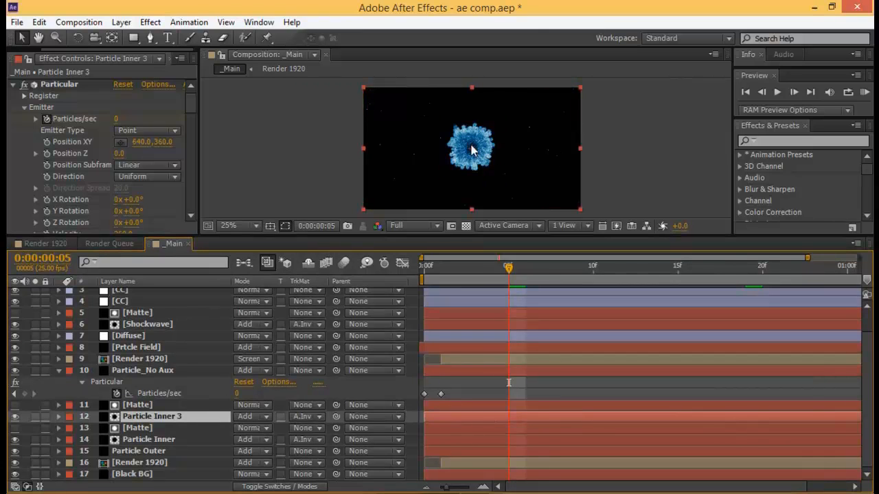
scroll(441, 183, up, 2)
drag(532, 237, 531, 331)
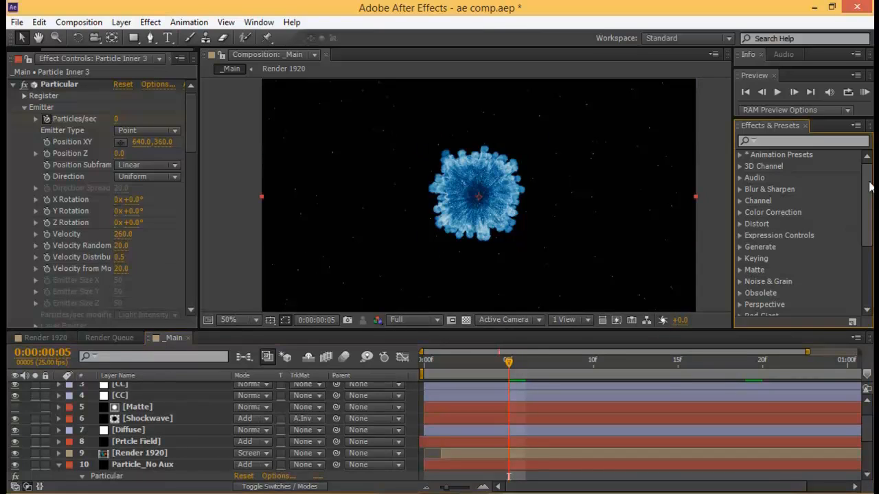
Reveal the Video Copilot effects, and hide every layer above Black BG except the lower Render 1920 layer
scroll(810, 275, down, 5)
click(739, 309)
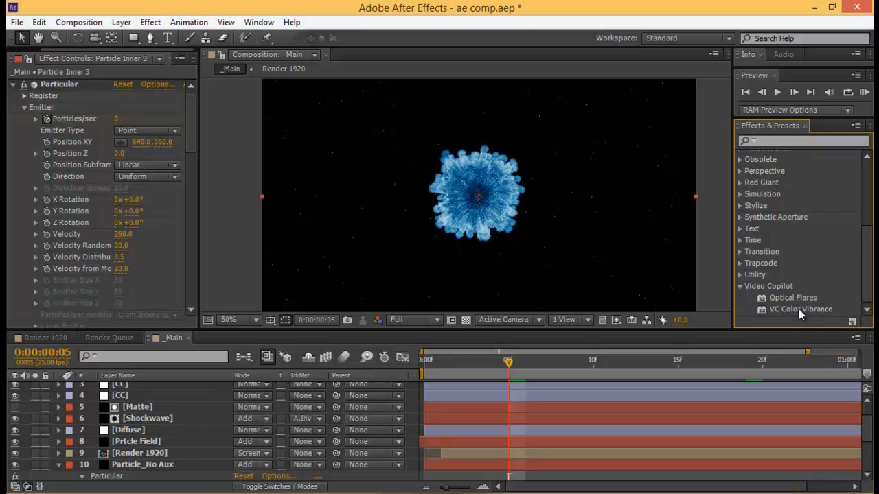
drag(15, 386, 16, 463)
scroll(57, 420, down, 4)
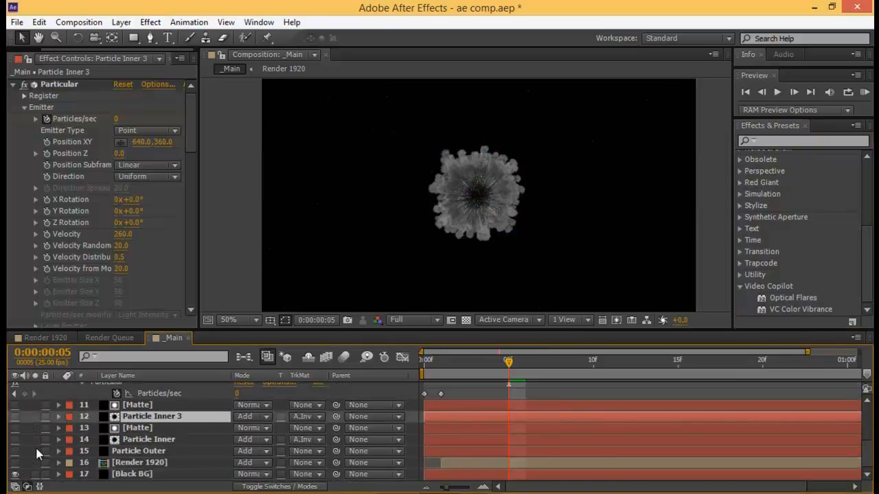
click(15, 462)
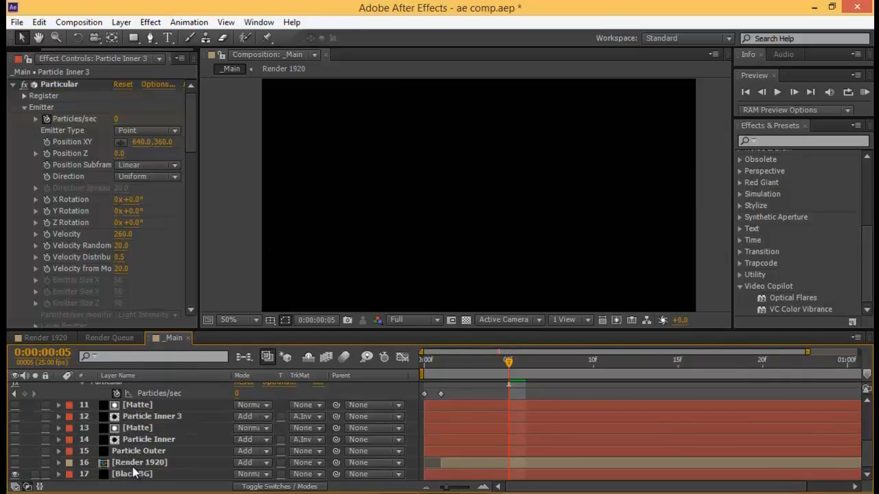
click(133, 463)
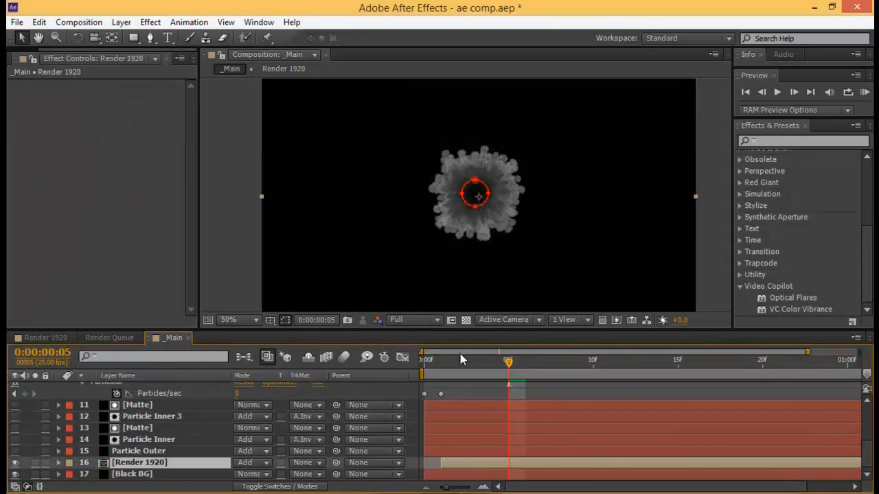
Apply VC Color Vibrance to the lower Render 1920 layer, and scrub through the frames to preview the tinted smoke
drag(421, 359, 656, 361)
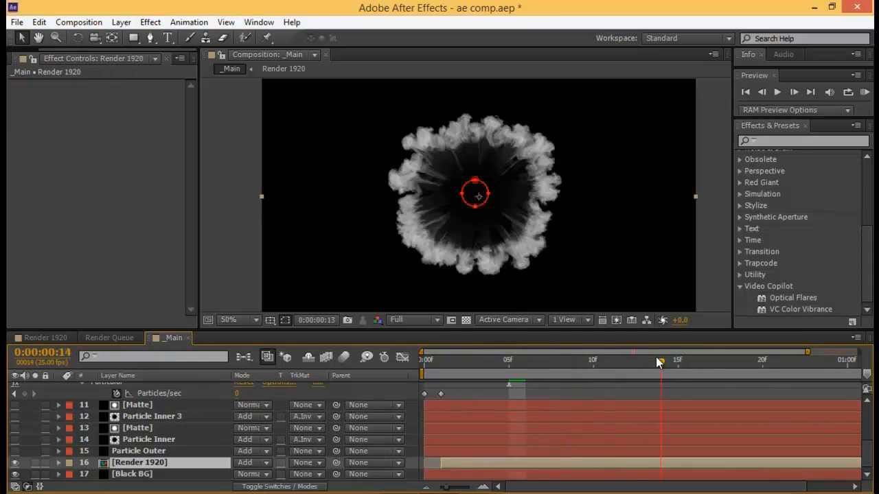
scroll(110, 400, up, 5)
click(15, 387)
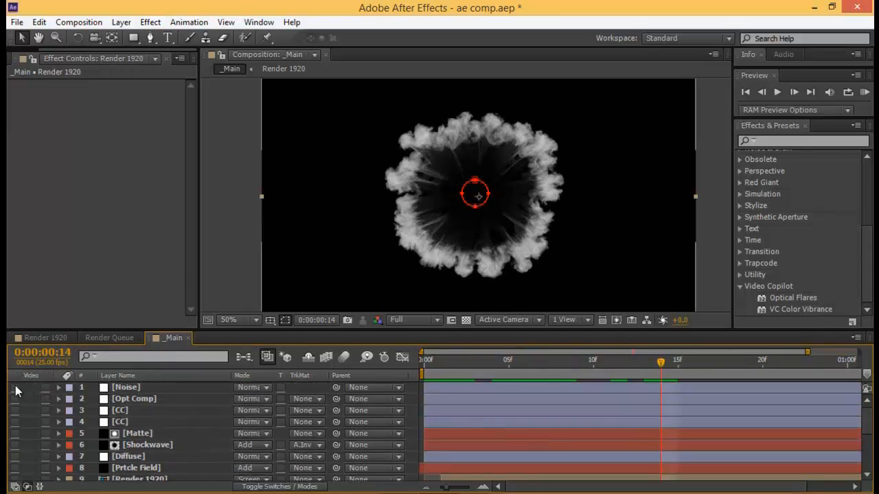
scroll(165, 415, down, 5)
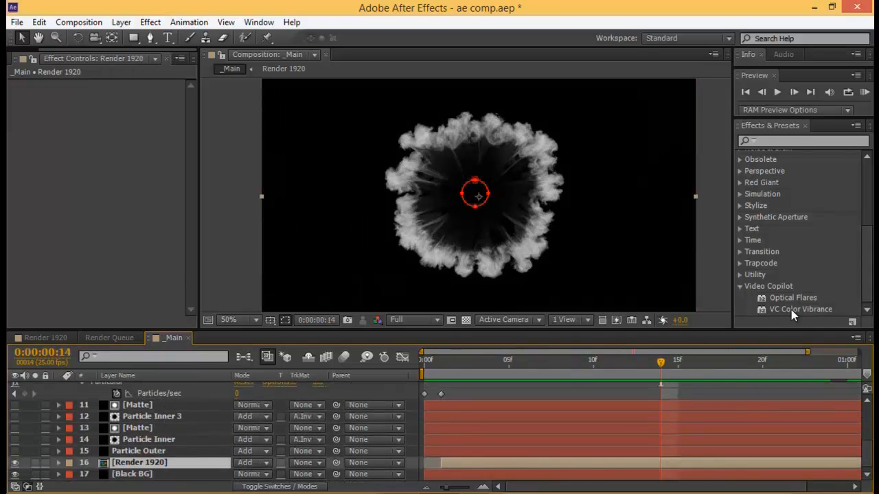
drag(791, 310, 170, 463)
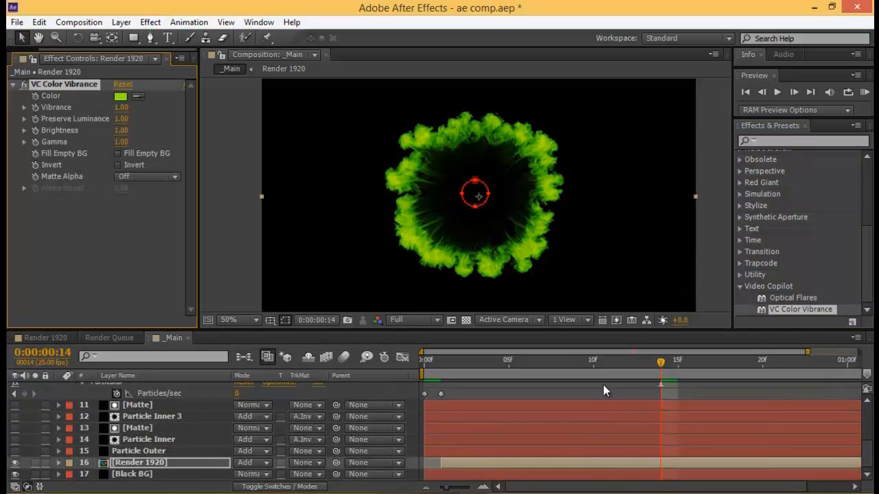
drag(659, 365, 549, 369)
drag(520, 367, 643, 362)
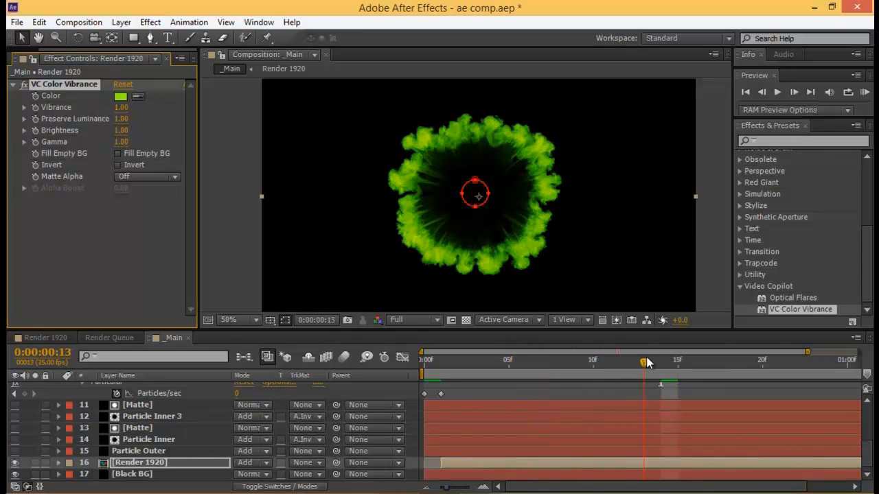
Set the VC Color Vibrance color to blue, 1477F1
click(120, 96)
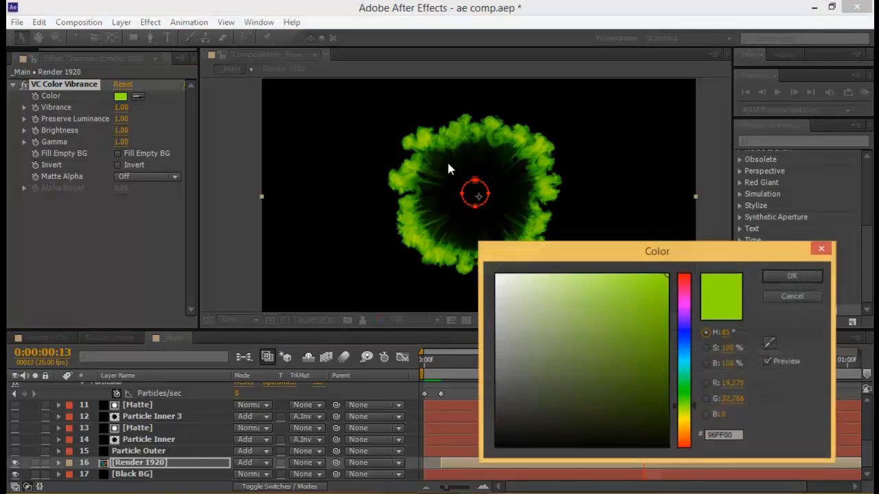
click(684, 342)
click(647, 284)
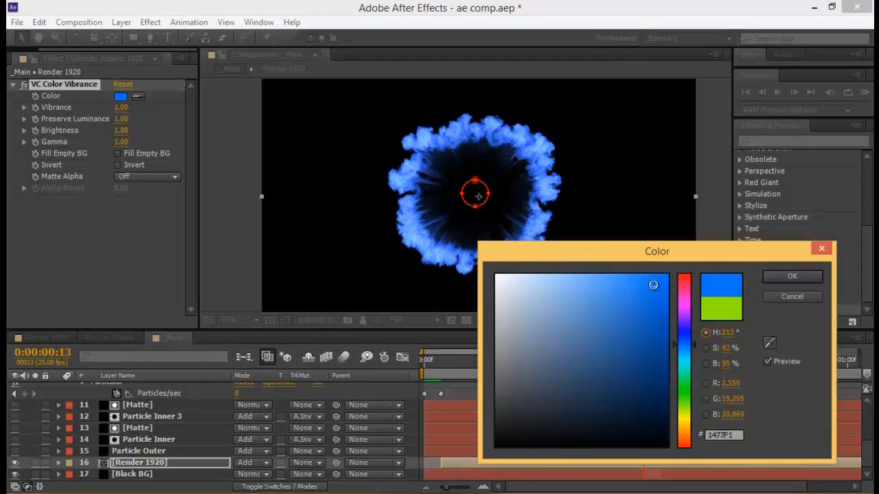
click(792, 277)
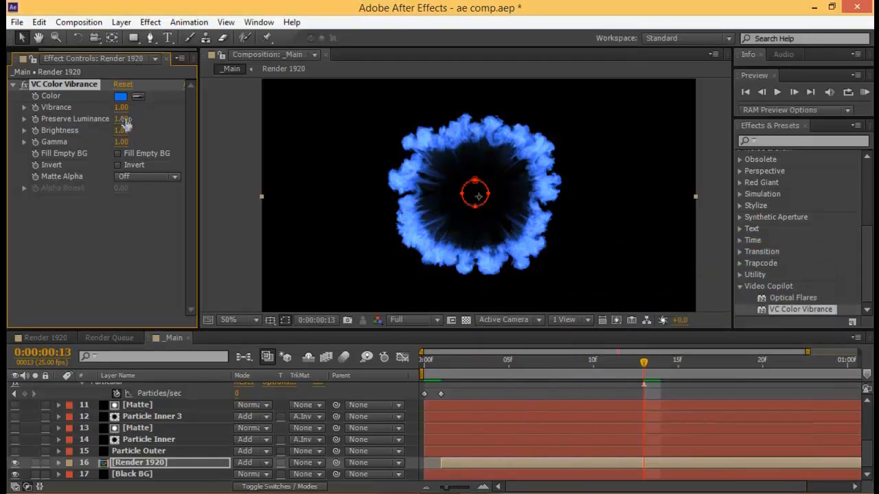
Set Vibrance to 0.83, Preserve Luminance to 0.53 and Brightness to 1.40, and check the glow at frames 15 and 9
drag(121, 108, 150, 129)
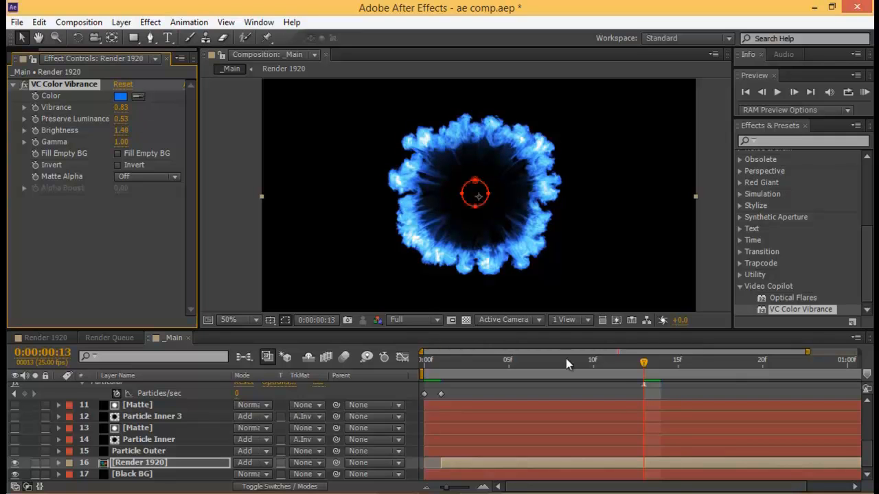
drag(637, 371, 678, 369)
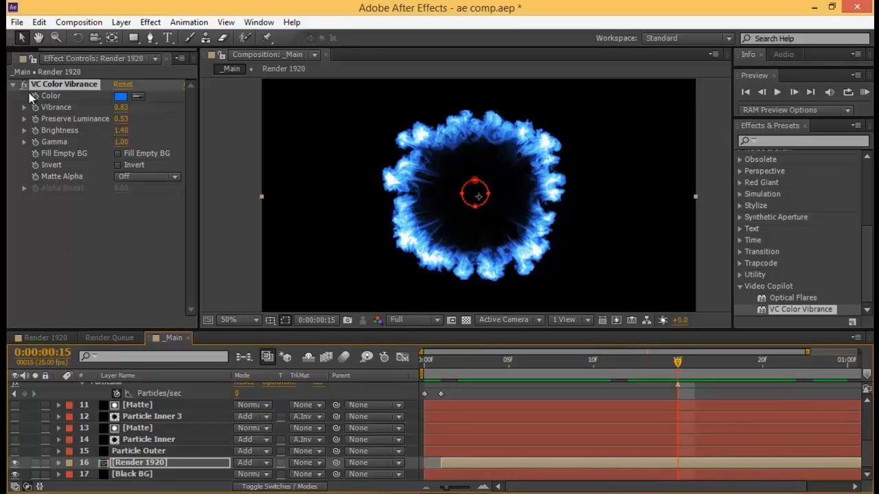
click(13, 84)
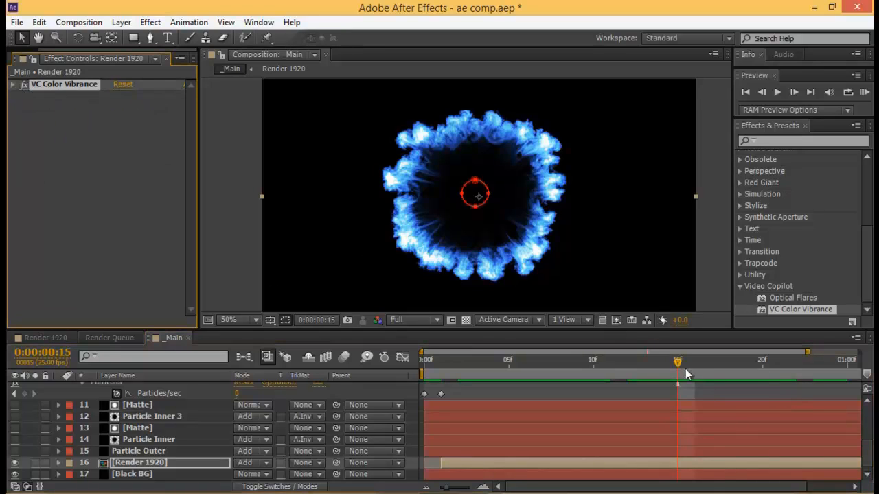
drag(685, 368, 576, 366)
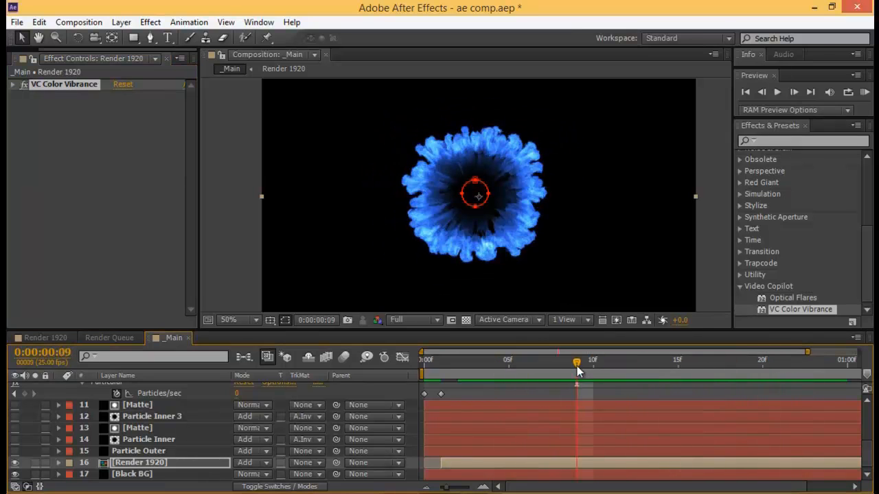